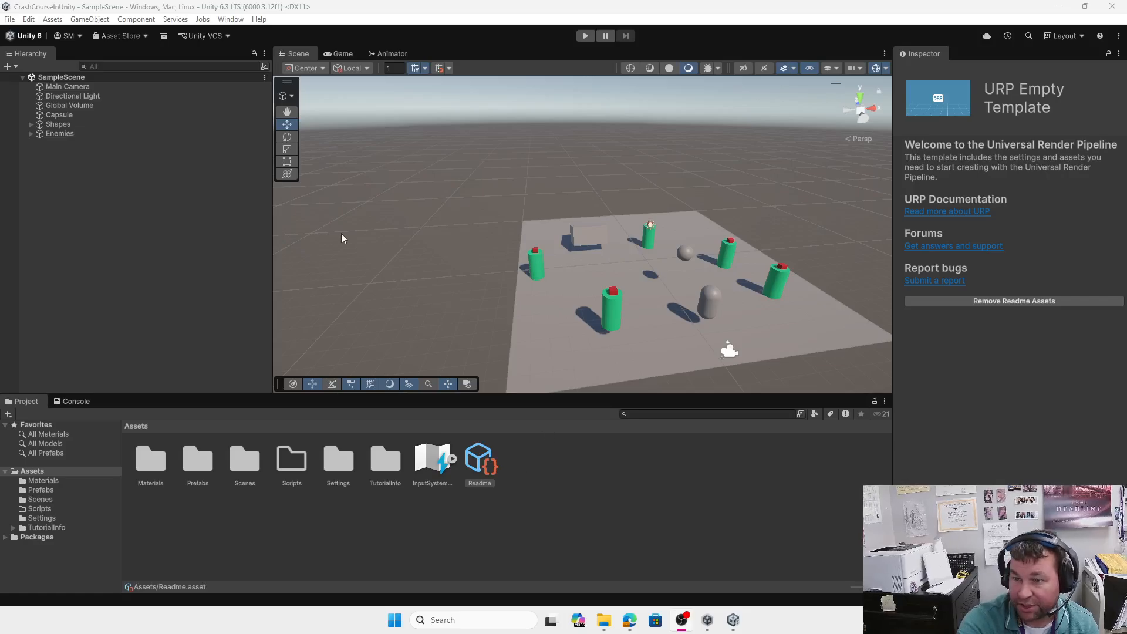
click(9, 66)
mouse_move(43, 121)
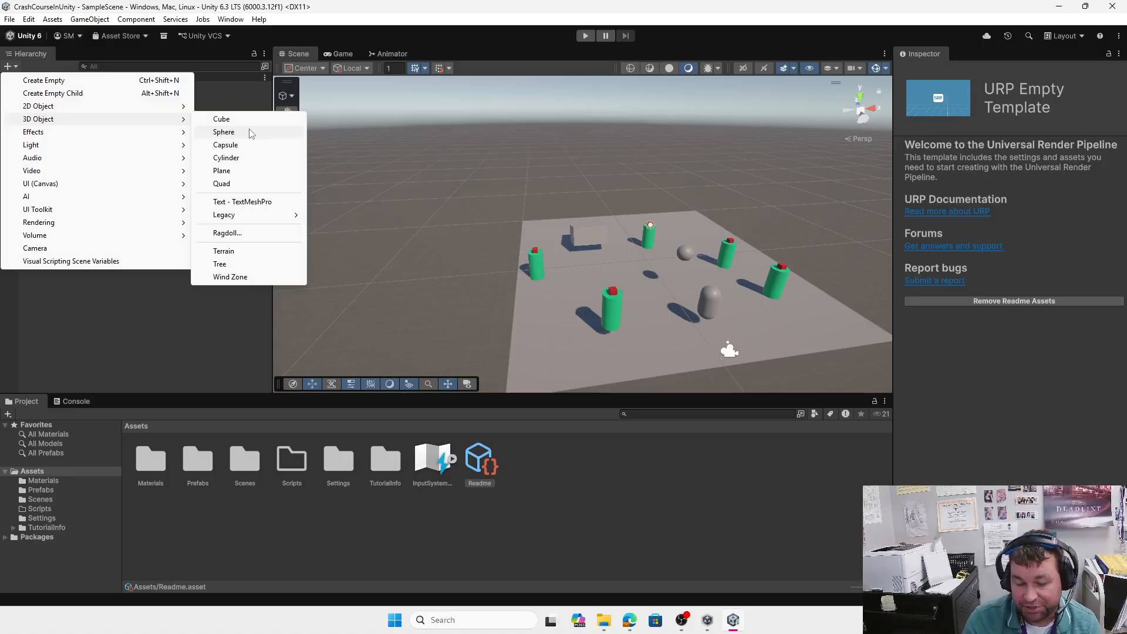
click(711, 326)
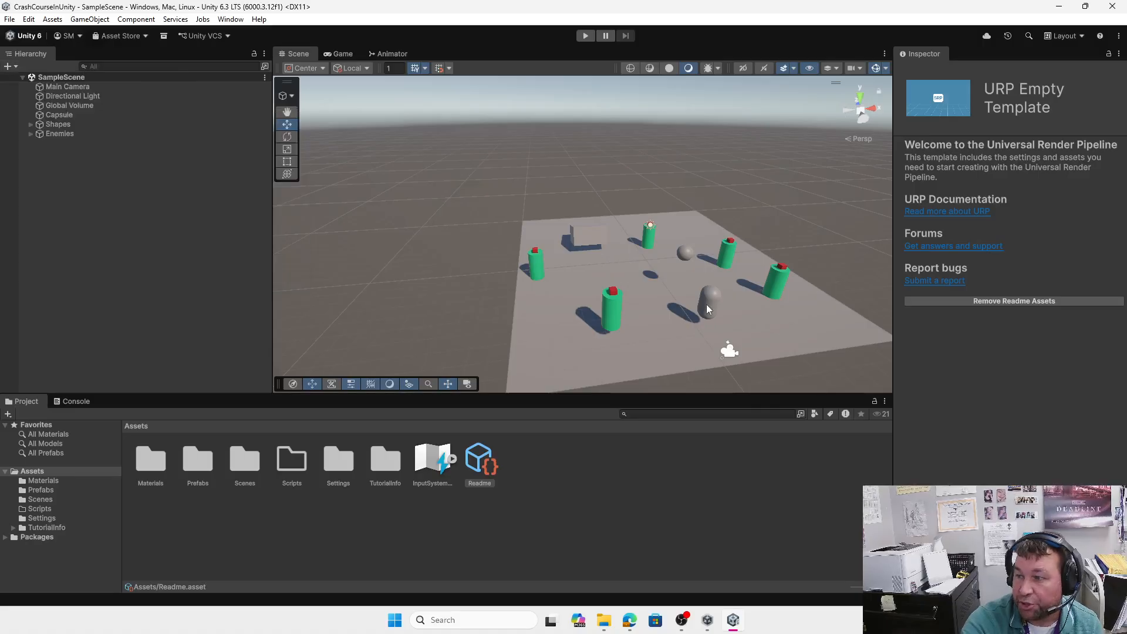
Select the capsule in the scene and check how it appears from the camera in the Game view.
click(706, 304)
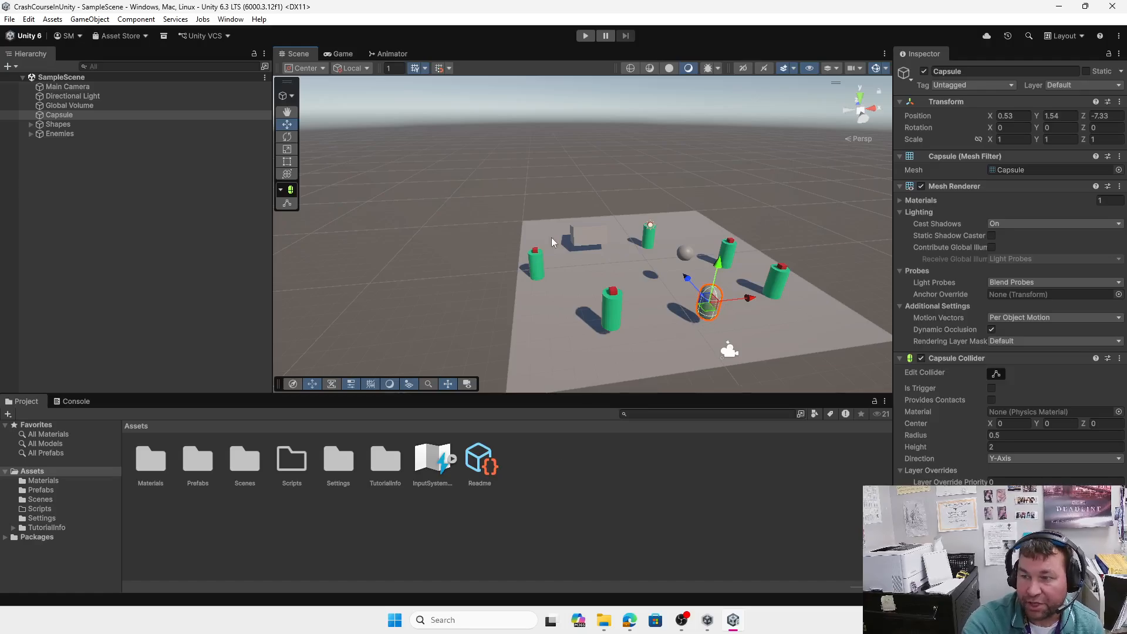
click(343, 54)
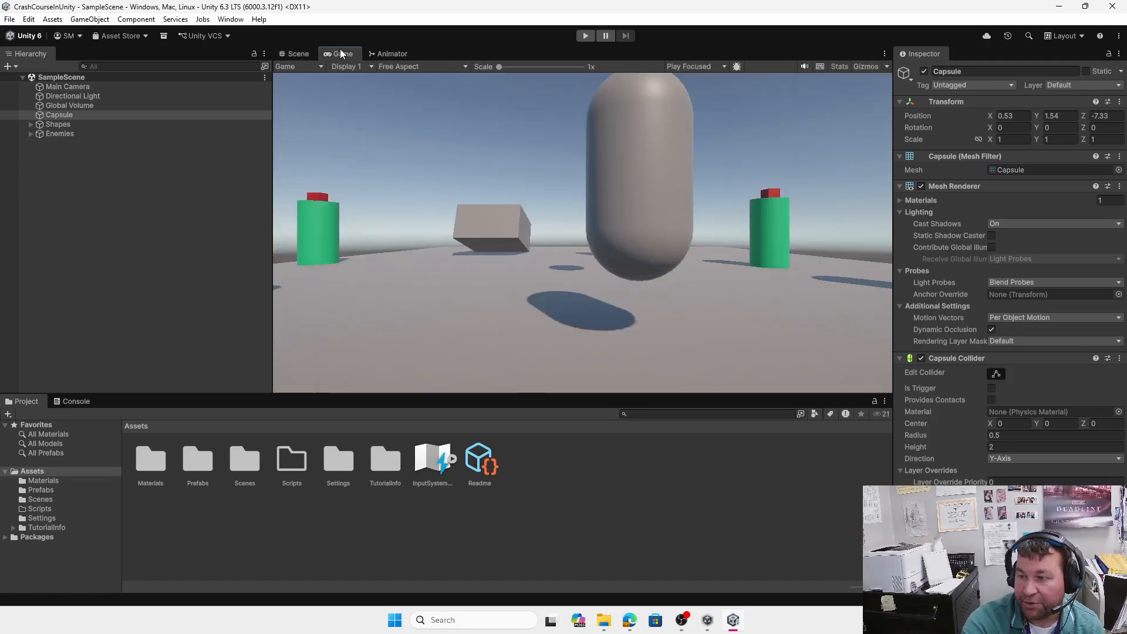
click(296, 53)
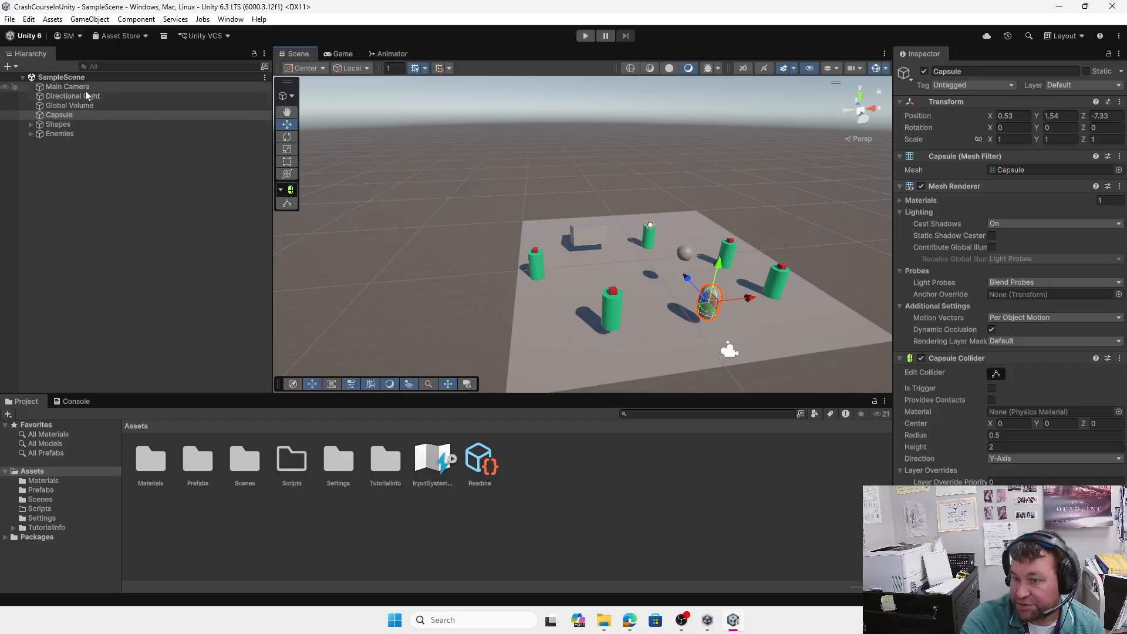
Reset the Capsule's Transform so its position is 0, 0, 0.
click(65, 116)
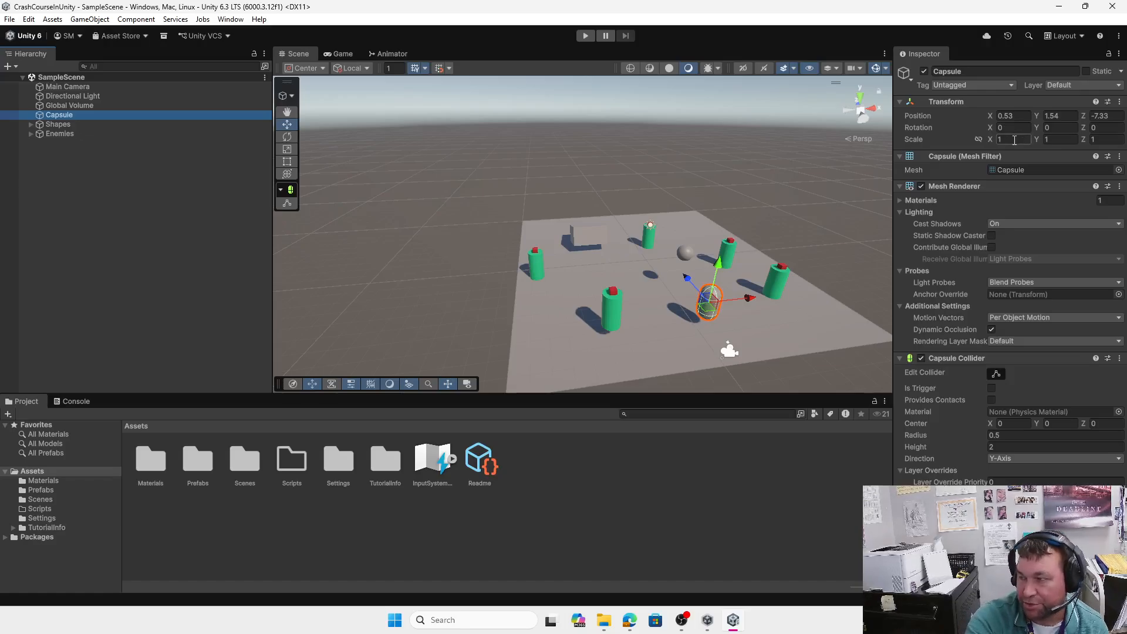
click(1119, 101)
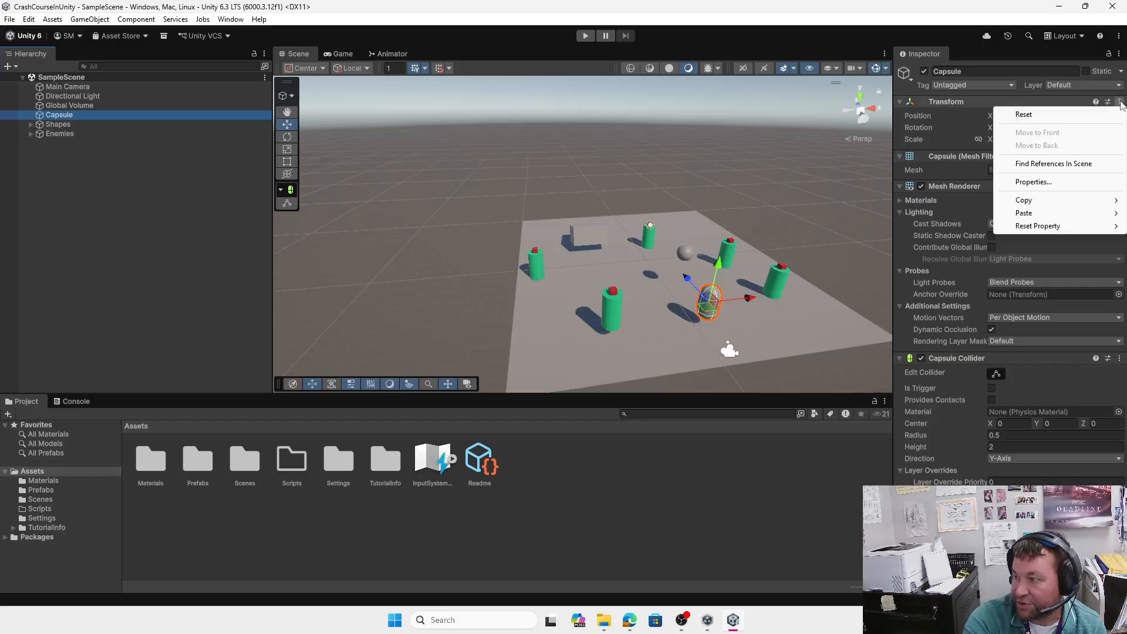
click(1060, 117)
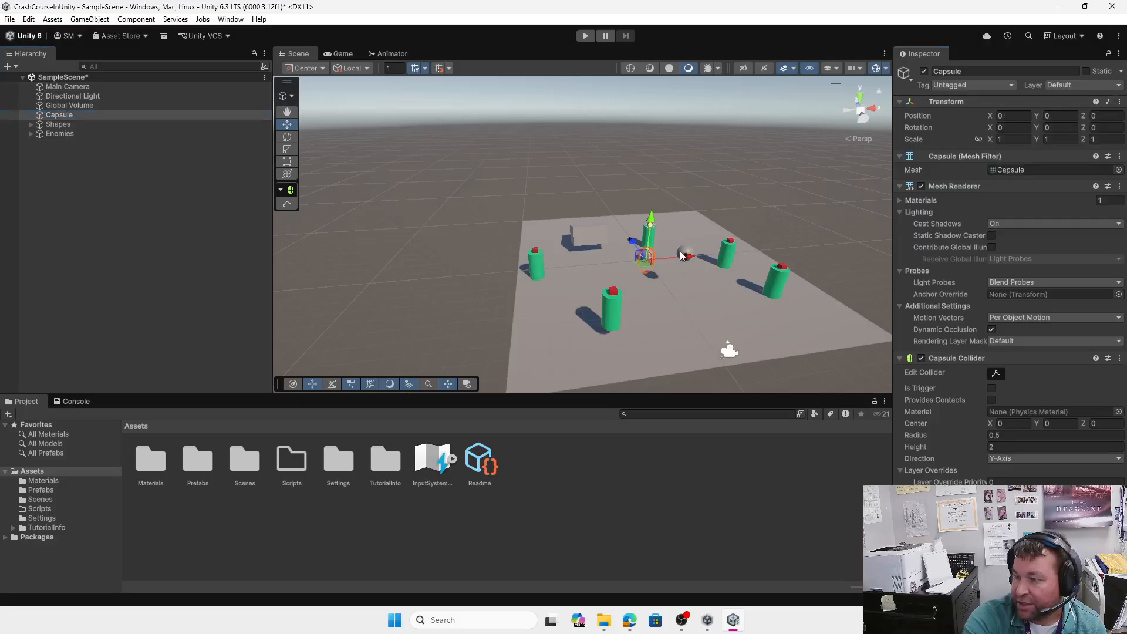
mouse_move(650, 214)
mouse_down()
mouse_move(653, 197)
mouse_move(655, 220)
mouse_up()
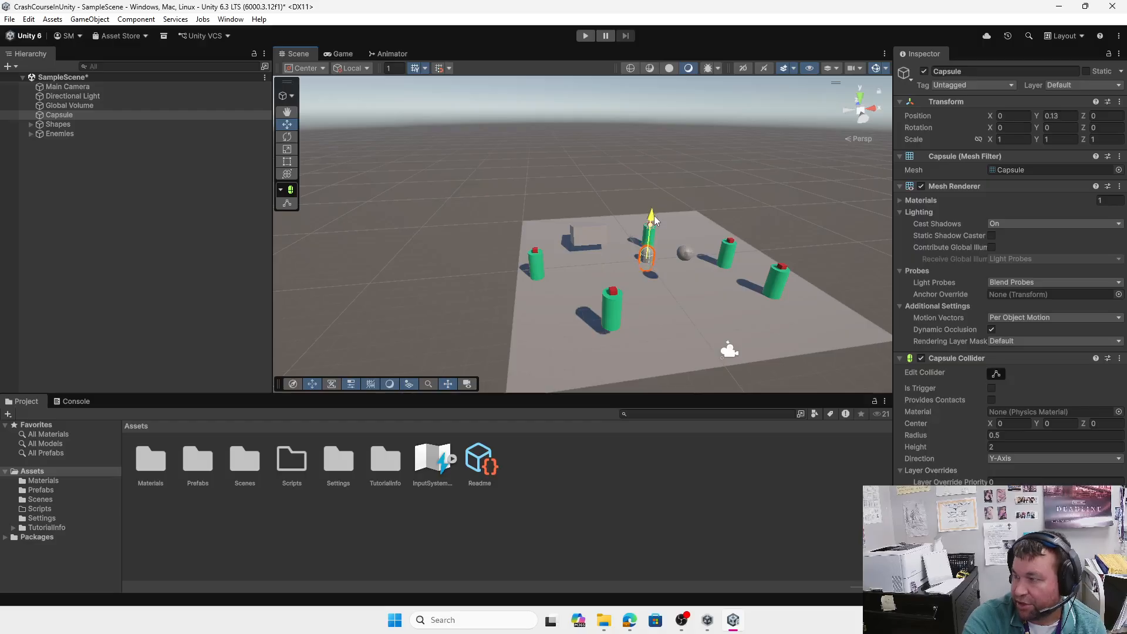
click(1119, 101)
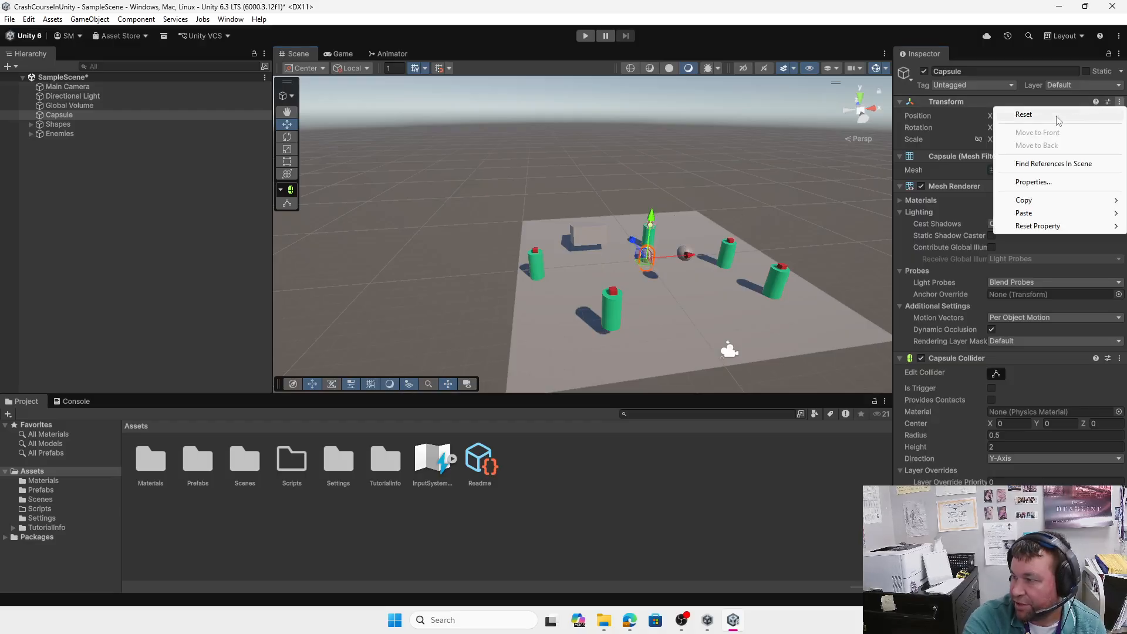
click(1058, 115)
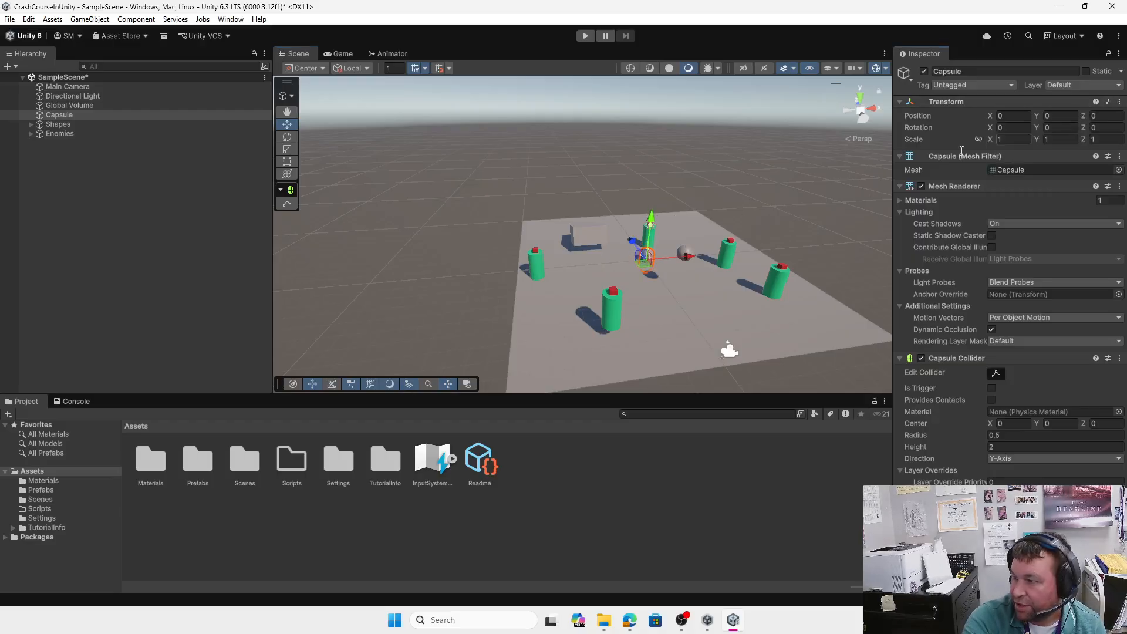
Reset the Main Camera's Transform to position 0, 0, 0 and check the camera's view in the Game view.
click(67, 87)
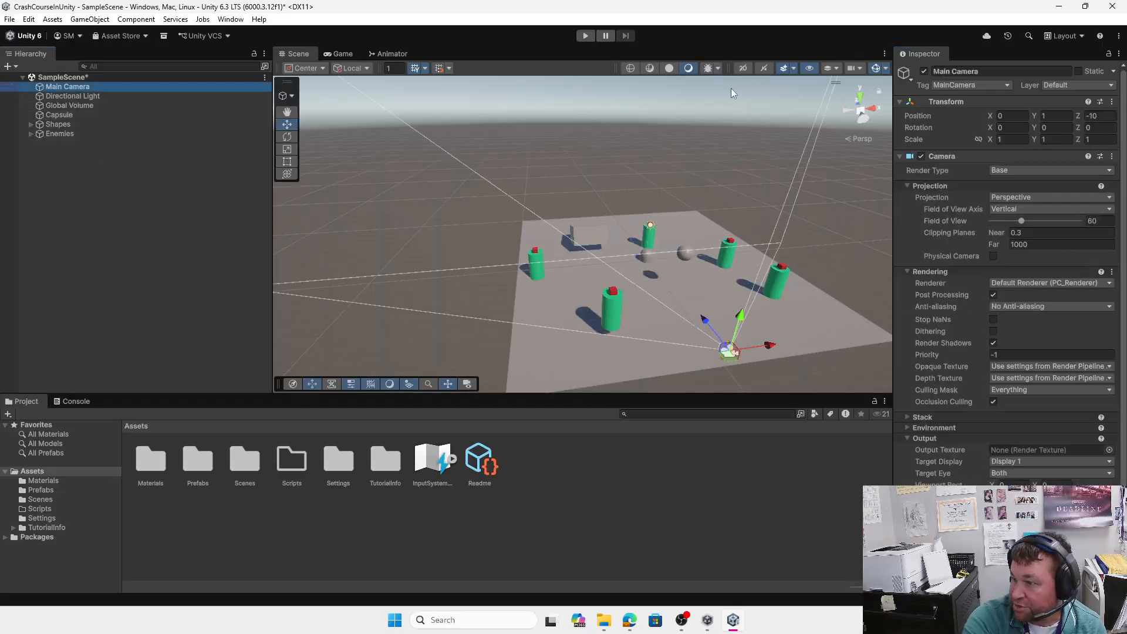
click(1111, 101)
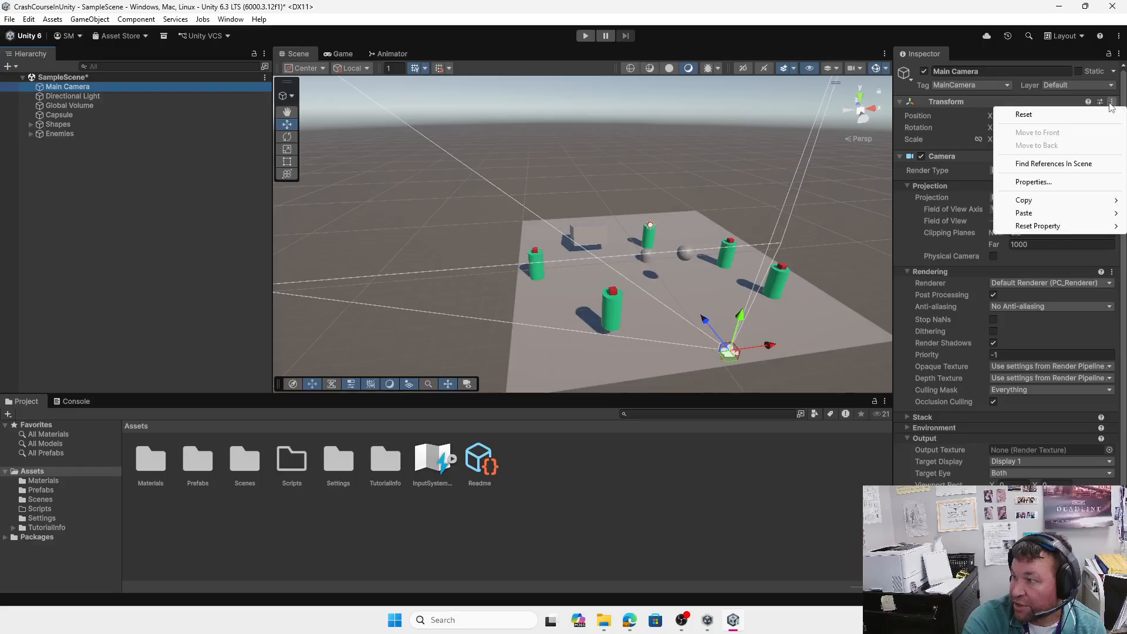
click(1064, 115)
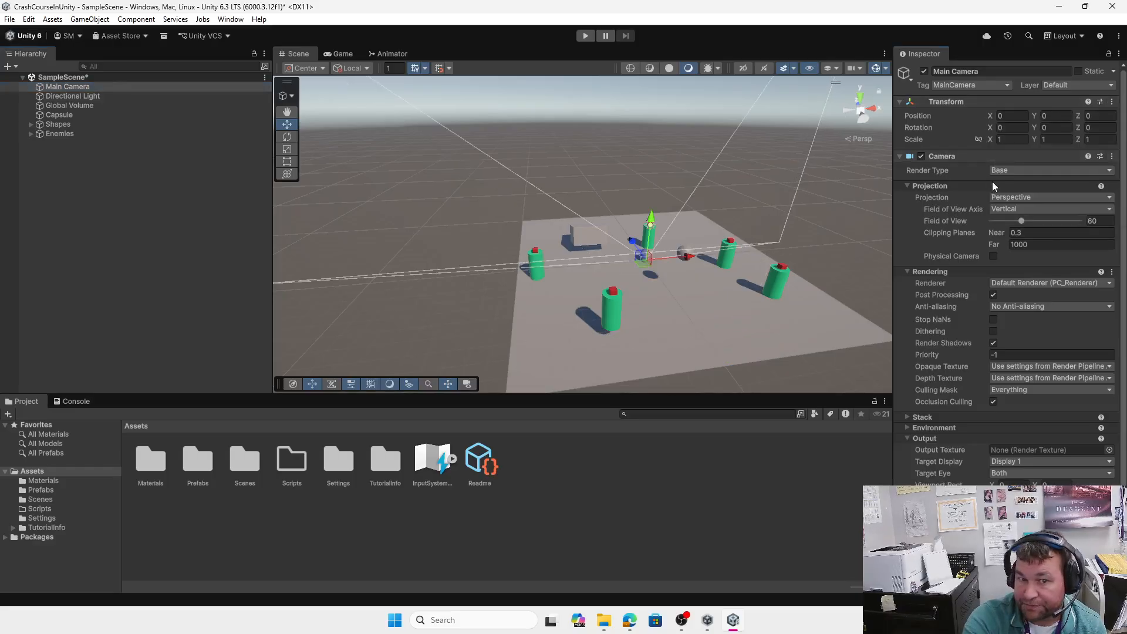
click(341, 54)
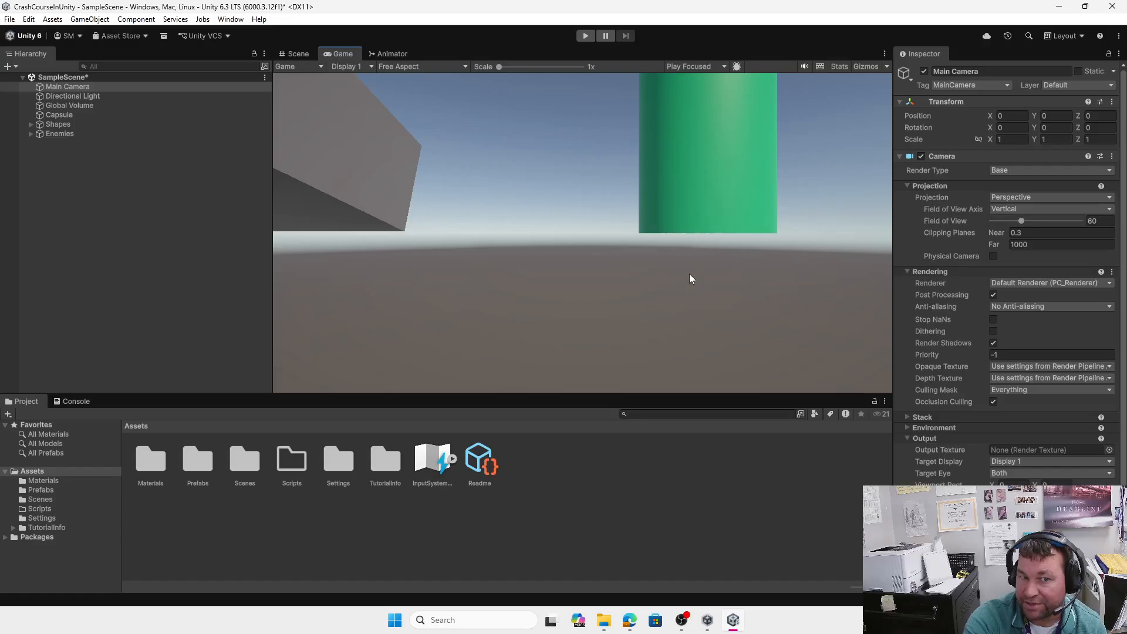
click(297, 54)
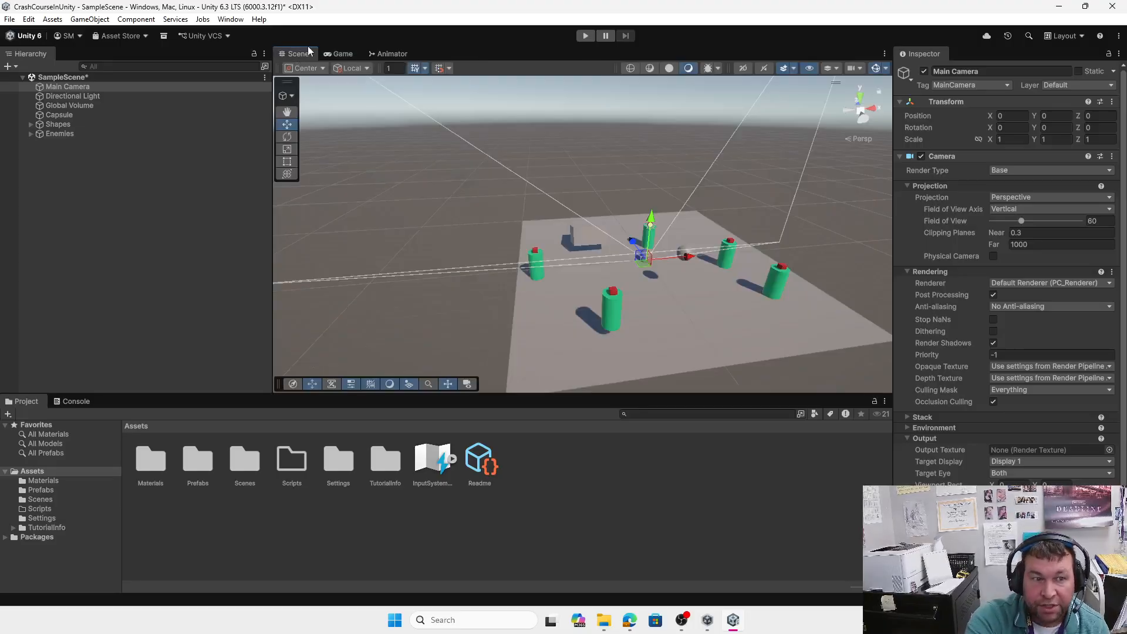
Make the Main Camera a child of the Capsule and expand the Capsule in the Hierarchy.
click(73, 87)
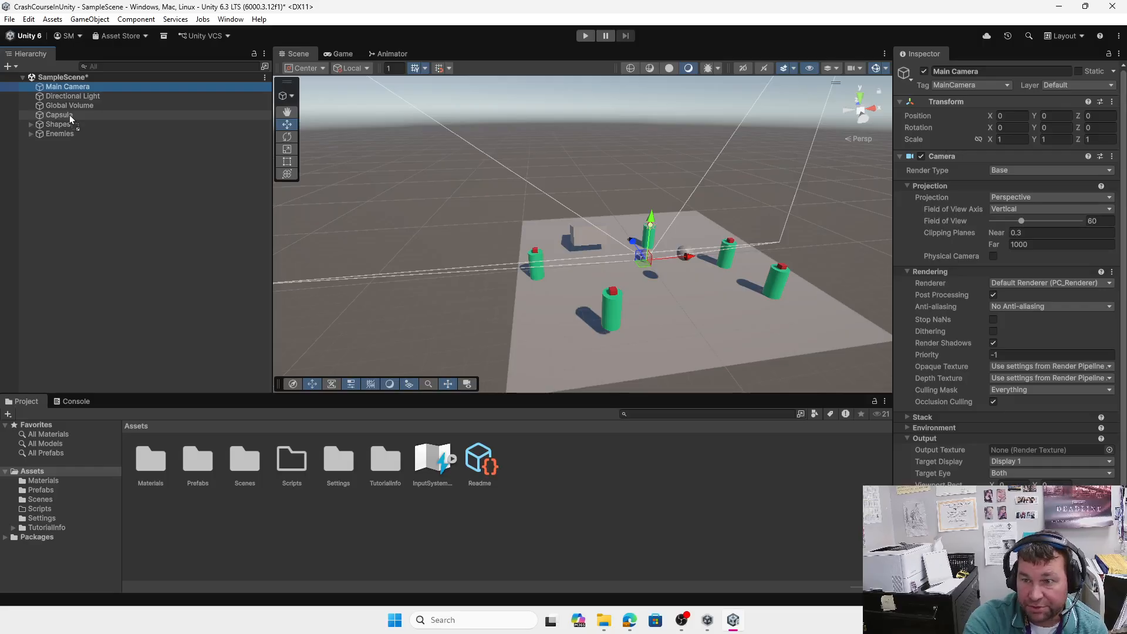
drag(69, 114, 69, 114)
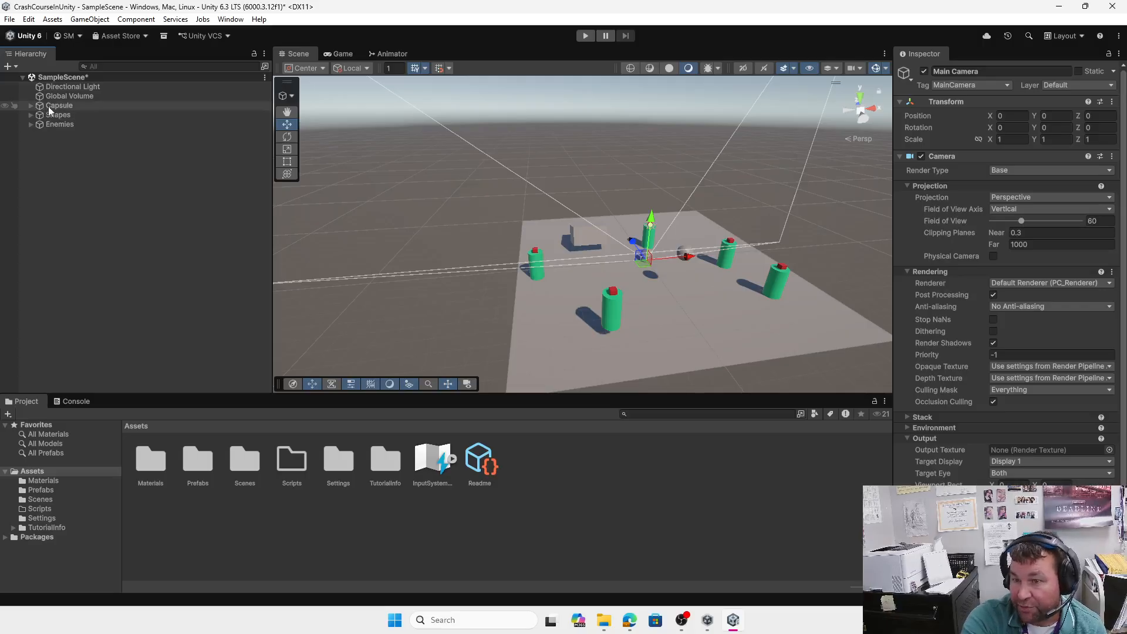
click(31, 105)
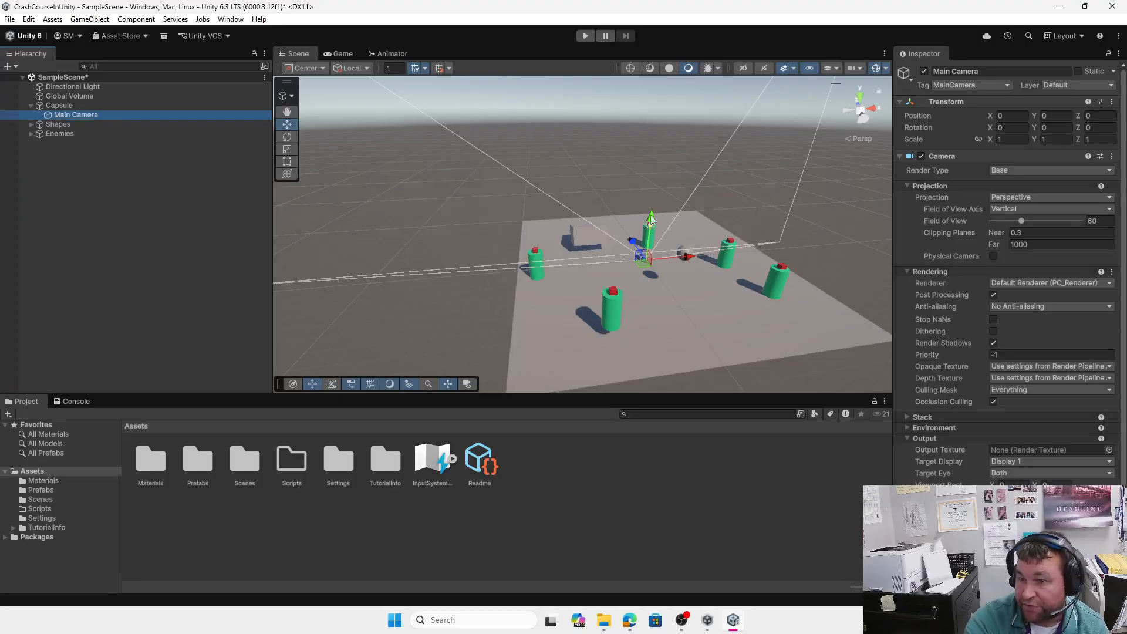
Move the Capsule to about X -1.79, Y 1.88 and check the attached camera's view in the Game view.
click(641, 234)
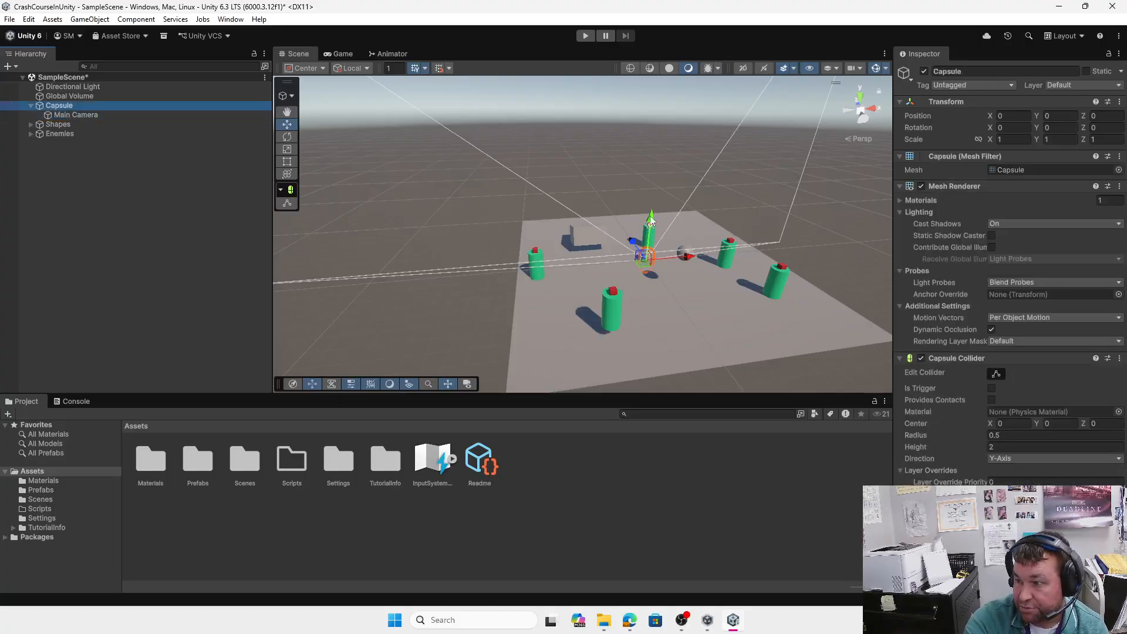
drag(651, 220, 652, 197)
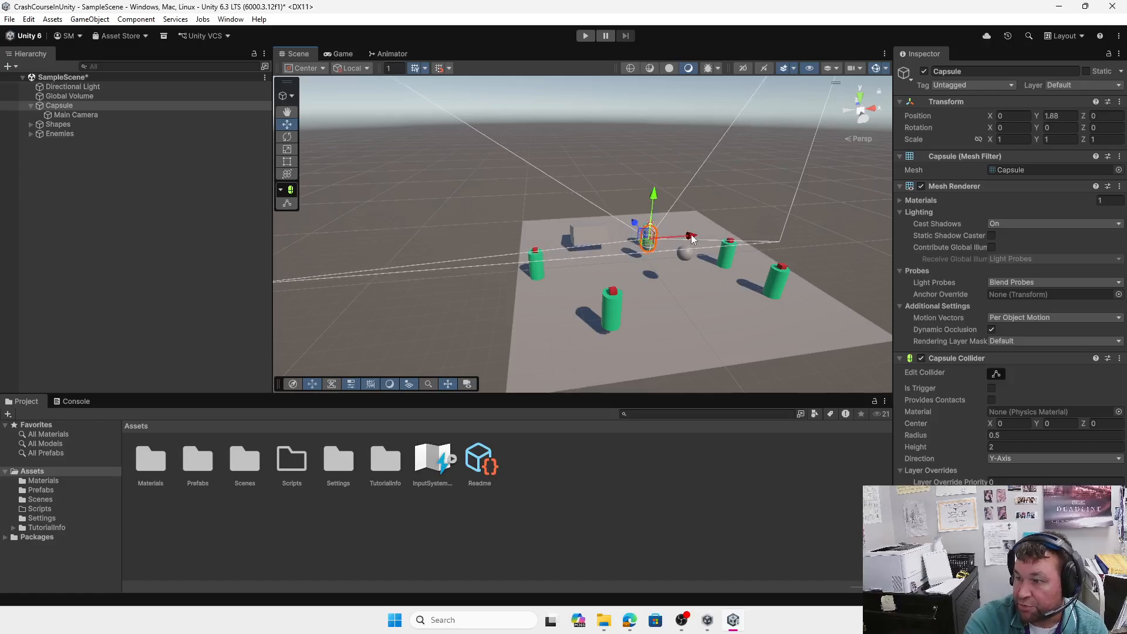
drag(692, 237, 669, 240)
click(338, 54)
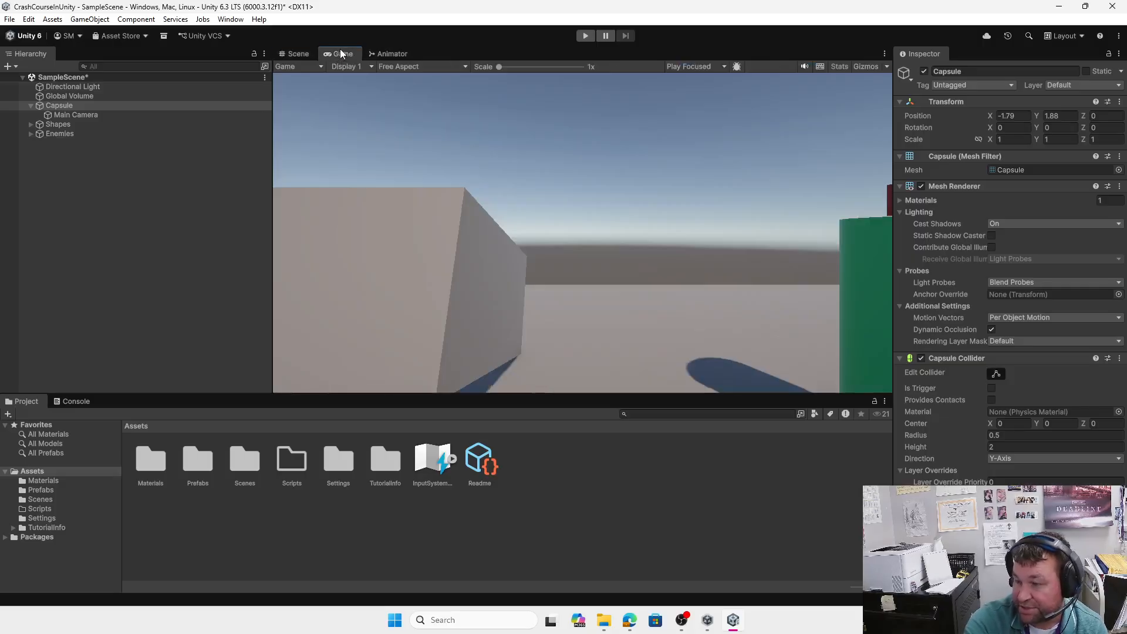
click(306, 51)
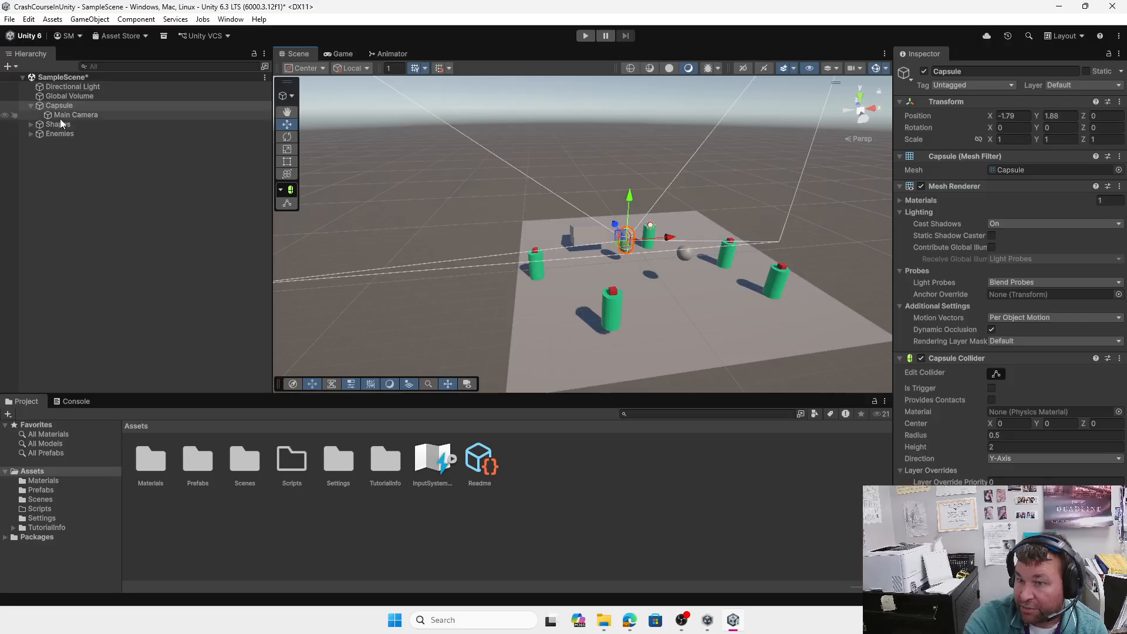
Set the Main Camera's Y position to 0.5 within the Capsule and check its view in the Game view.
click(77, 115)
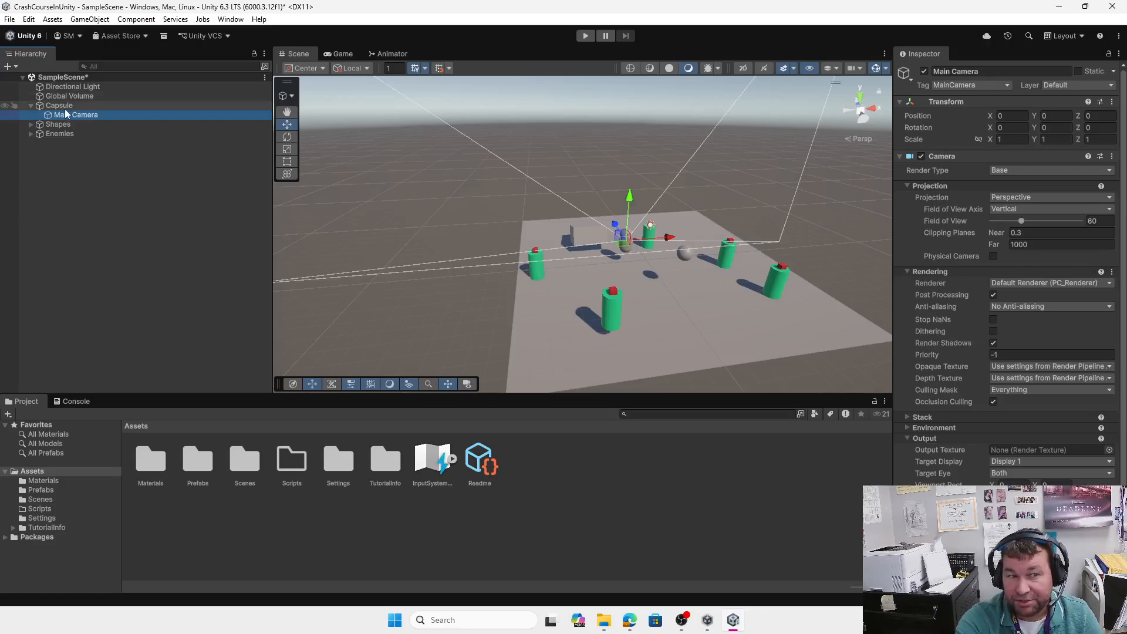
click(1057, 115)
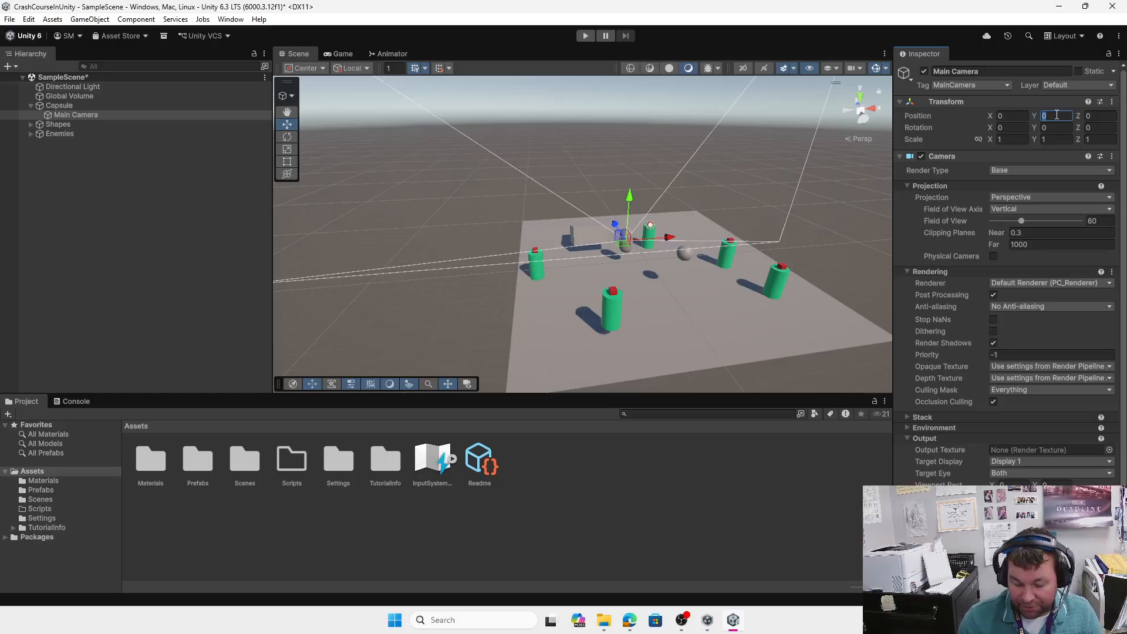
key(BackSpace)
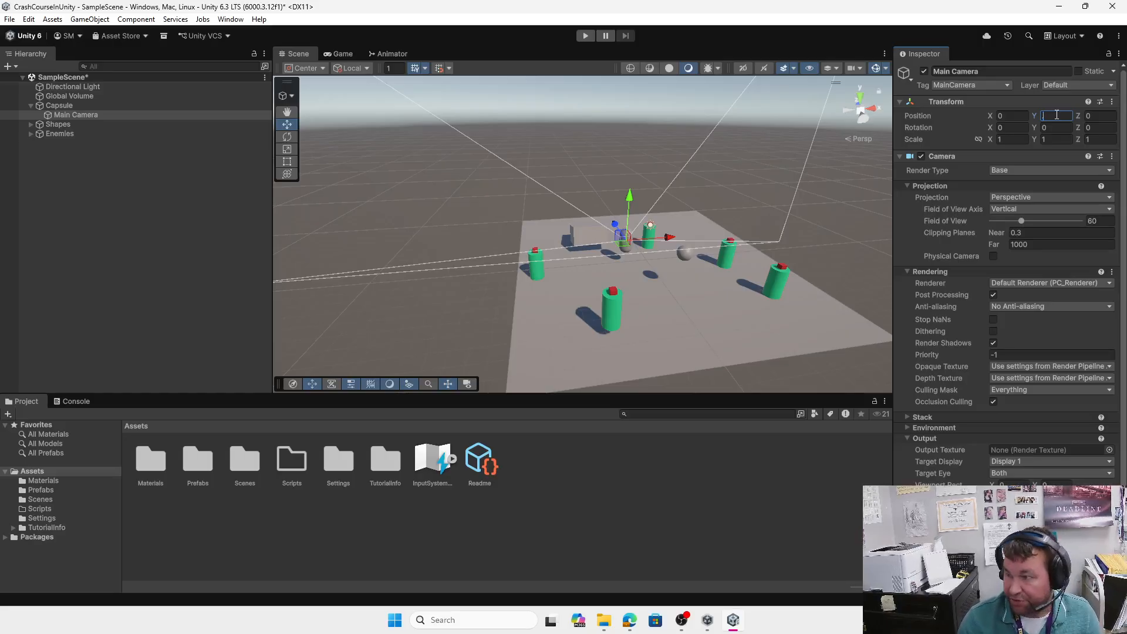
text(5)
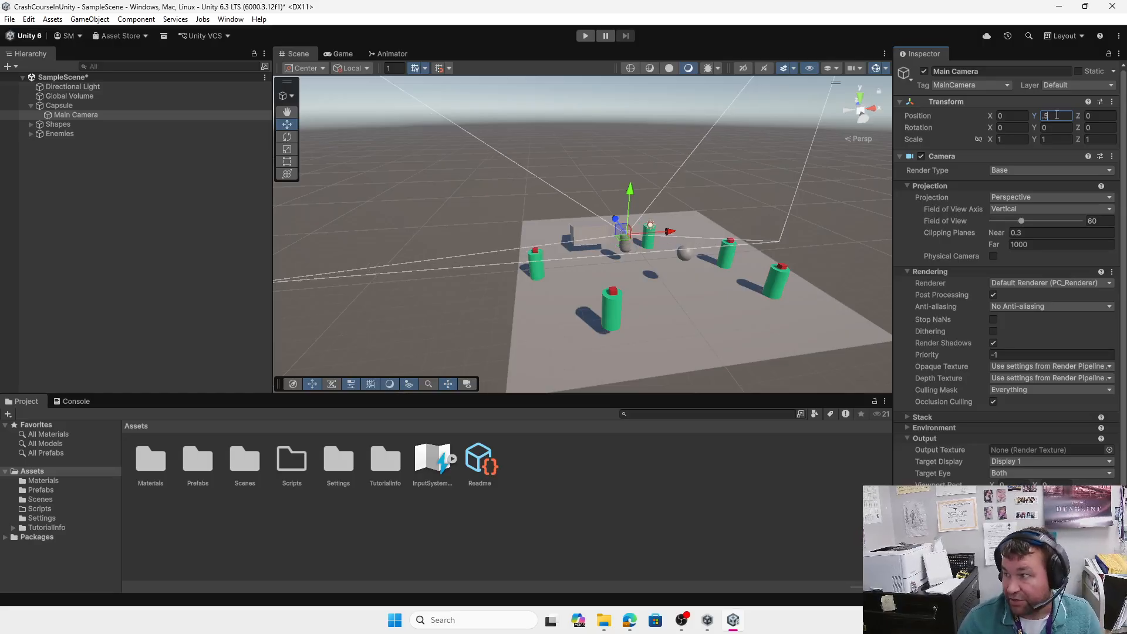
click(340, 54)
click(298, 55)
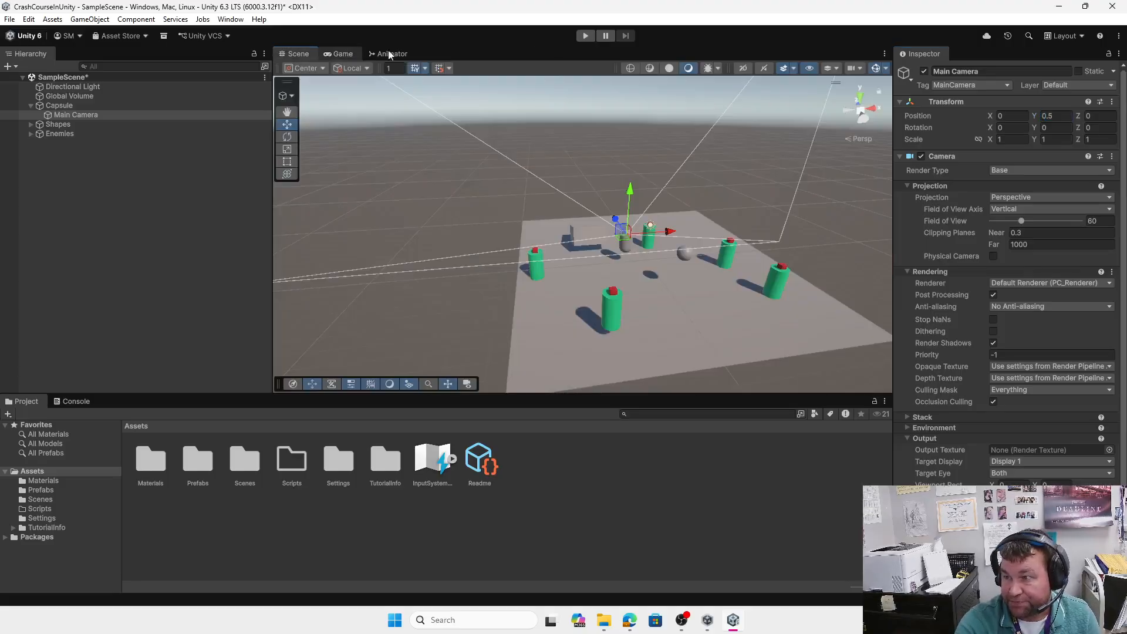
Raise the Capsule above the ground plane to about Y 2.46.
click(62, 106)
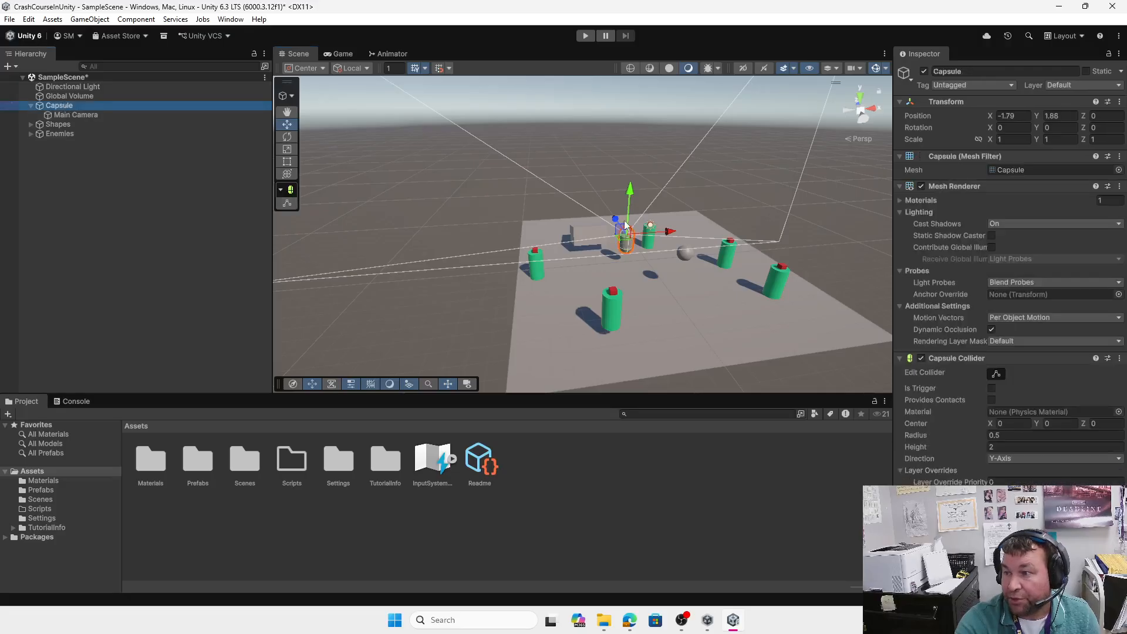
drag(631, 199, 630, 187)
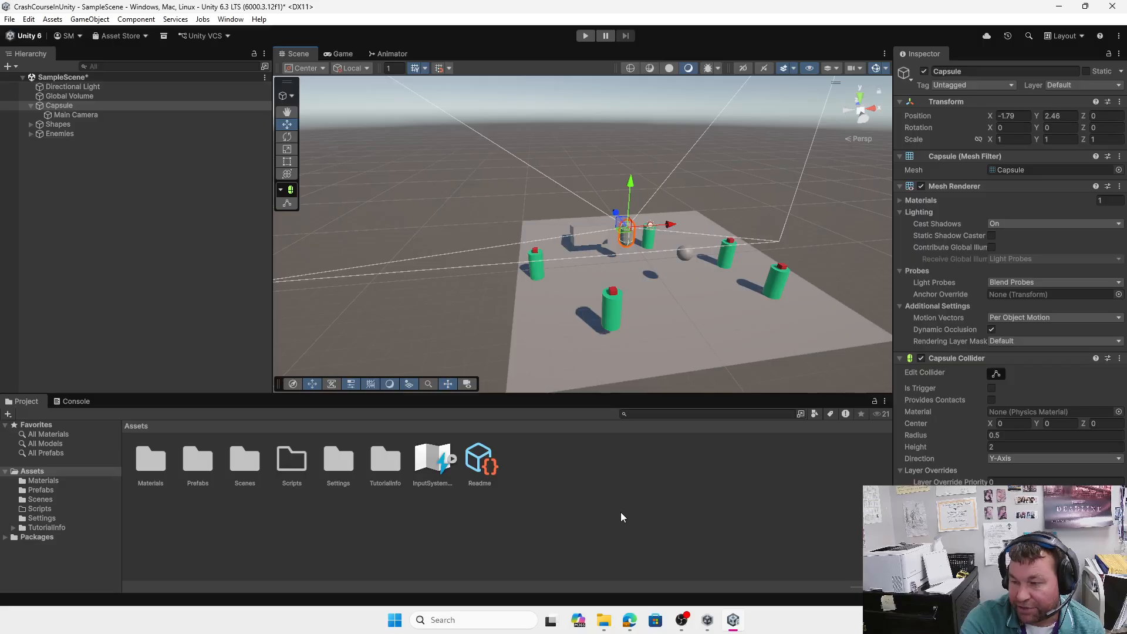
Import the SimpleFirstPersonController C# script from Downloads into the project's Scripts folder and review its code.
mouse_move(604, 620)
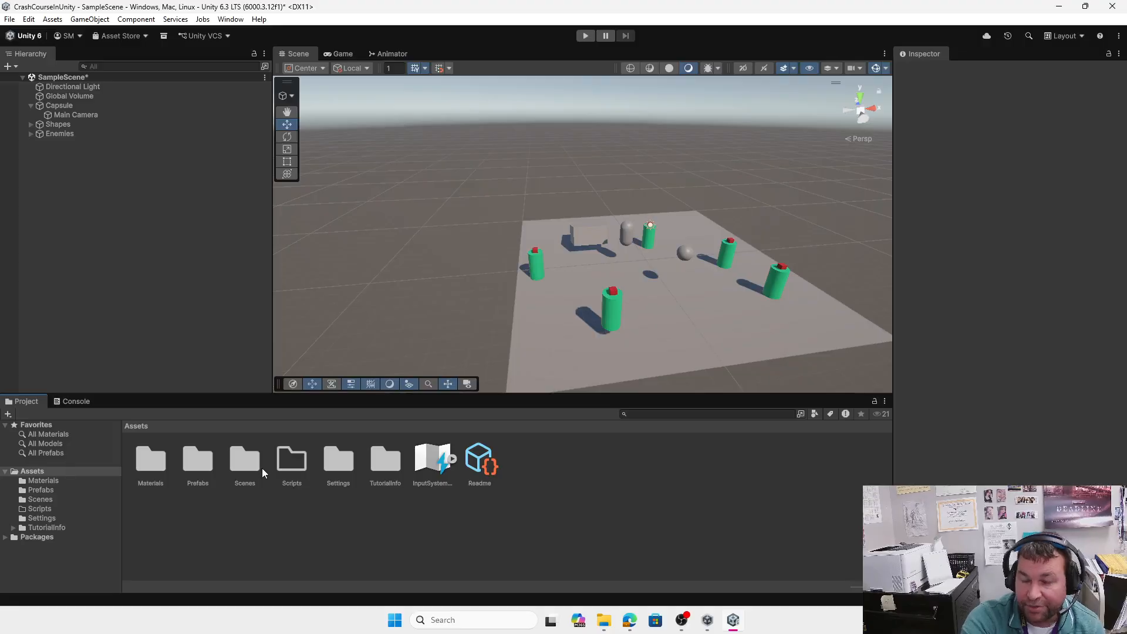
double_click(293, 464)
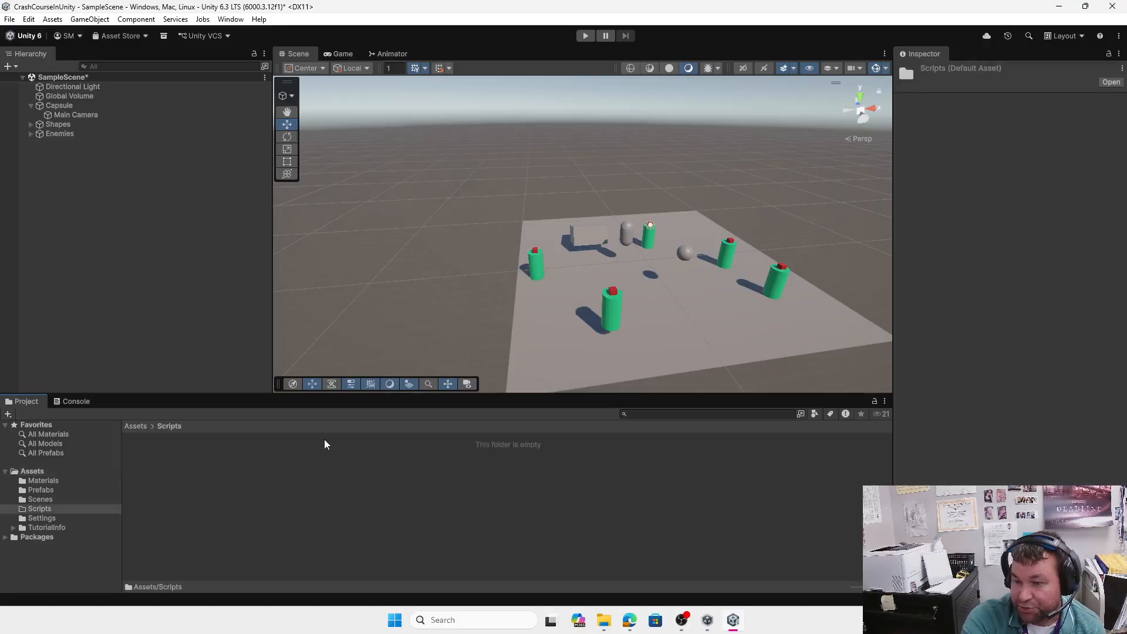
right_click(188, 476)
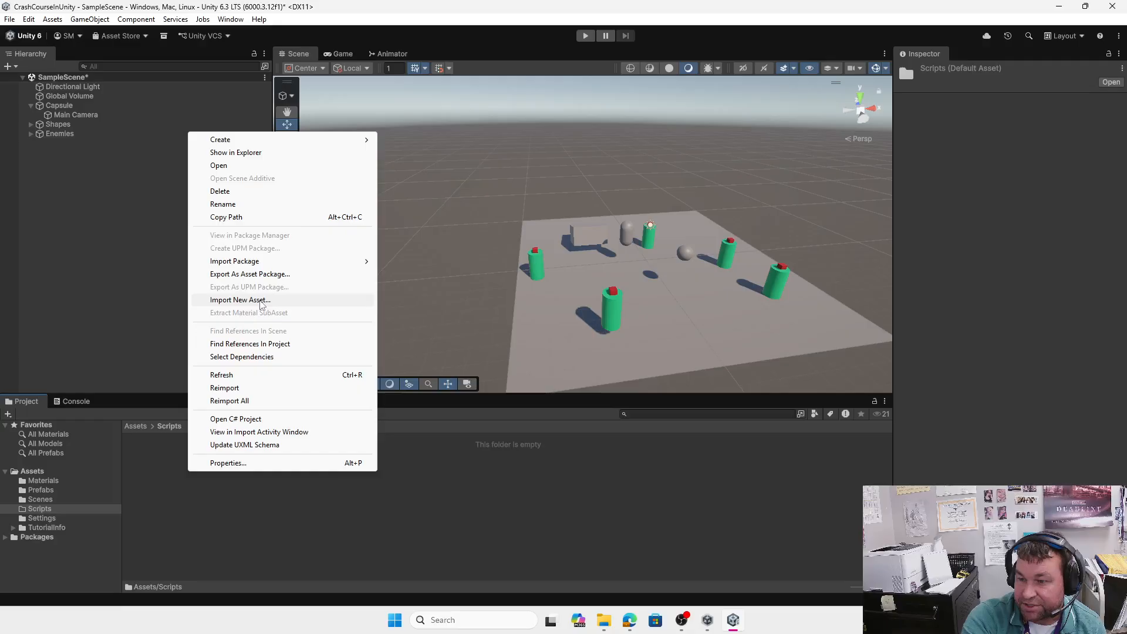
click(264, 302)
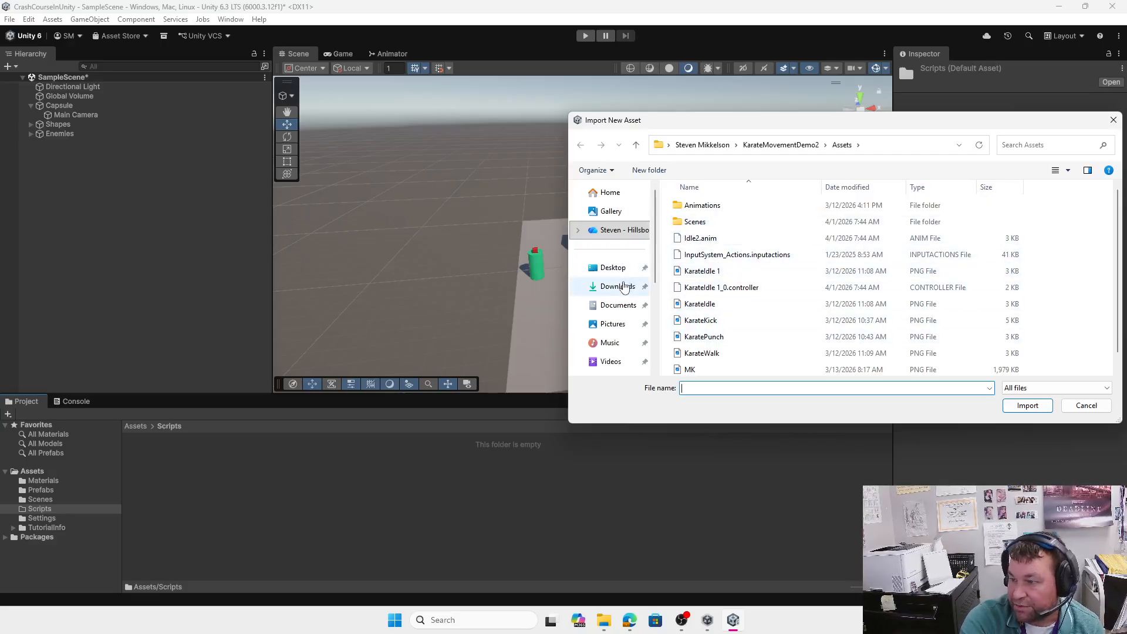
click(635, 286)
click(672, 239)
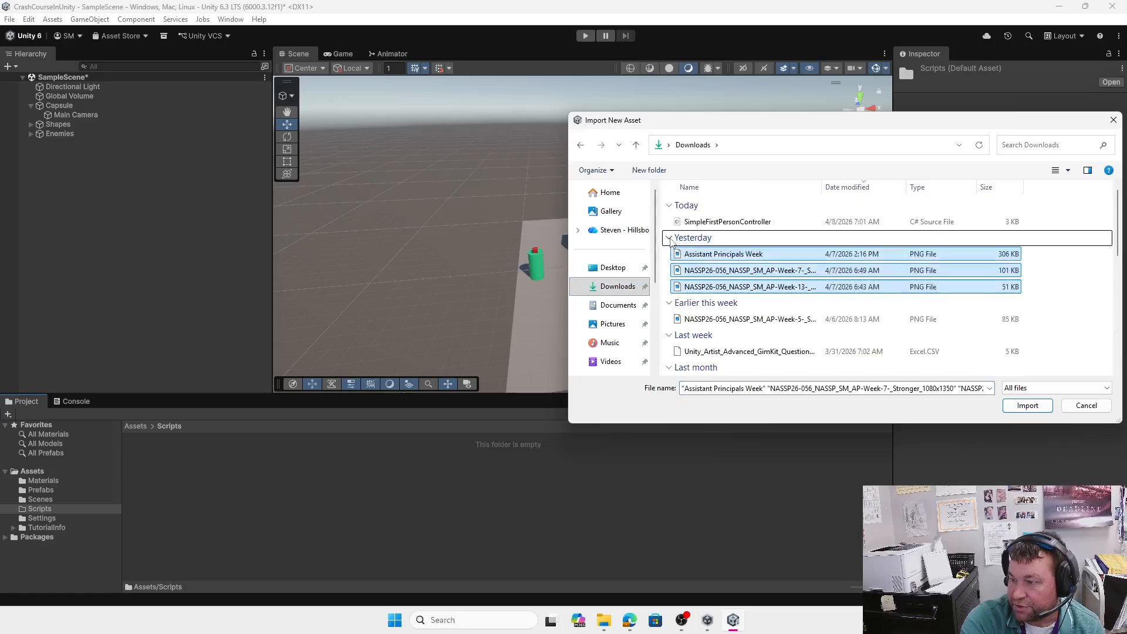
click(670, 238)
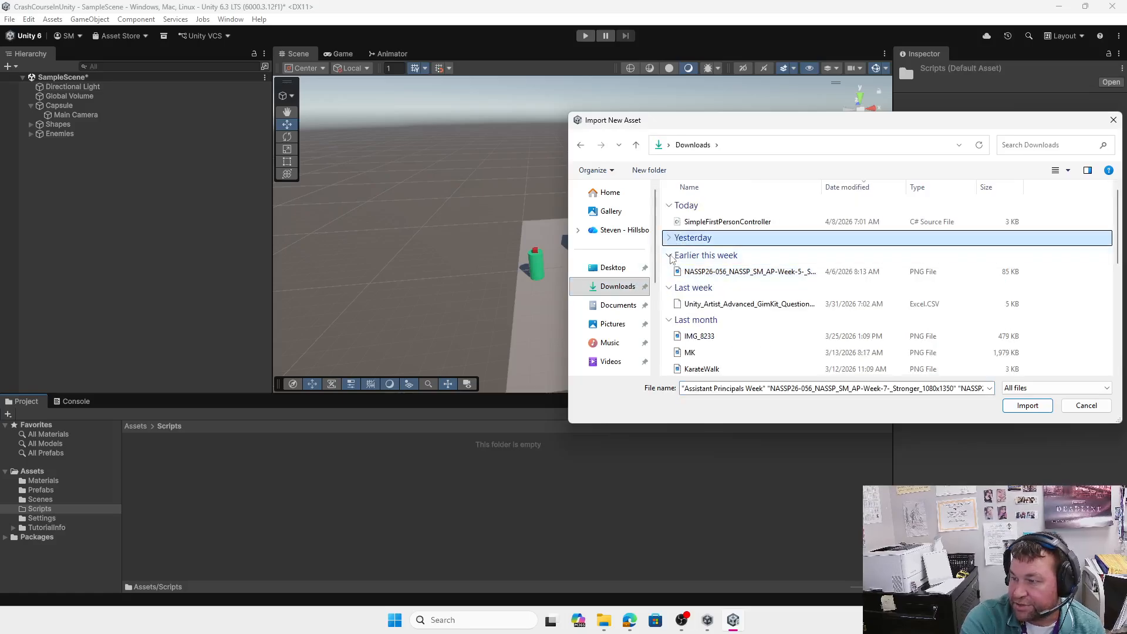
click(670, 256)
click(669, 273)
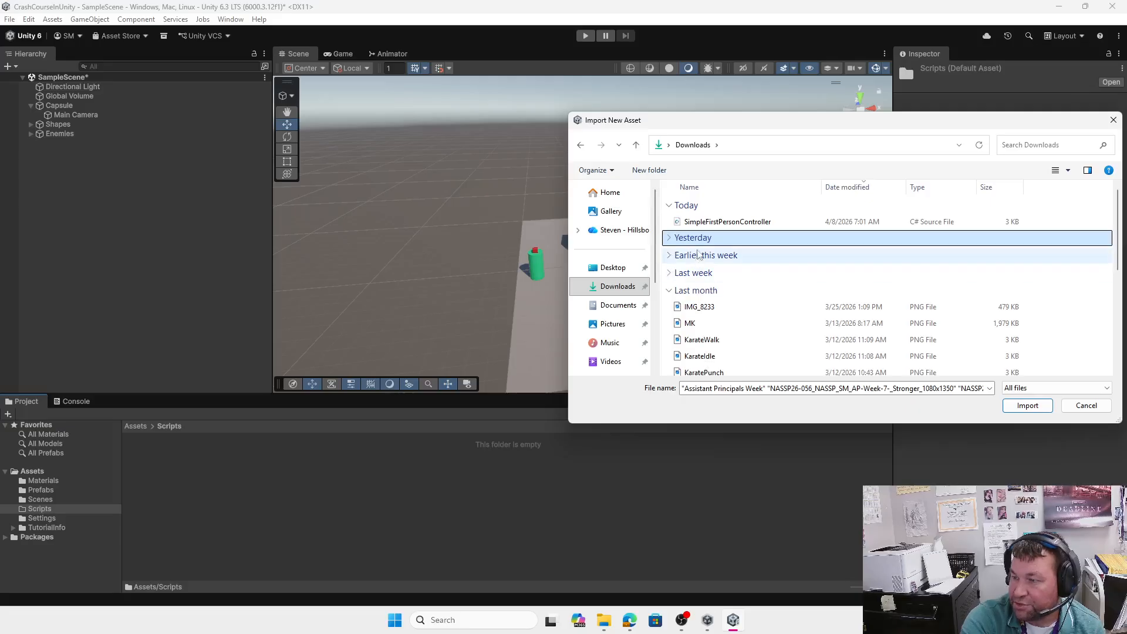
double_click(725, 223)
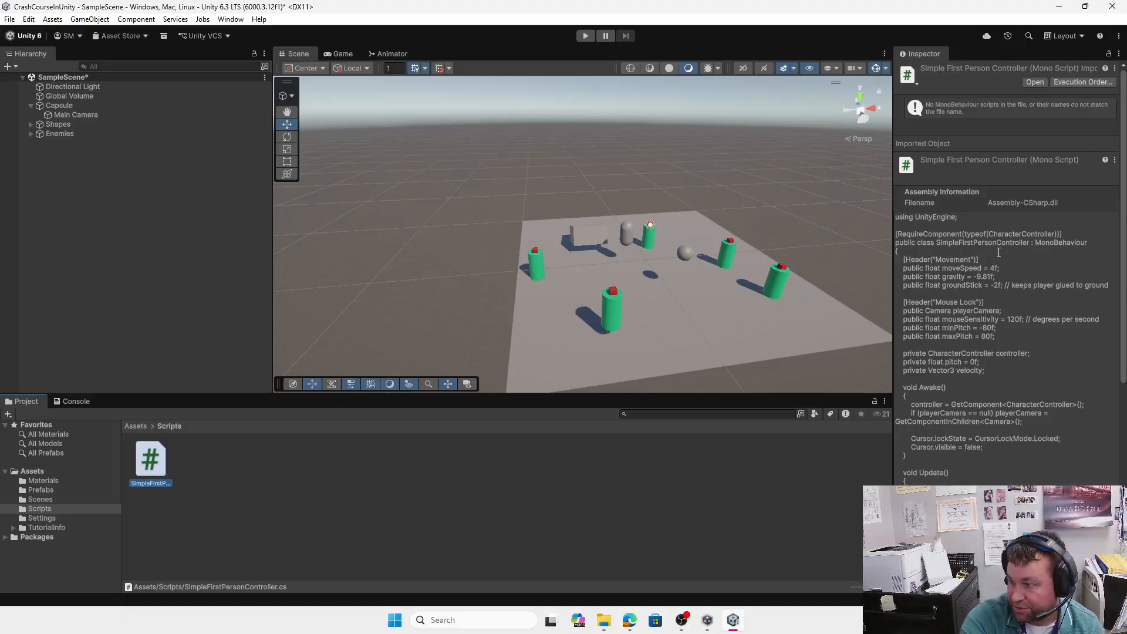
scroll(973, 260, down, 10)
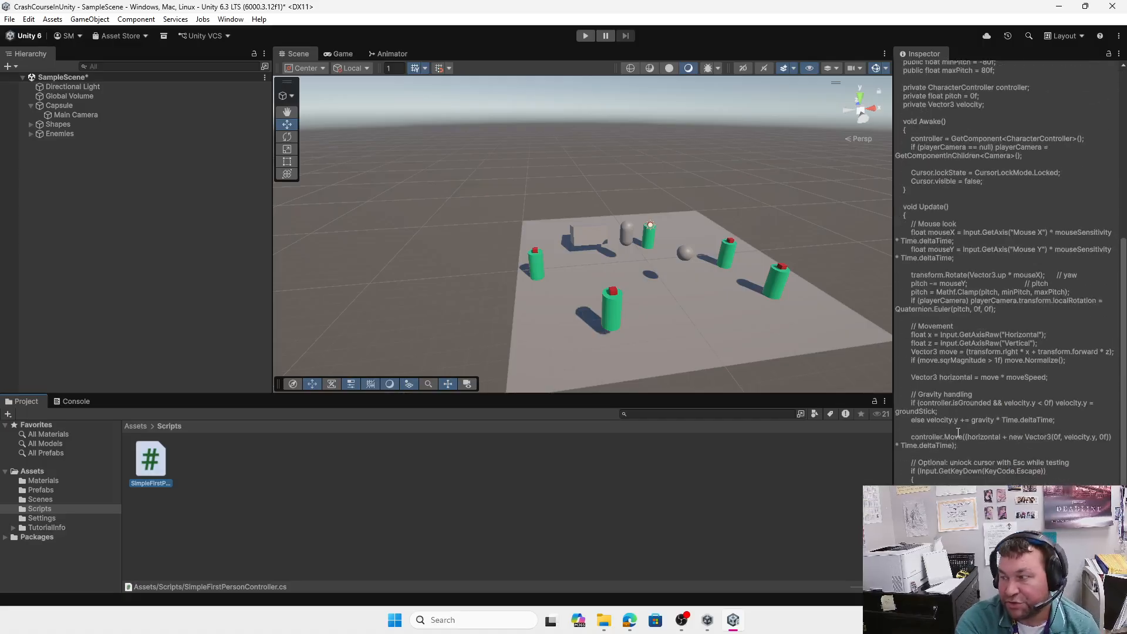
scroll(958, 432, up, 10)
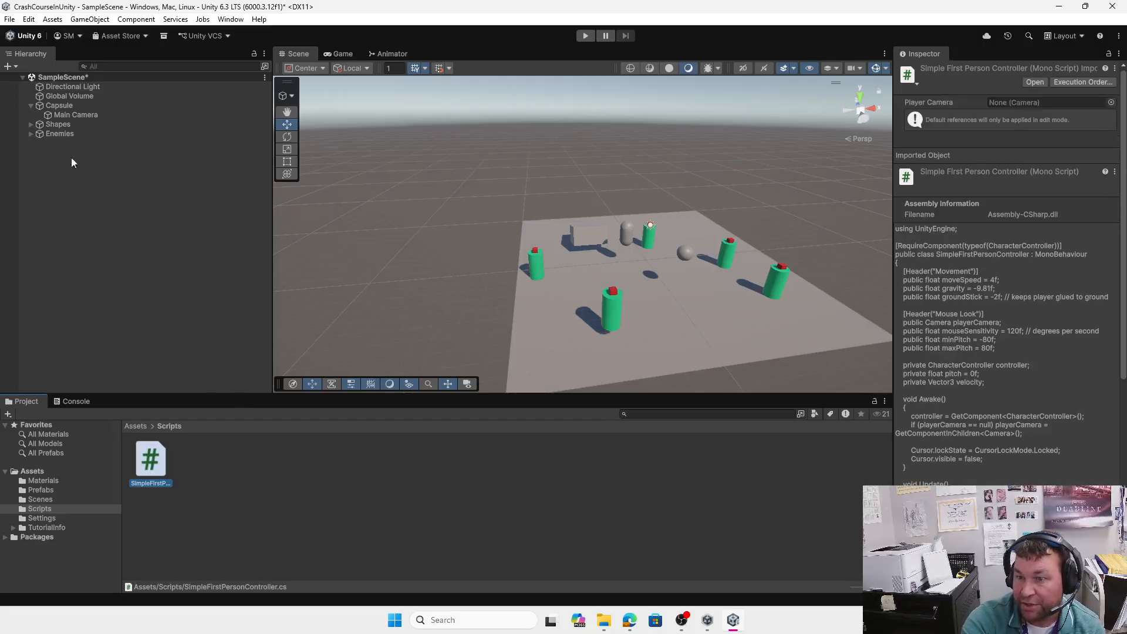
Attach the SimpleFirstPersonController script to the Capsule and test it with a short run in Play mode.
click(60, 106)
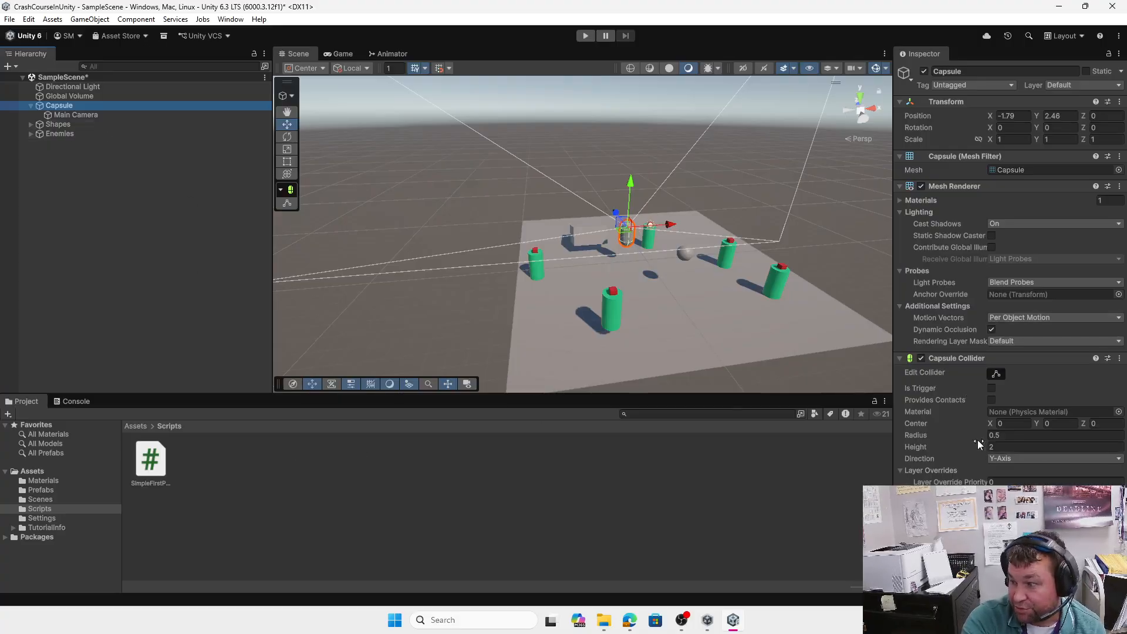
click(154, 465)
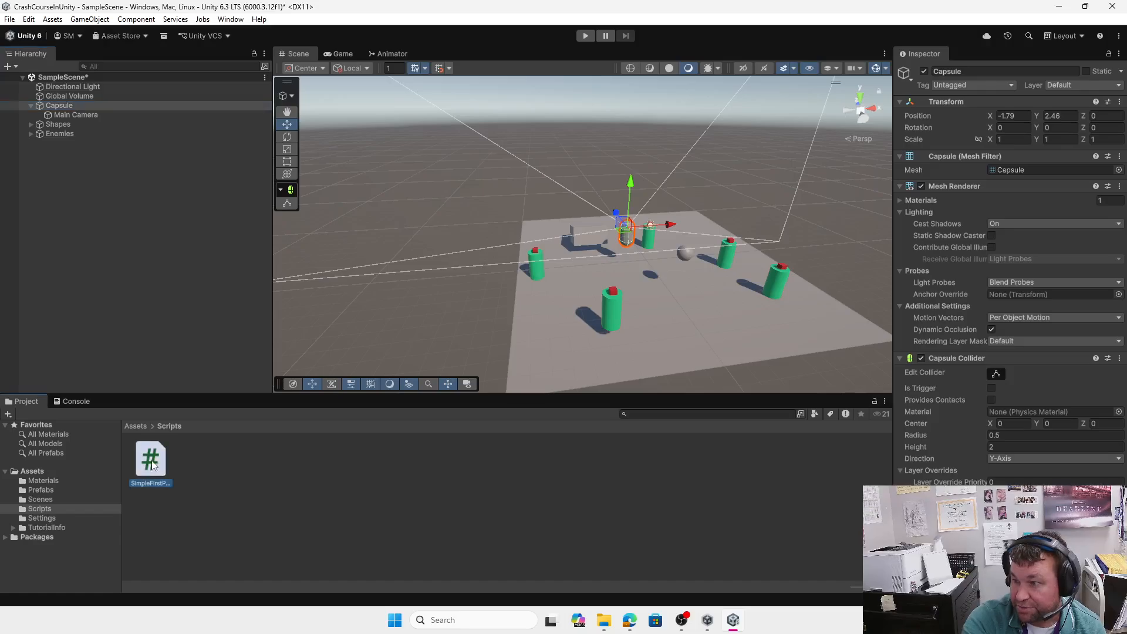
drag(153, 466, 969, 349)
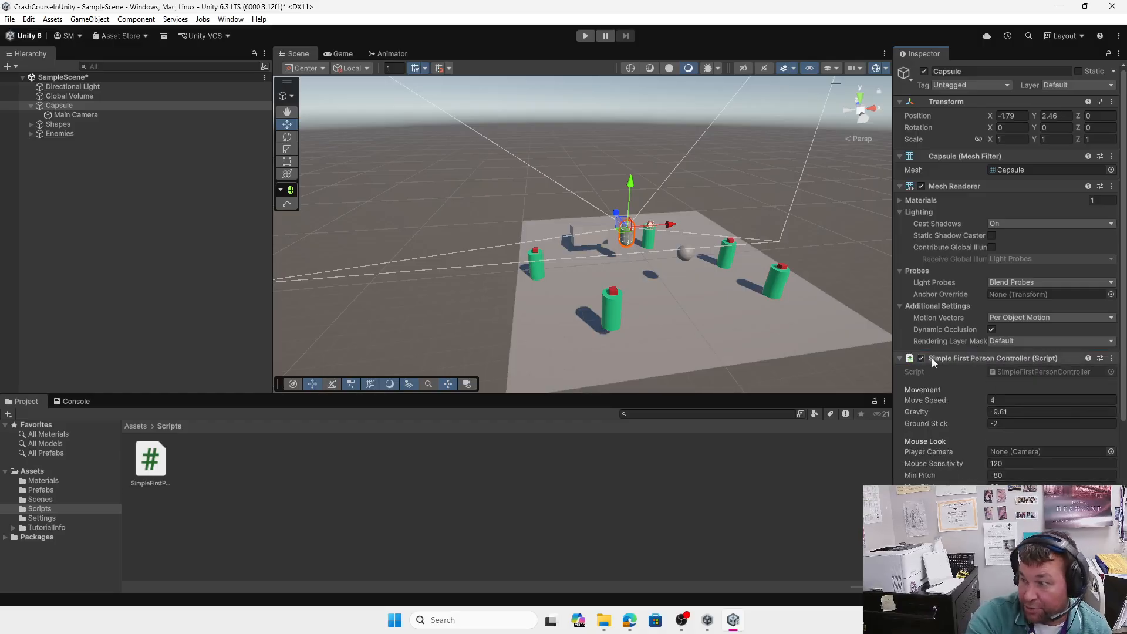
scroll(968, 376, down, 5)
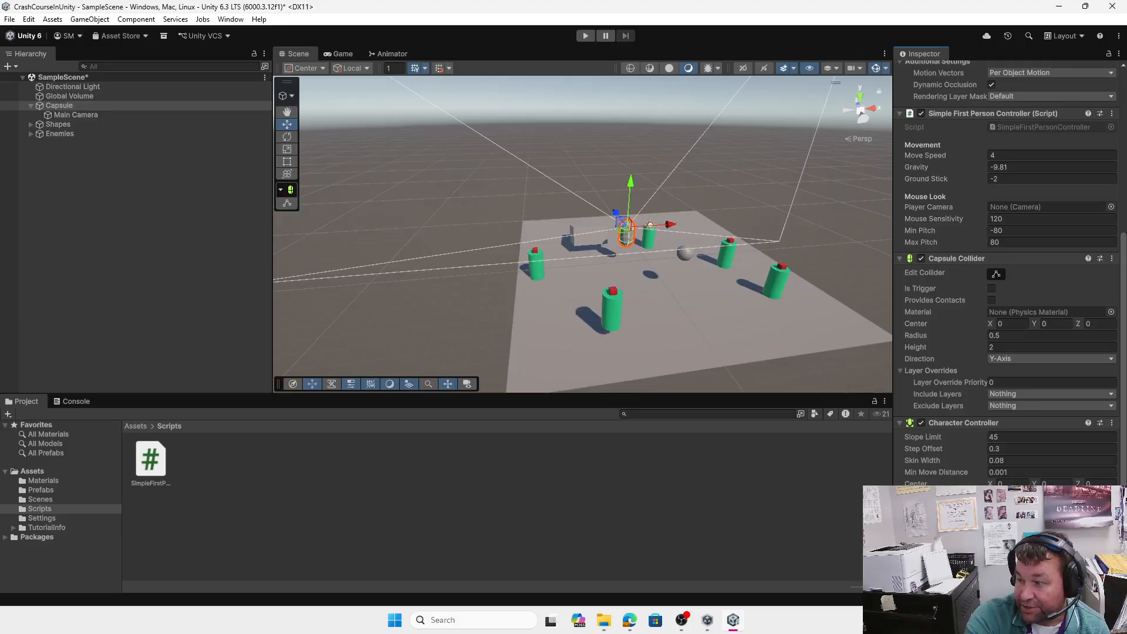
scroll(988, 453, up, 5)
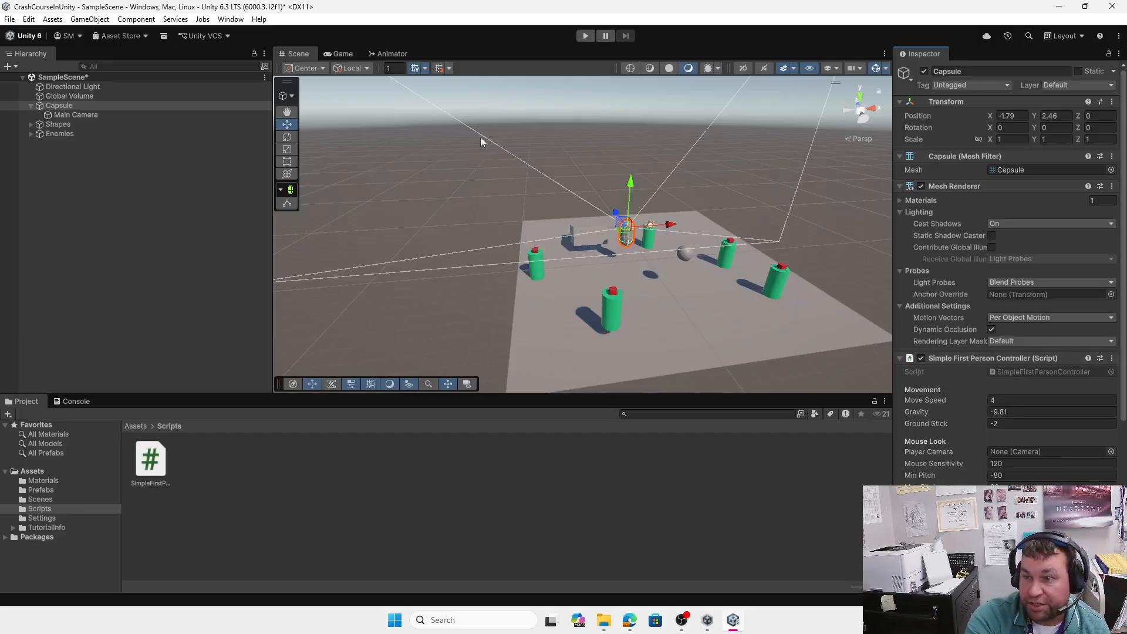
click(585, 35)
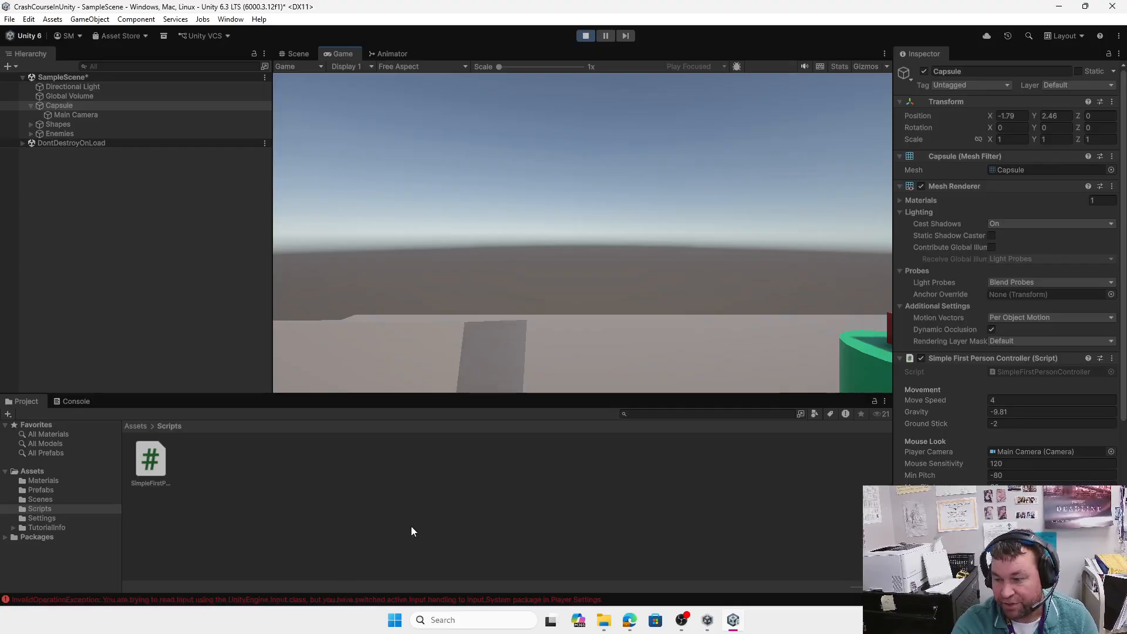
click(585, 36)
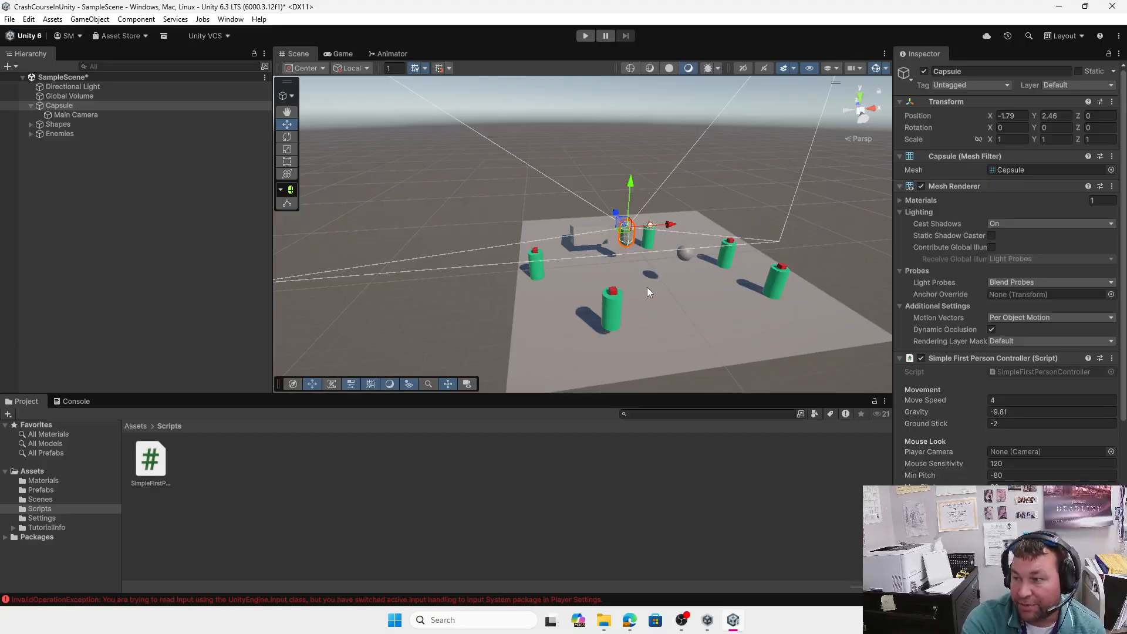
Set the project's Active Input Handling to Both in the Player settings, apply the editor restart and save SampleScene.
click(31, 23)
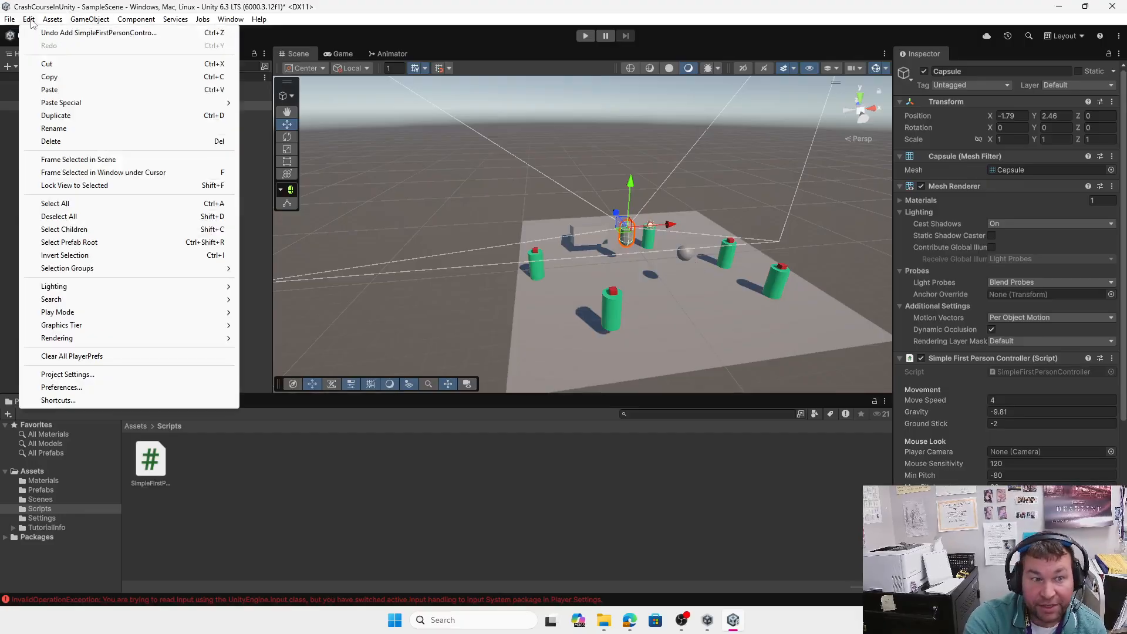
click(84, 376)
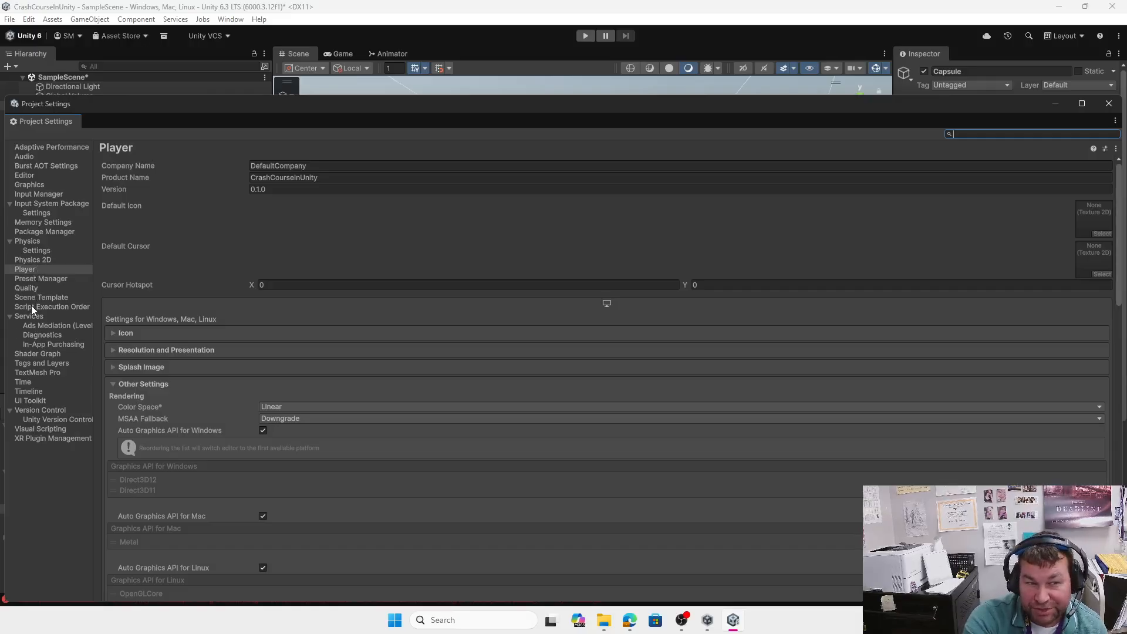
click(27, 260)
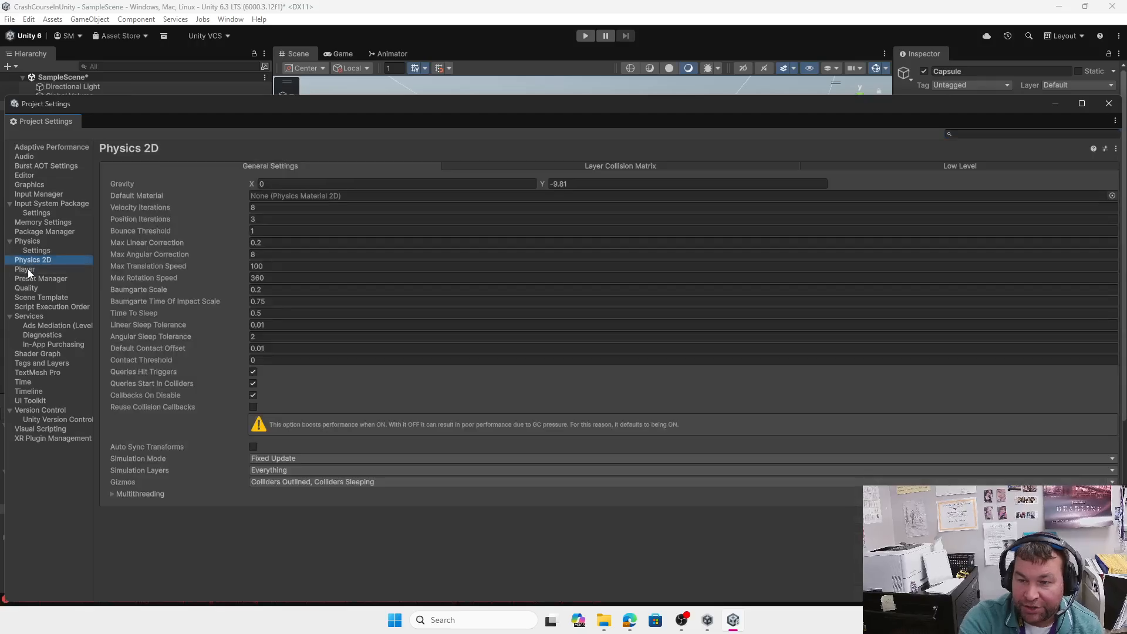
click(25, 269)
scroll(333, 431, down, 20)
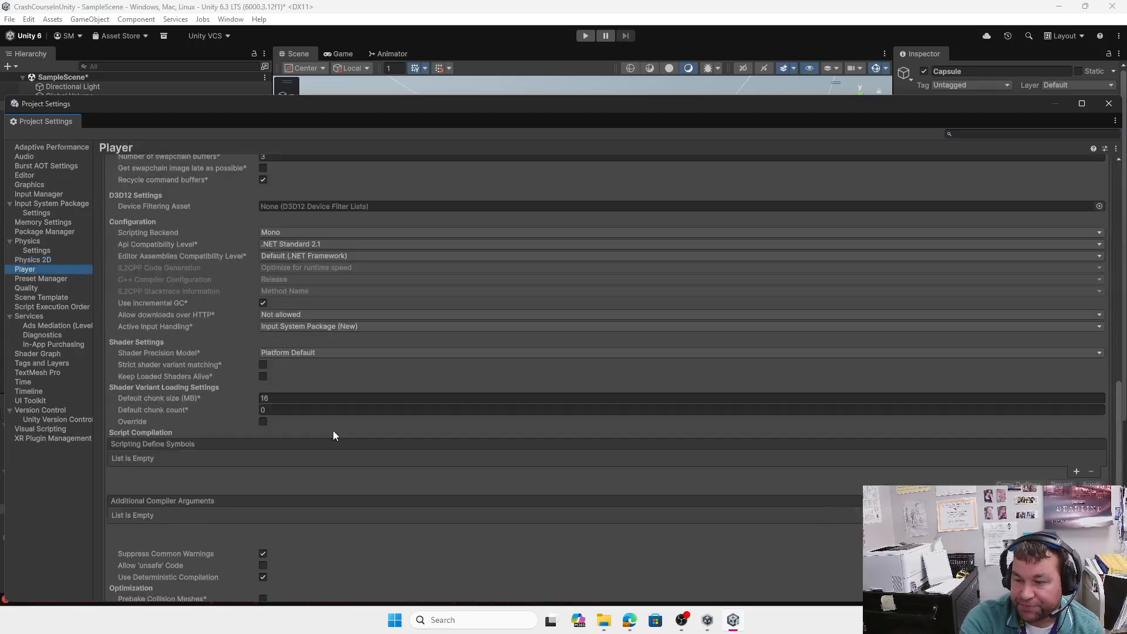
scroll(329, 399, up, 6)
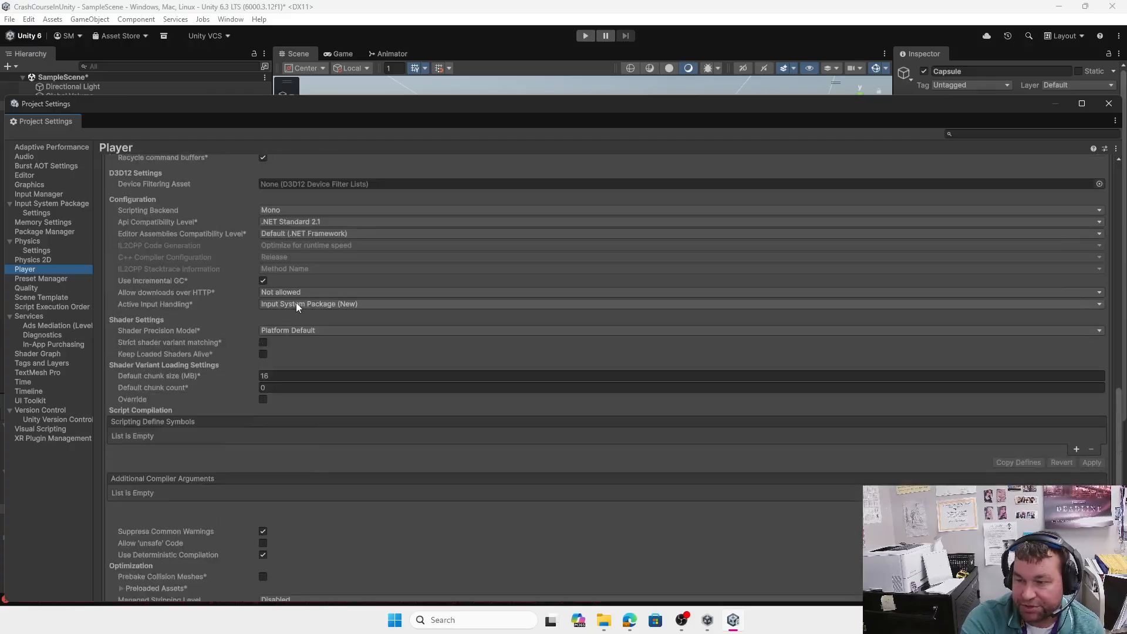
click(303, 305)
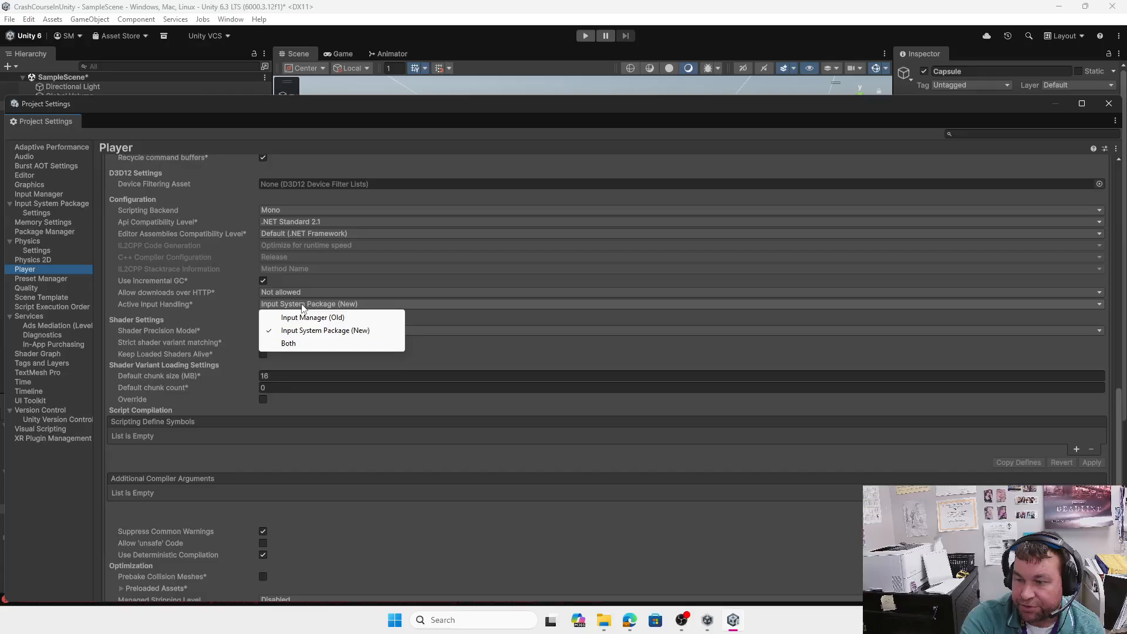
click(297, 343)
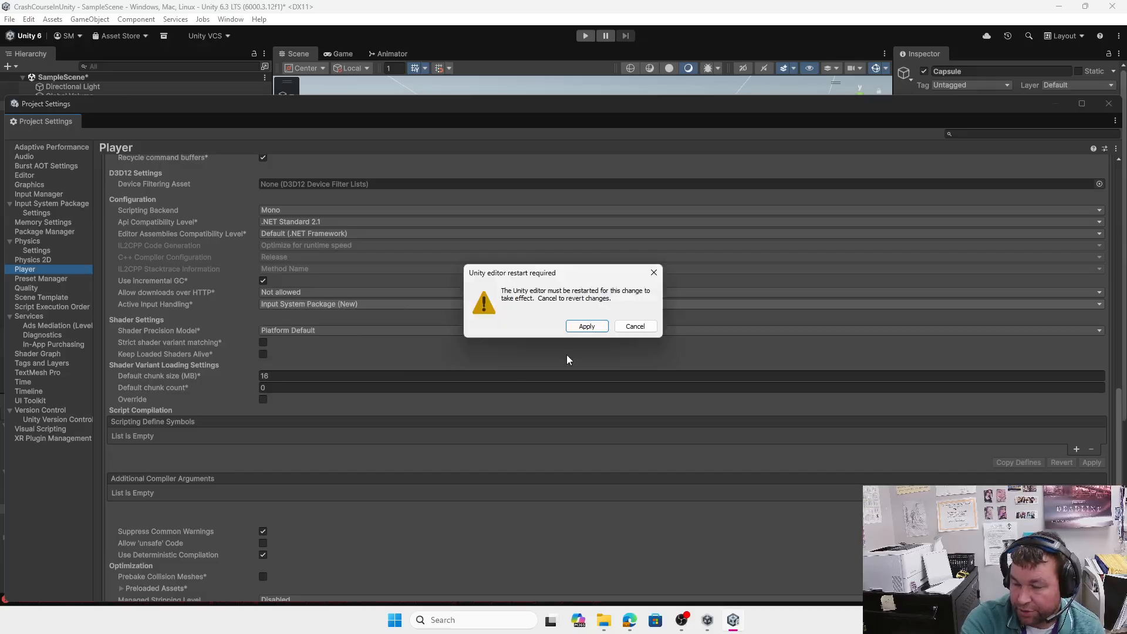
click(584, 330)
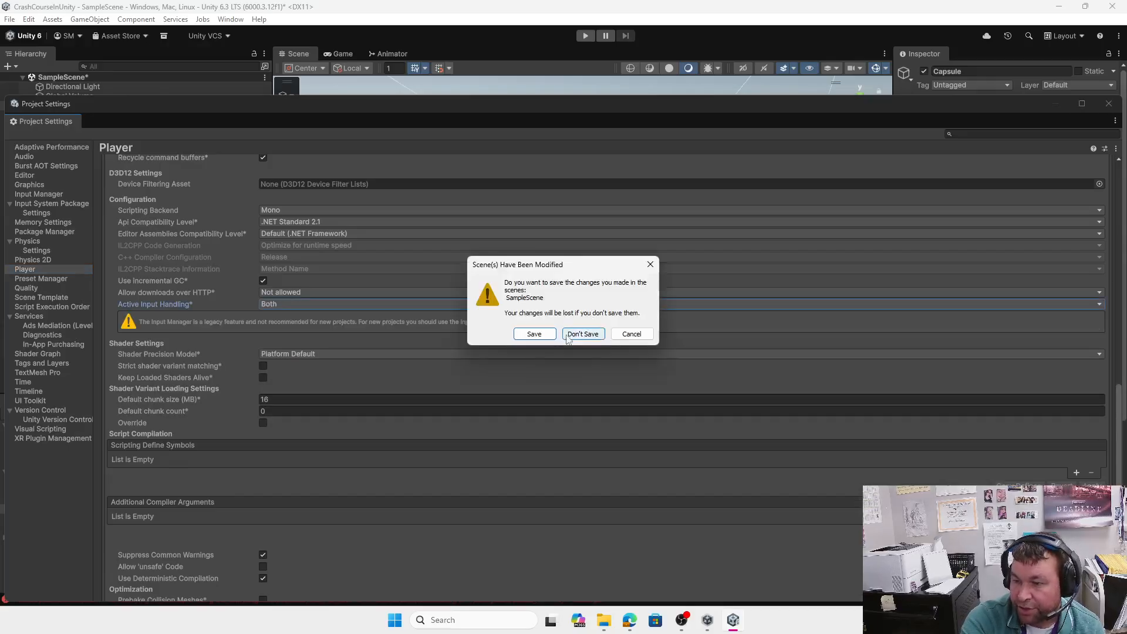
click(540, 333)
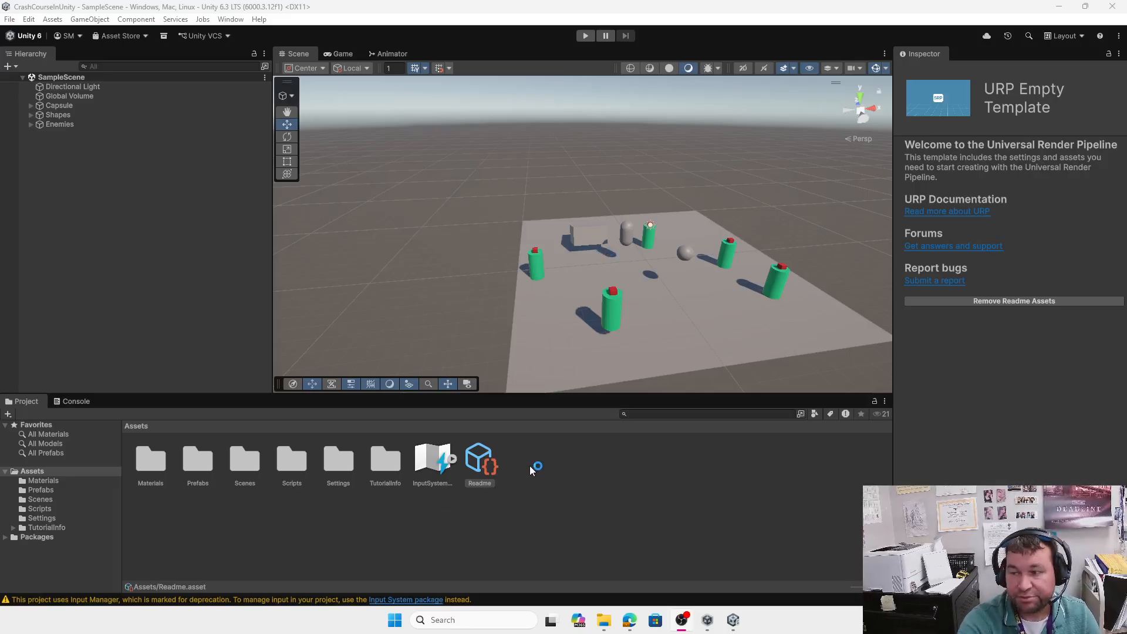
Test the first-person controller in Play mode and stop the game.
click(586, 35)
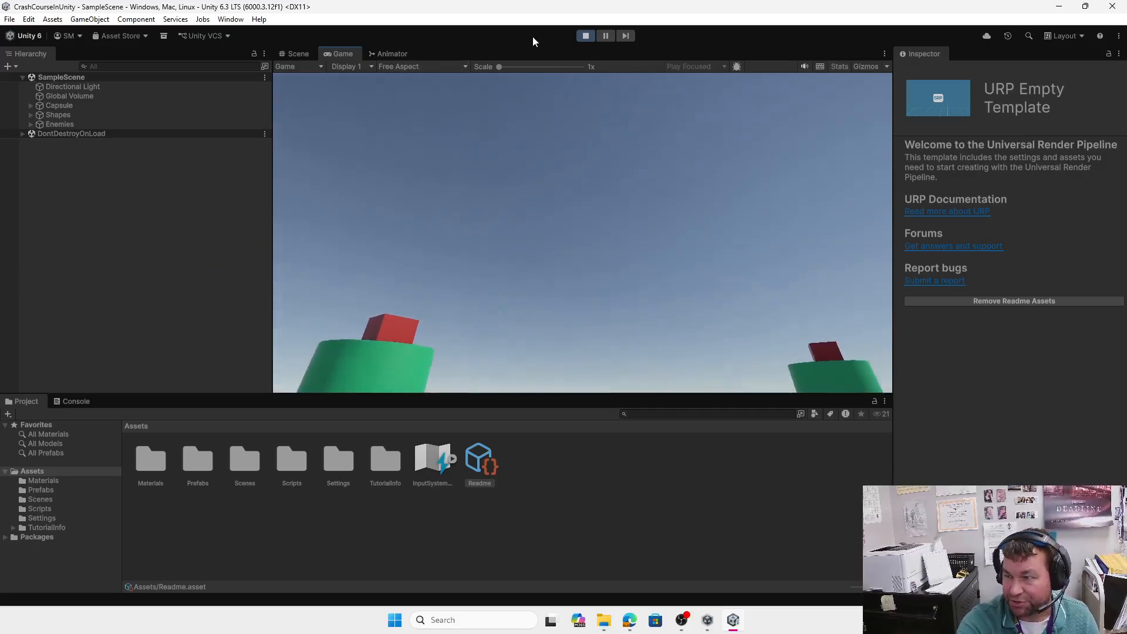
click(585, 36)
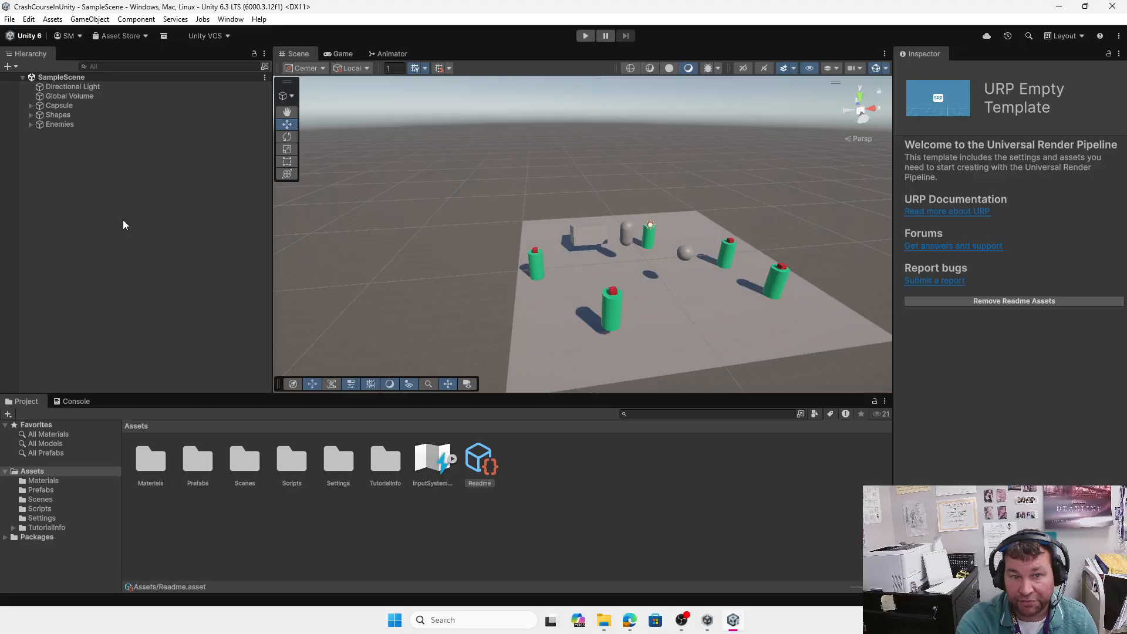
Add a 3D Terrain object to the scene, switch to the Move tool and examine the terrain beside the existing plane.
click(8, 67)
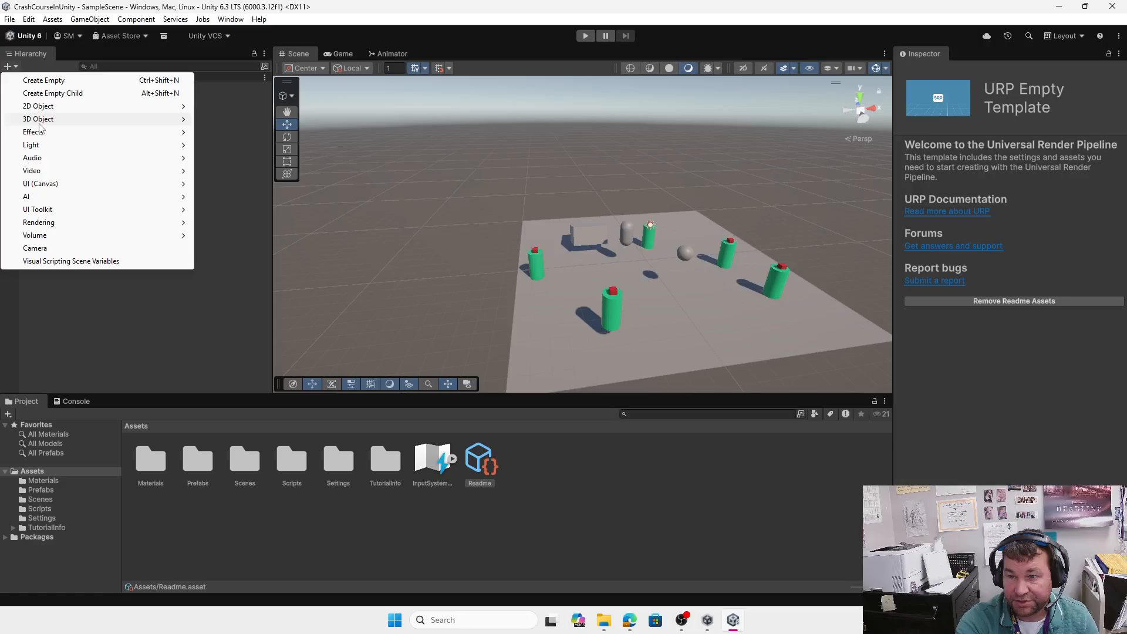
mouse_move(39, 121)
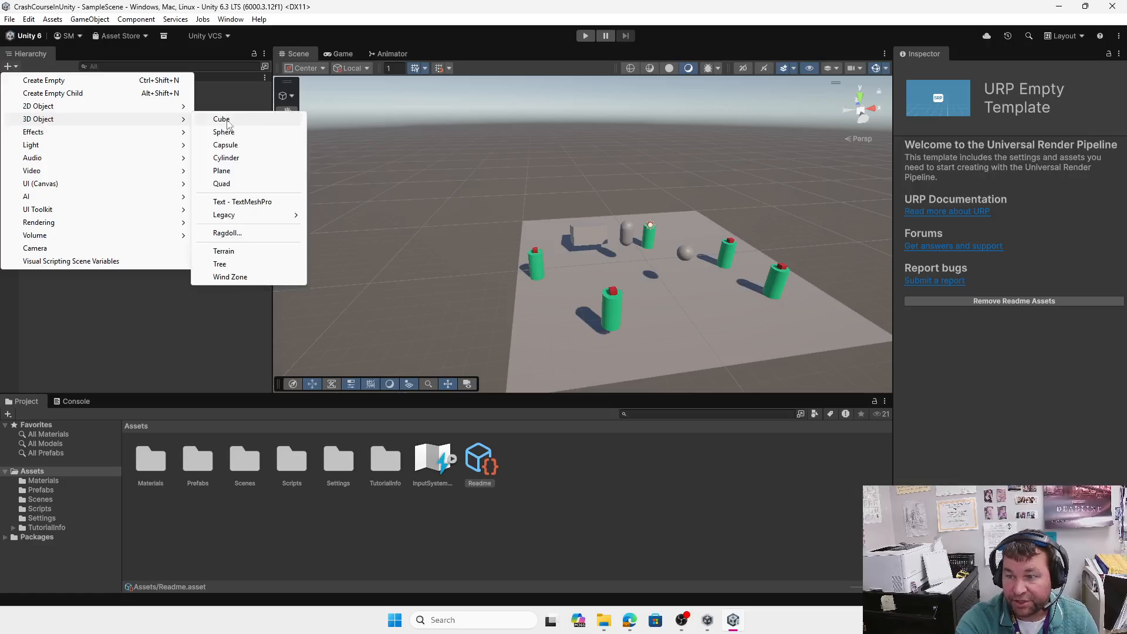
click(230, 250)
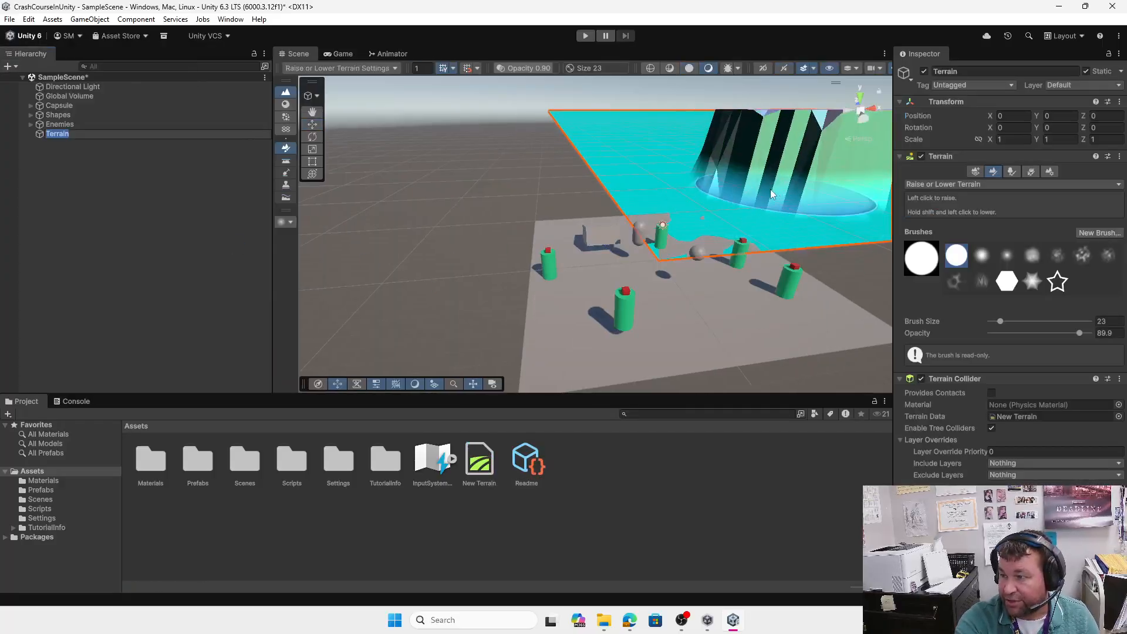
click(312, 124)
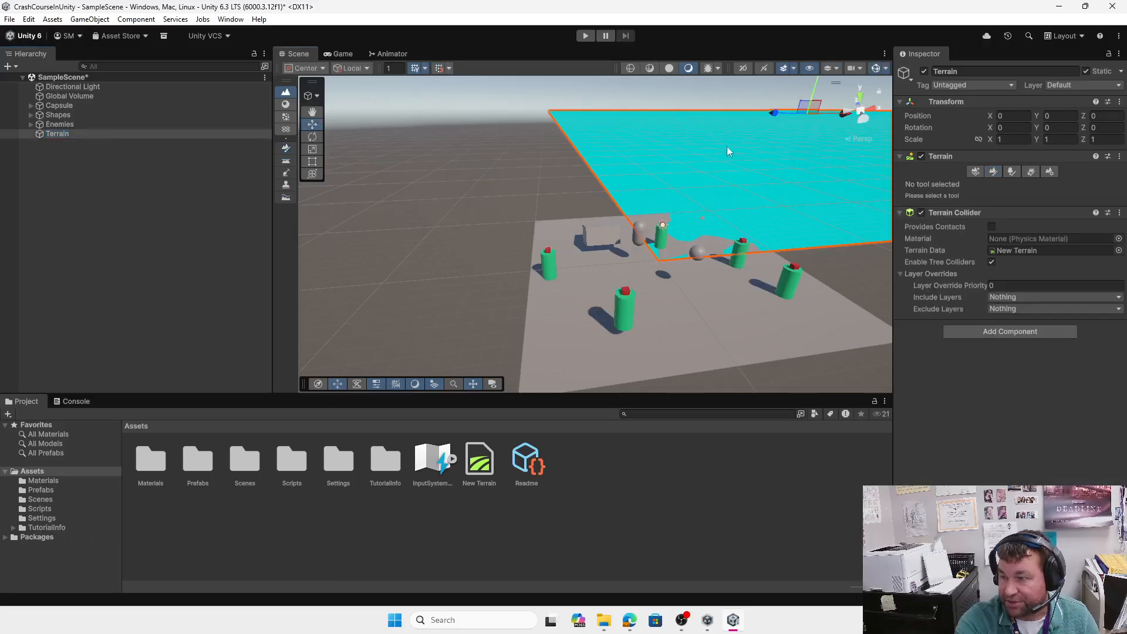
scroll(774, 162, down, 5)
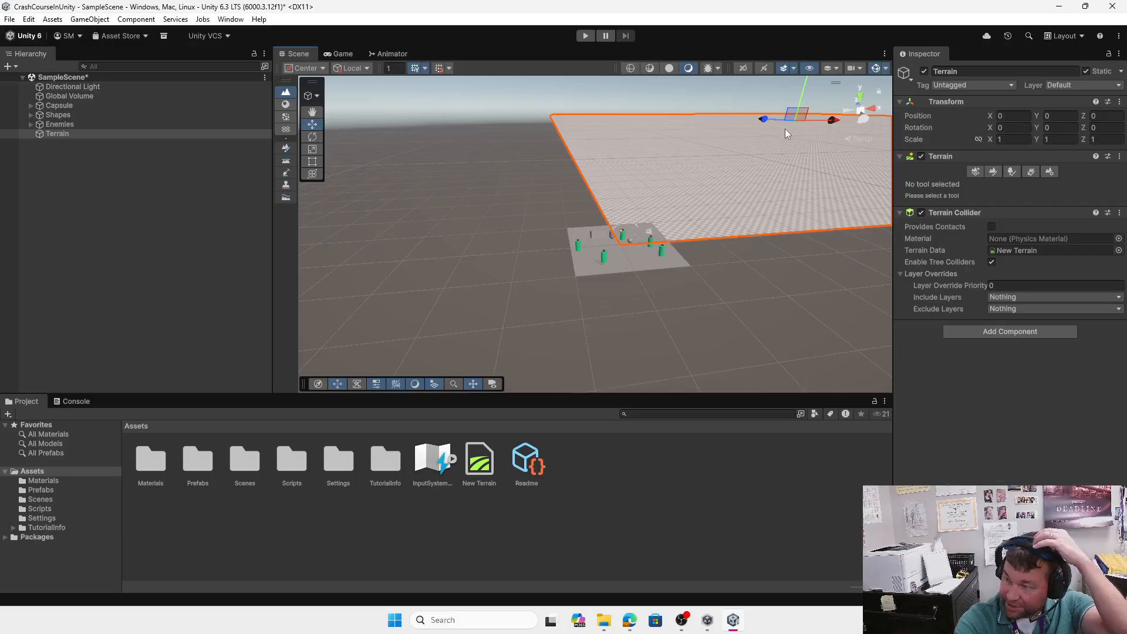
scroll(751, 201, up, 5)
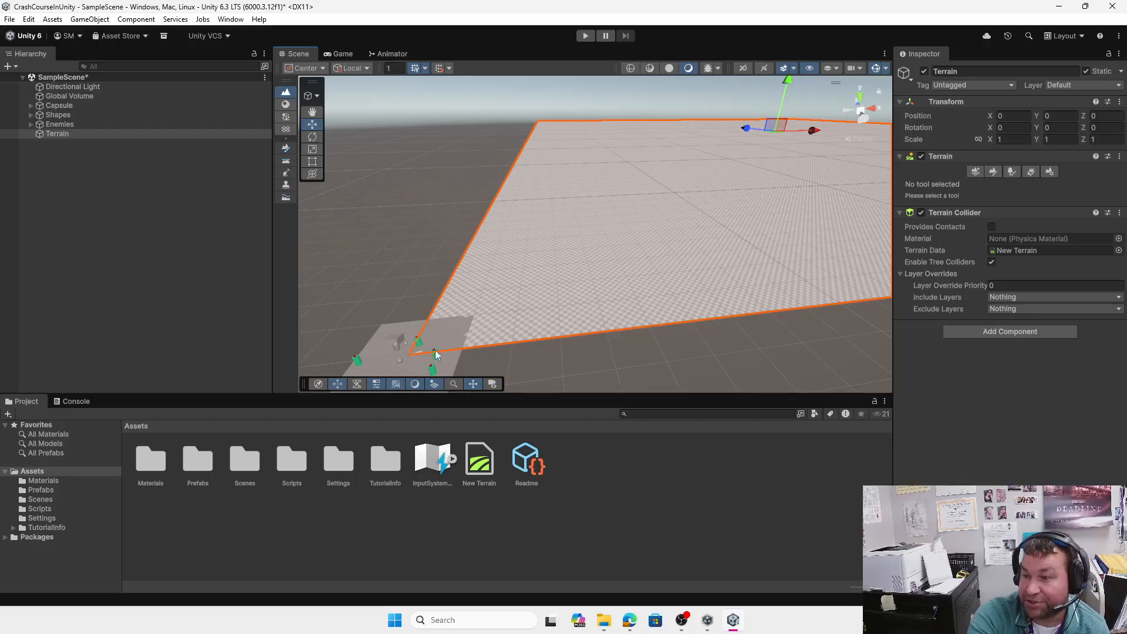
scroll(633, 266, down, 2)
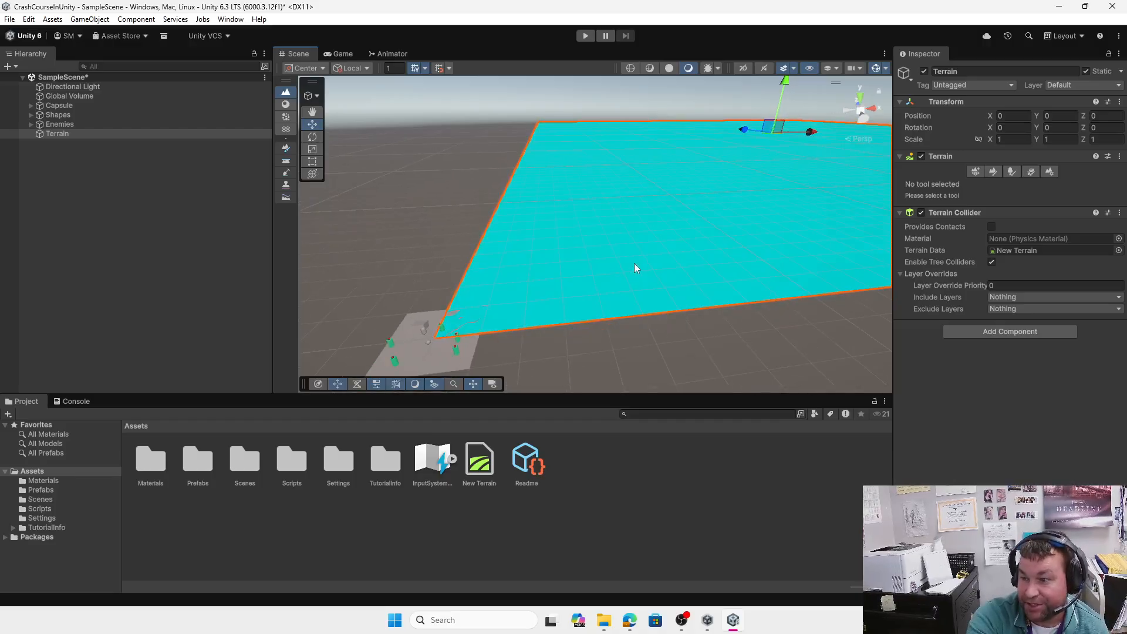
Compare the terrain with the existing plane, then scale the terrain along X to about 0.987.
click(435, 353)
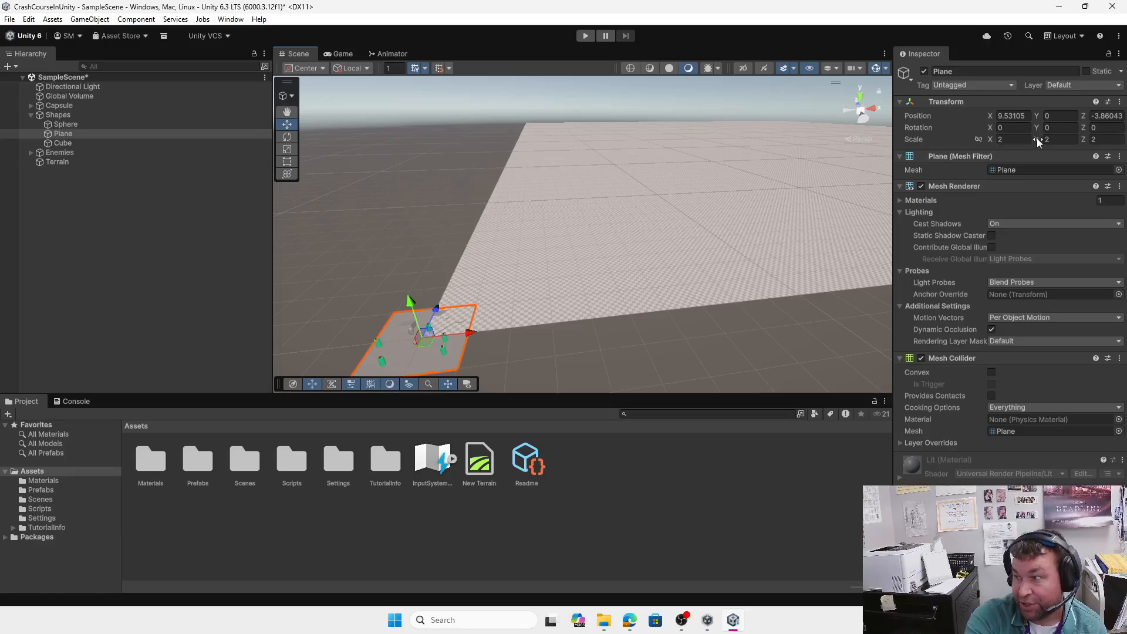
click(665, 234)
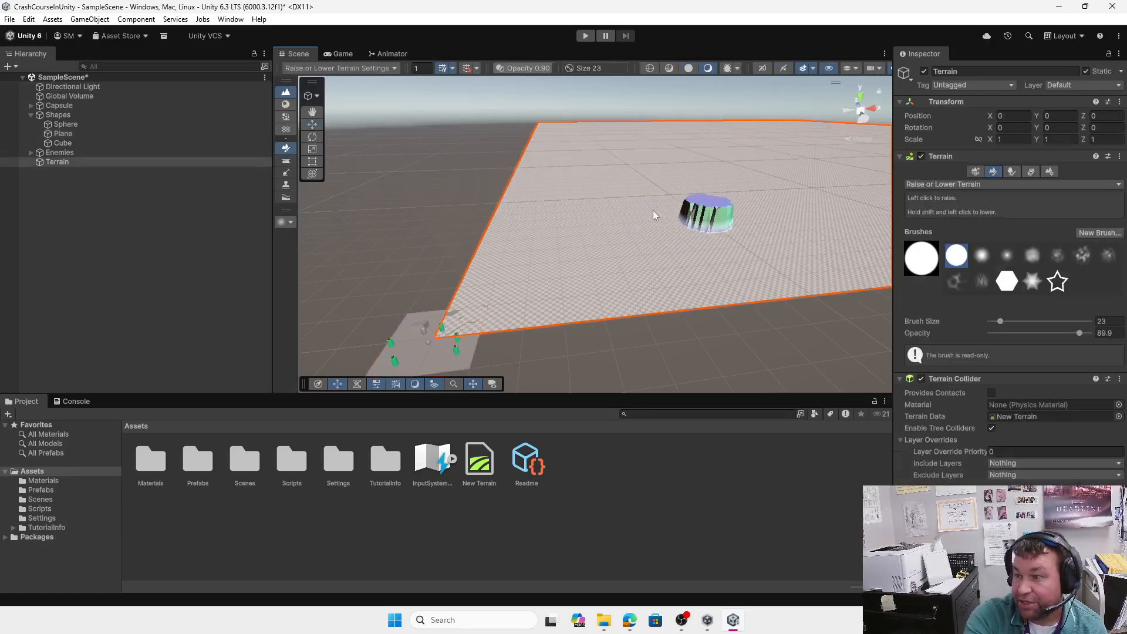
click(311, 123)
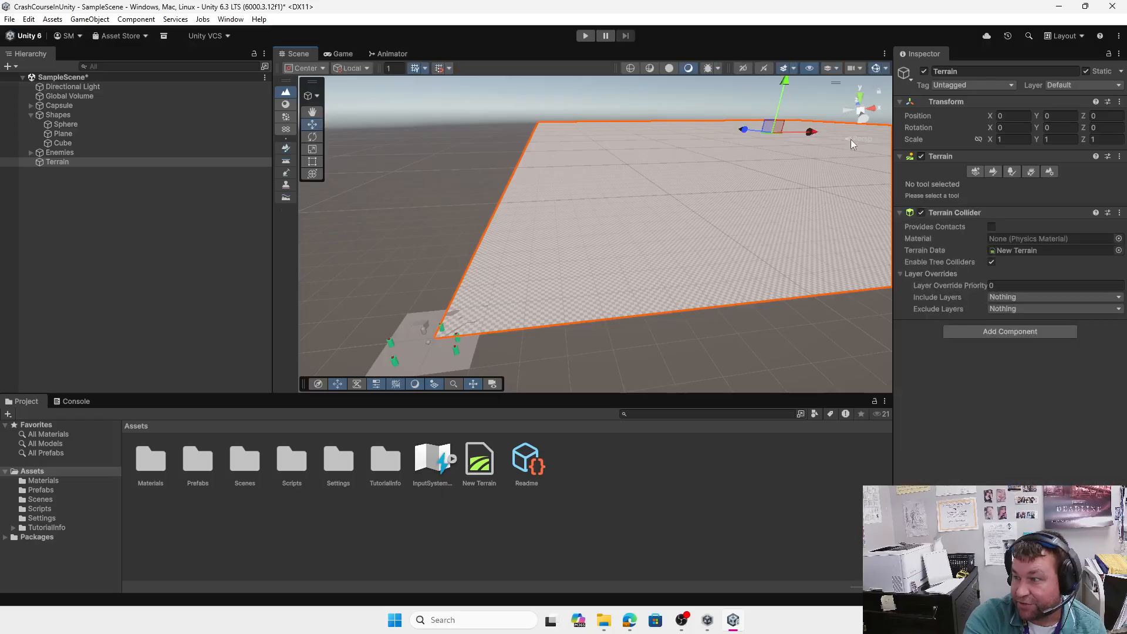
click(312, 149)
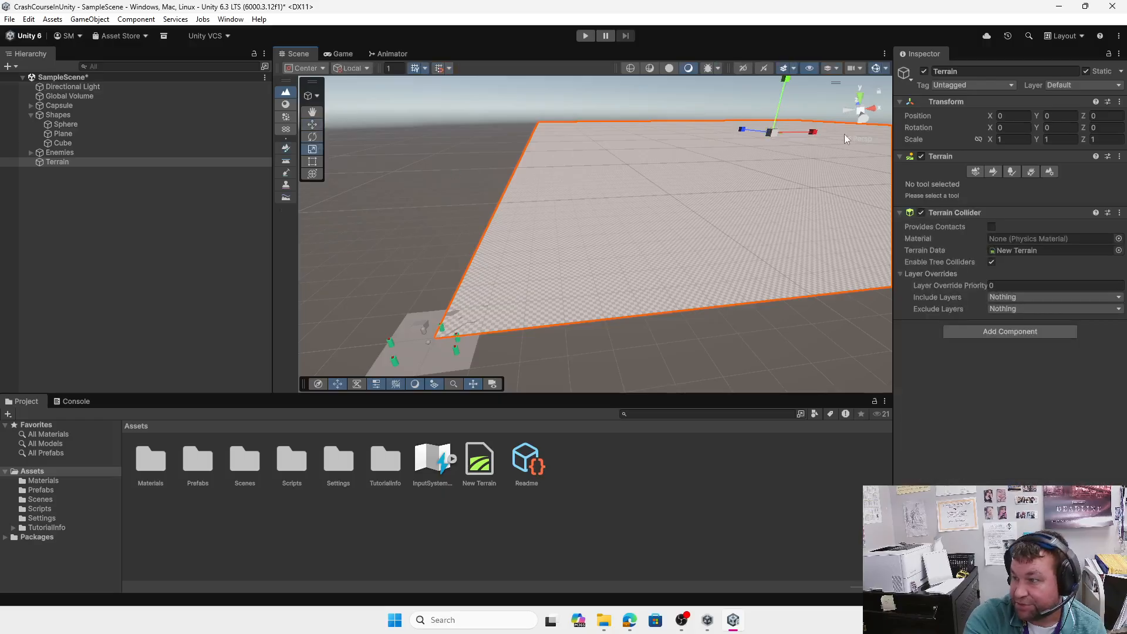
mouse_move(813, 133)
mouse_down()
mouse_move(767, 140)
mouse_move(811, 129)
mouse_up()
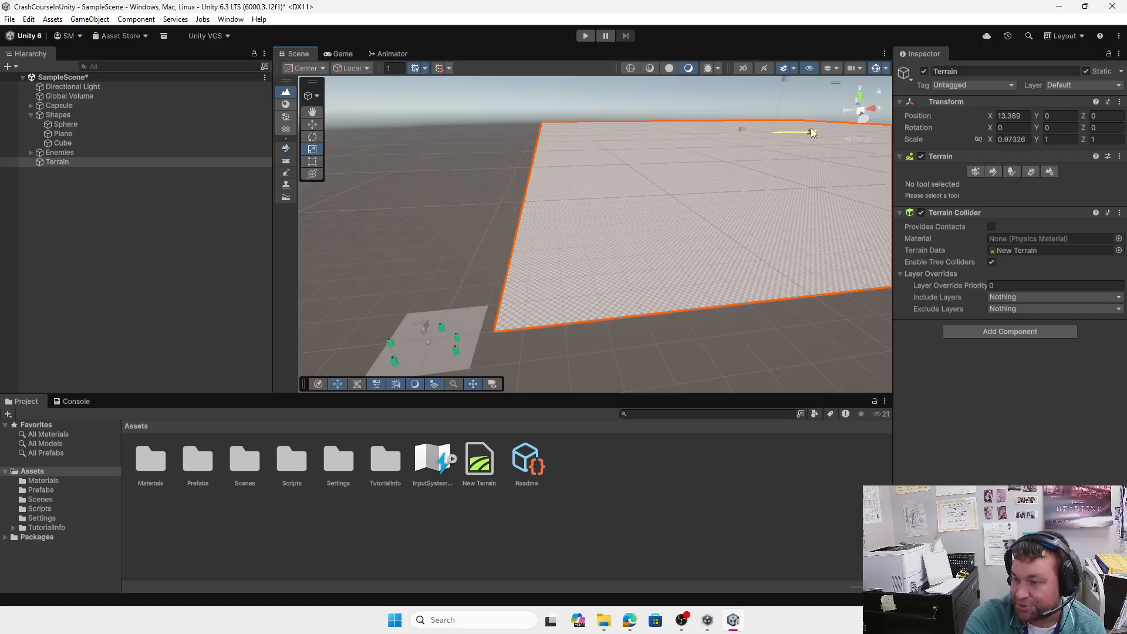
drag(812, 128, 812, 128)
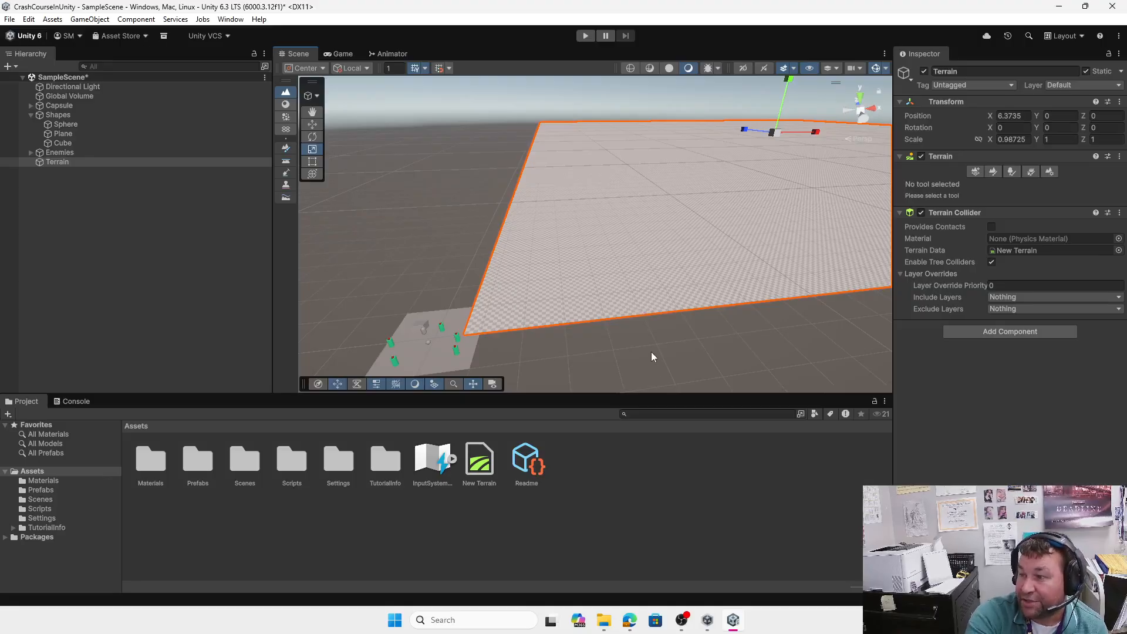
Raise mountains and hills across the terrain with Raise or Lower Terrain, using the soft cloudy brush and the soft starburst brush at size 23.
click(992, 173)
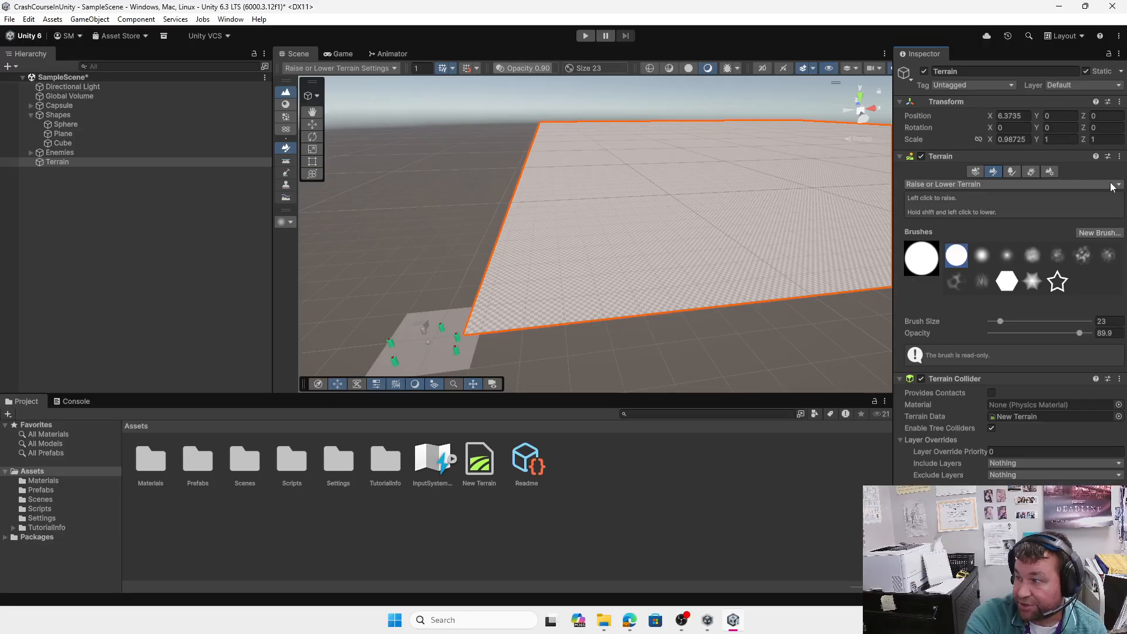
click(978, 185)
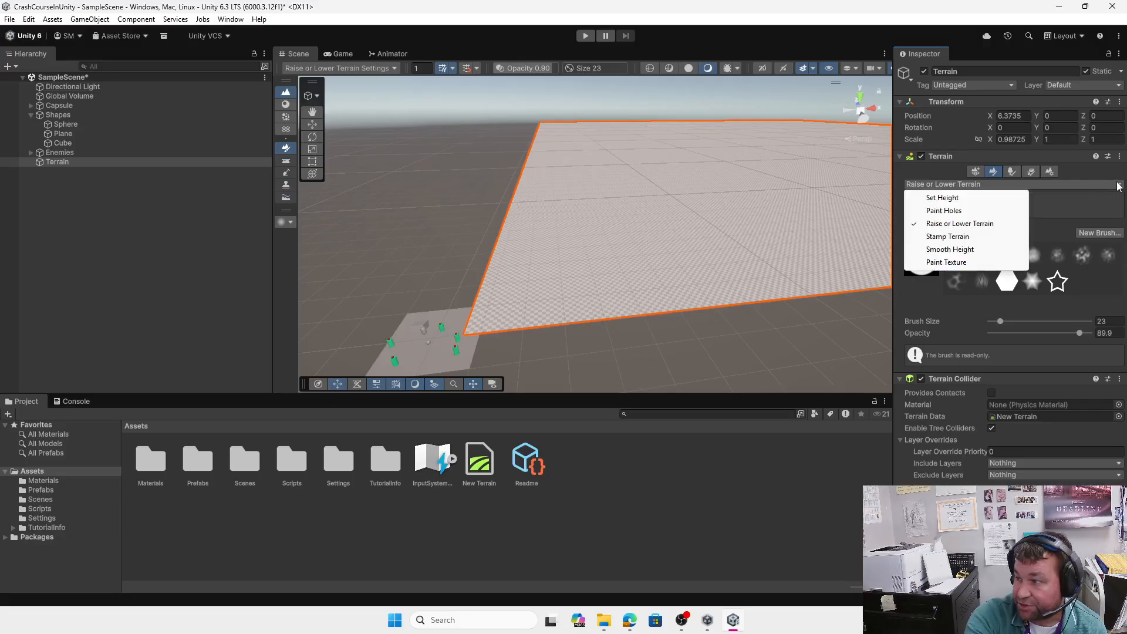
click(1075, 184)
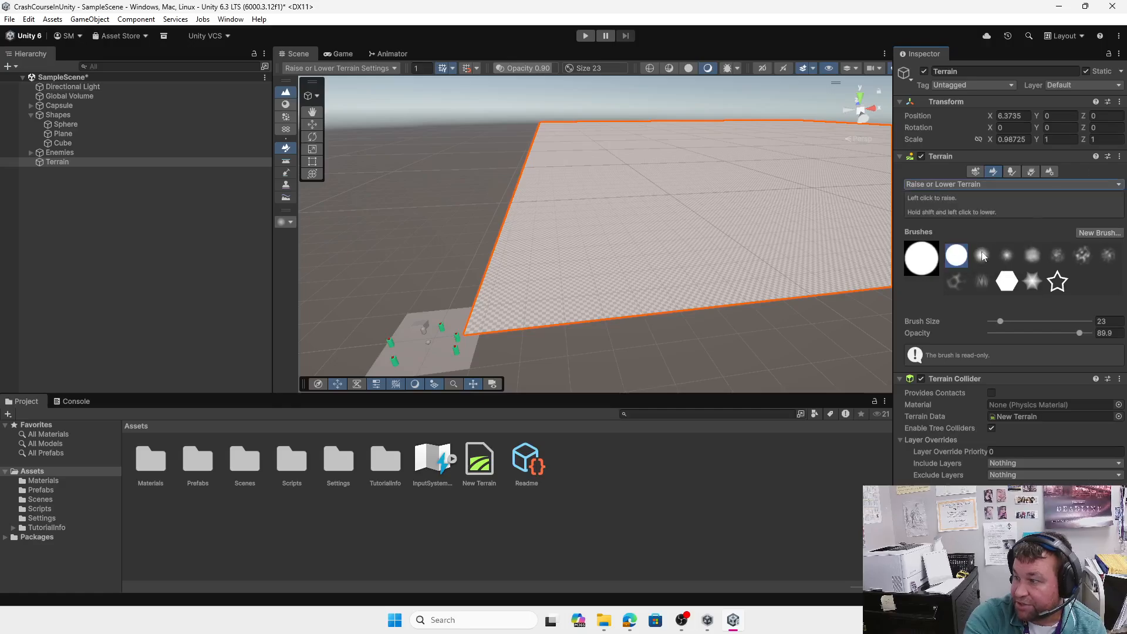
click(1032, 255)
mouse_move(590, 245)
mouse_down()
mouse_move(737, 235)
mouse_move(715, 214)
mouse_move(598, 182)
mouse_move(561, 191)
mouse_move(670, 187)
mouse_move(733, 216)
mouse_move(800, 216)
mouse_move(807, 251)
mouse_move(810, 236)
mouse_up()
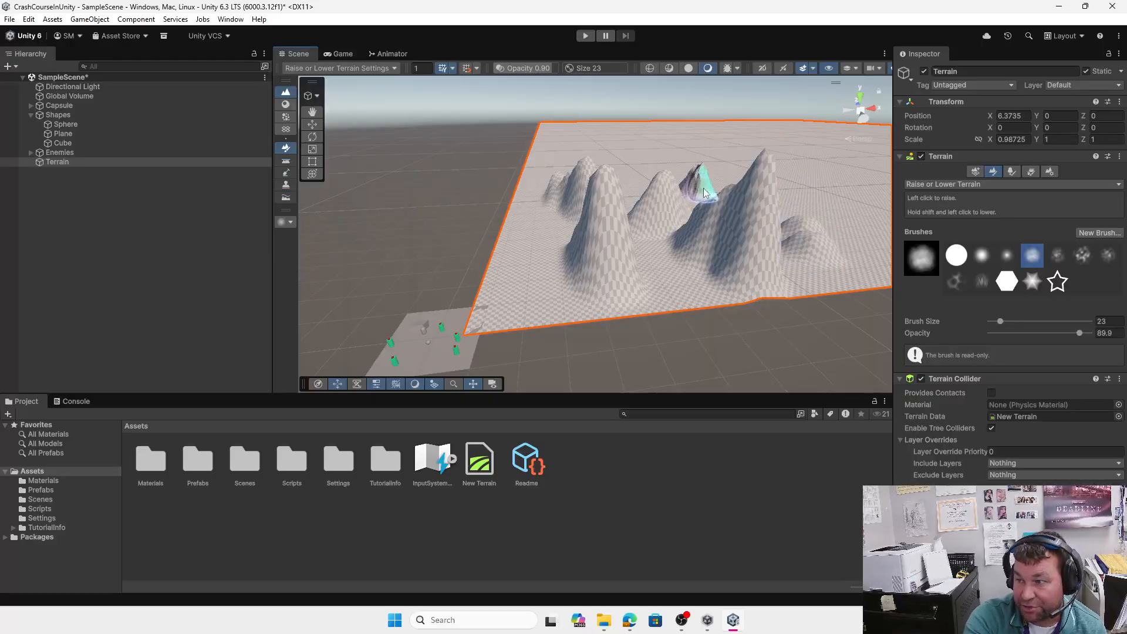
click(634, 189)
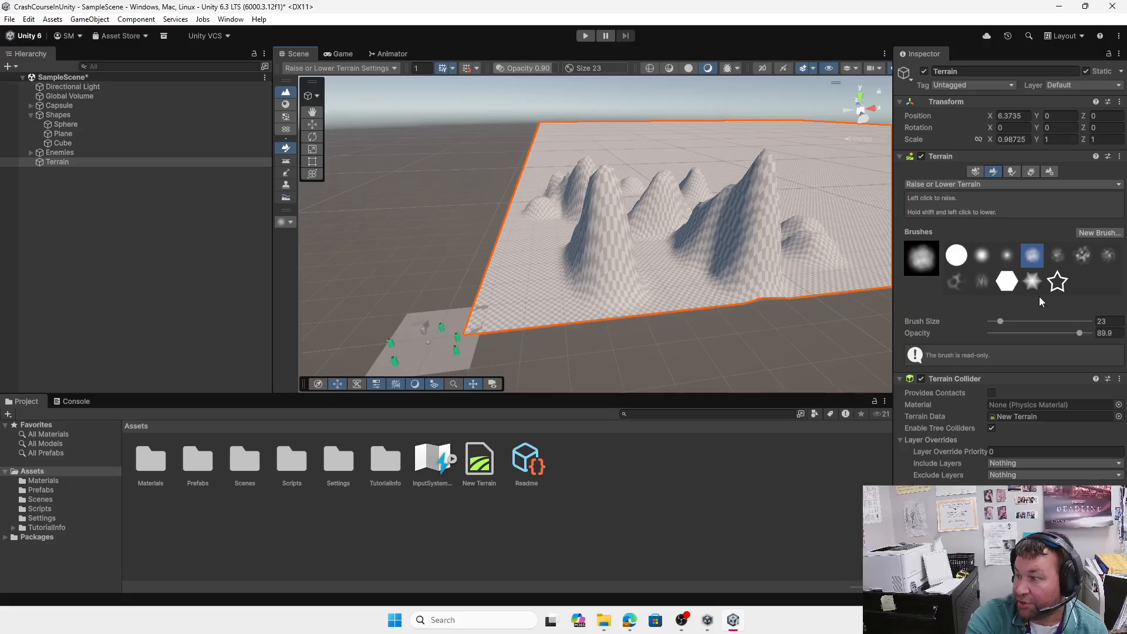
click(1028, 283)
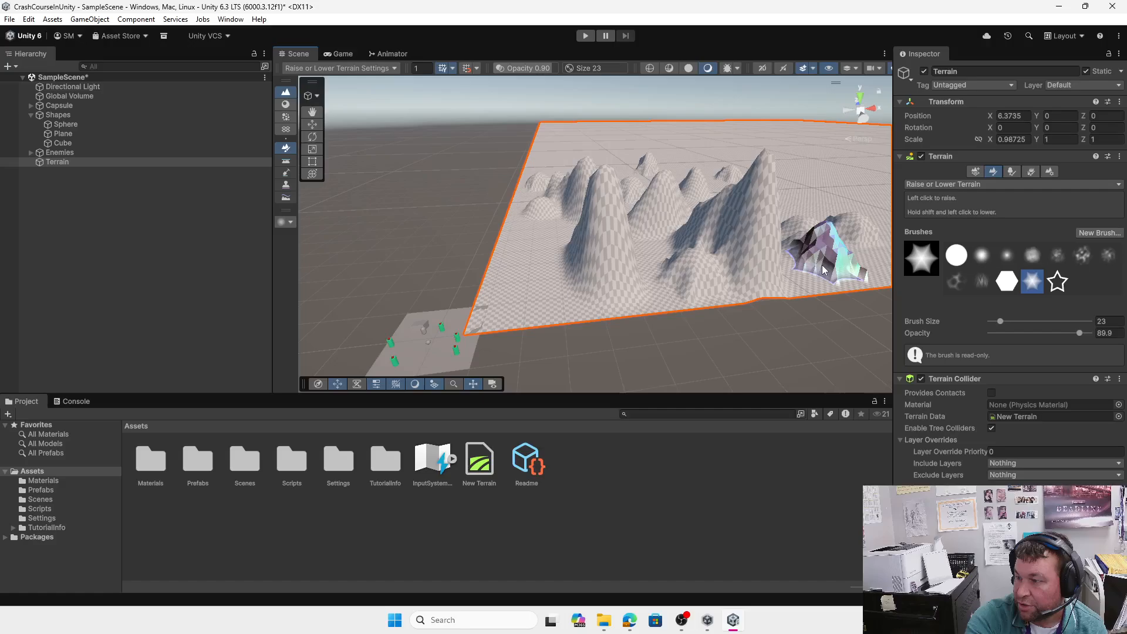
Raise steep cliffs and small plateaus among the mountains with the solid round brush, and add softer hills with the cloudy brush.
click(956, 258)
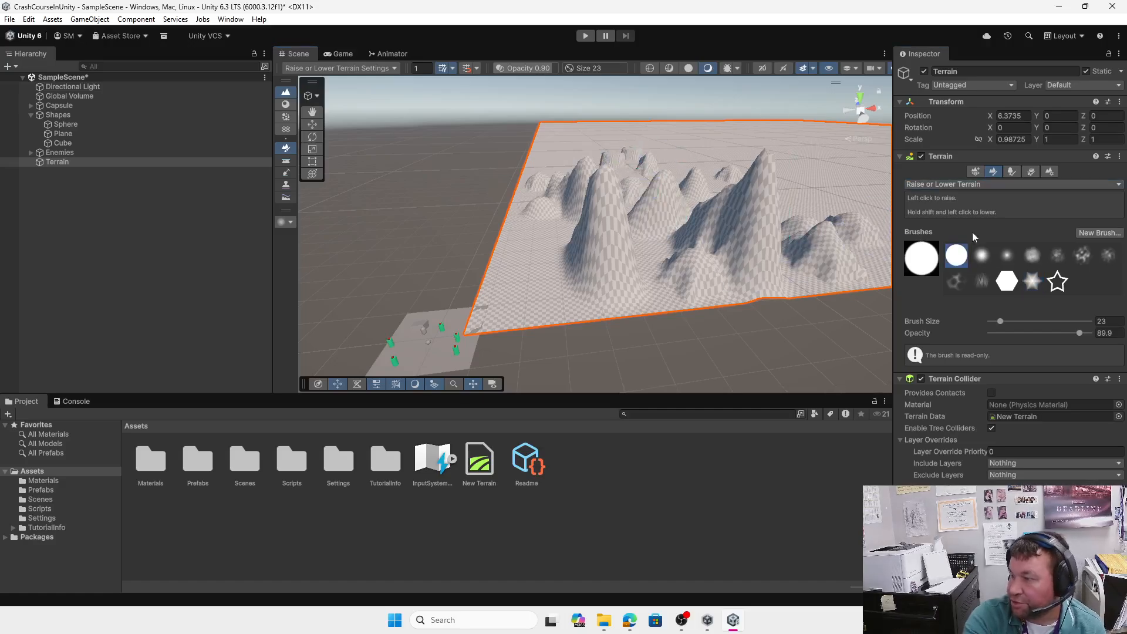
click(1031, 184)
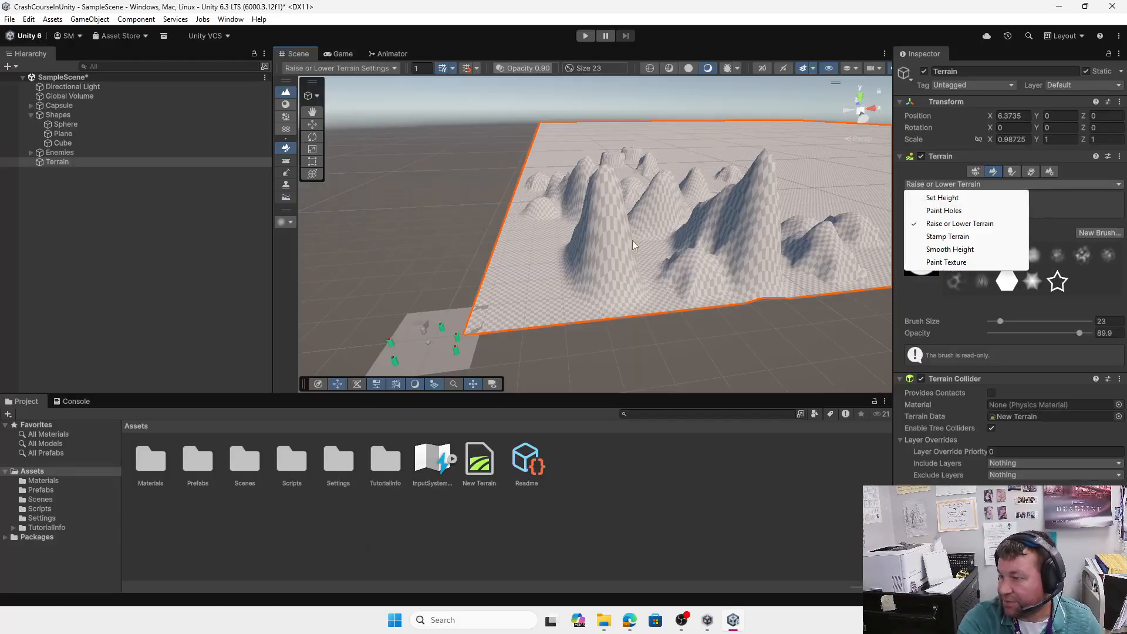
click(936, 169)
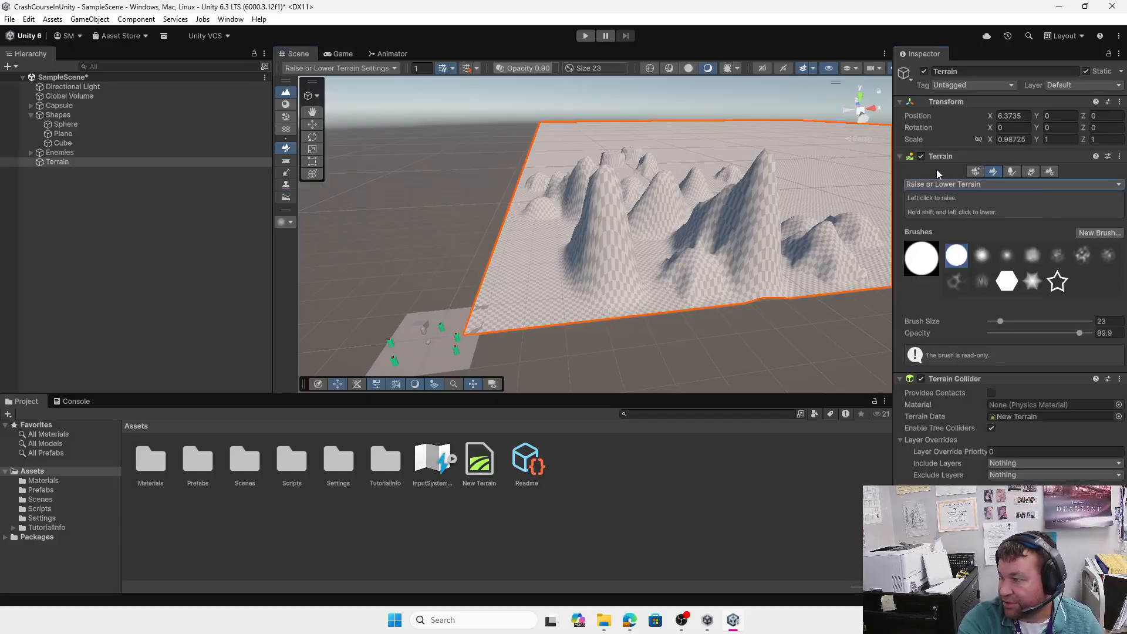
mouse_move(632, 231)
mouse_down()
mouse_move(678, 216)
mouse_move(669, 192)
mouse_move(663, 202)
mouse_up()
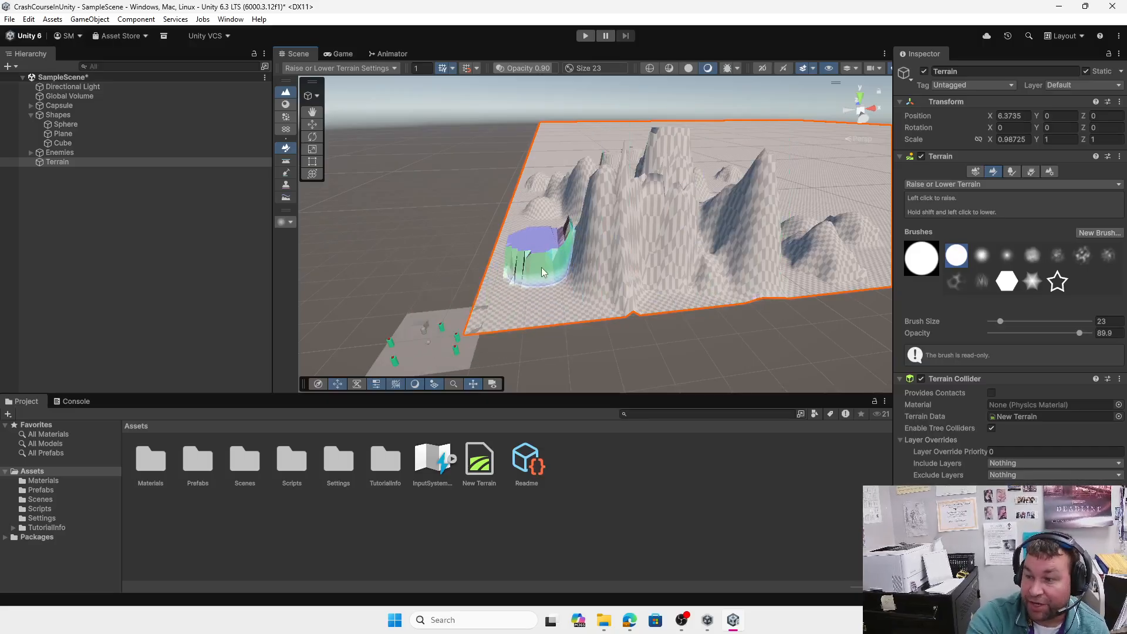
drag(546, 269, 594, 270)
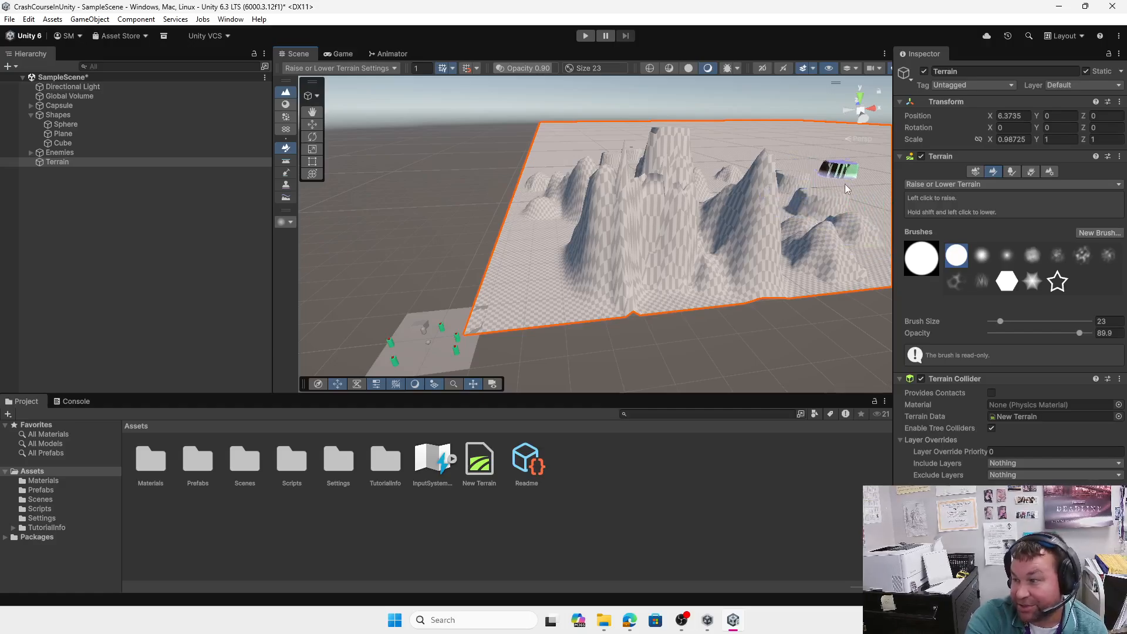
click(714, 166)
click(717, 164)
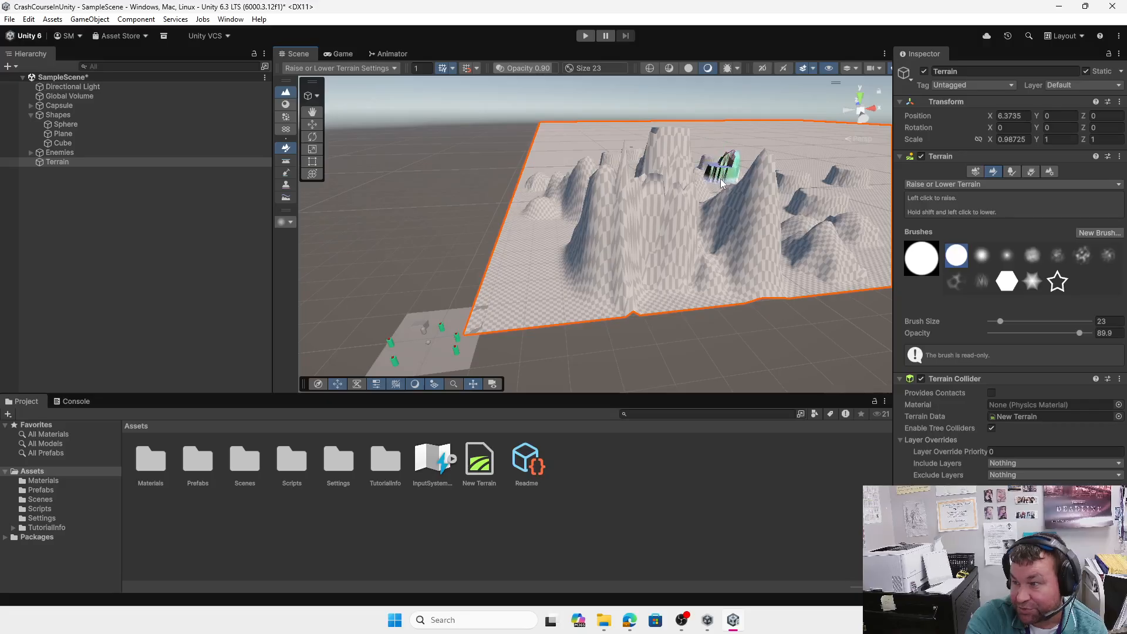
click(719, 167)
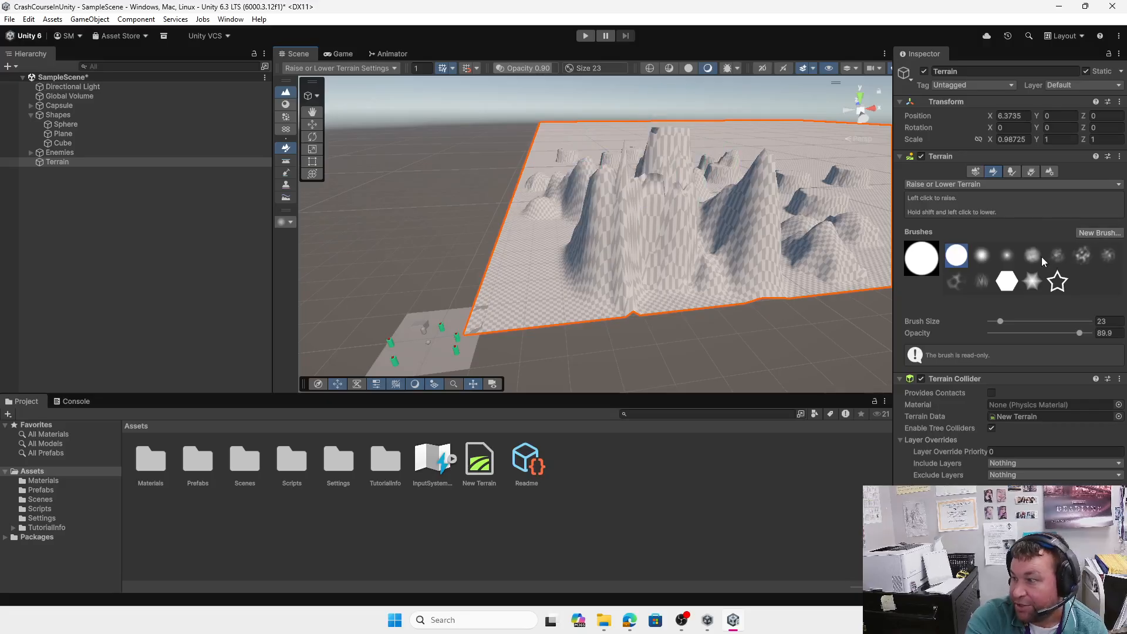
click(1033, 256)
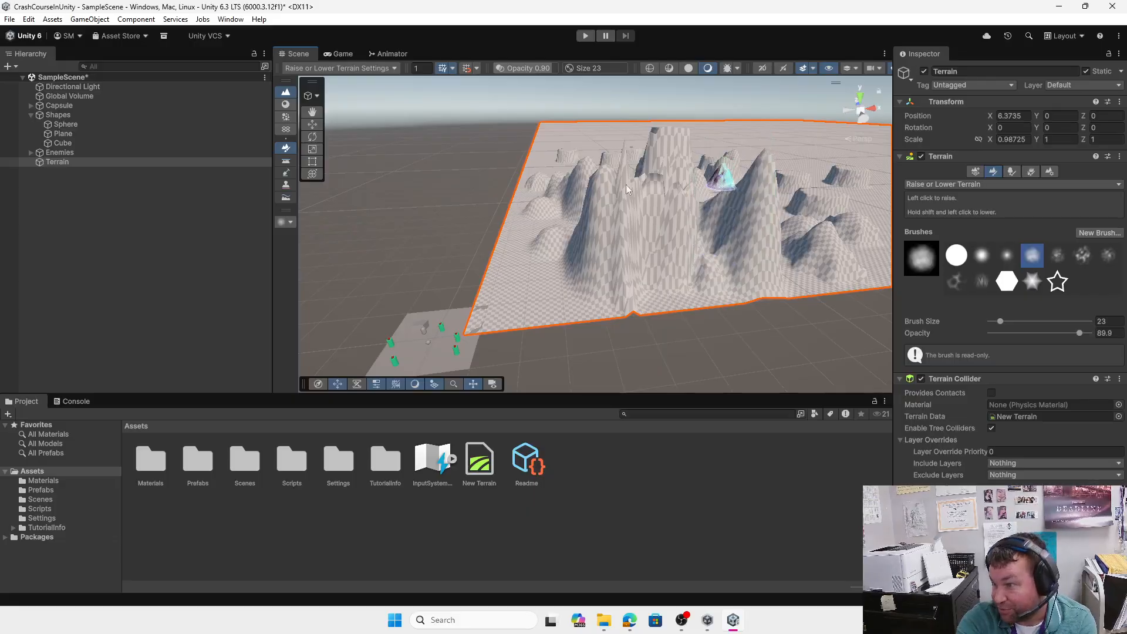
click(595, 209)
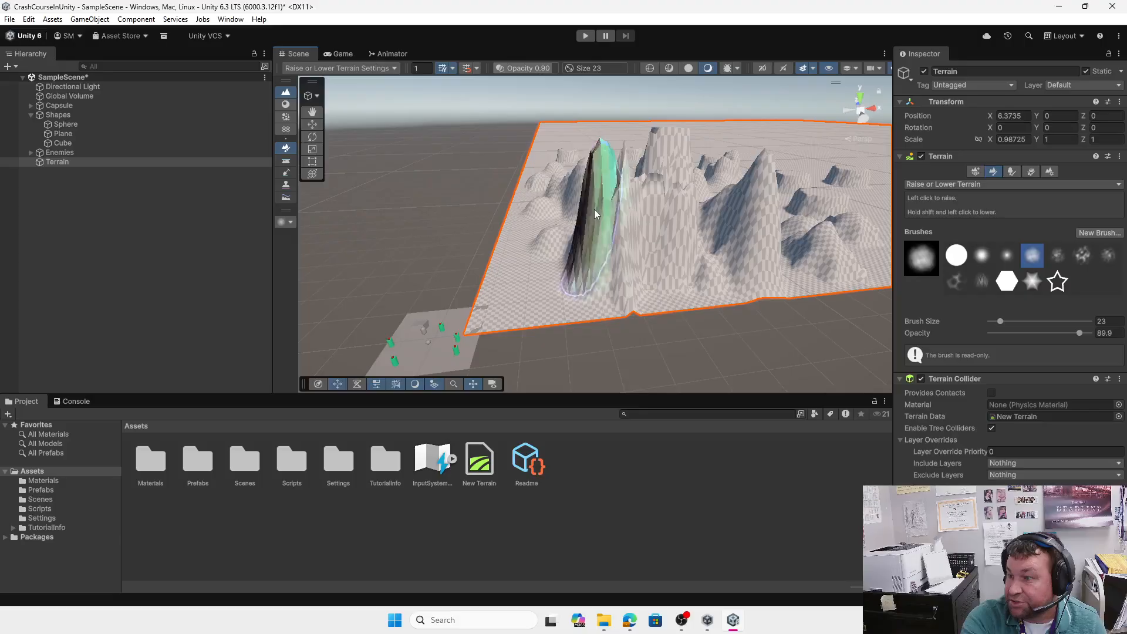
Play-test the scene by walking the player from the plane across the terrain and through the mountain valley, then stop play mode.
click(585, 36)
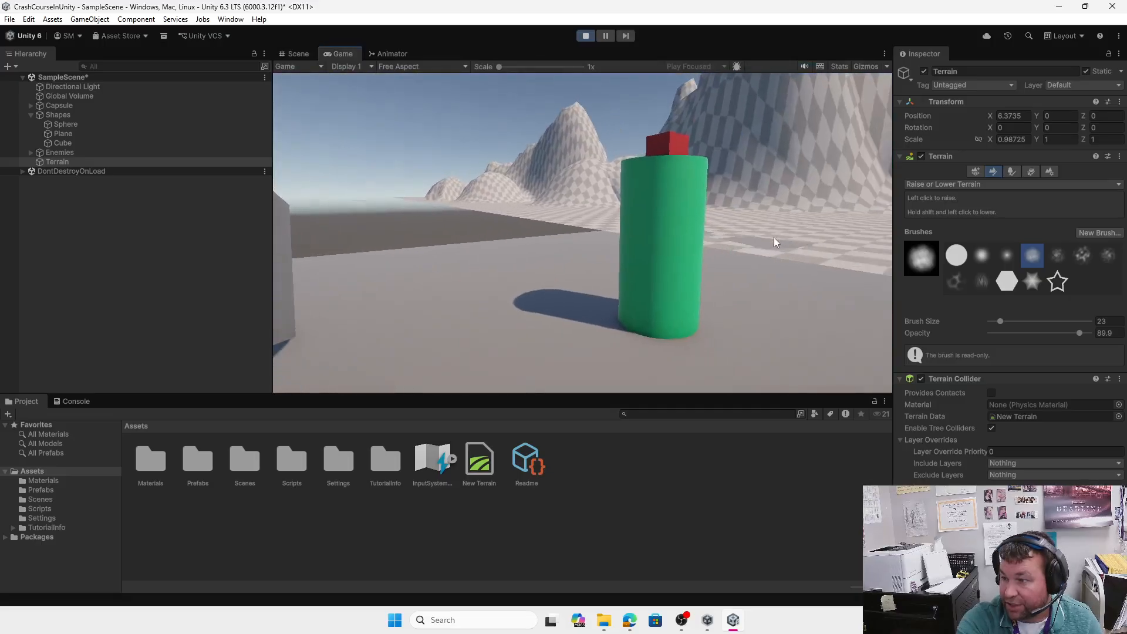
key(w)
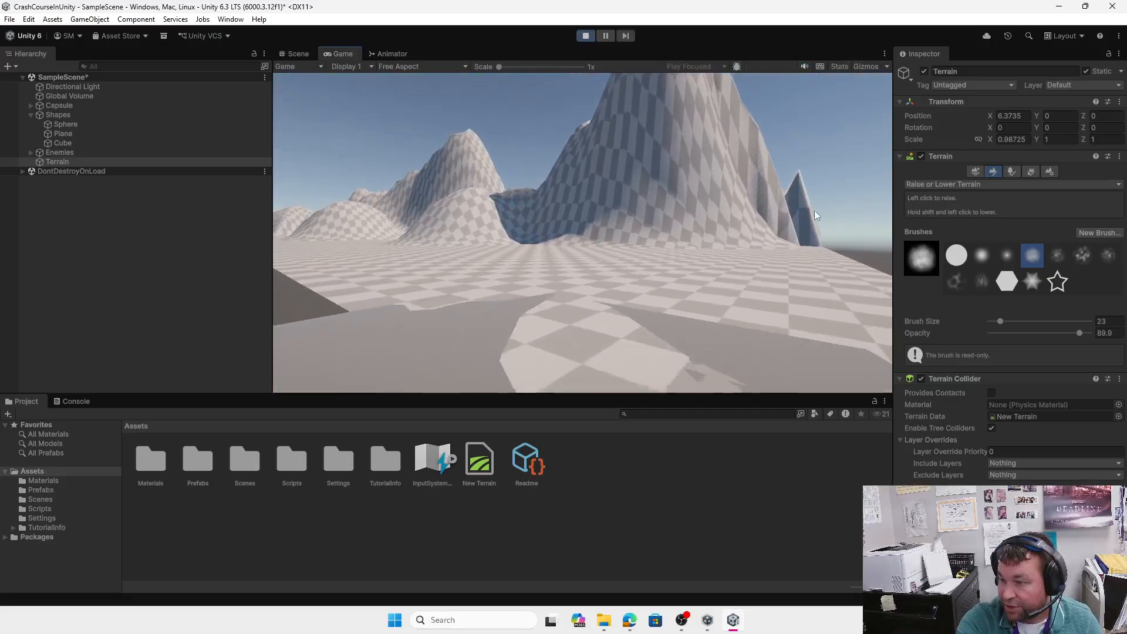
key(w)
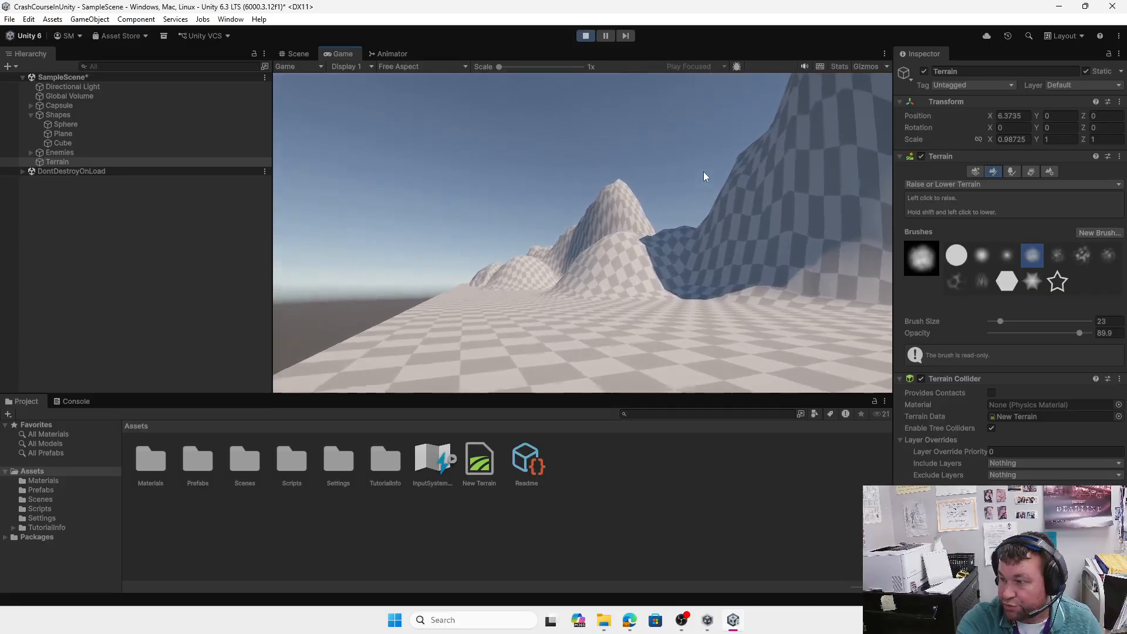
key(w)
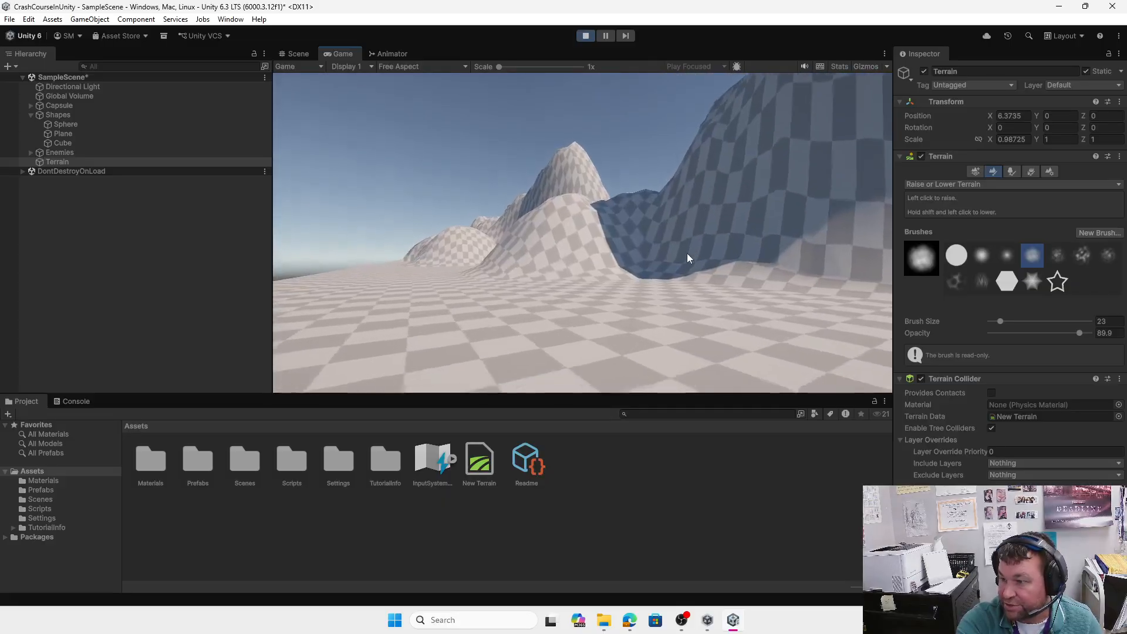
key(w)
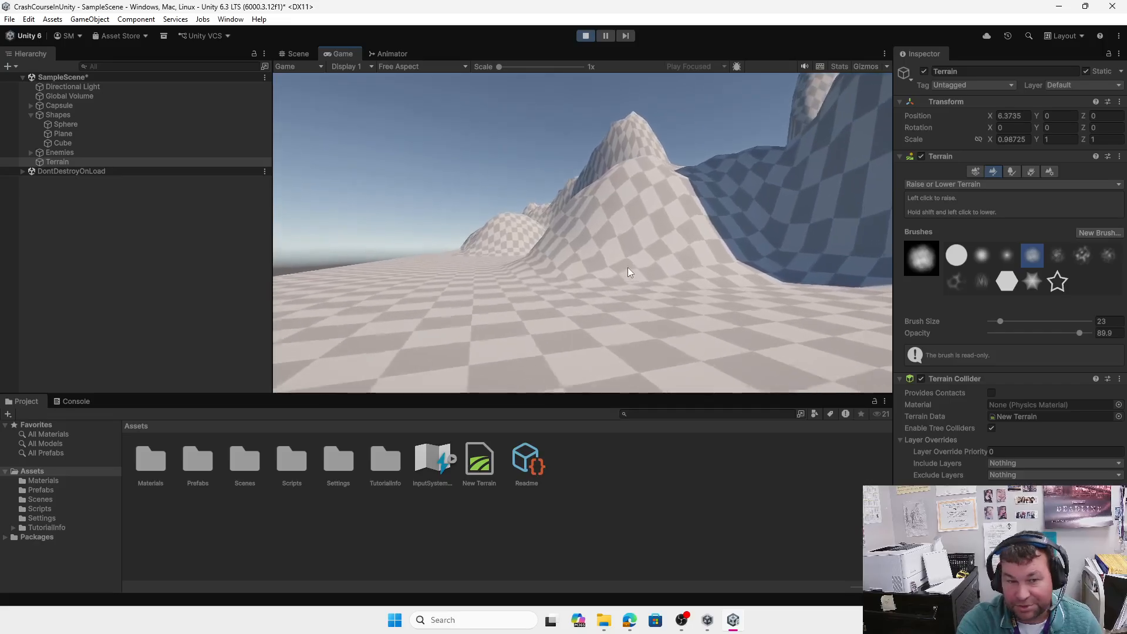
key(w)
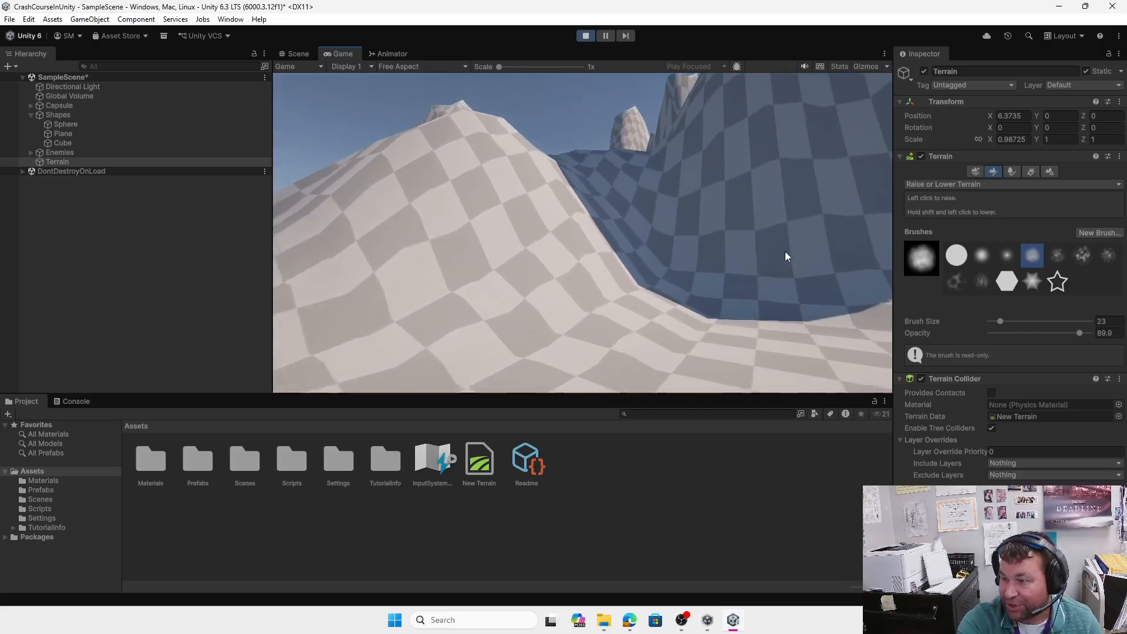
key(w)
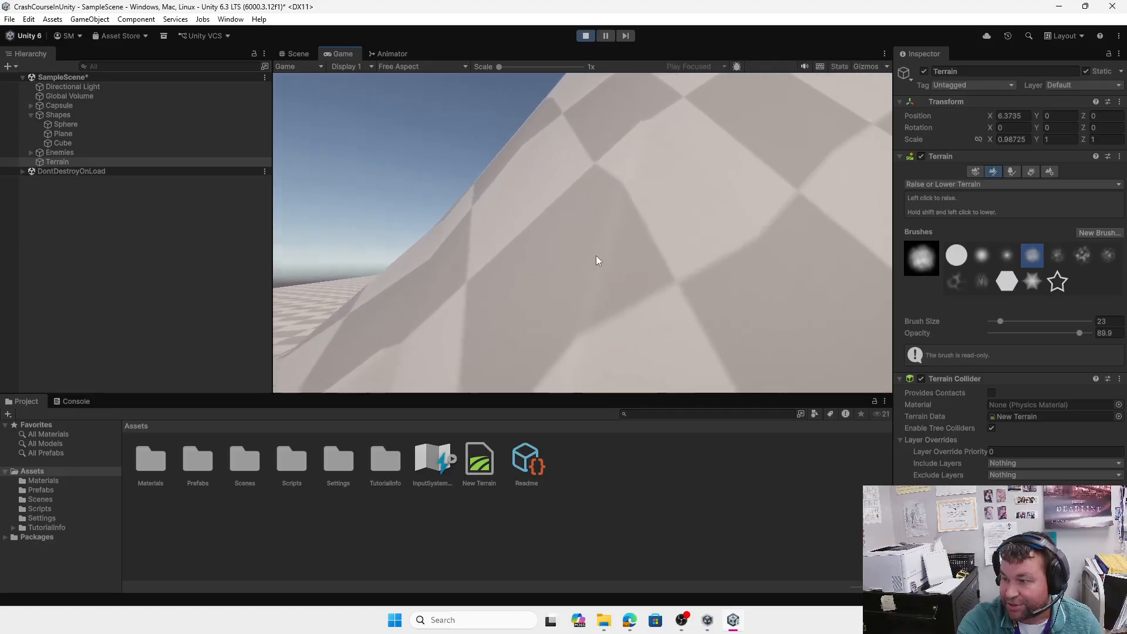
key(w)
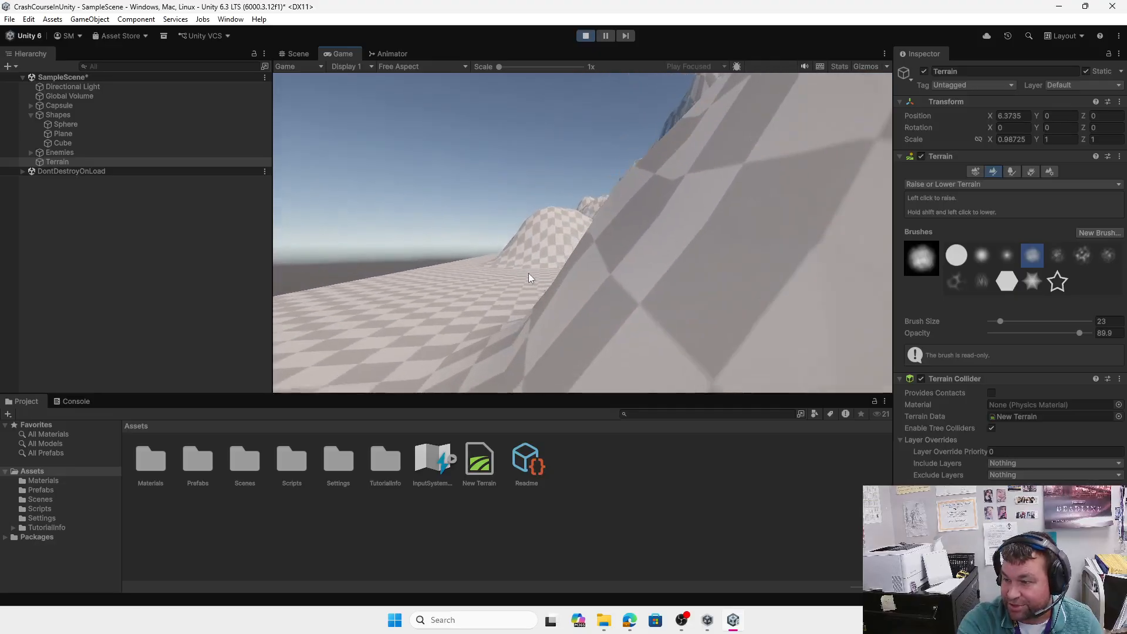
key(w)
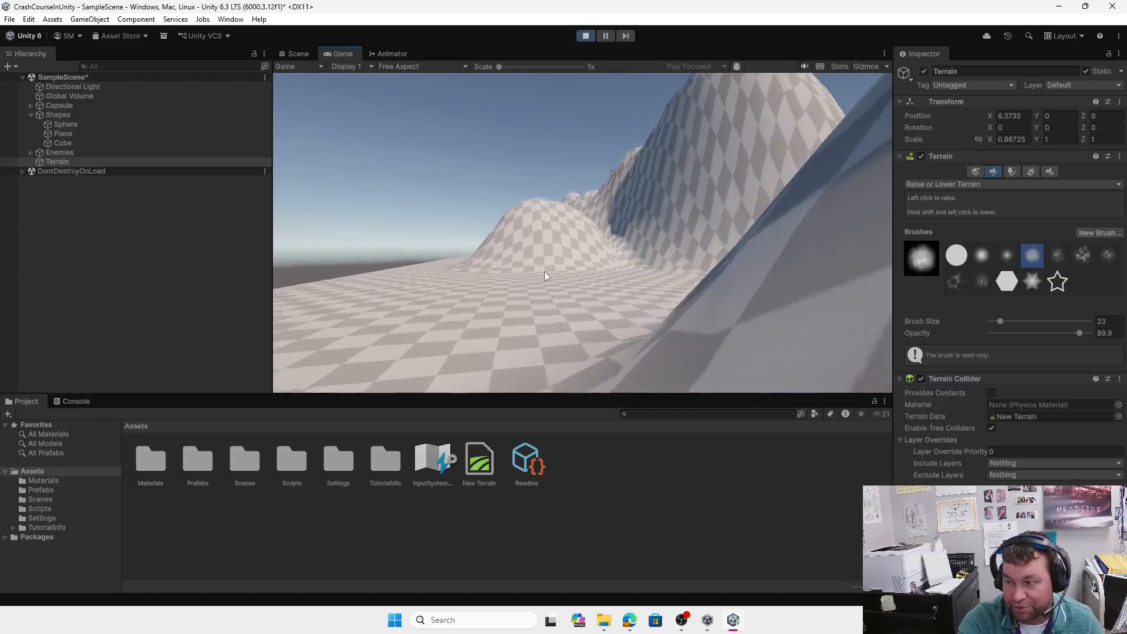
key(w)
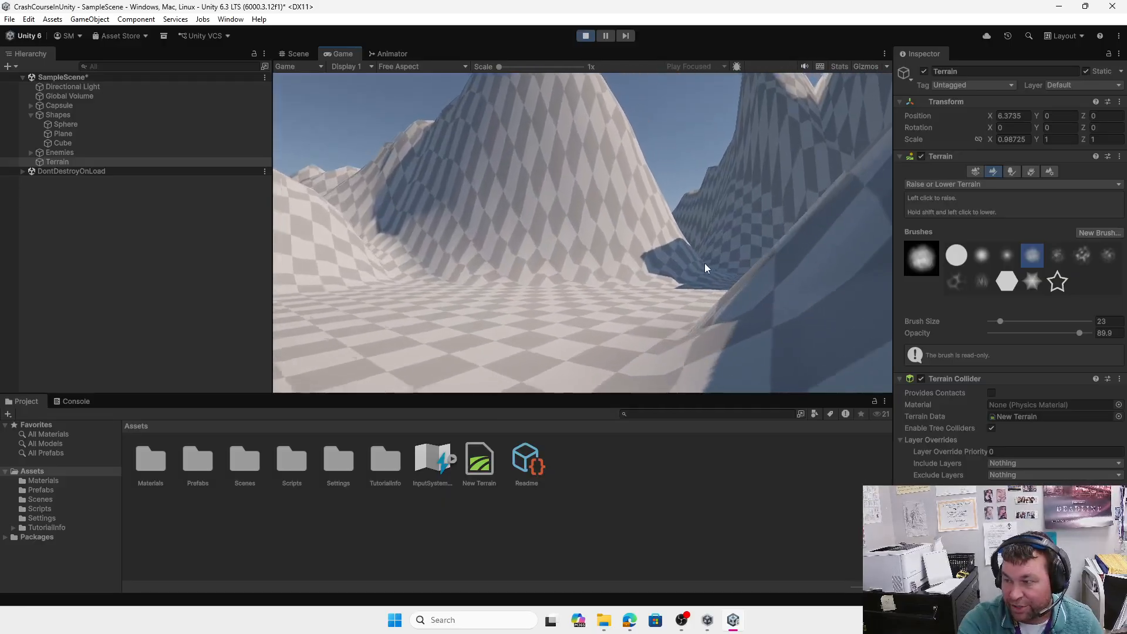
key(w)
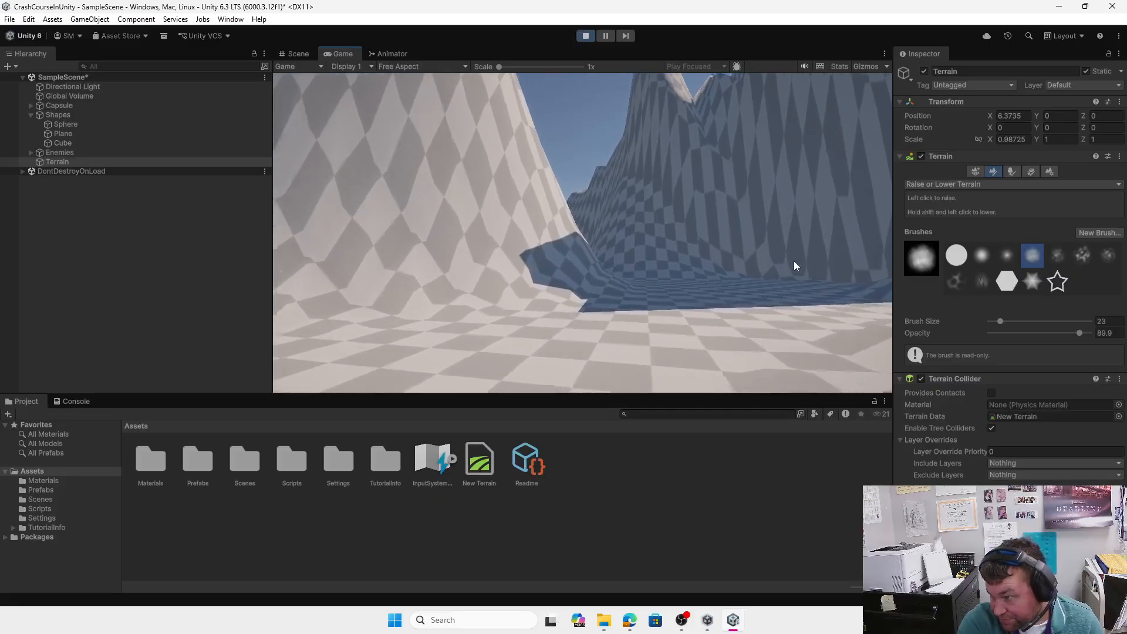
key(w)
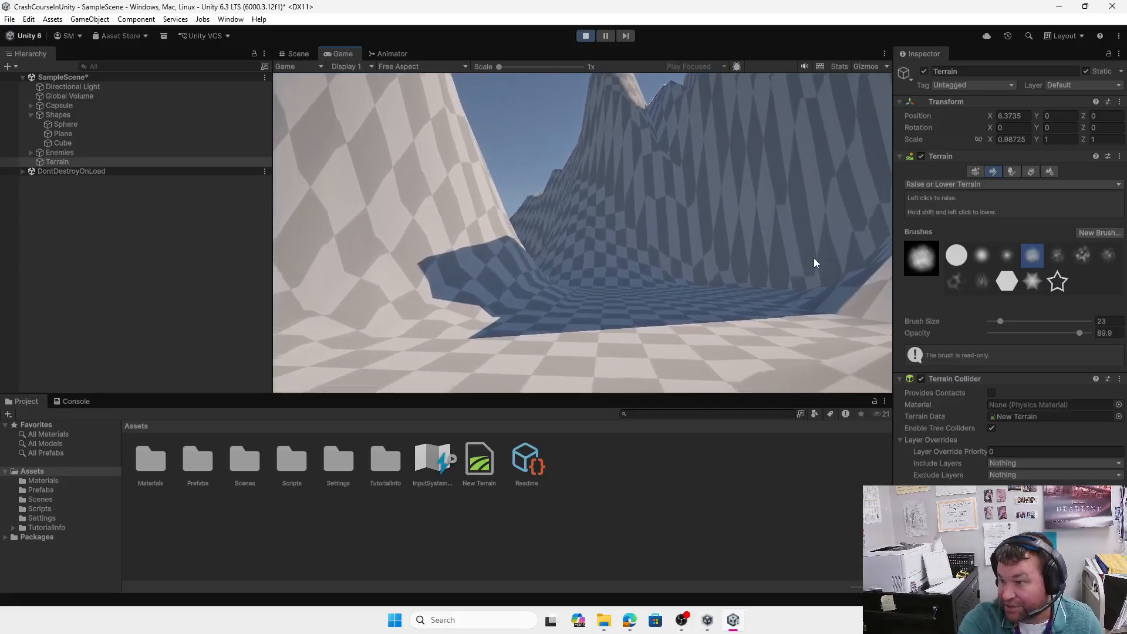
key(w)
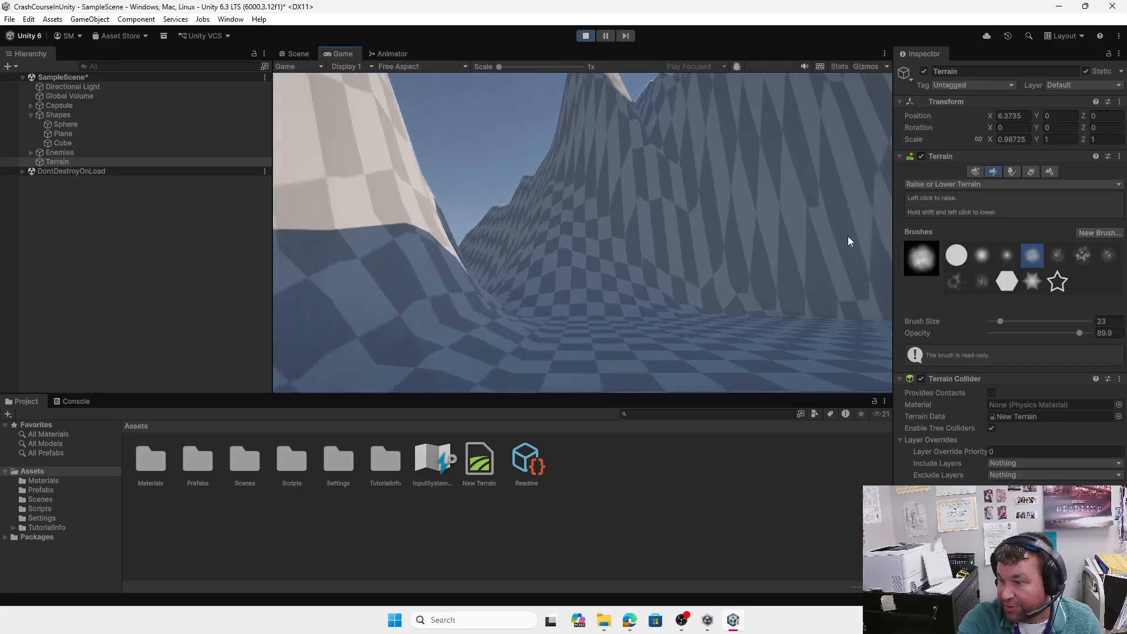
key(w)
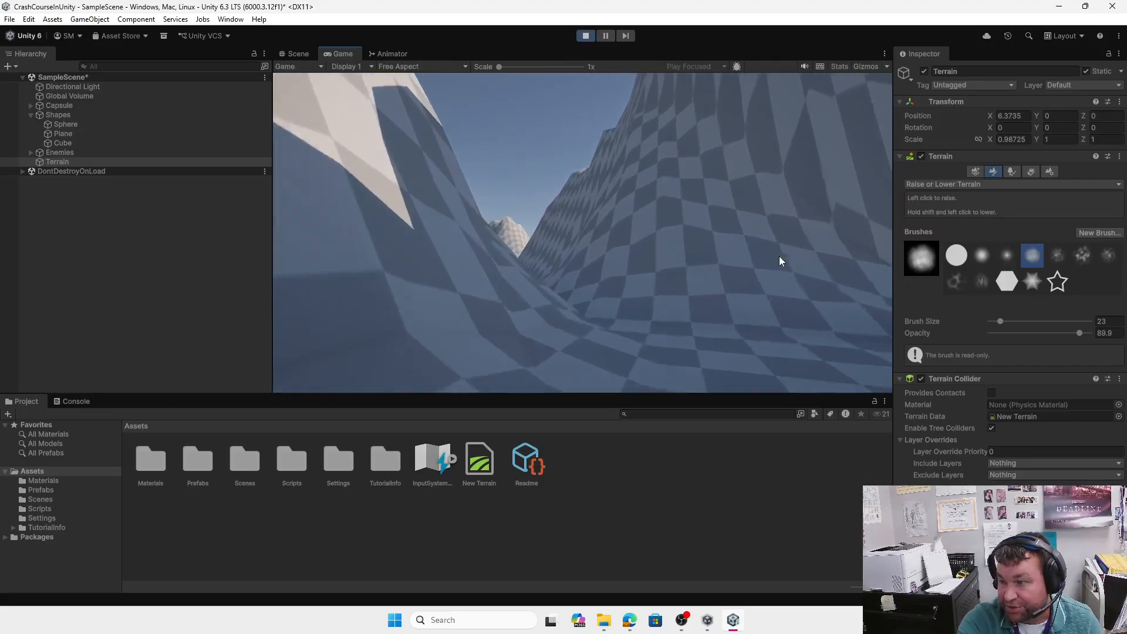
key(w)
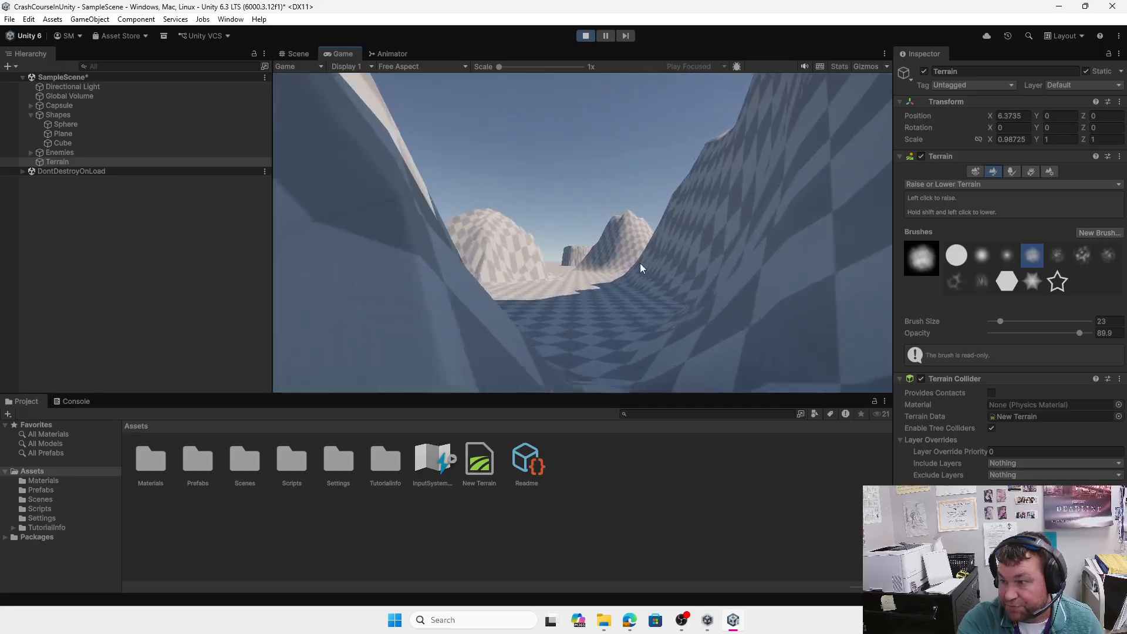
click(585, 35)
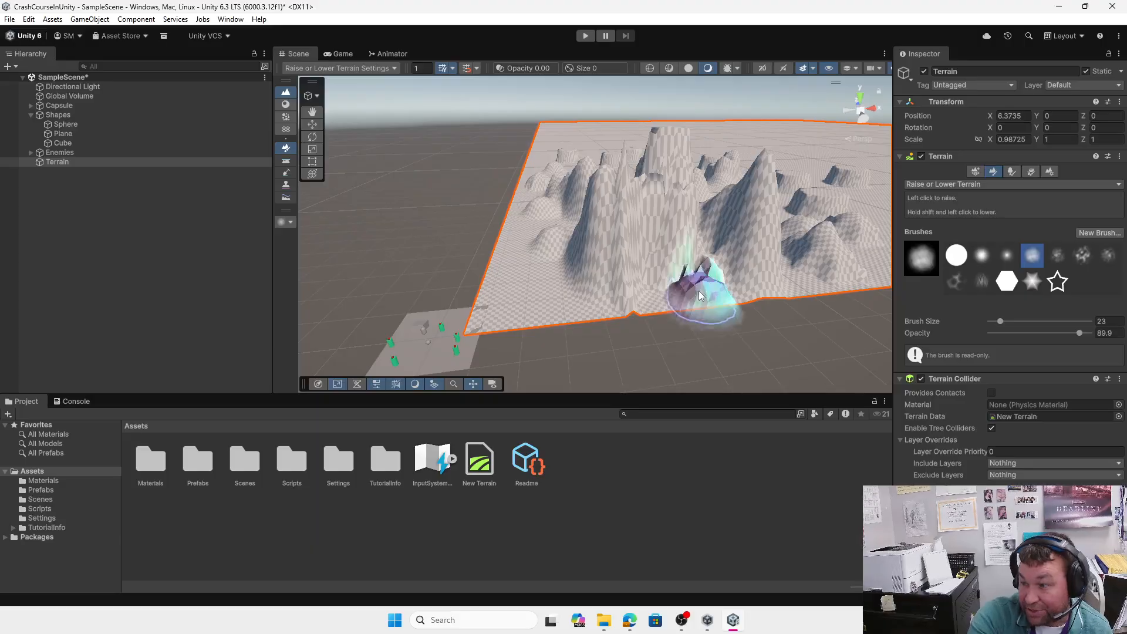
mouse_move(680, 297)
mouse_down()
mouse_move(721, 270)
mouse_move(604, 279)
mouse_move(587, 240)
mouse_move(544, 226)
mouse_up()
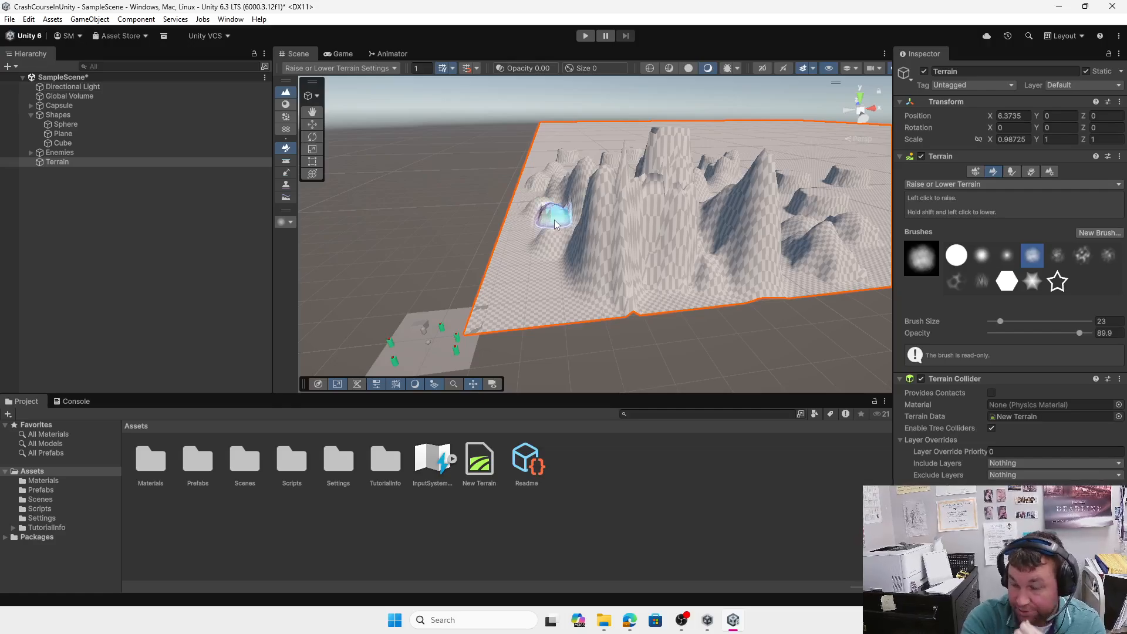
drag(554, 220, 562, 217)
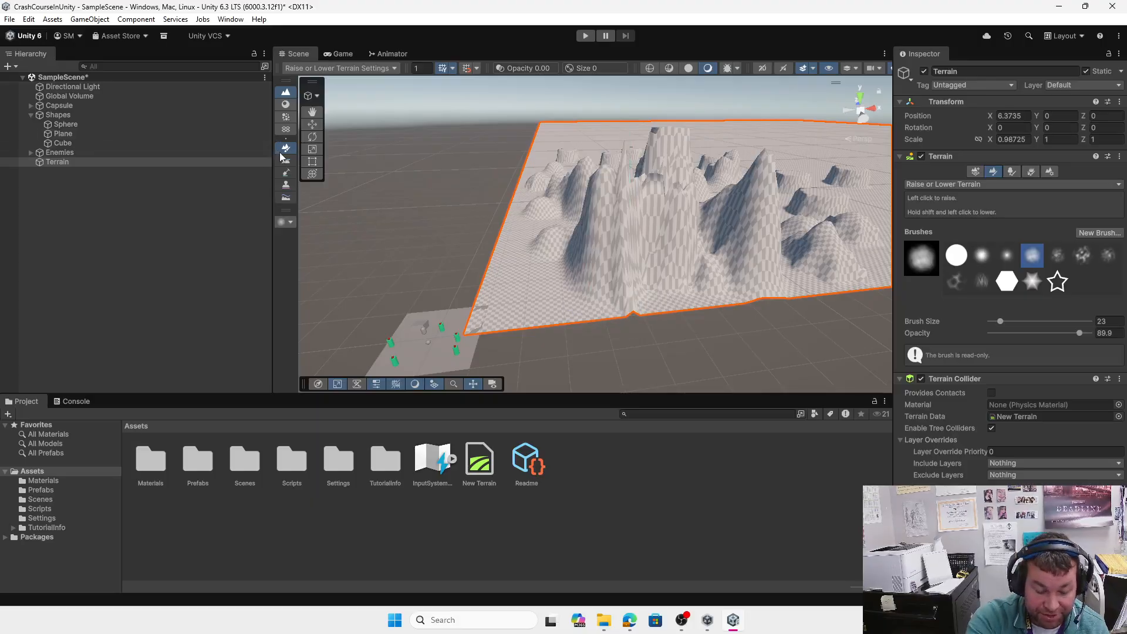
Find ProBuilder in the Package Manager's Unity Registry and install it in the project.
click(232, 20)
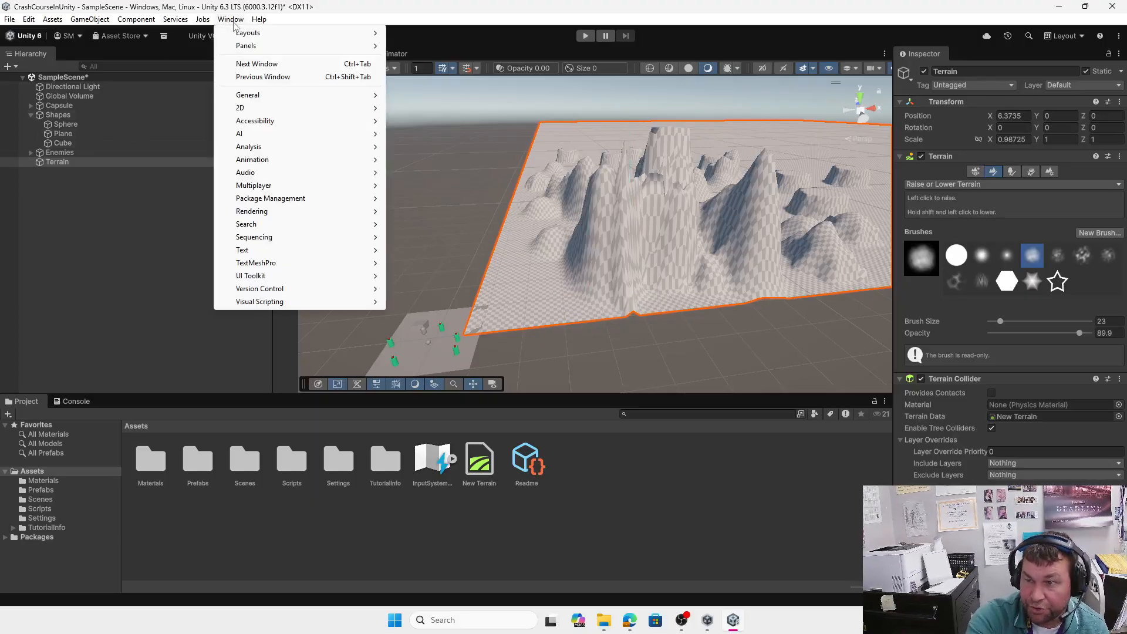
mouse_move(291, 203)
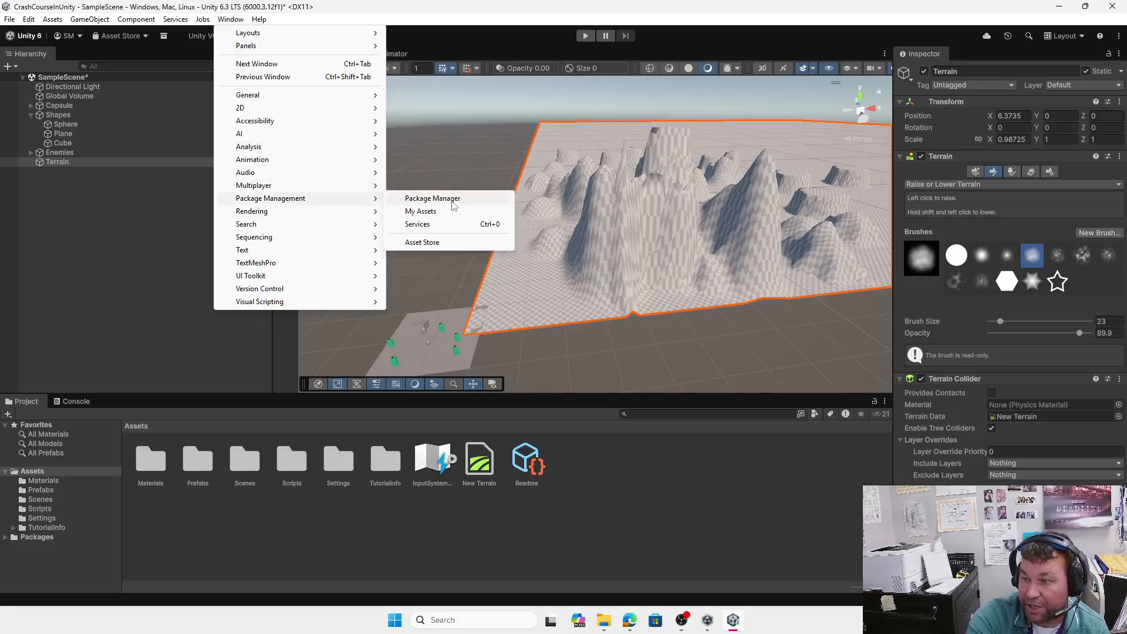
click(453, 202)
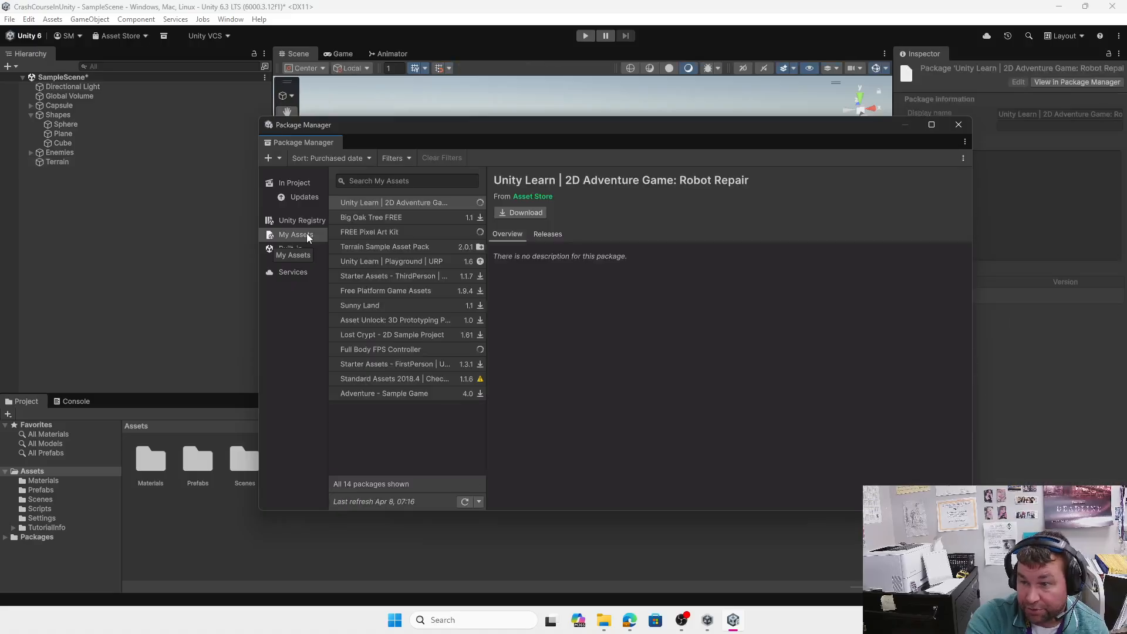
click(303, 219)
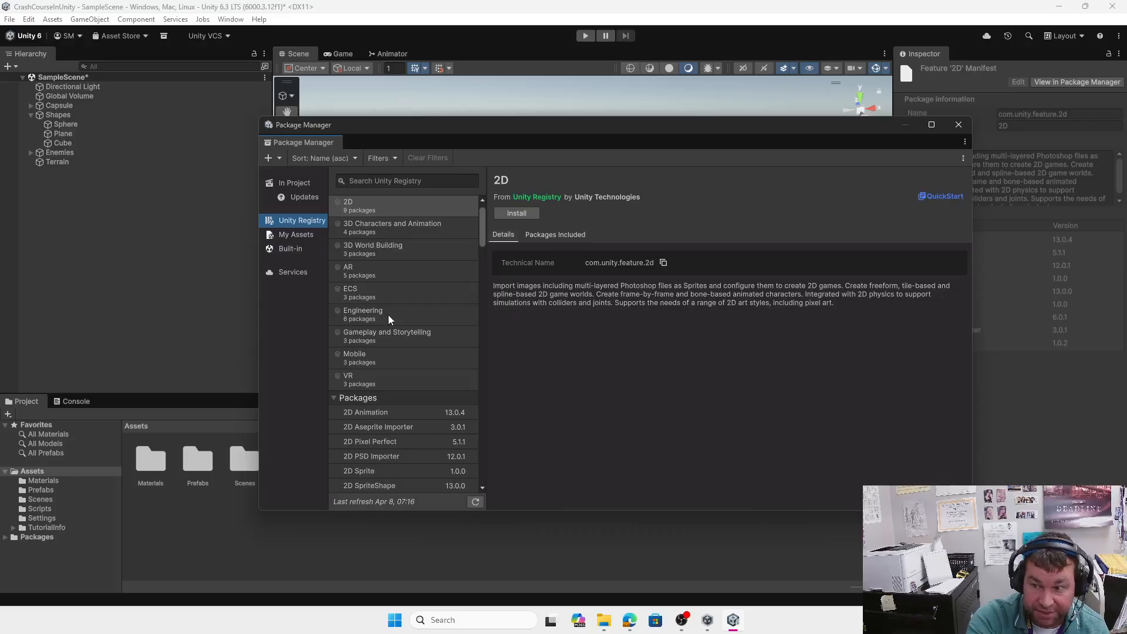
scroll(399, 344, down, 6)
scroll(405, 359, down, 6)
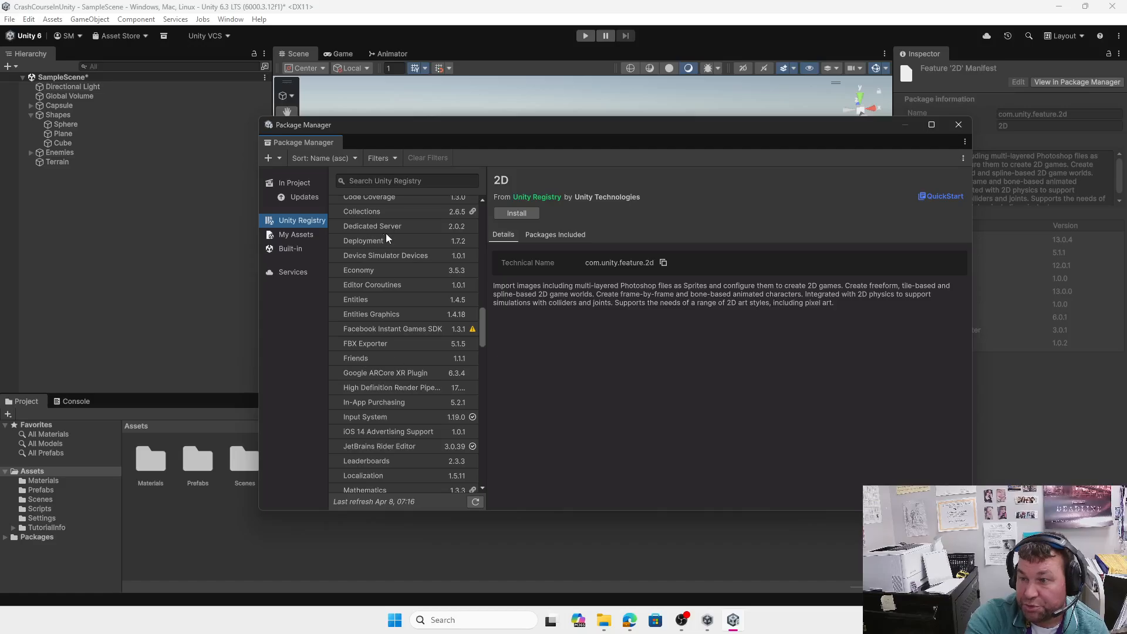
scroll(409, 401, down, 3)
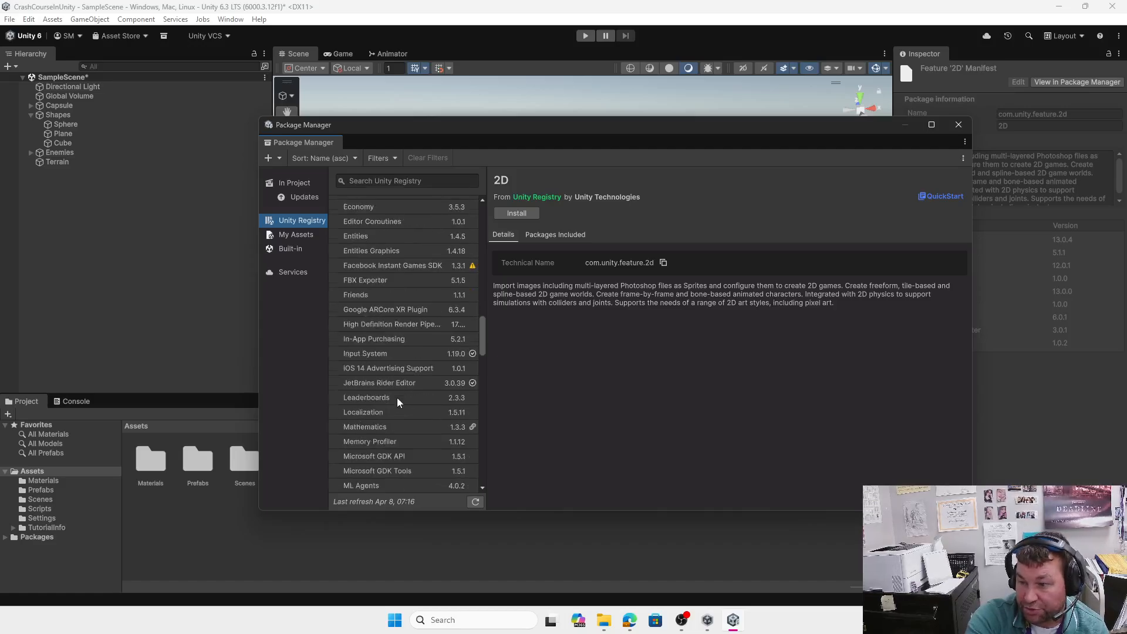
scroll(397, 397, down, 6)
scroll(390, 418, down, 7)
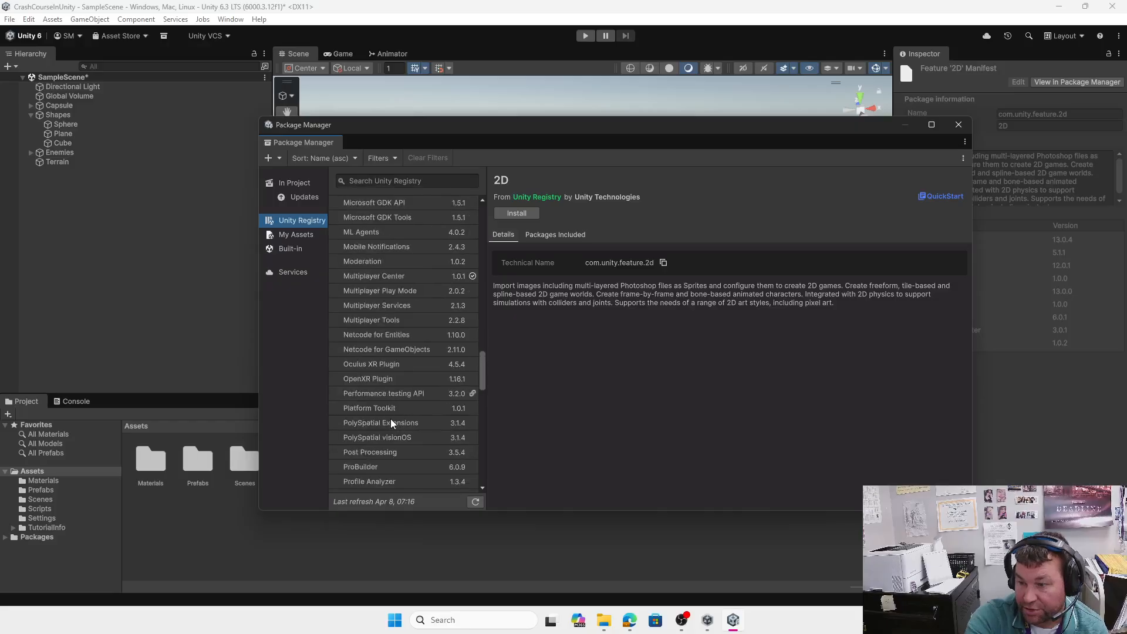
click(383, 434)
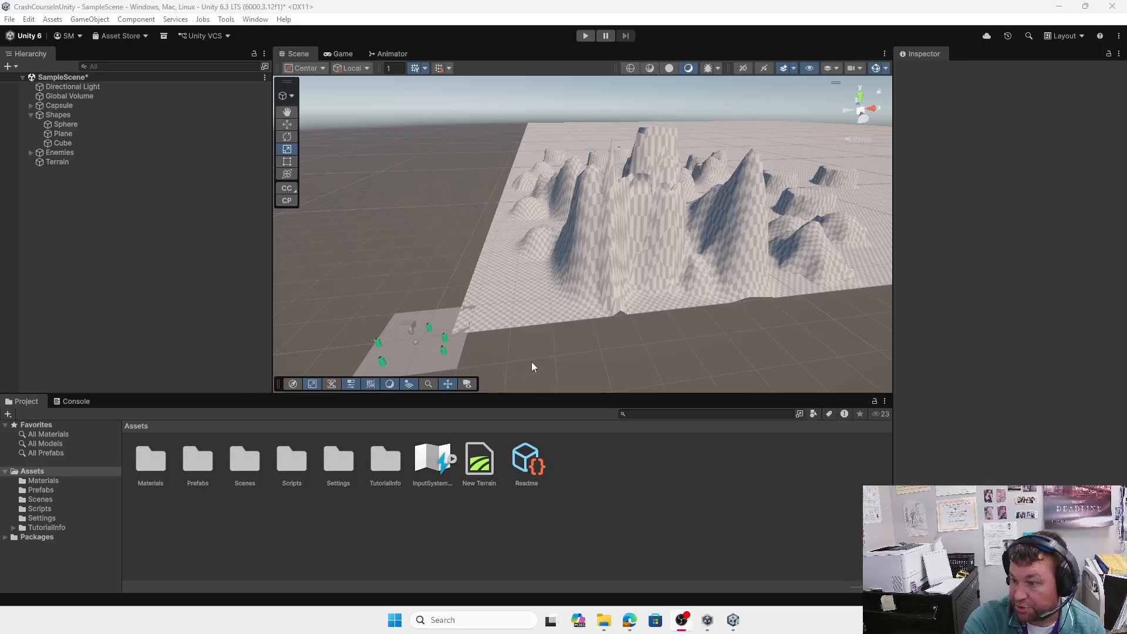
Create a ProBuilder PolyShape with a four-corner outline beside the terrain, just beyond the plane, and extrude it to a height of about 6.1.
click(226, 20)
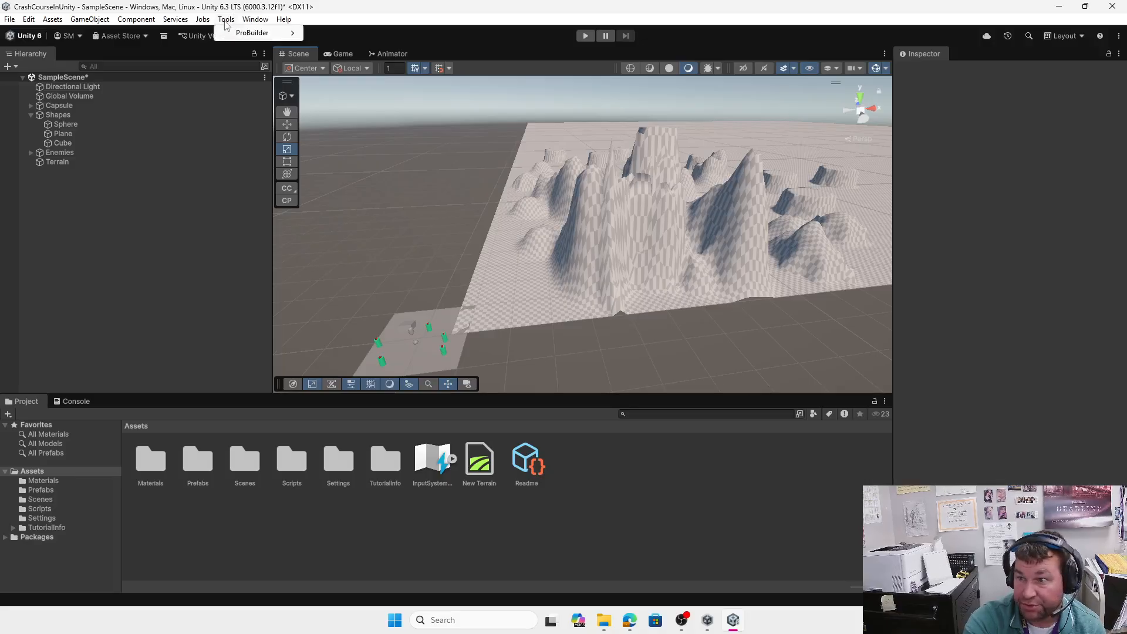
mouse_move(247, 38)
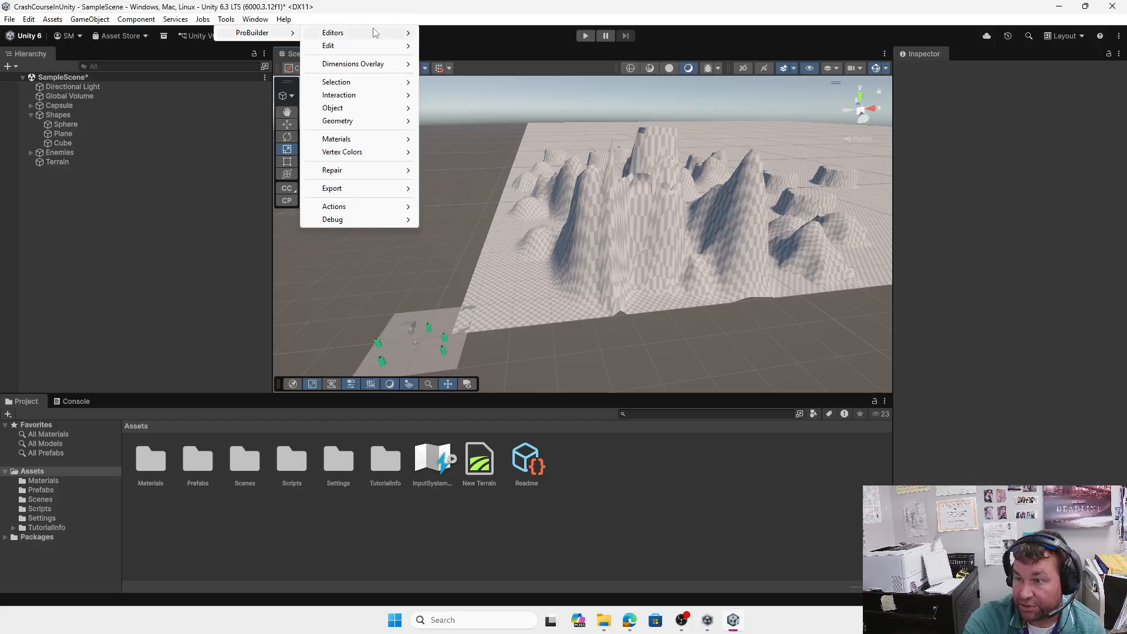
mouse_move(404, 38)
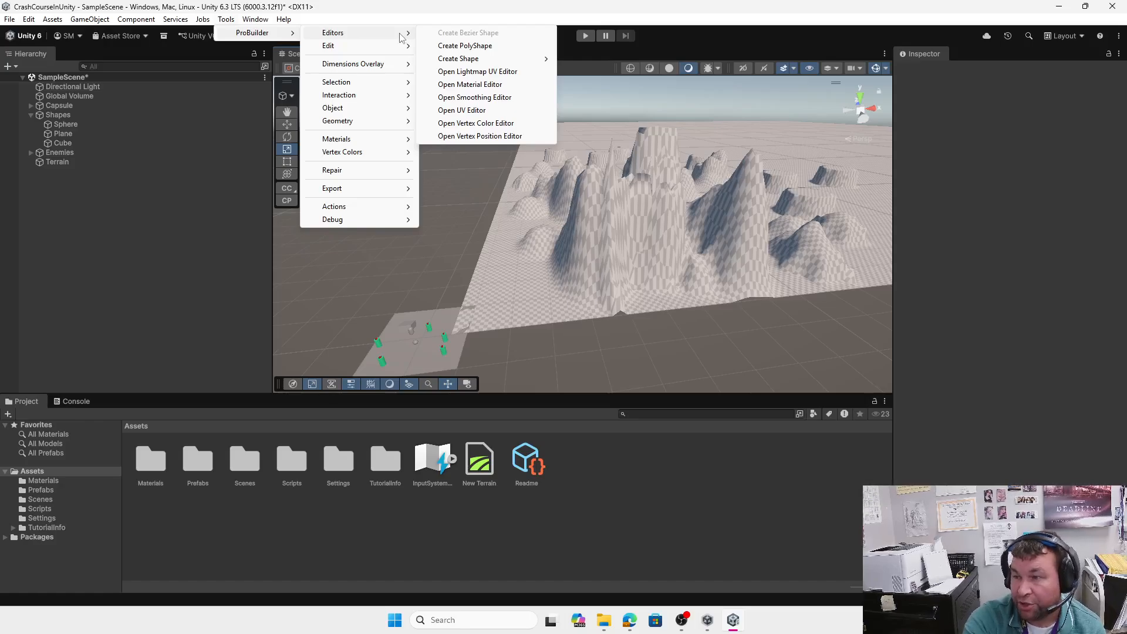
click(465, 46)
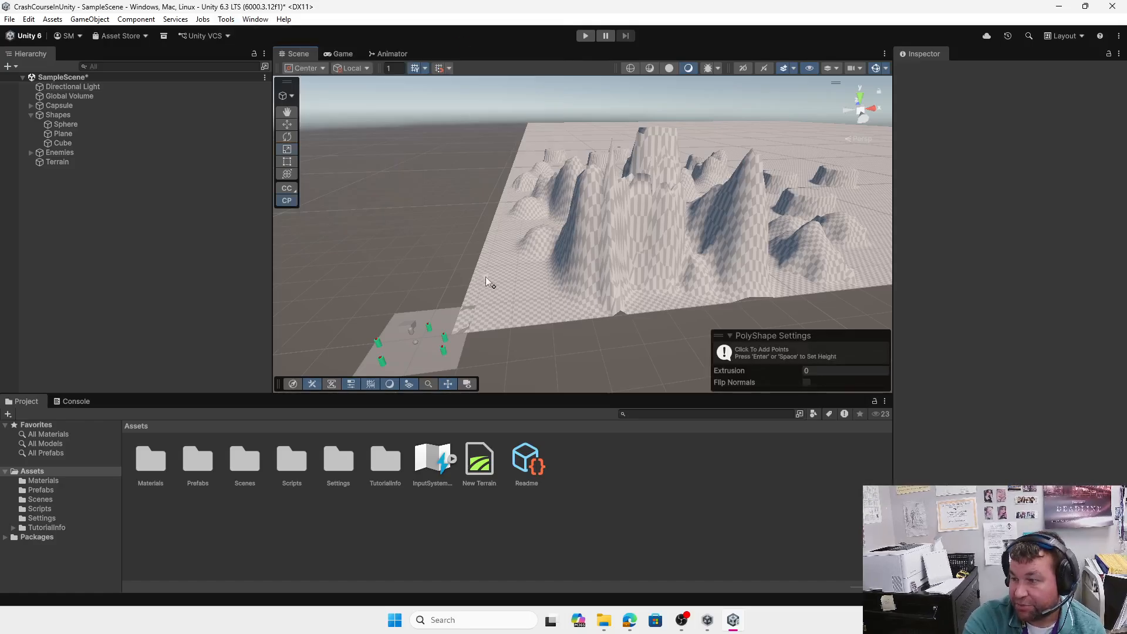
click(440, 308)
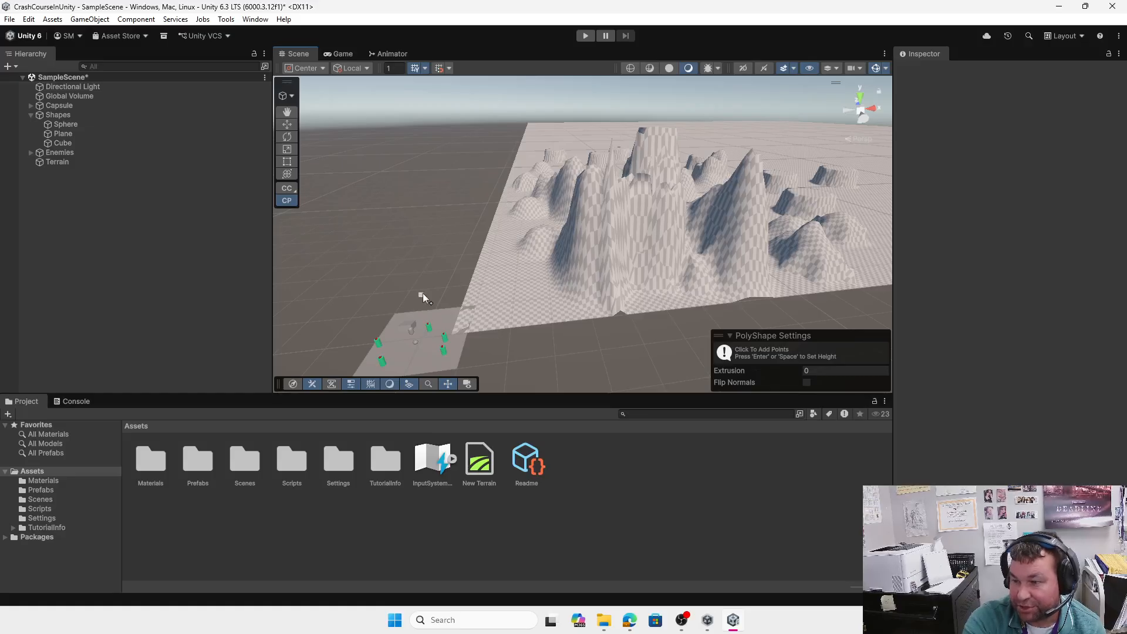
click(424, 291)
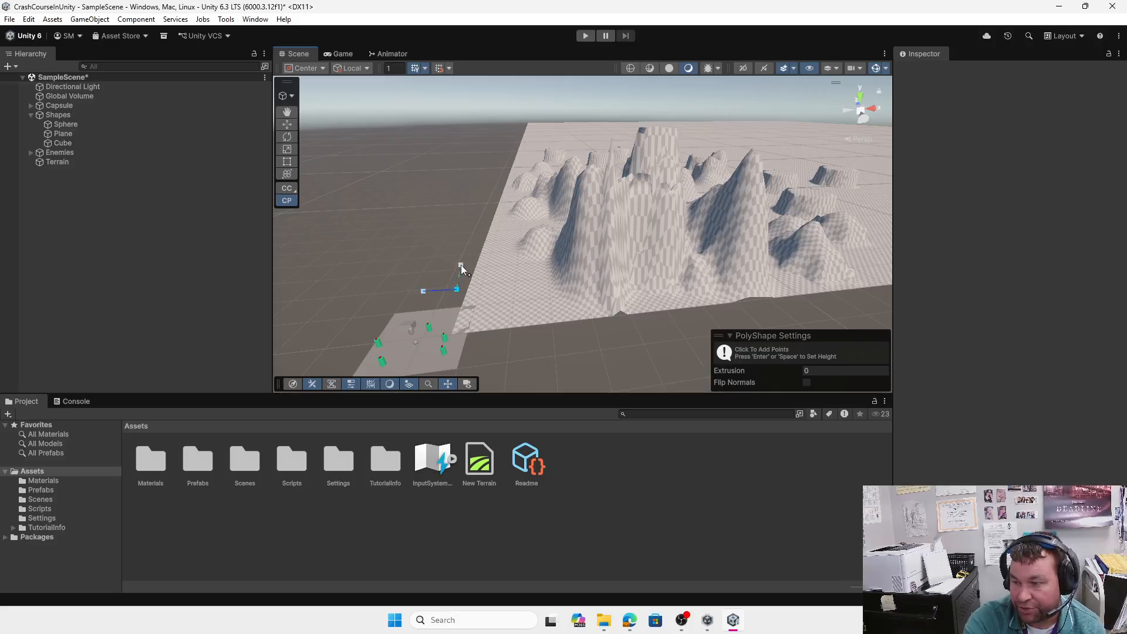
click(487, 258)
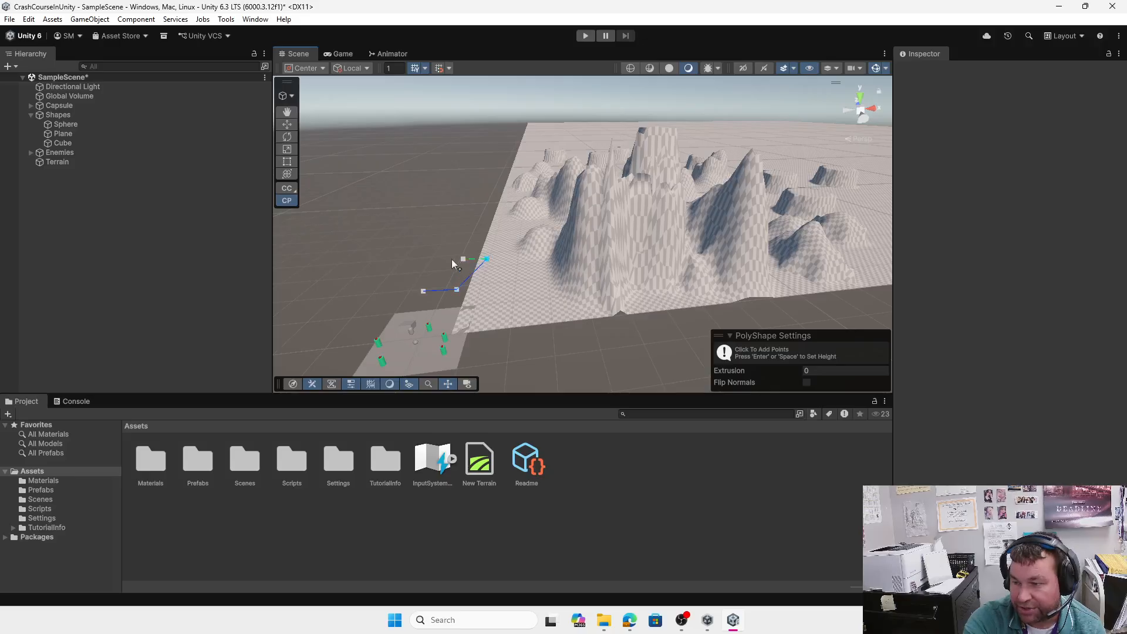
click(430, 262)
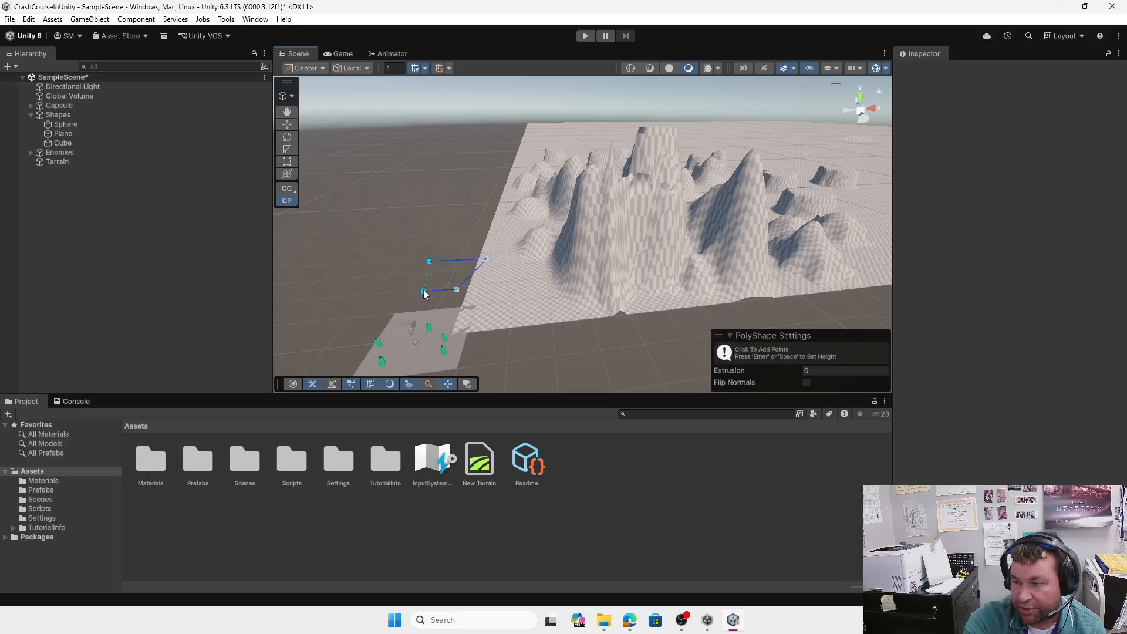
click(423, 290)
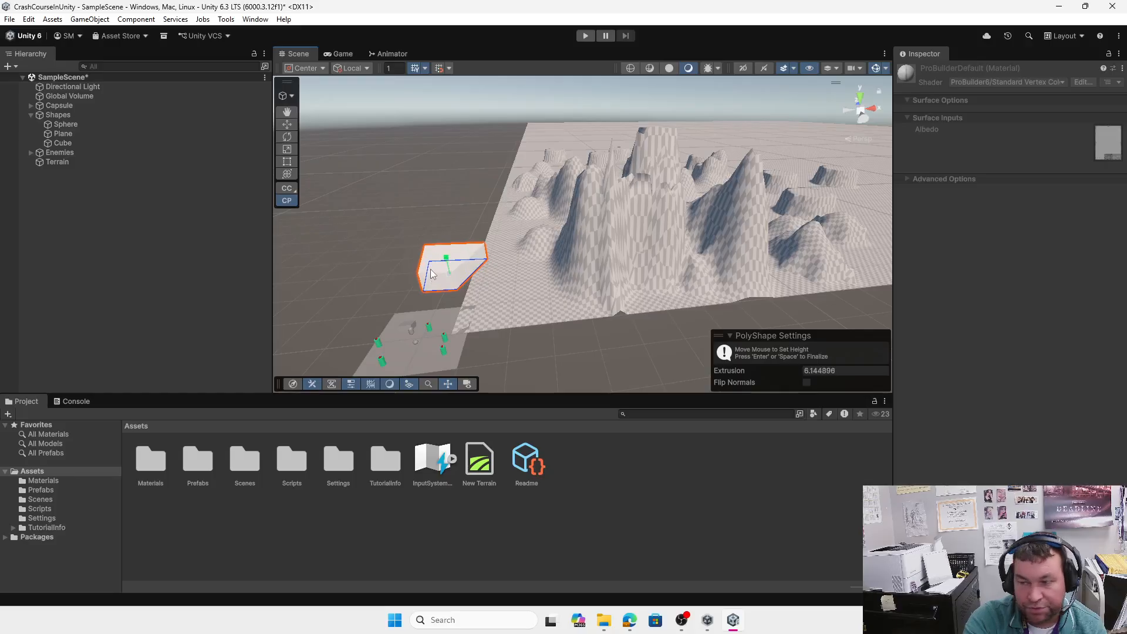
key(Return)
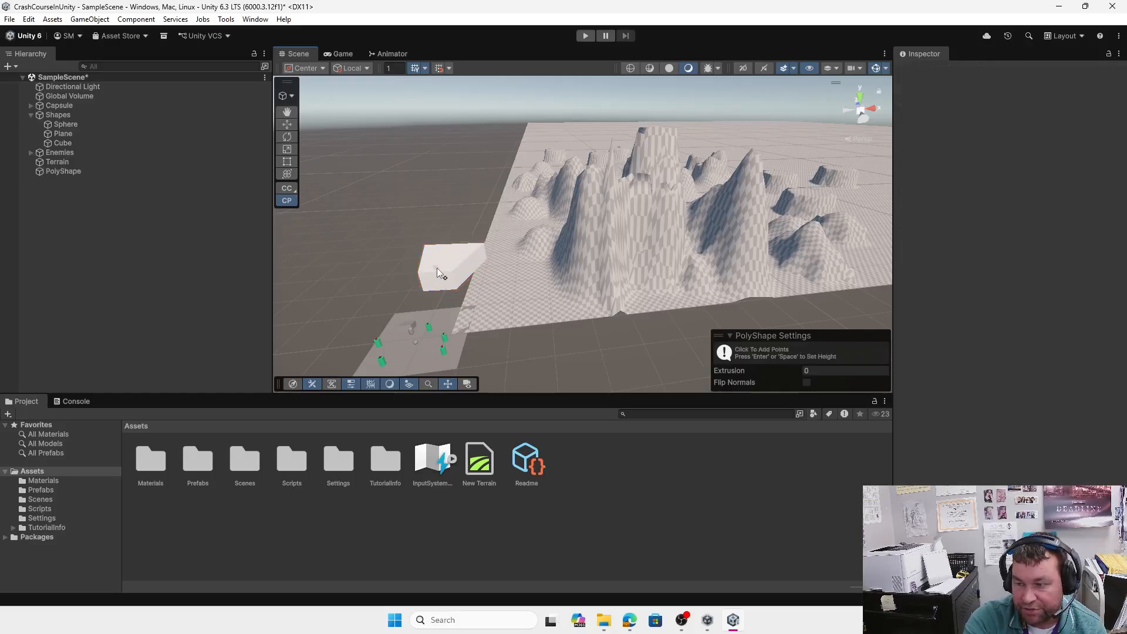
Apply the red material from the Materials folder to the PolyShape block and view it in a brief play-mode run.
scroll(496, 307, up, 4)
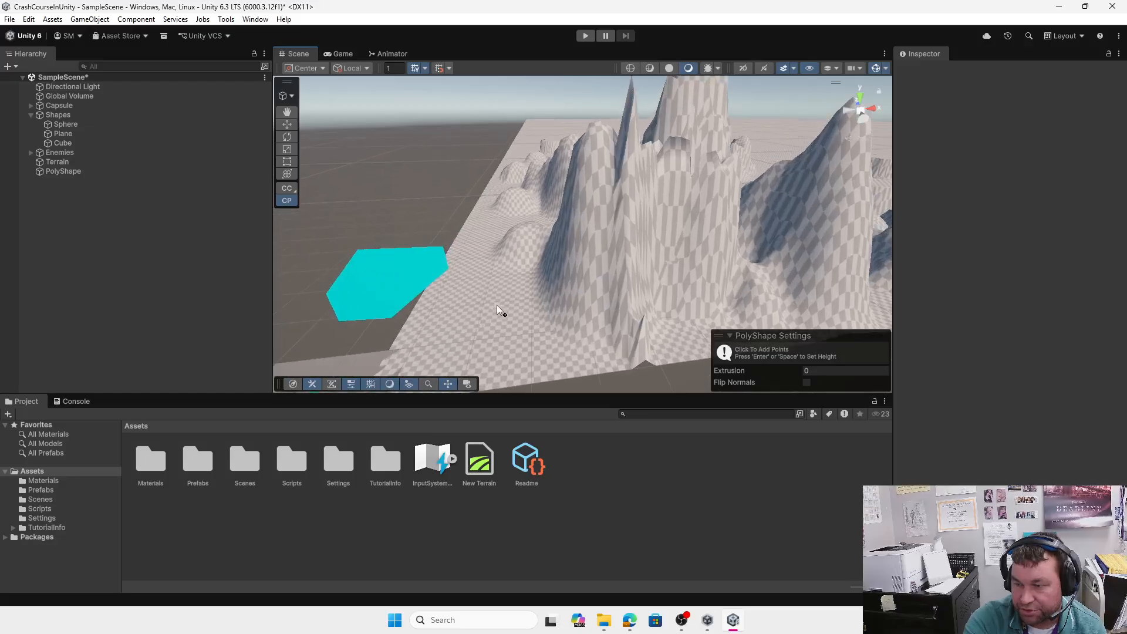
middle_drag(496, 304, 649, 202)
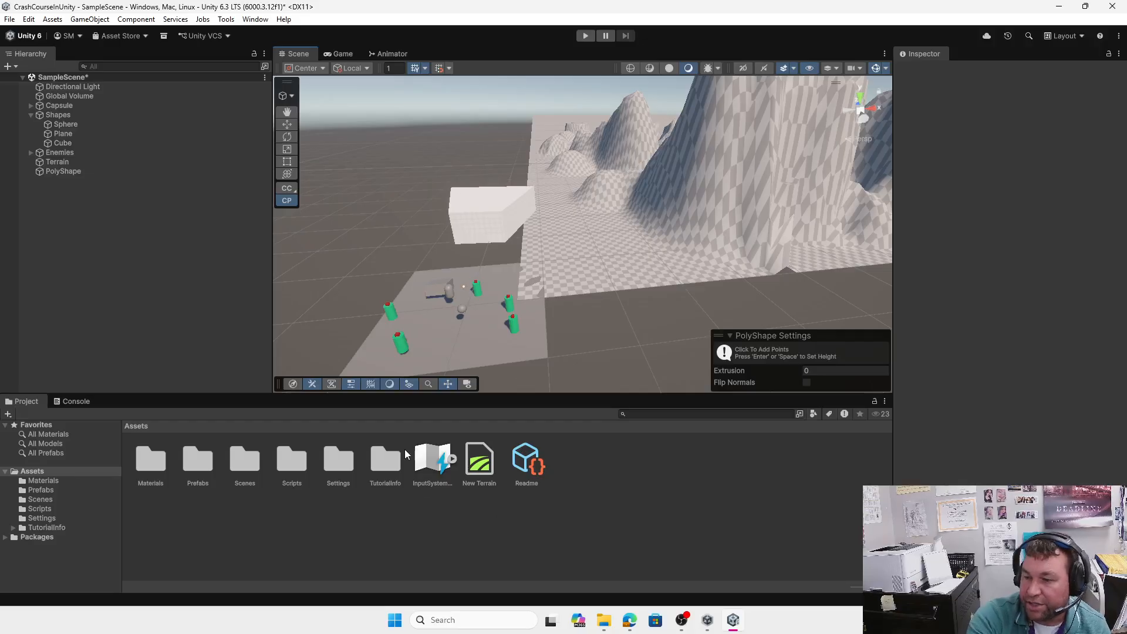
double_click(144, 463)
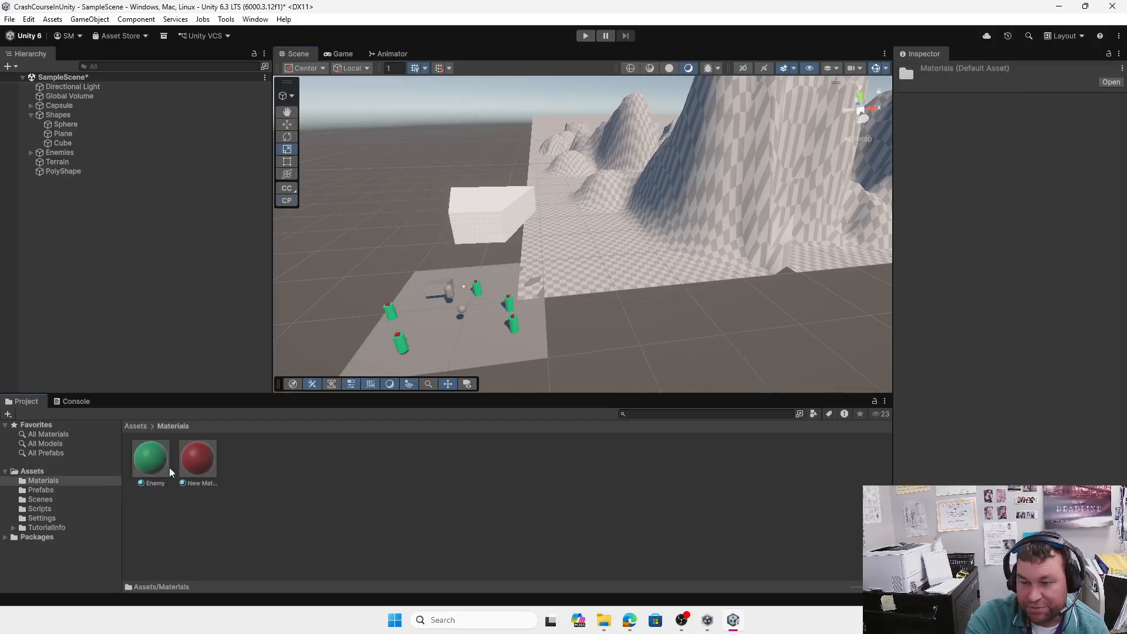
drag(194, 467, 493, 222)
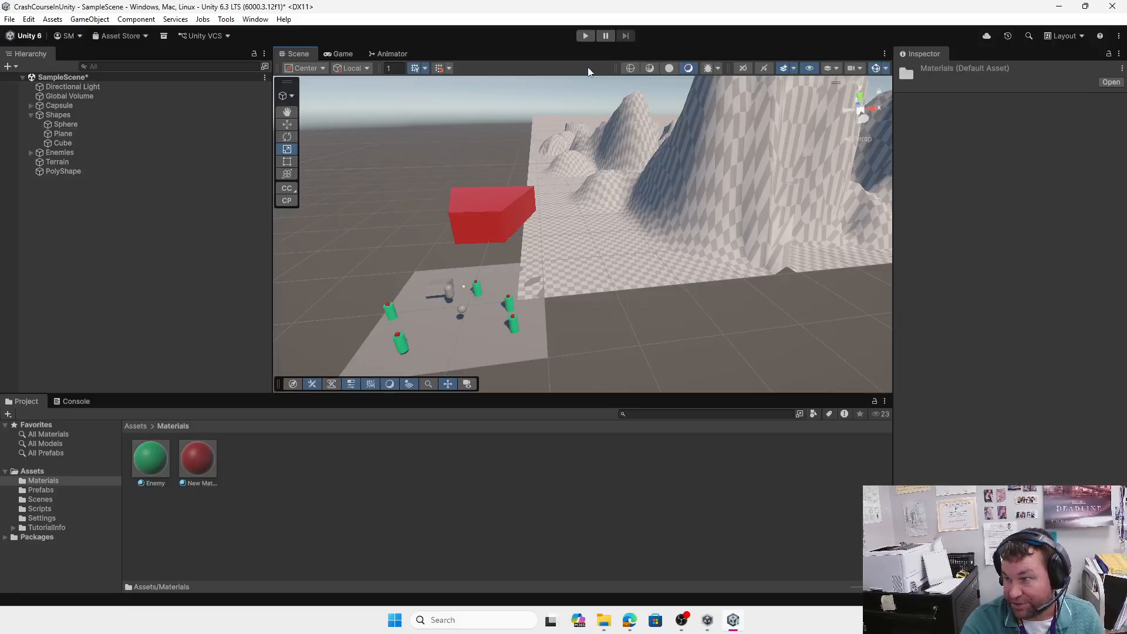
click(586, 36)
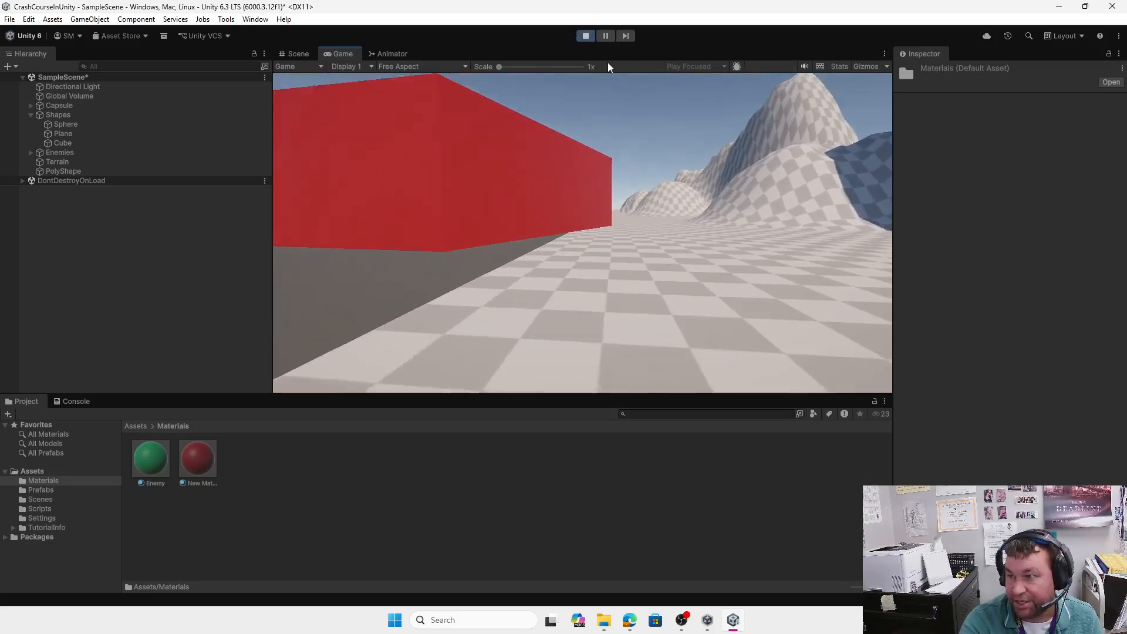
key(ctrl+p)
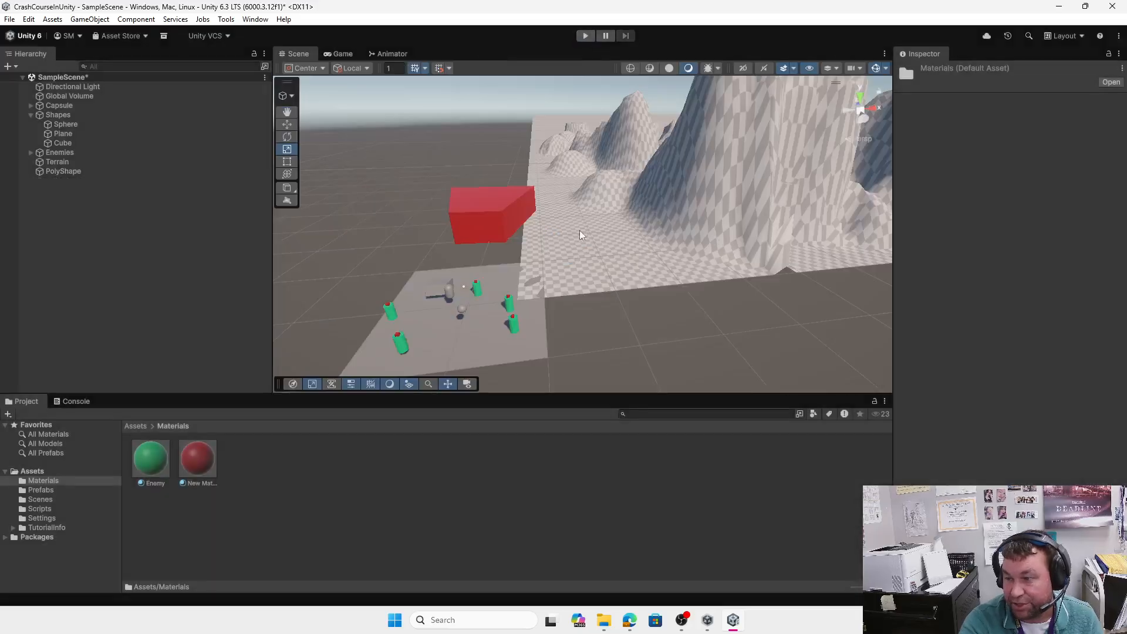
Create ProBuilder stairs with 10 steps on the flat terrain between the red block and the mountains.
click(226, 19)
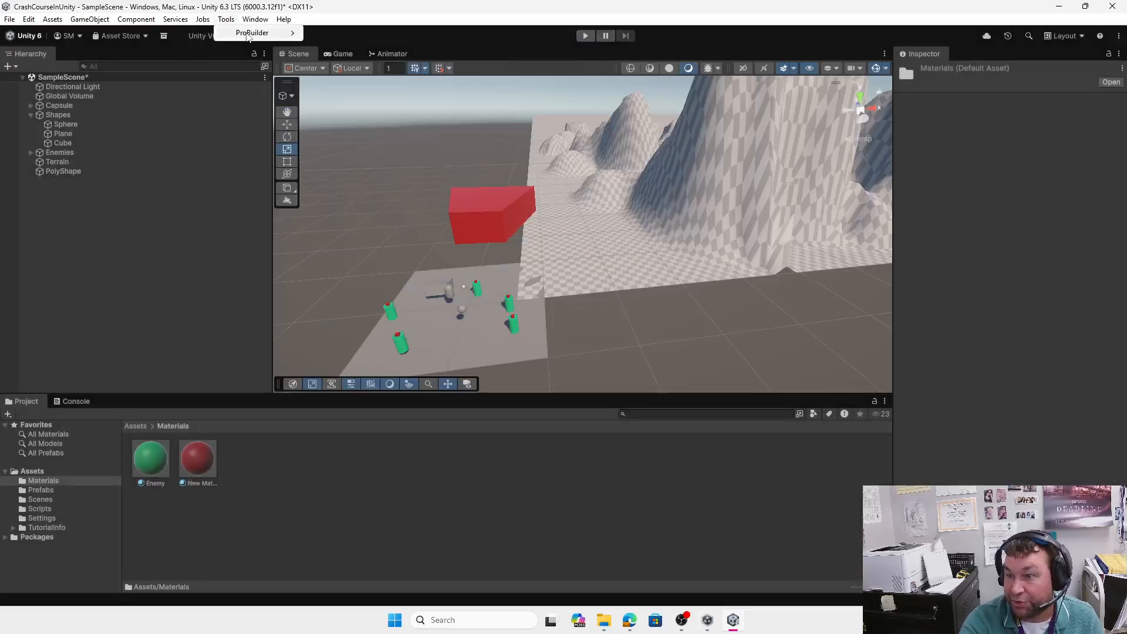
mouse_move(248, 37)
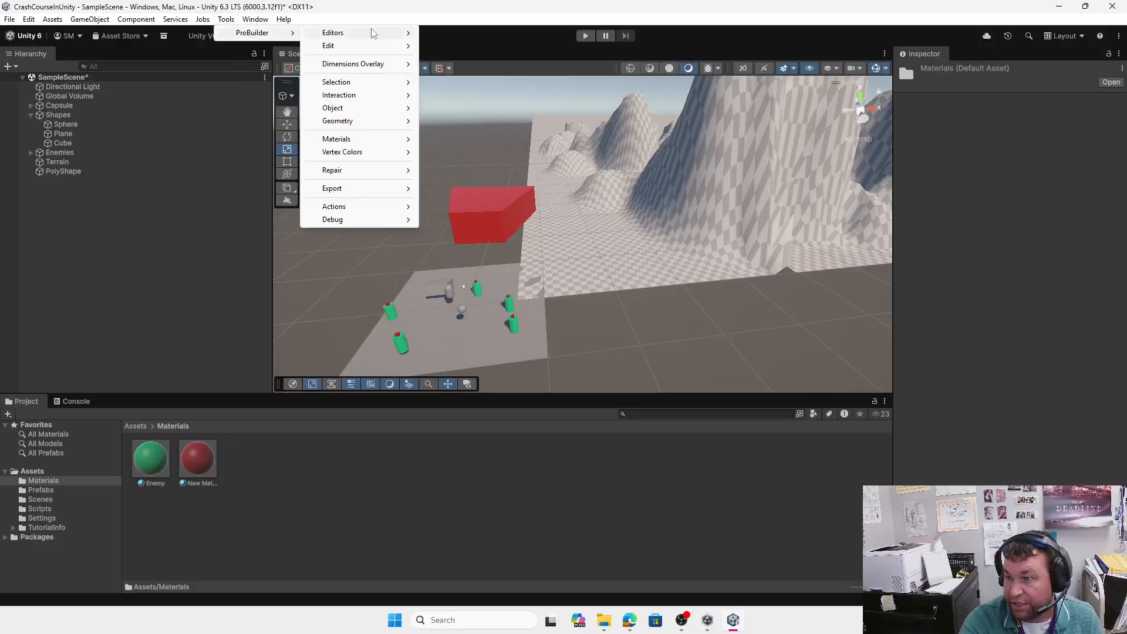
mouse_move(376, 35)
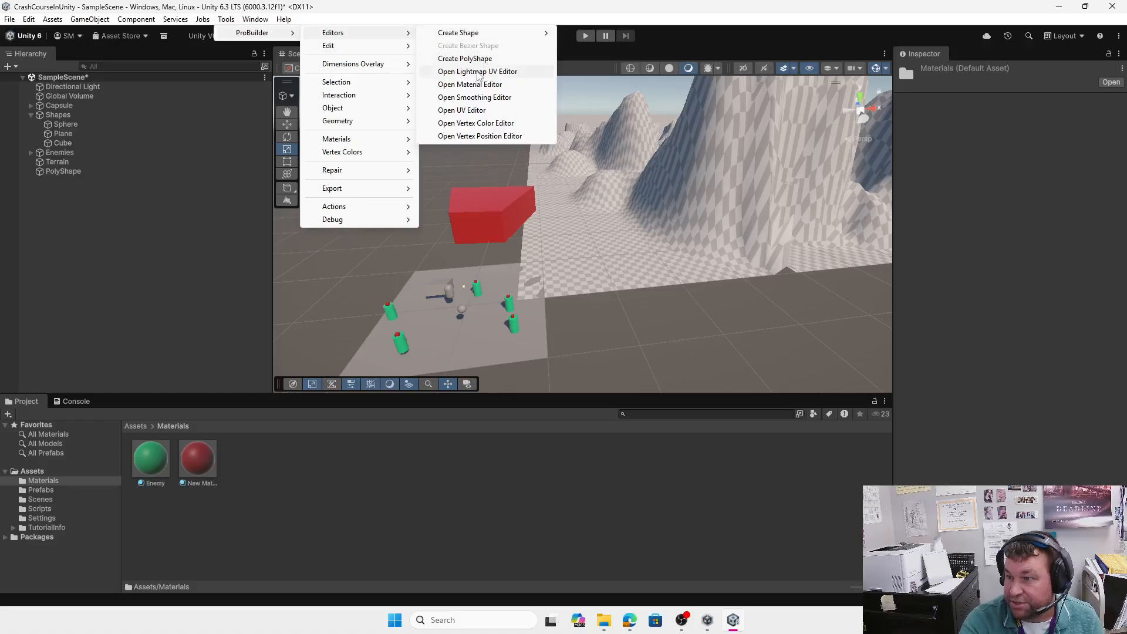
mouse_move(488, 35)
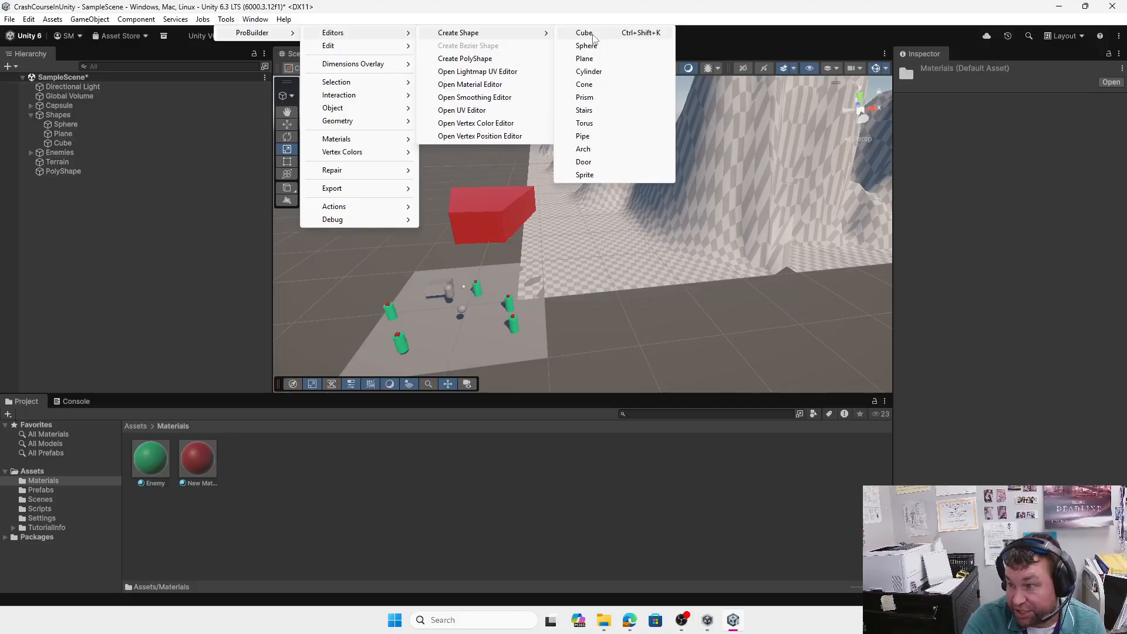
click(592, 111)
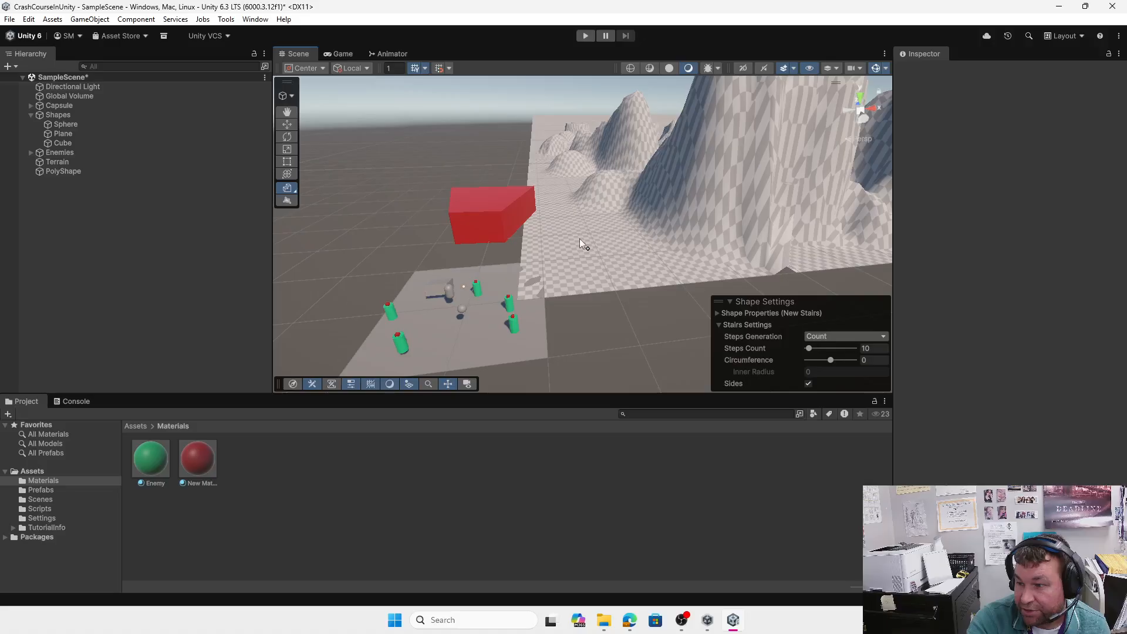
drag(579, 238, 616, 256)
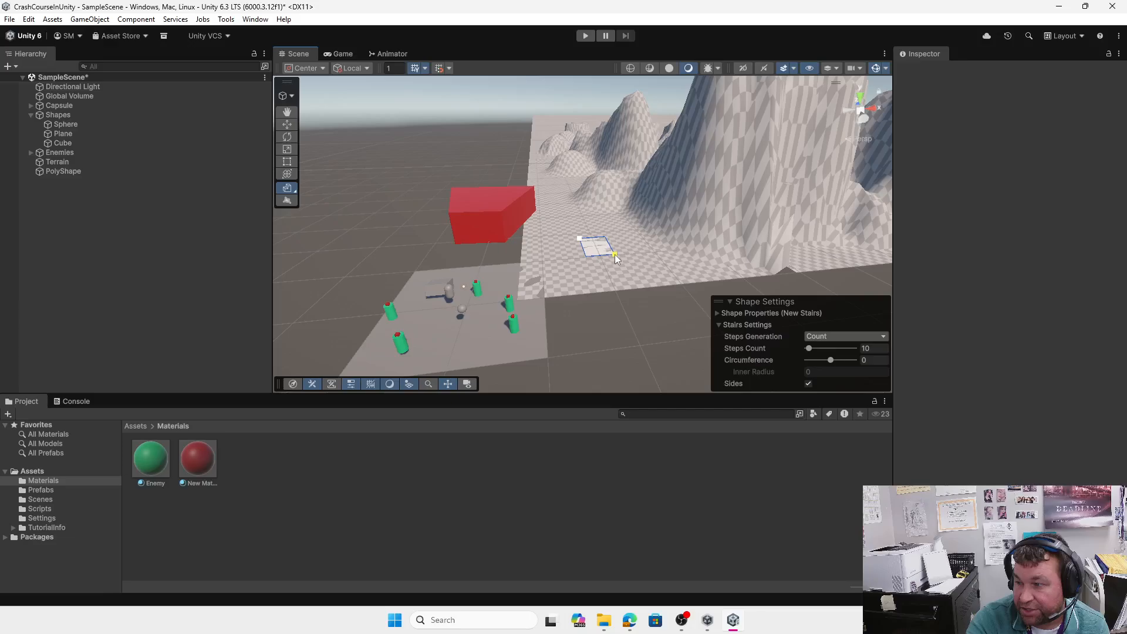
drag(614, 254, 614, 254)
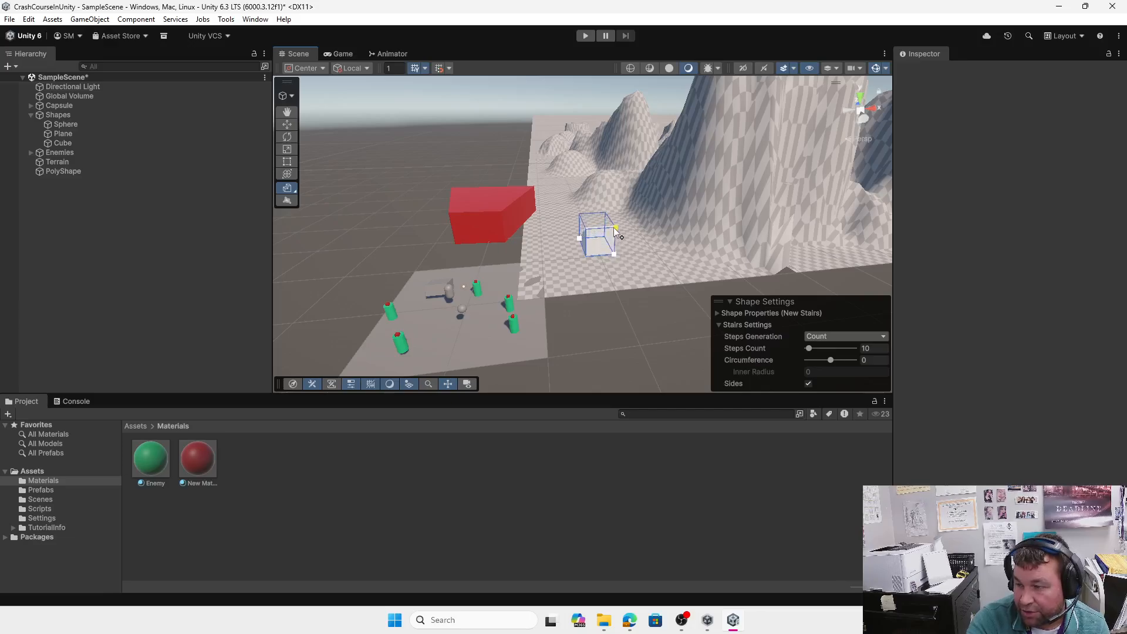
click(614, 228)
middle_drag(558, 243, 684, 271)
Play-test the scene by walking the player past the enemies to the stairs and trying to jump up them, then stop play mode.
click(585, 36)
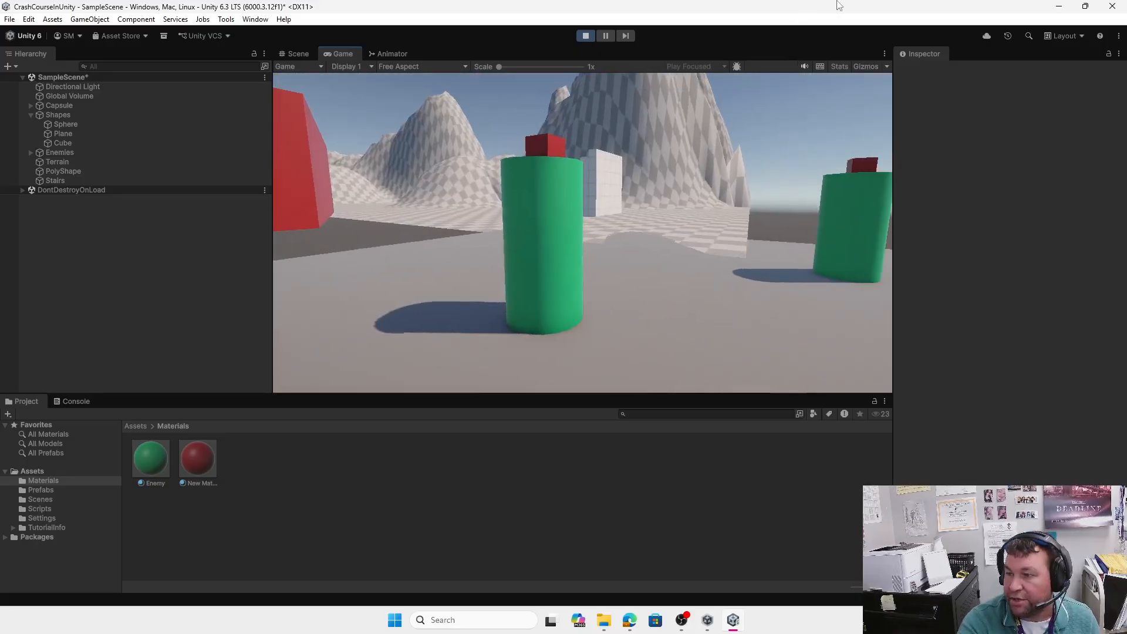
key(w)
key(w)
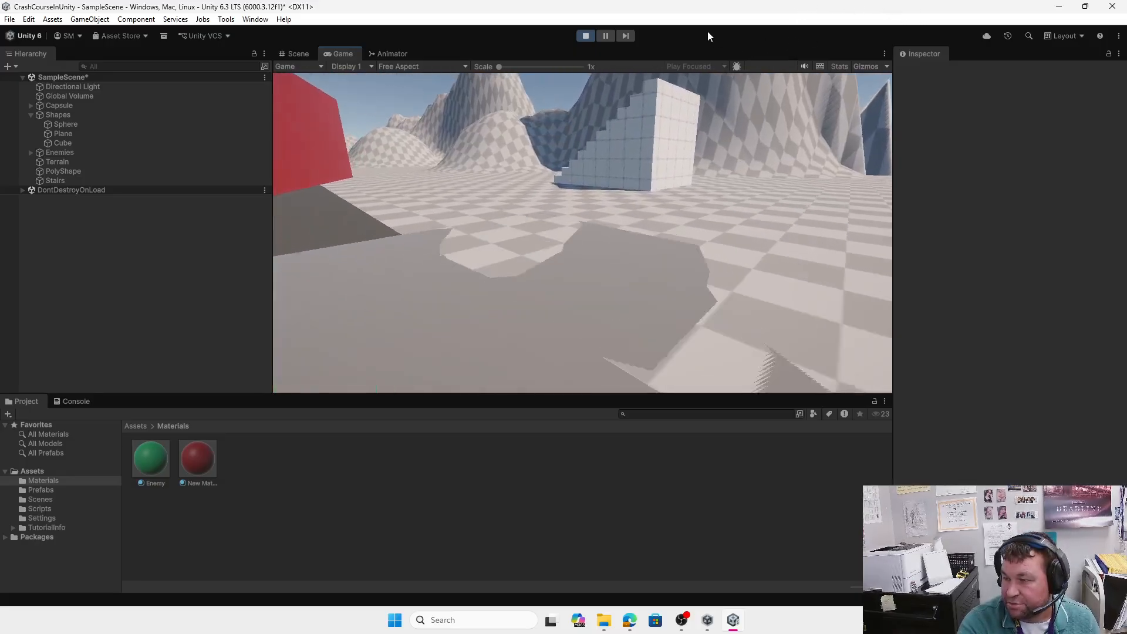
key(w)
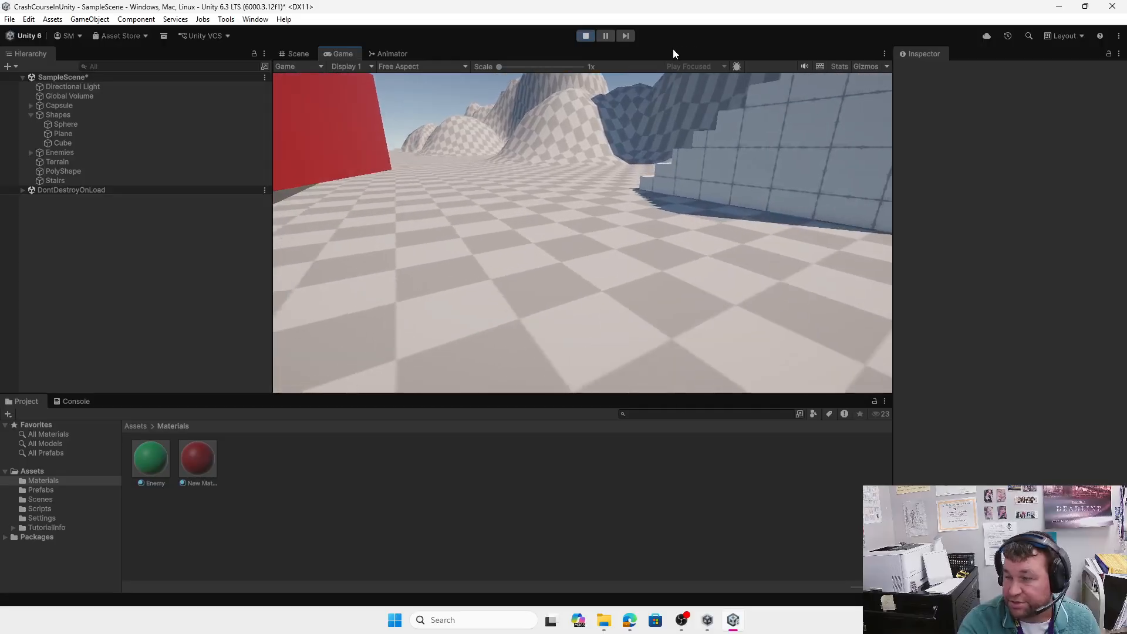
key(w)
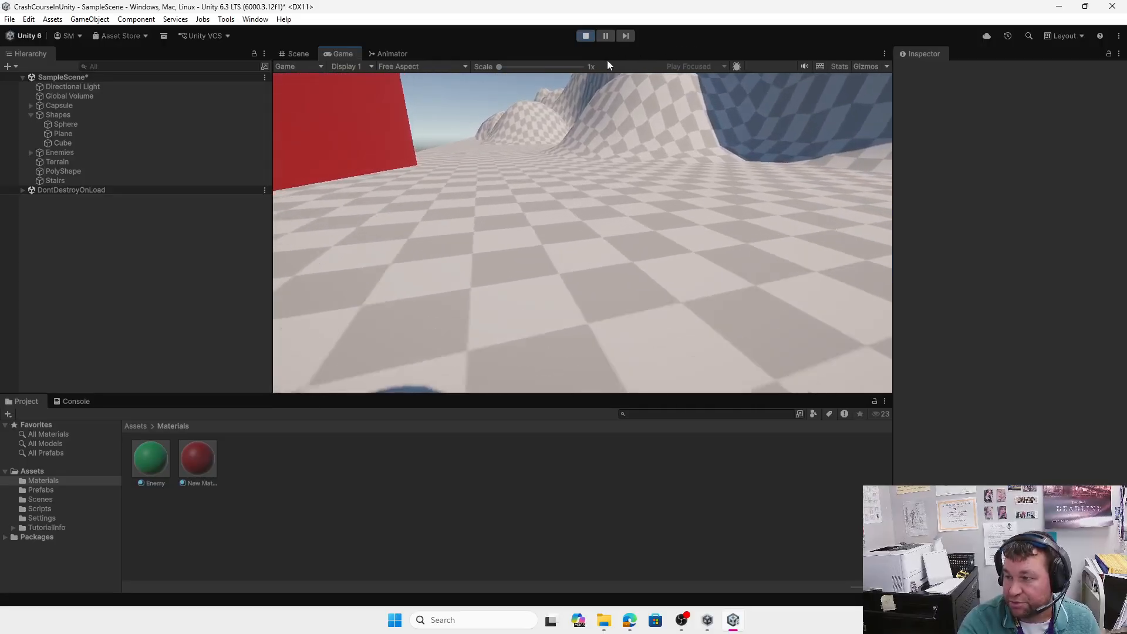
key(w)
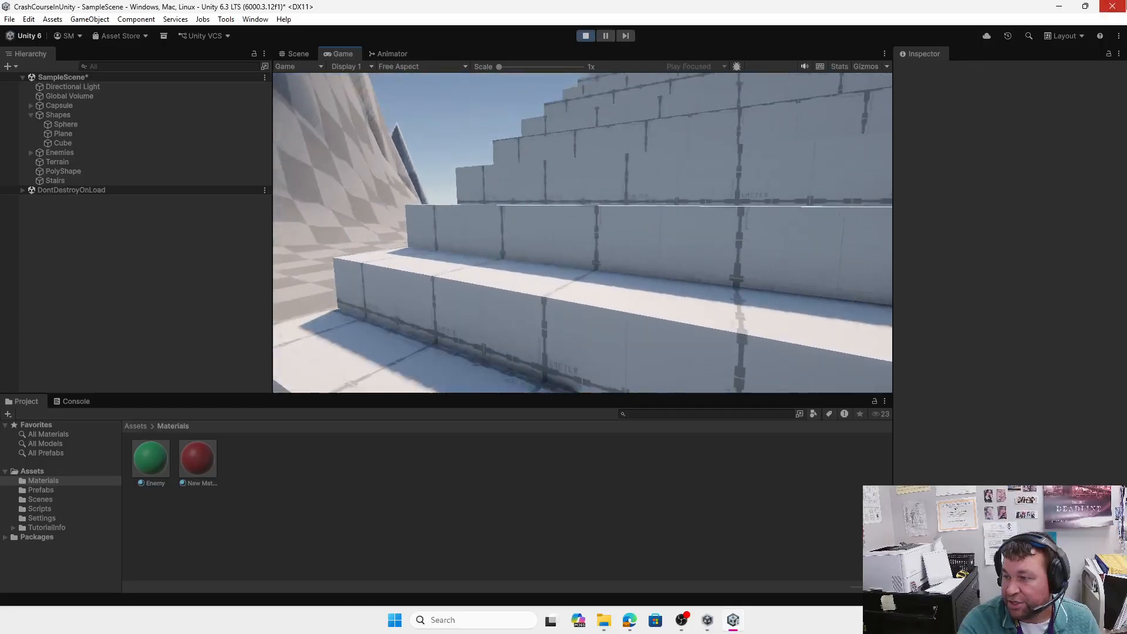
key(space)
key(w)
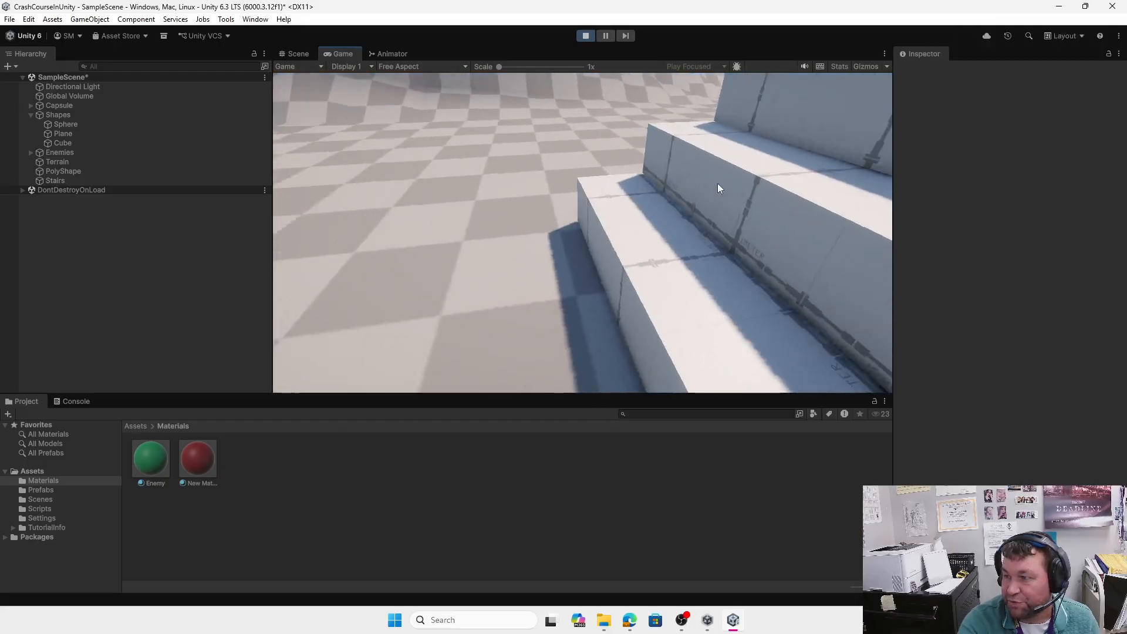
key(a)
key(space)
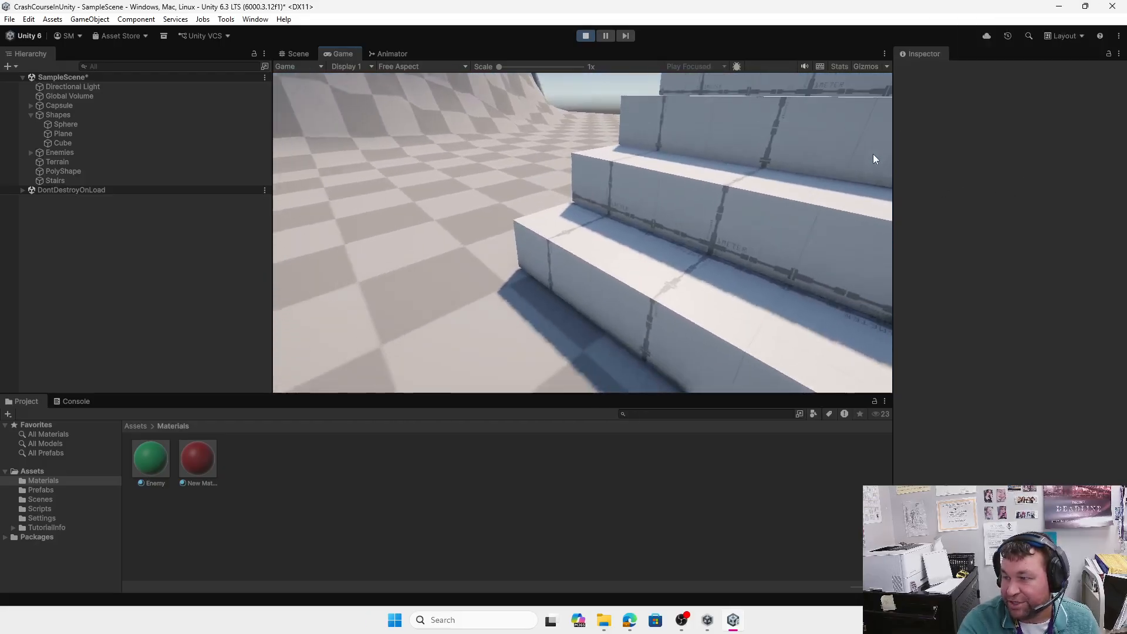
key(s)
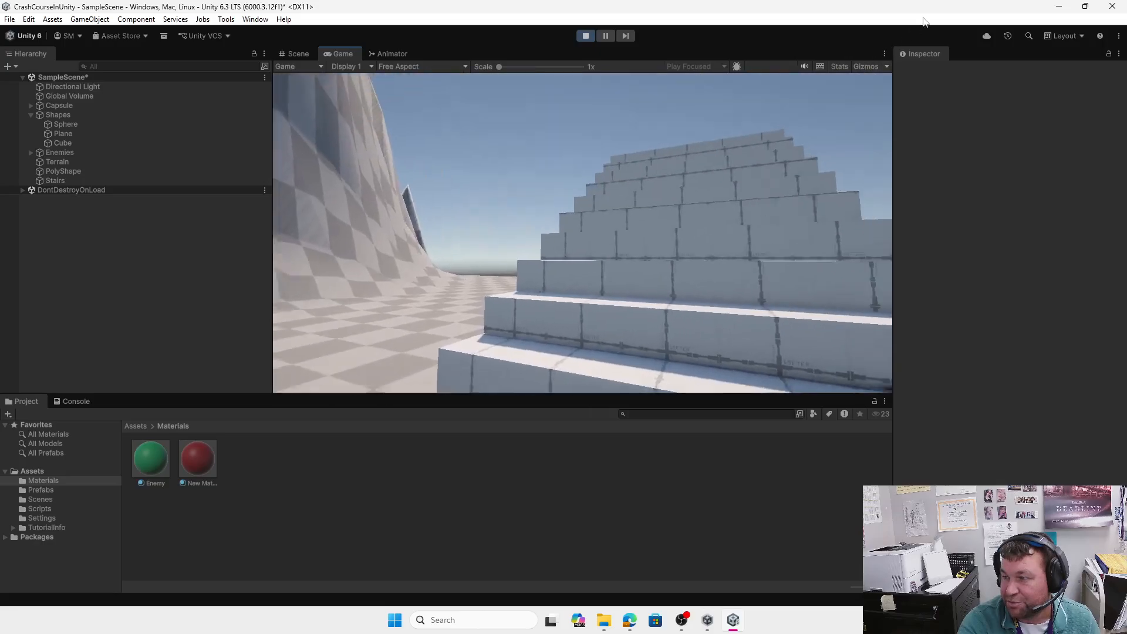
key(ctrl+p)
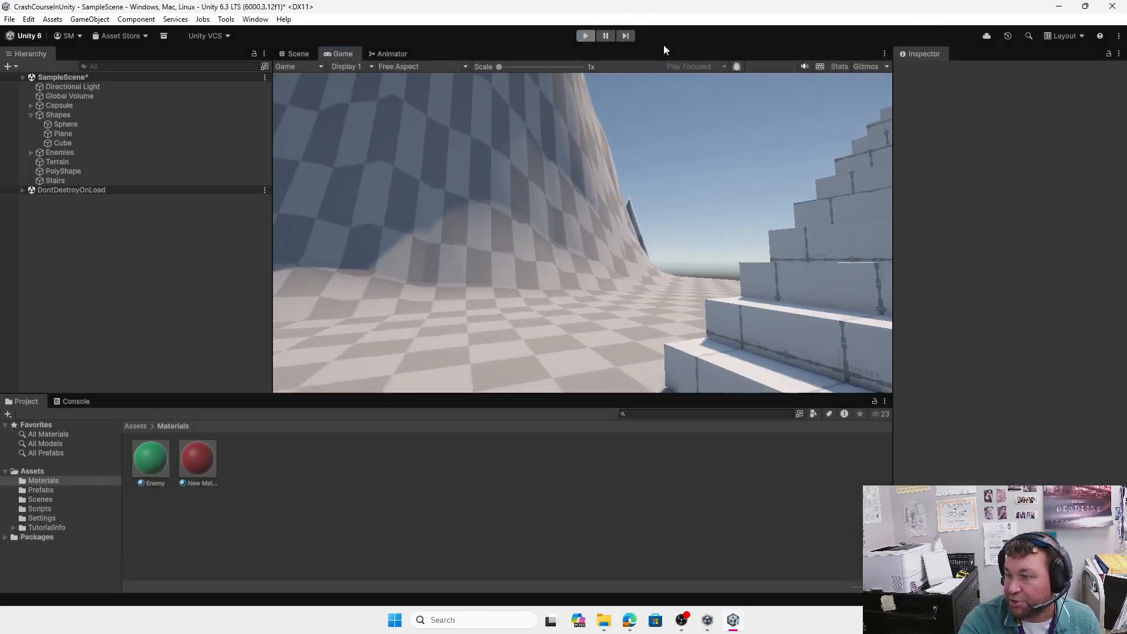
Create a ProBuilder prism behind the red block at the terrain's edge, about 8 × 9.9 × 15.6 in size.
click(226, 20)
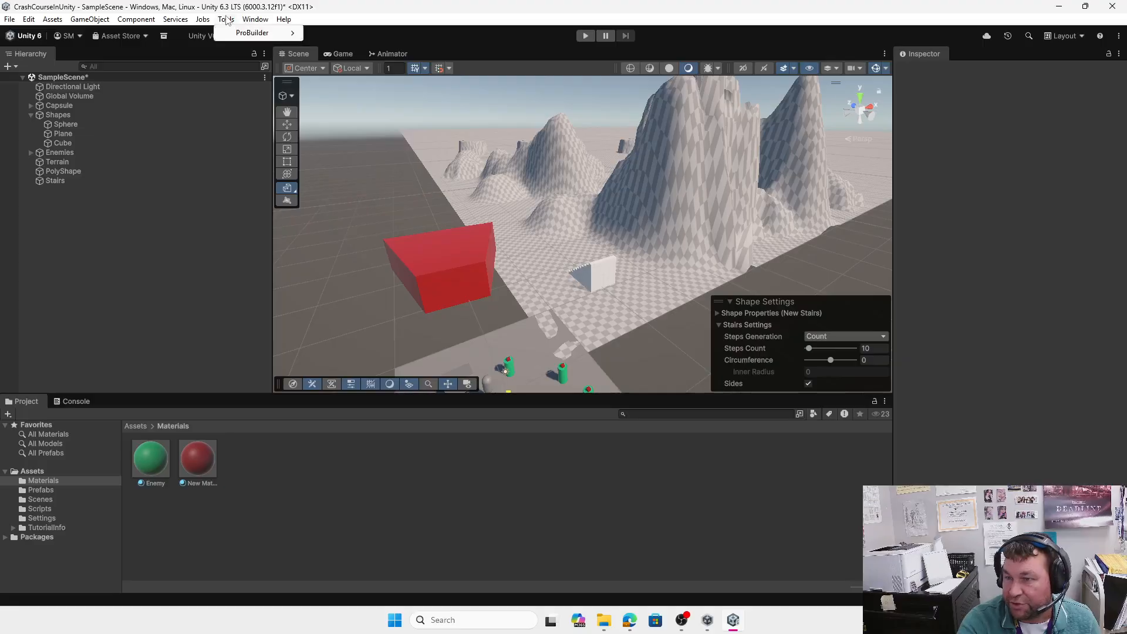
mouse_move(249, 35)
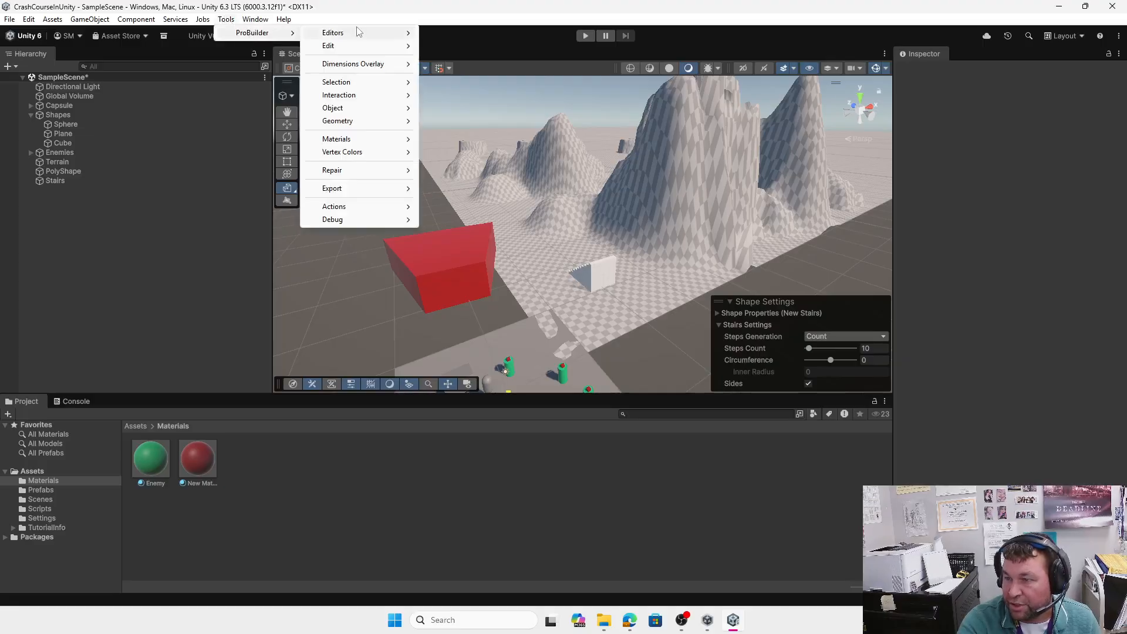
mouse_move(359, 33)
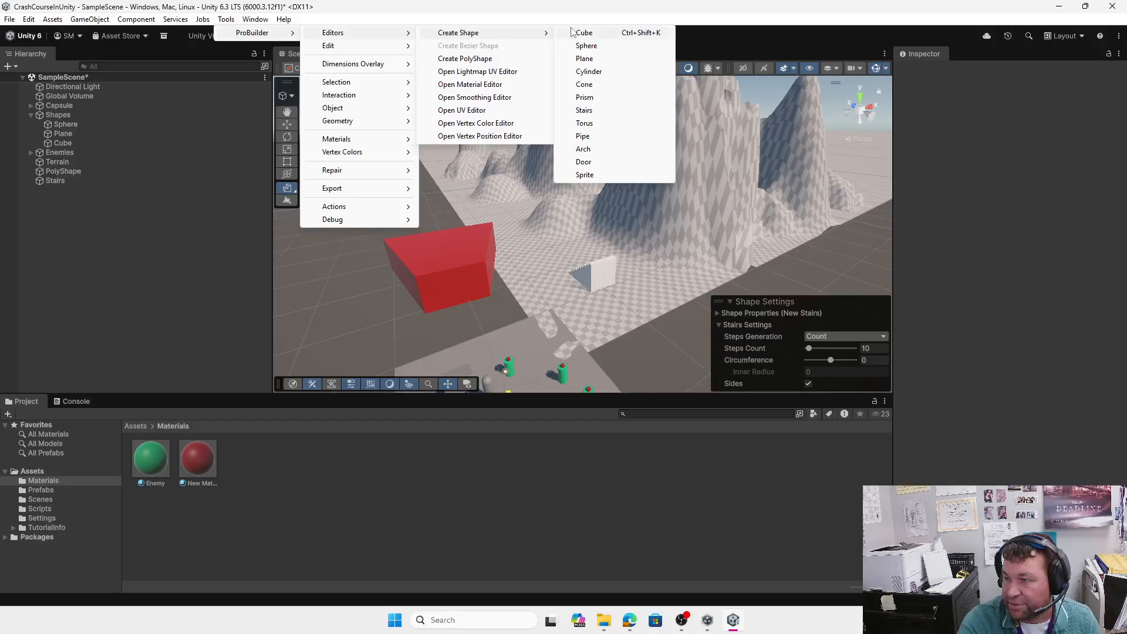
click(599, 97)
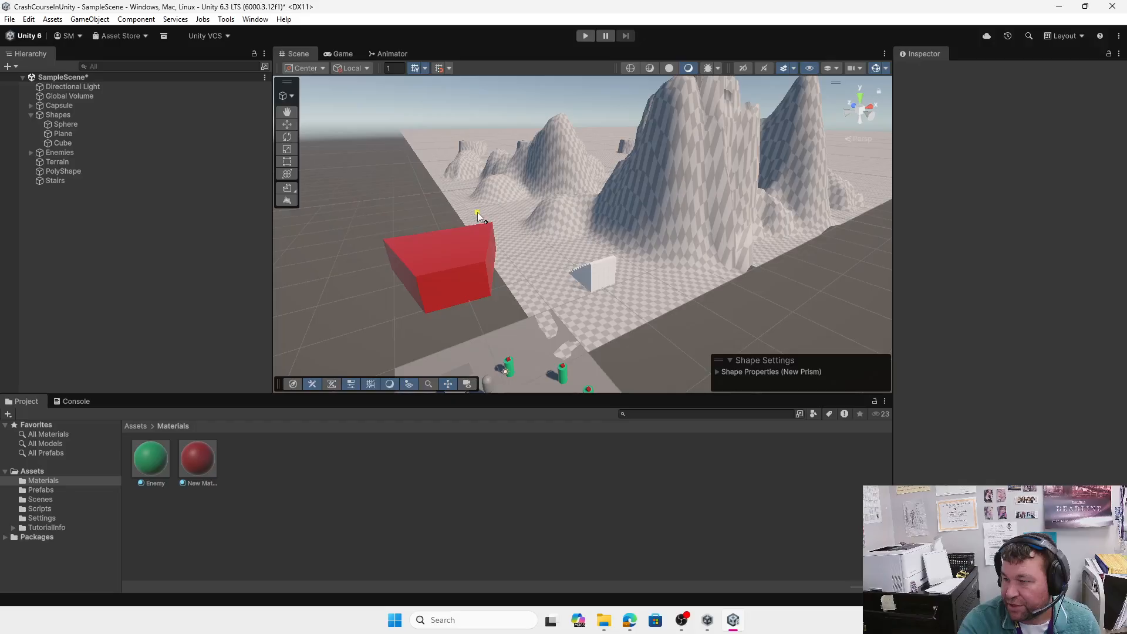
drag(477, 212, 492, 211)
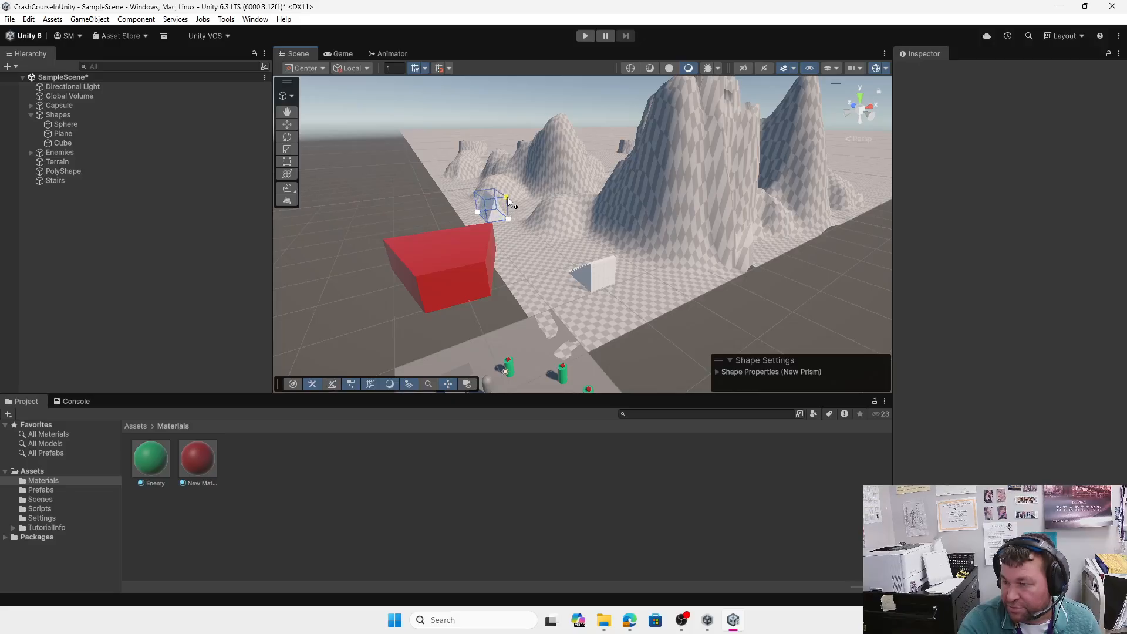
click(507, 193)
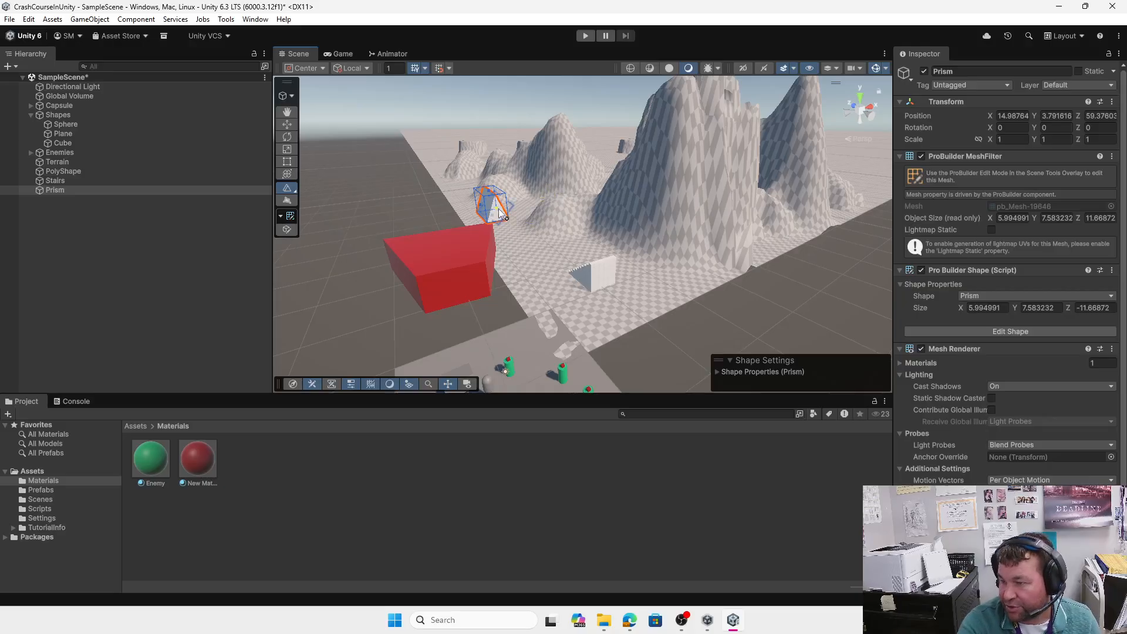
mouse_move(499, 214)
mouse_down()
mouse_move(484, 210)
mouse_move(506, 206)
mouse_move(494, 192)
mouse_up()
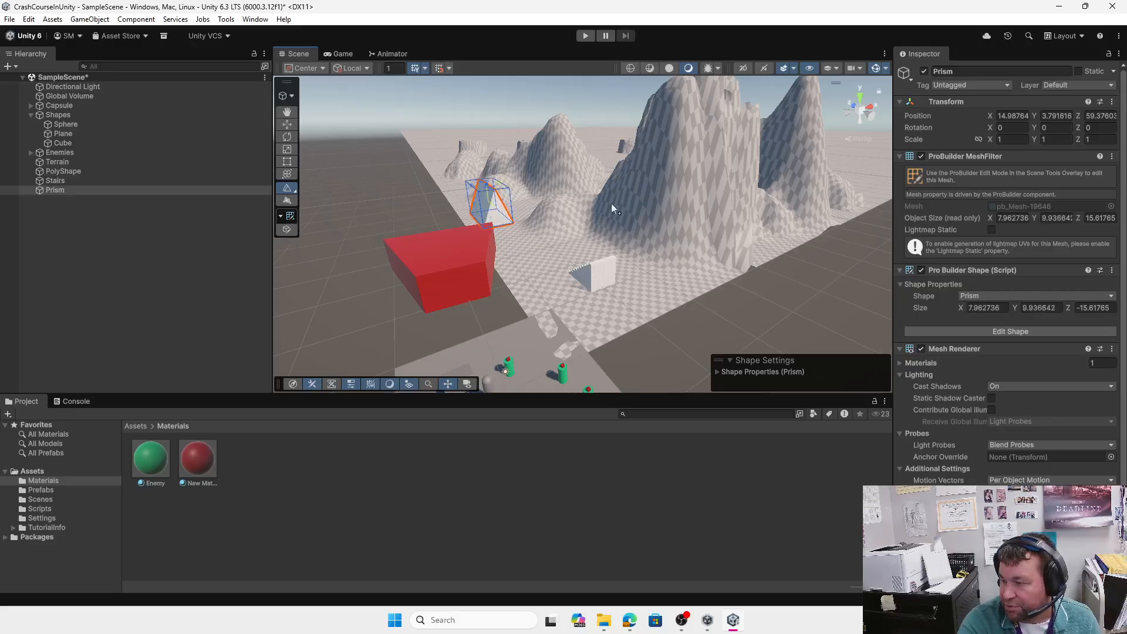
click(717, 371)
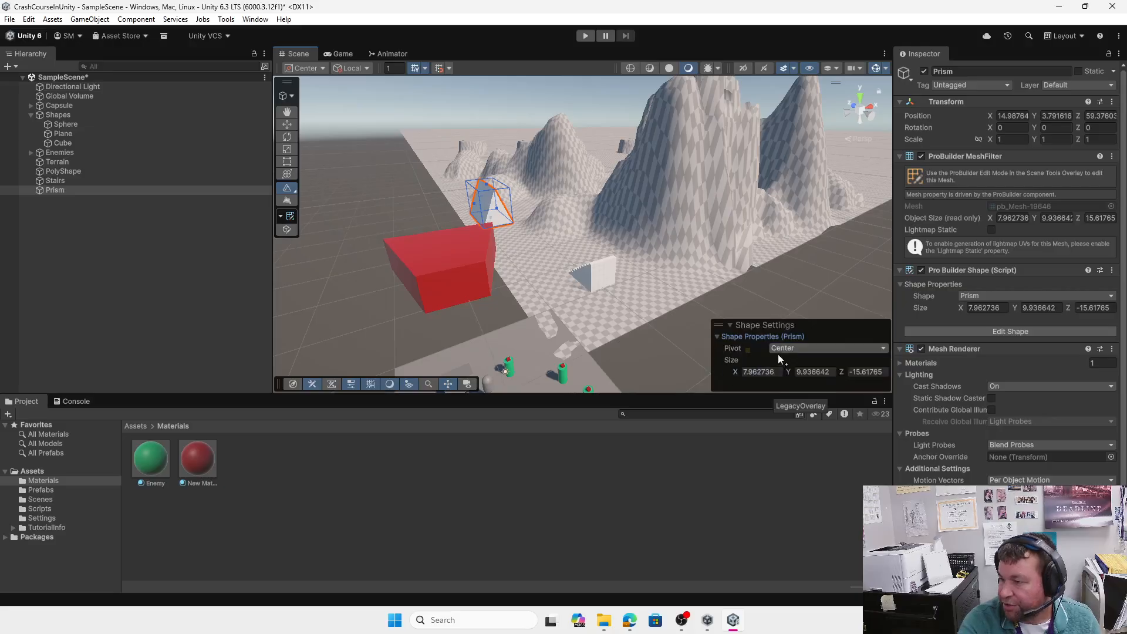
click(802, 347)
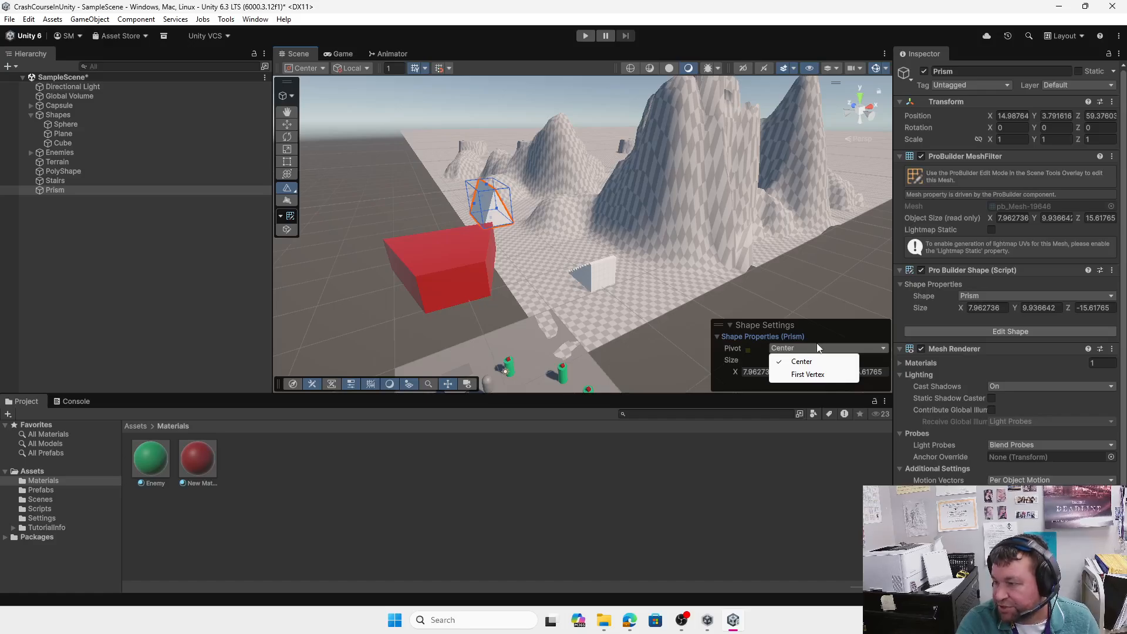
click(835, 334)
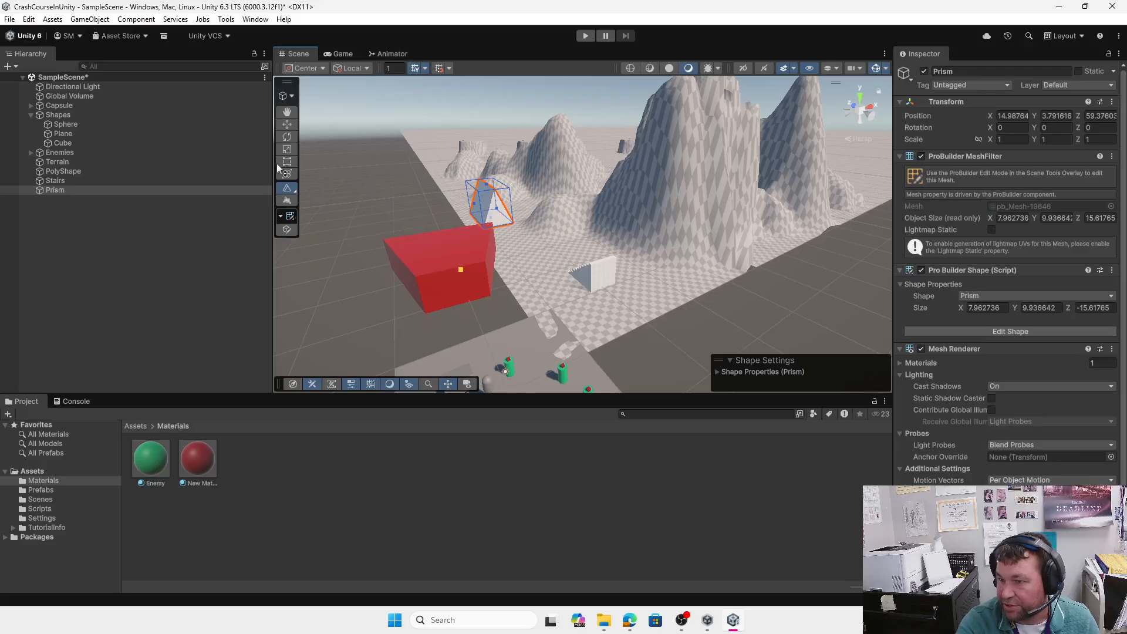
Move the prism along the X axis to position 16.2 with the Move tool.
click(287, 125)
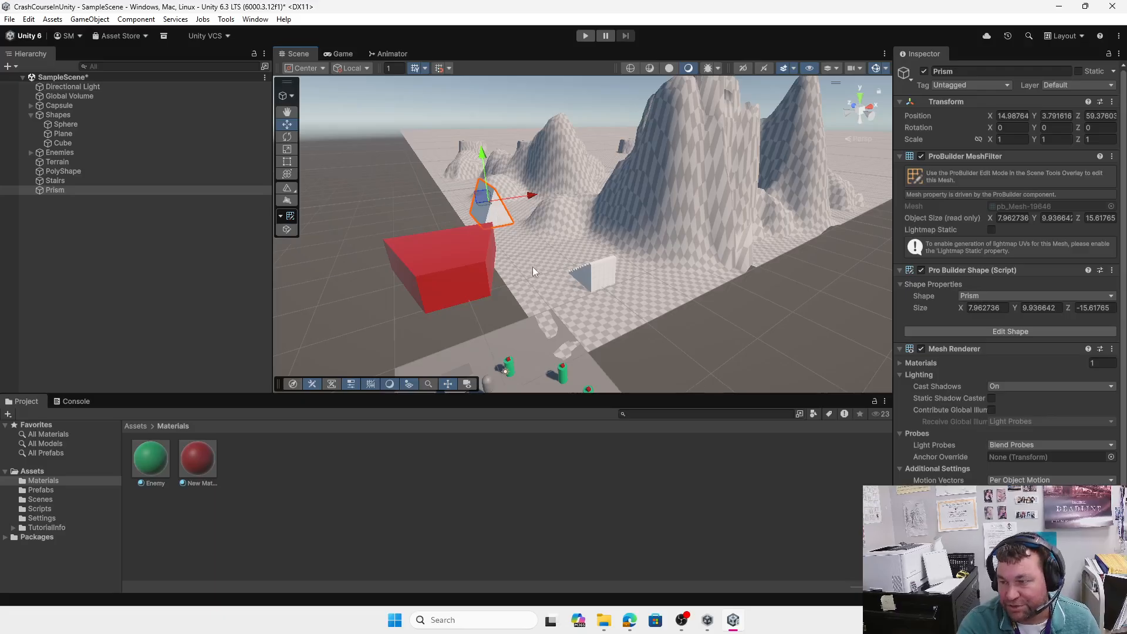
scroll(535, 267, down, 2)
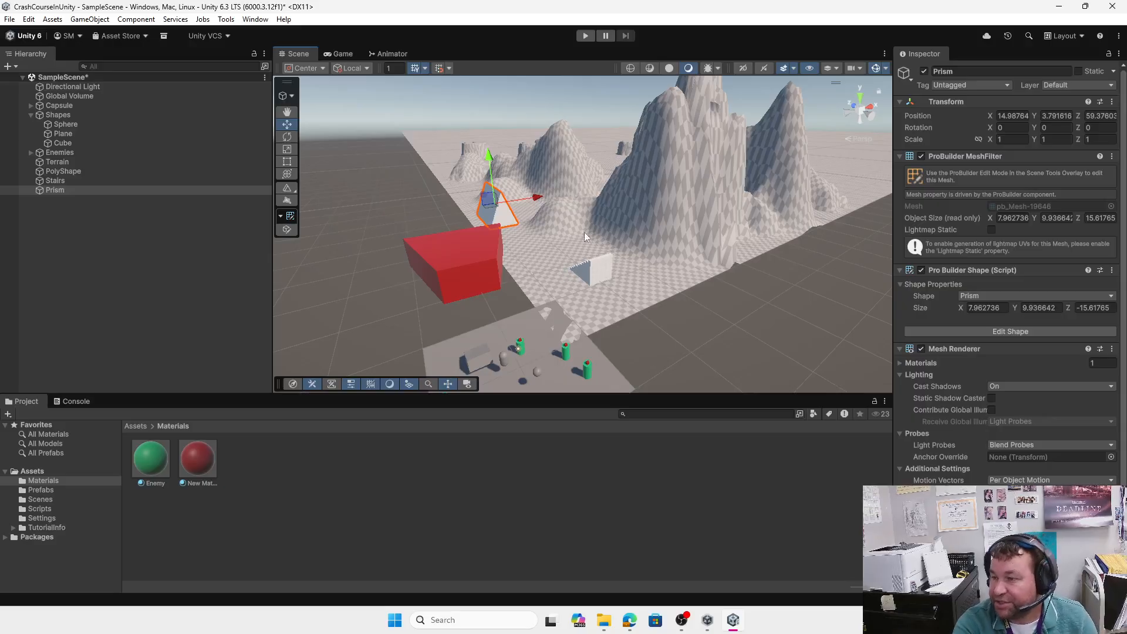
drag(538, 206, 546, 199)
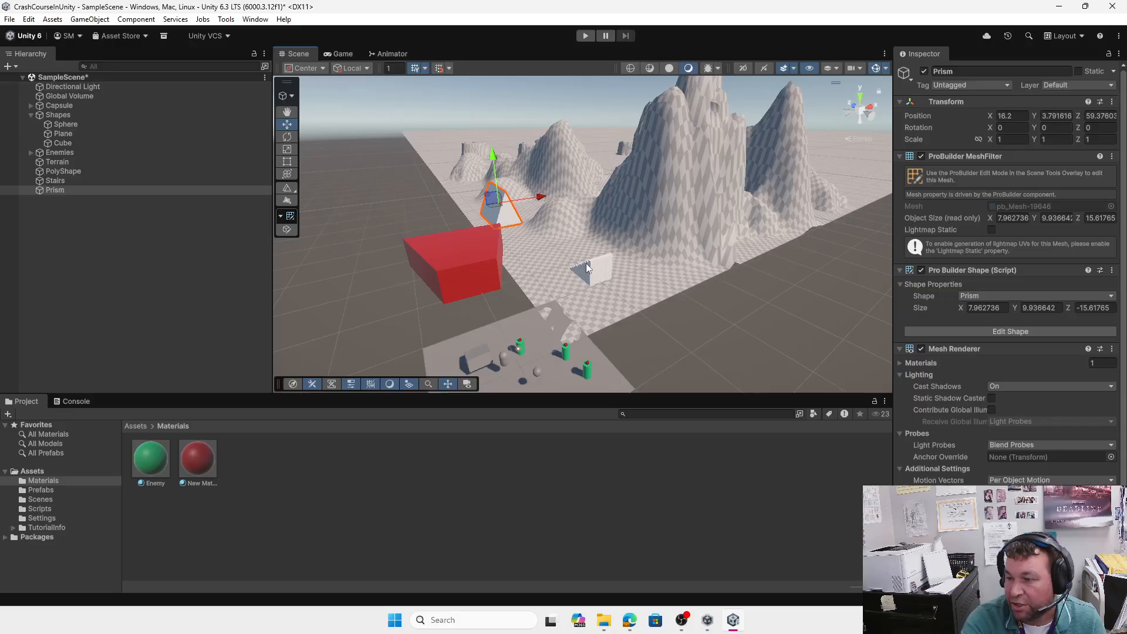
Save the stairs from the scene as a prefab in the Prefabs folder.
click(506, 360)
click(580, 280)
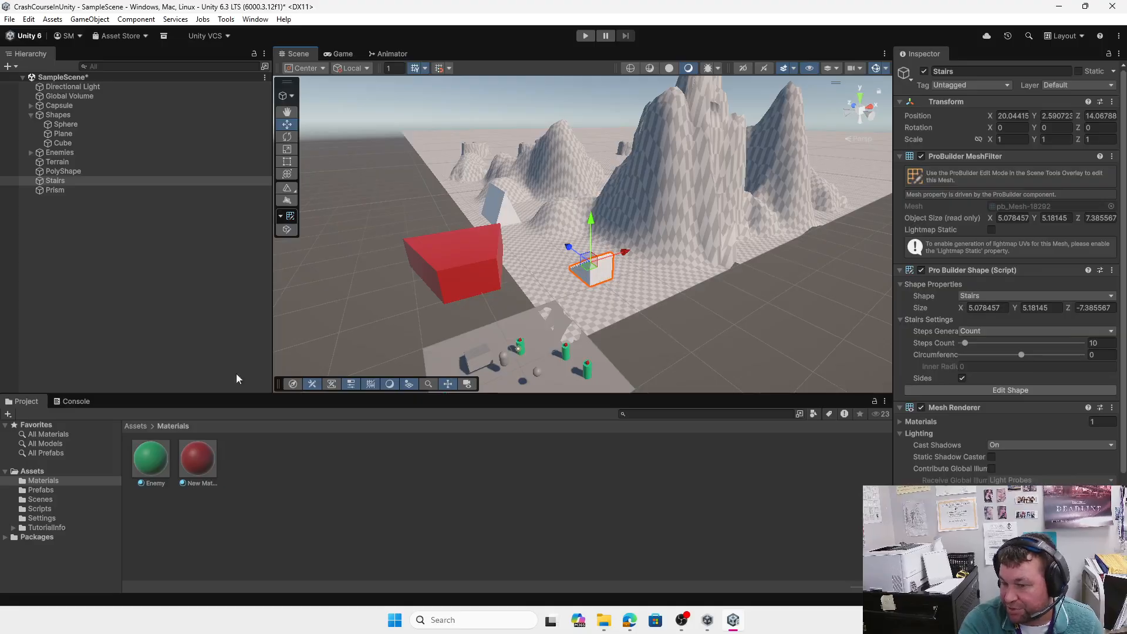
click(135, 427)
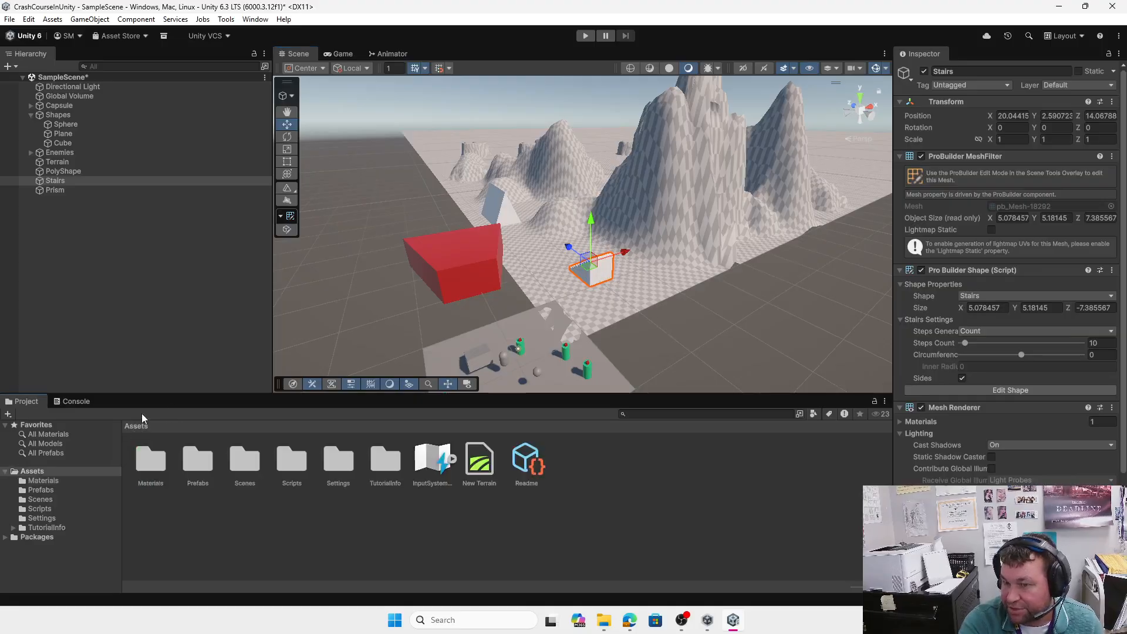
double_click(193, 469)
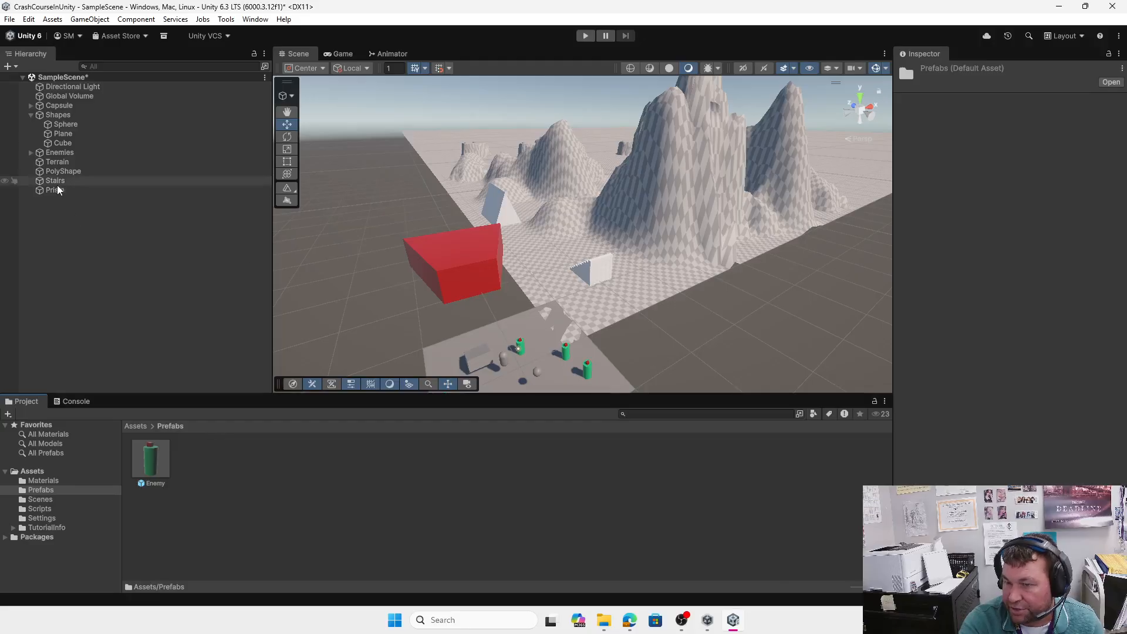
drag(56, 181, 197, 468)
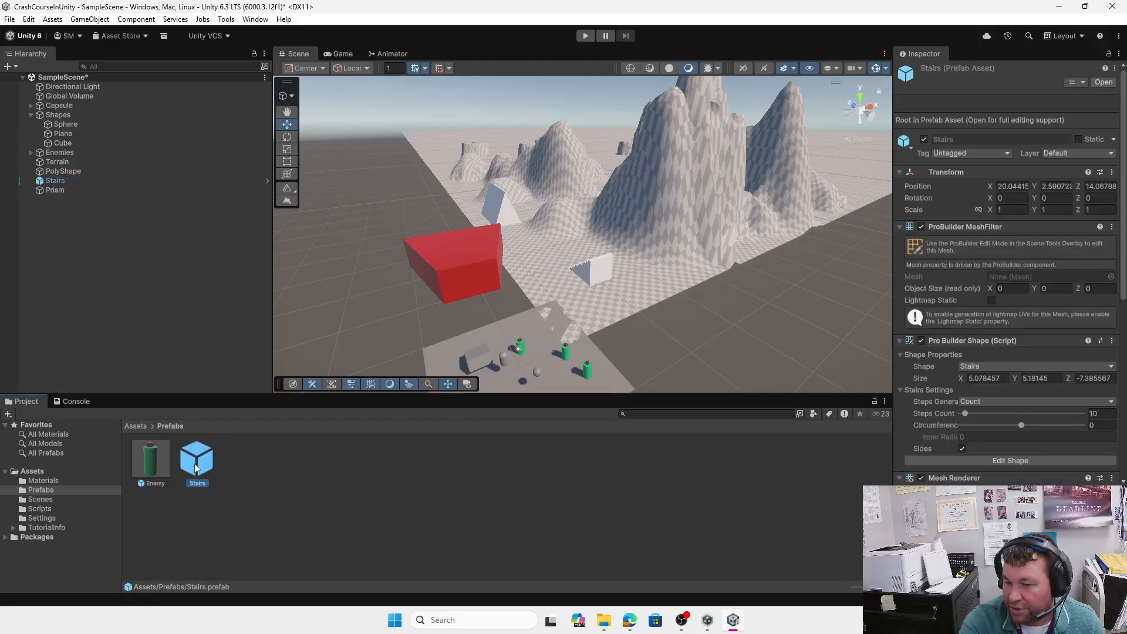
Apply the green Enemy material to the Stairs prefab in prefab editing mode and return to the scene.
double_click(196, 464)
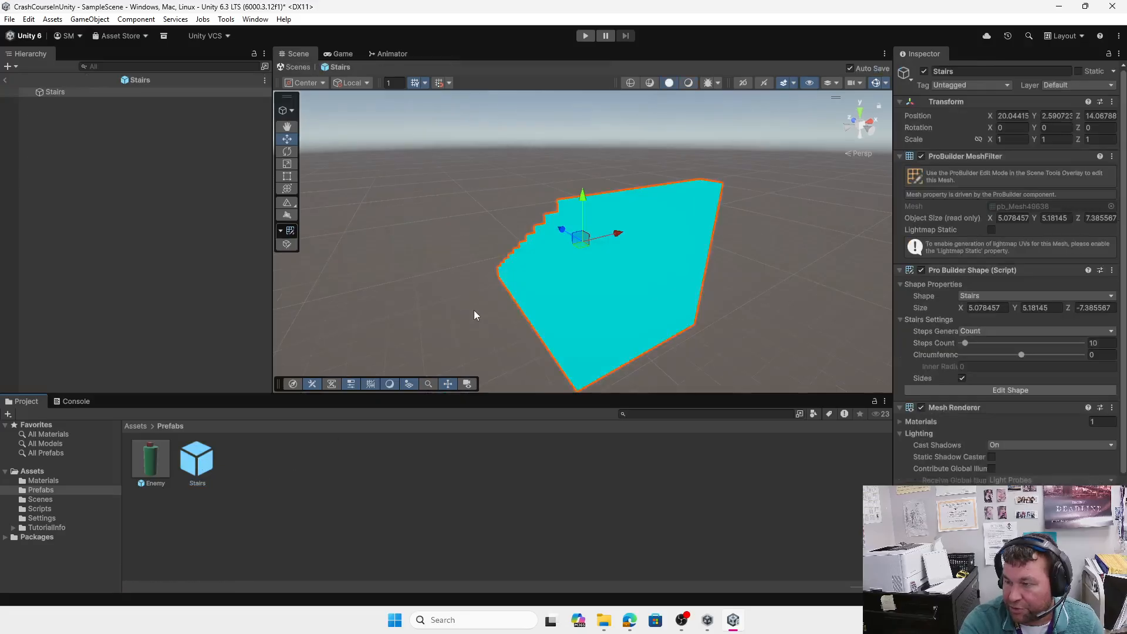
click(138, 427)
double_click(153, 465)
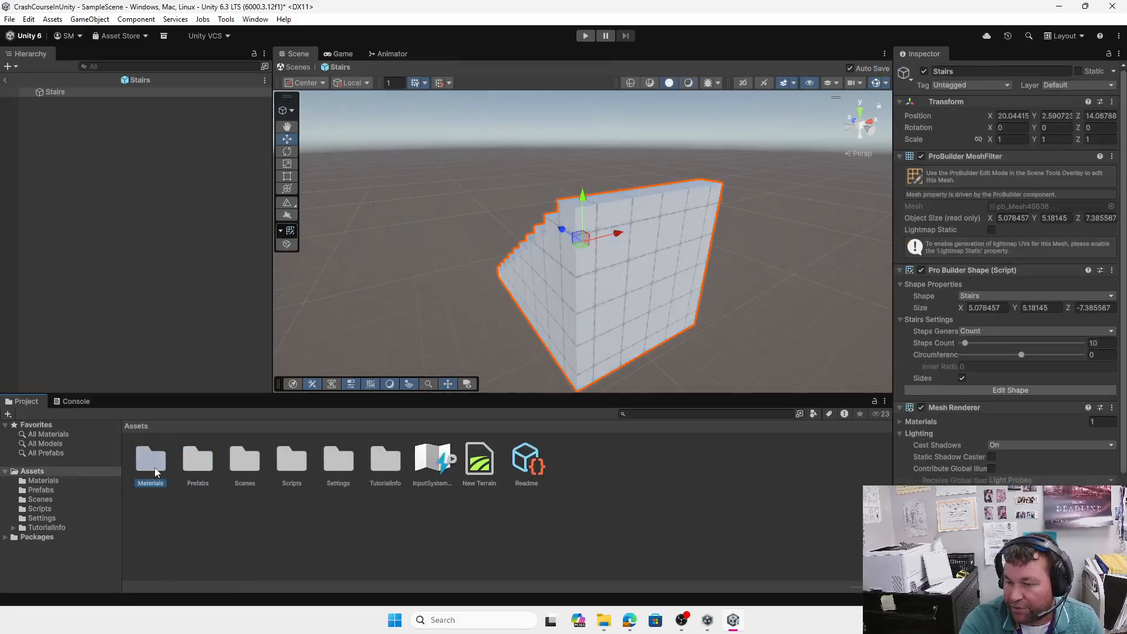
drag(155, 467, 550, 292)
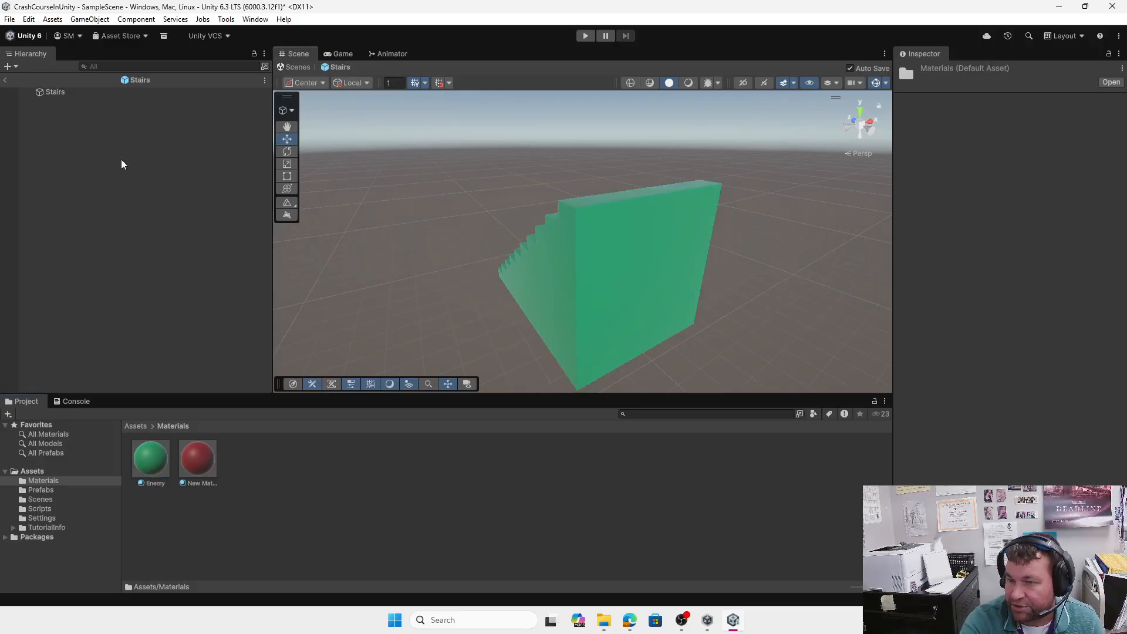
click(5, 80)
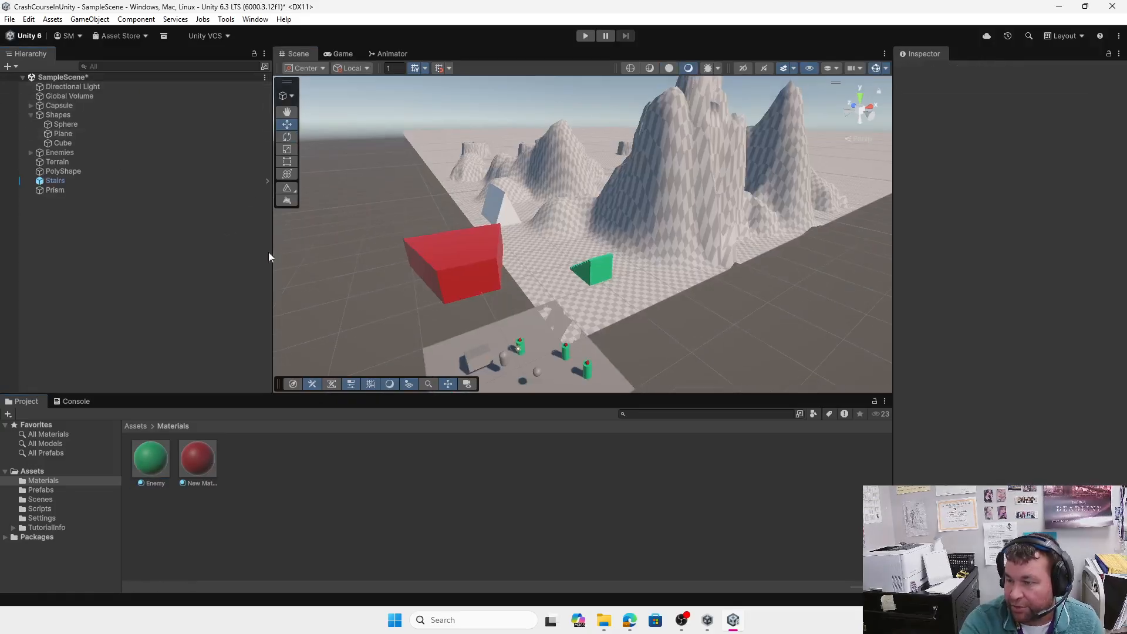
Place two more instances of the Stairs prefab on the terrain near the original stairs.
click(136, 427)
double_click(198, 461)
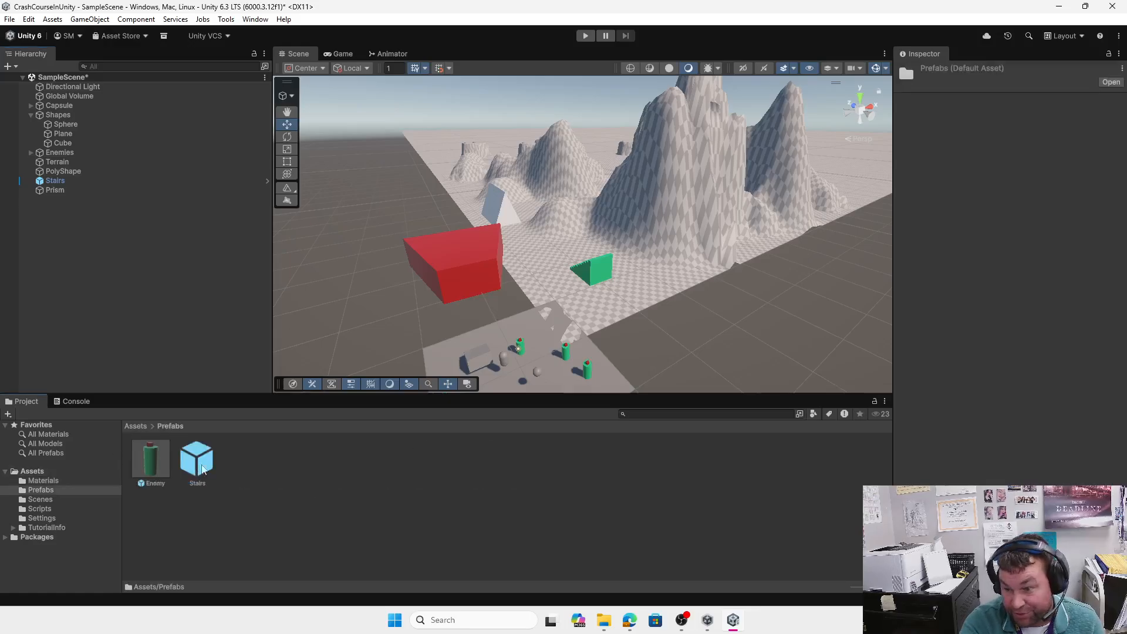
drag(199, 464, 603, 300)
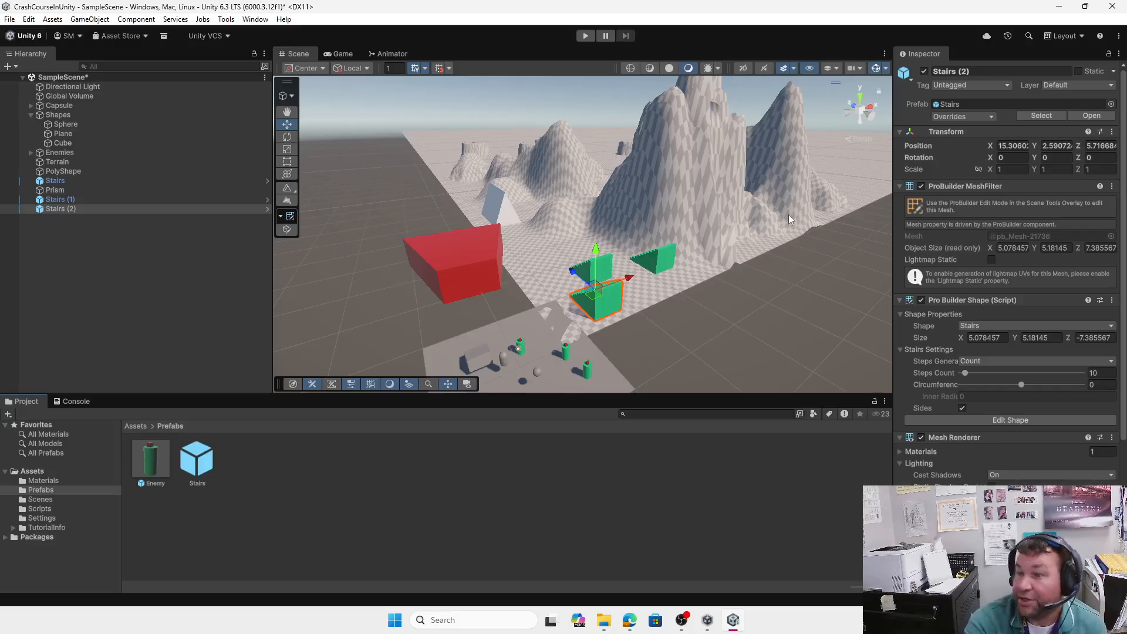
Examine the terrain's sculpting modes, its tree and detail painting tools, and the 3D object types available for creation.
click(59, 162)
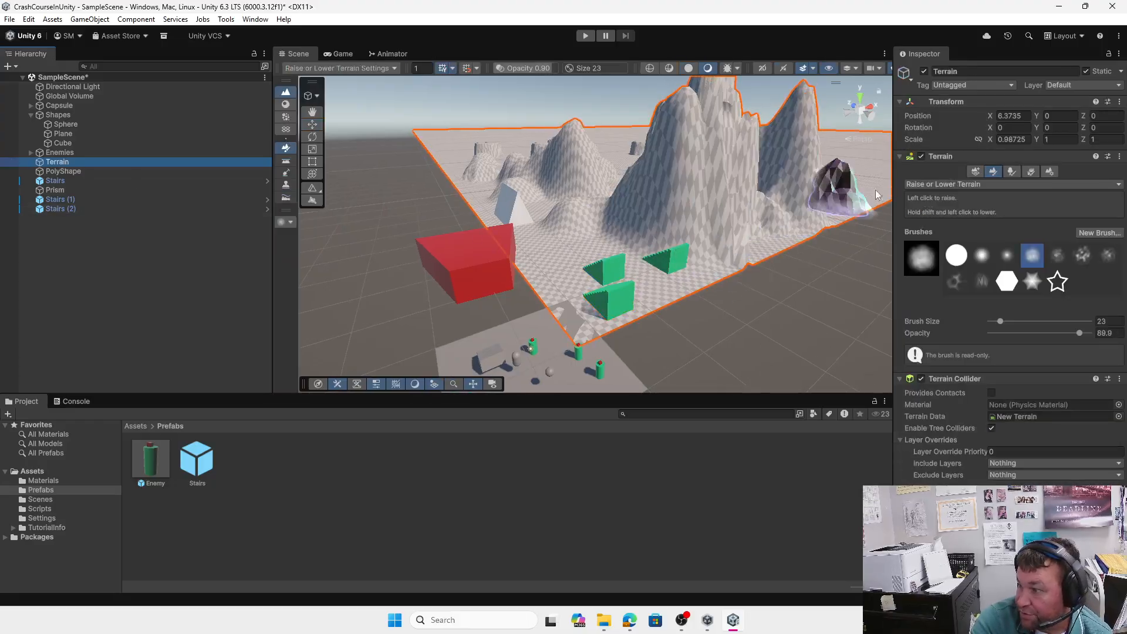
click(964, 183)
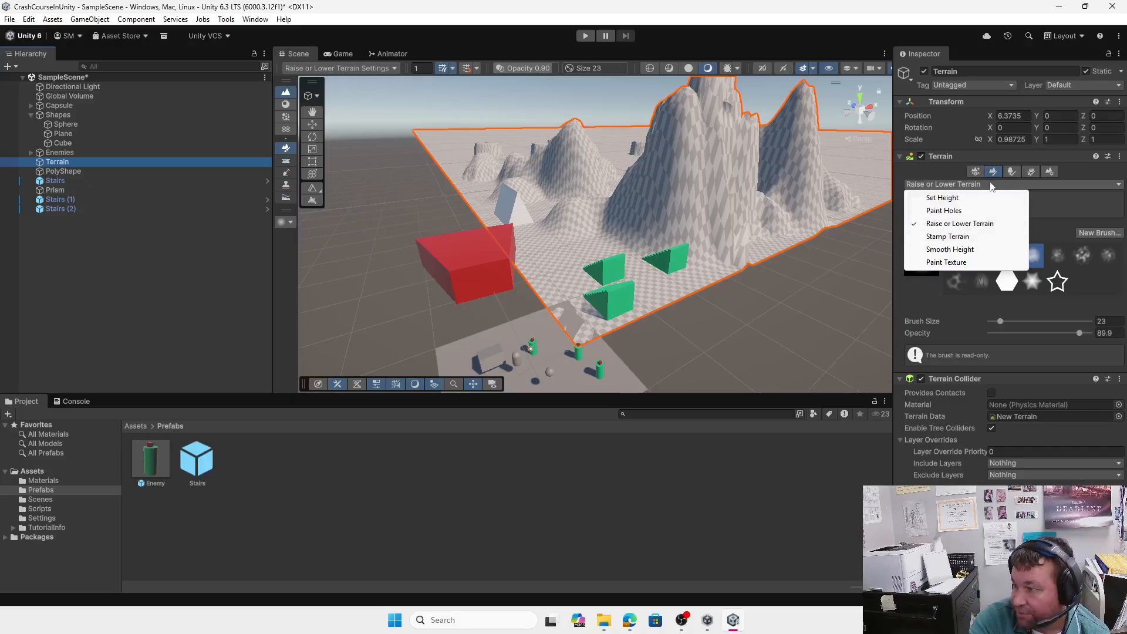
click(1010, 177)
click(1011, 171)
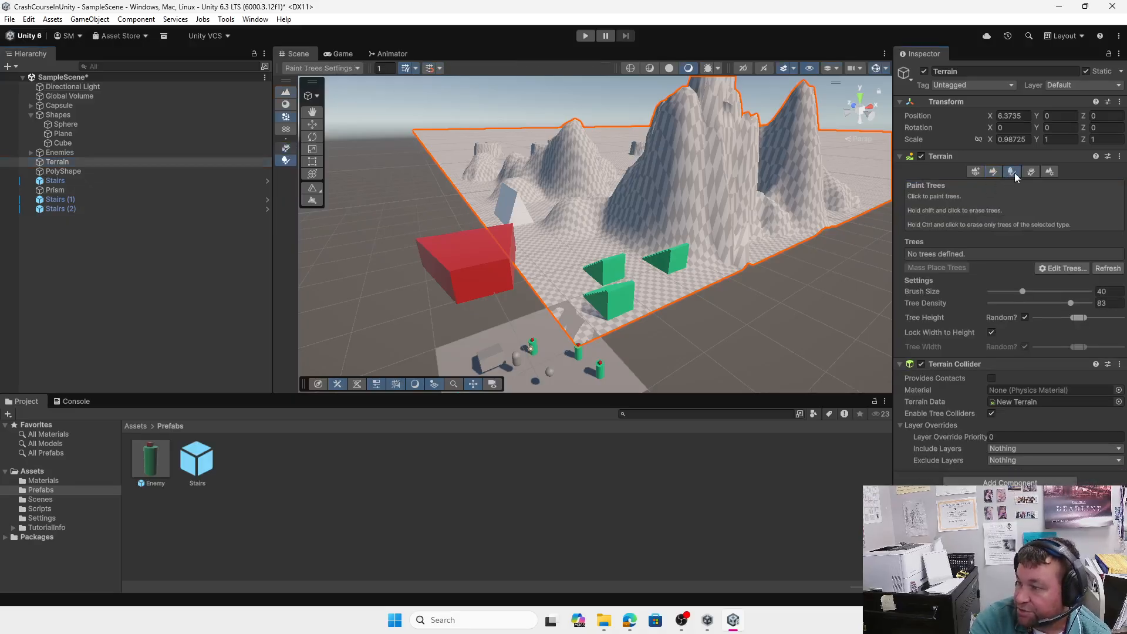
click(1032, 173)
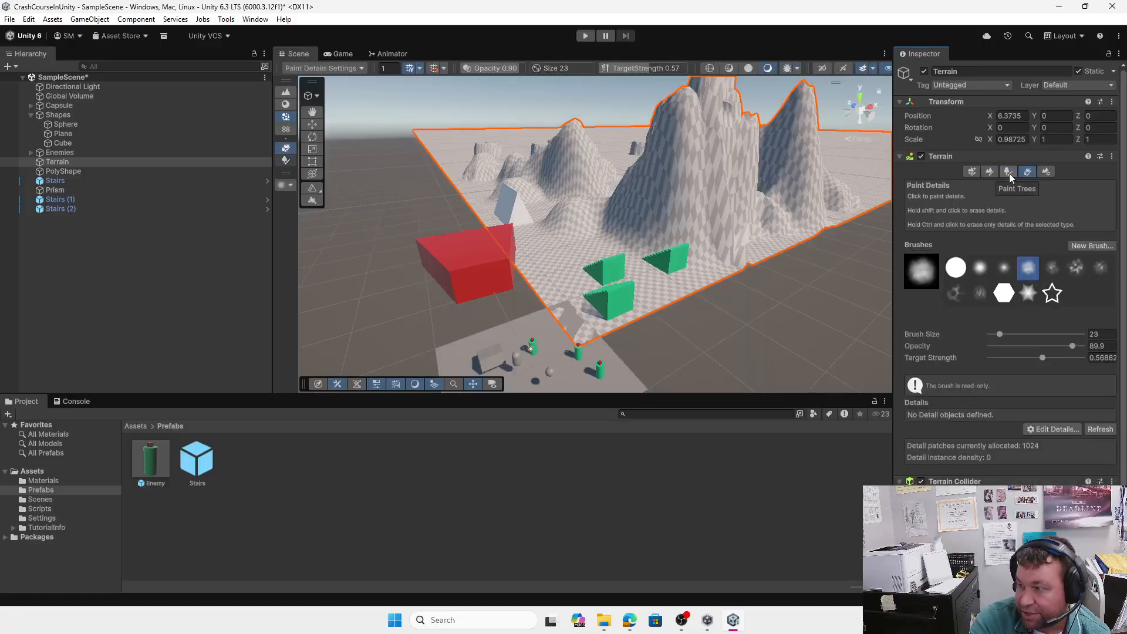
click(1009, 172)
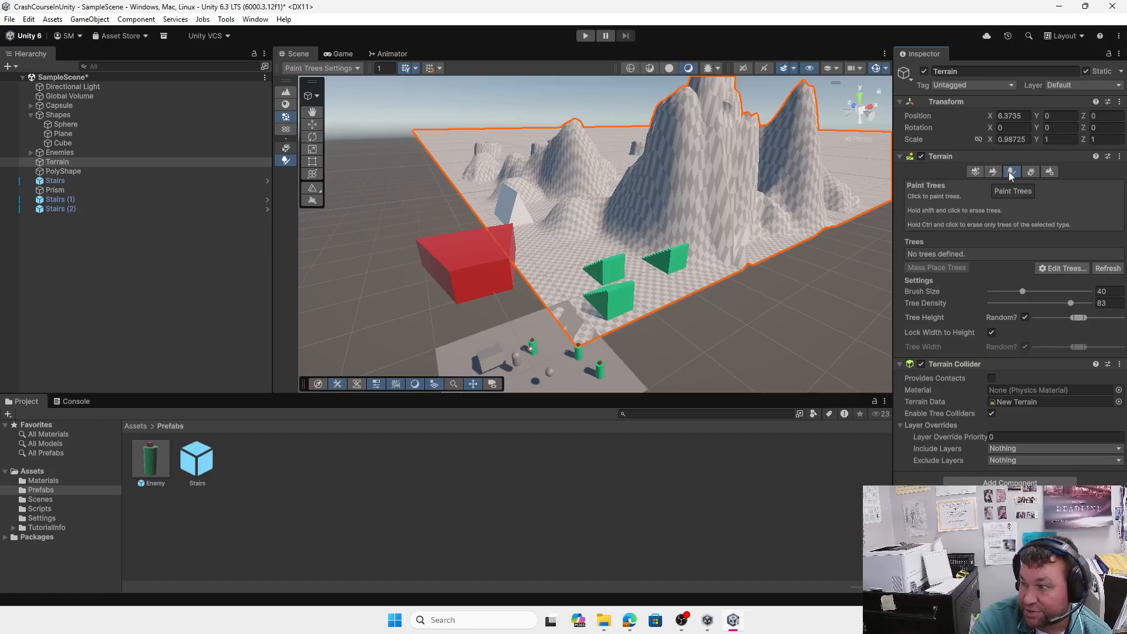
click(10, 67)
mouse_move(41, 133)
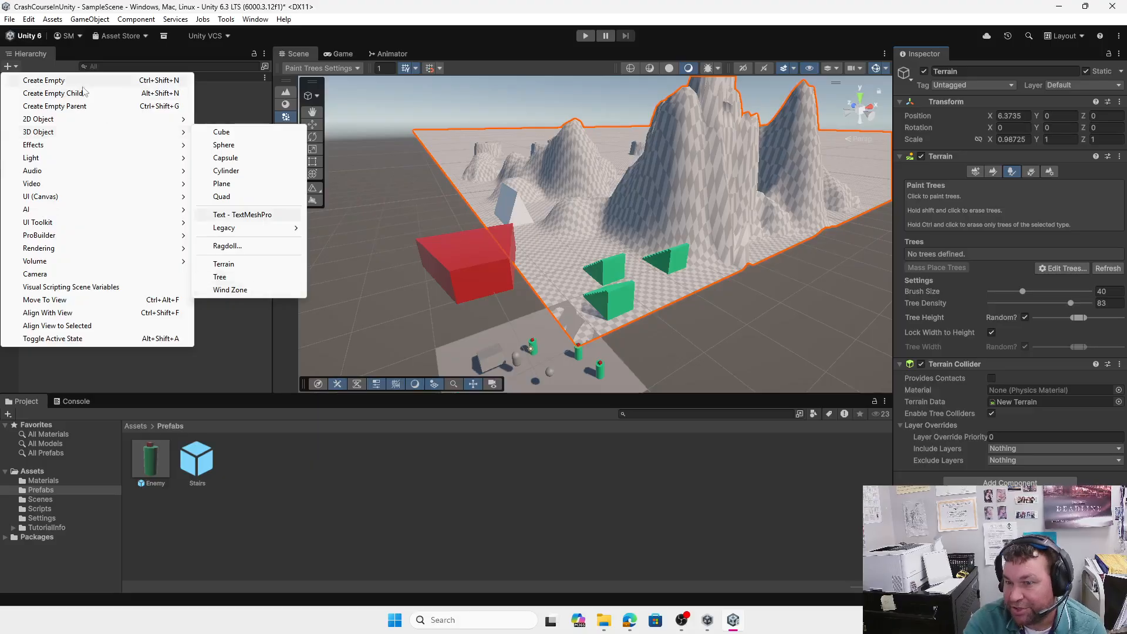
click(10, 65)
click(58, 67)
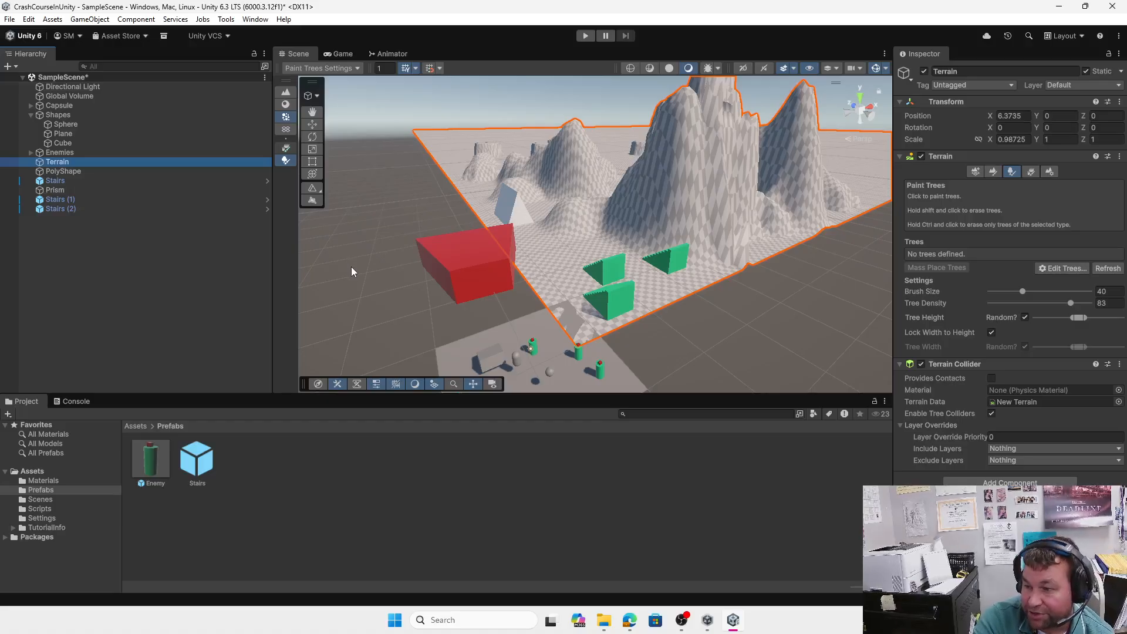
Import all contents of the Terrain Sample Asset Pack from the account's own assets, dismissing the missing-signature warning.
click(256, 20)
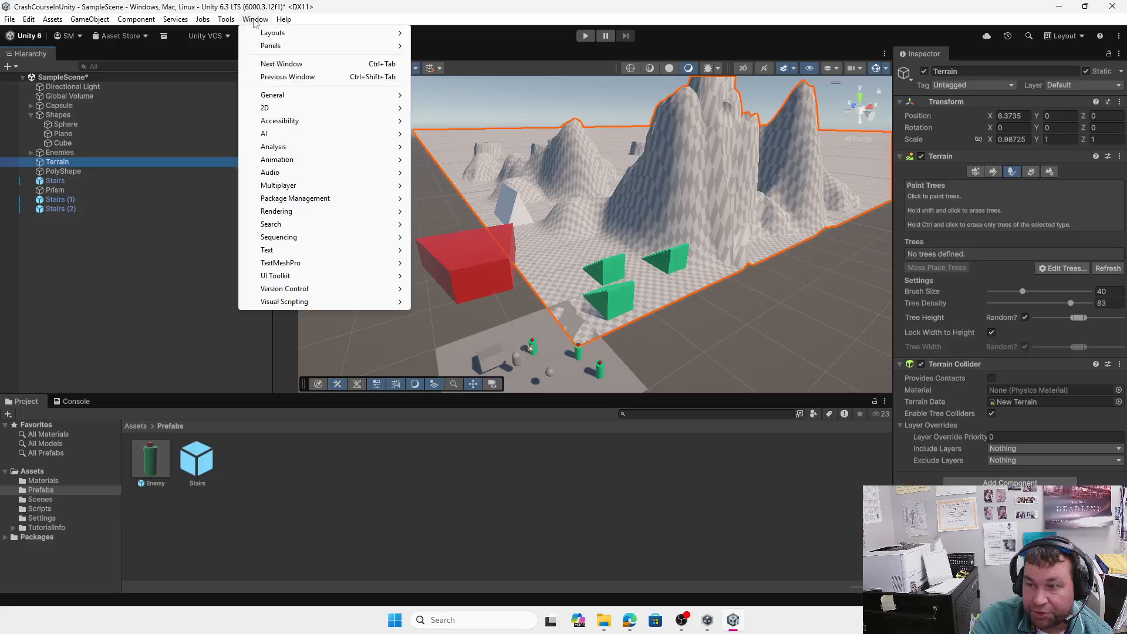
mouse_move(305, 199)
click(486, 199)
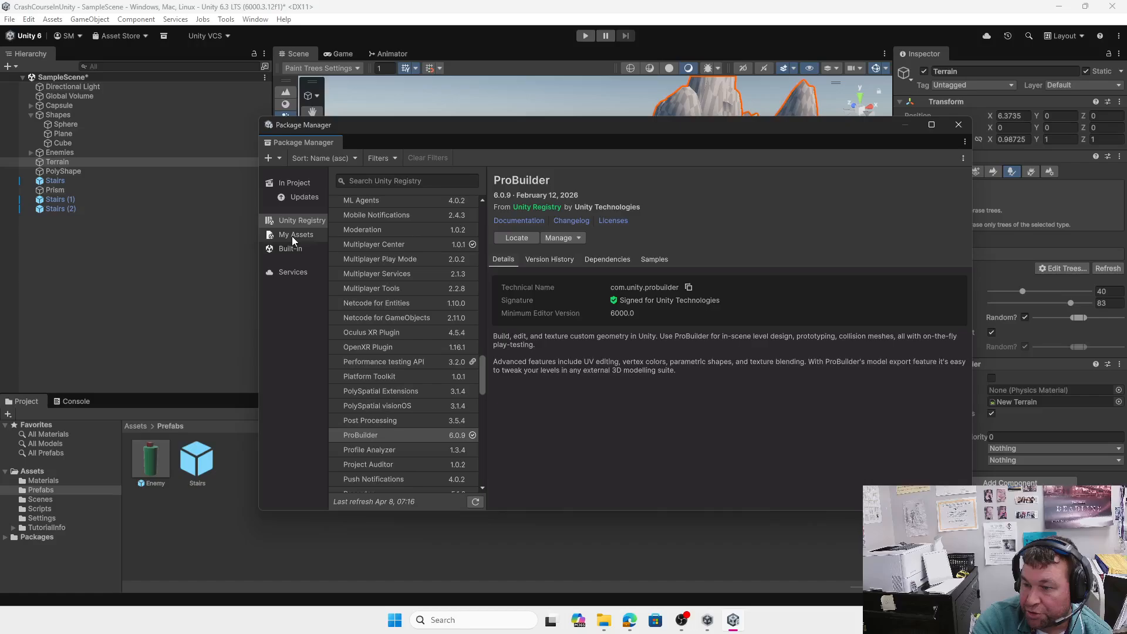
click(293, 234)
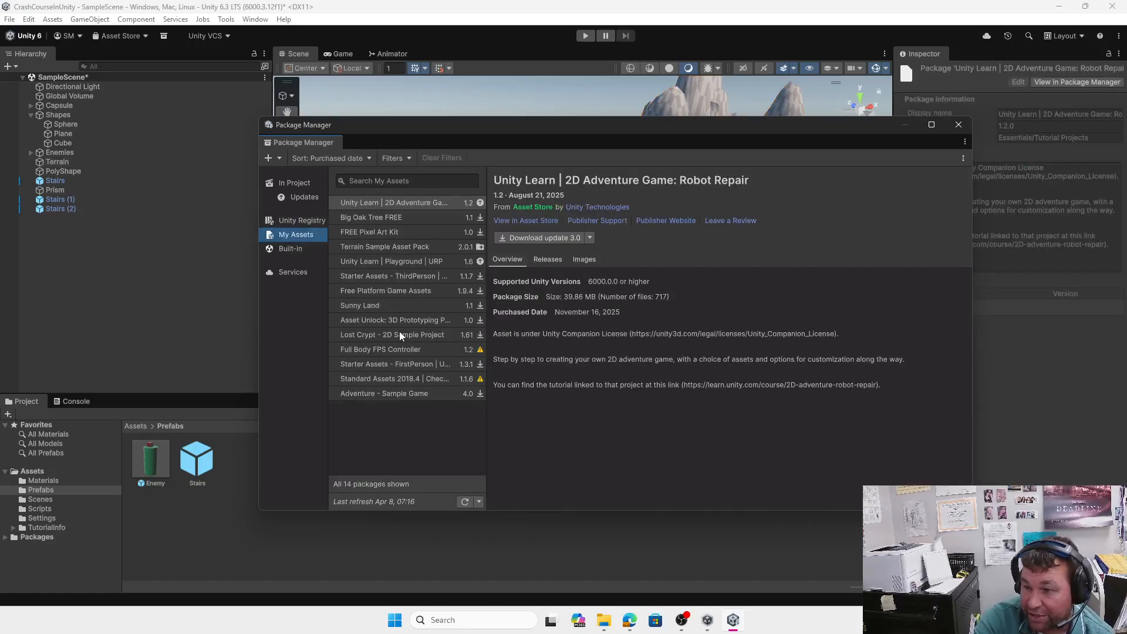
click(396, 248)
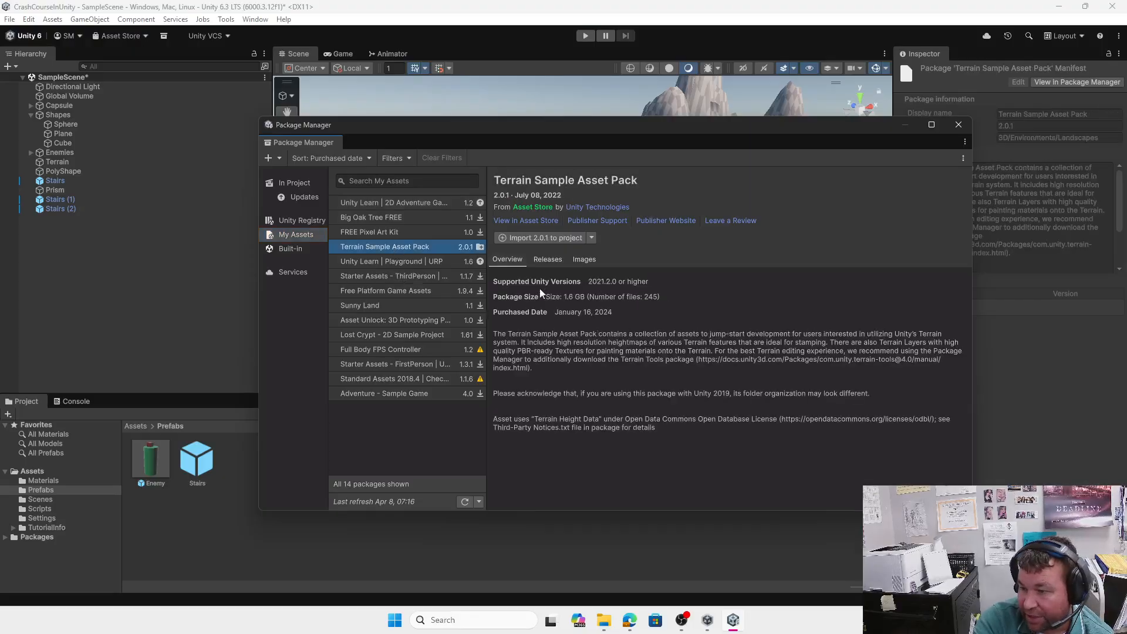
click(564, 237)
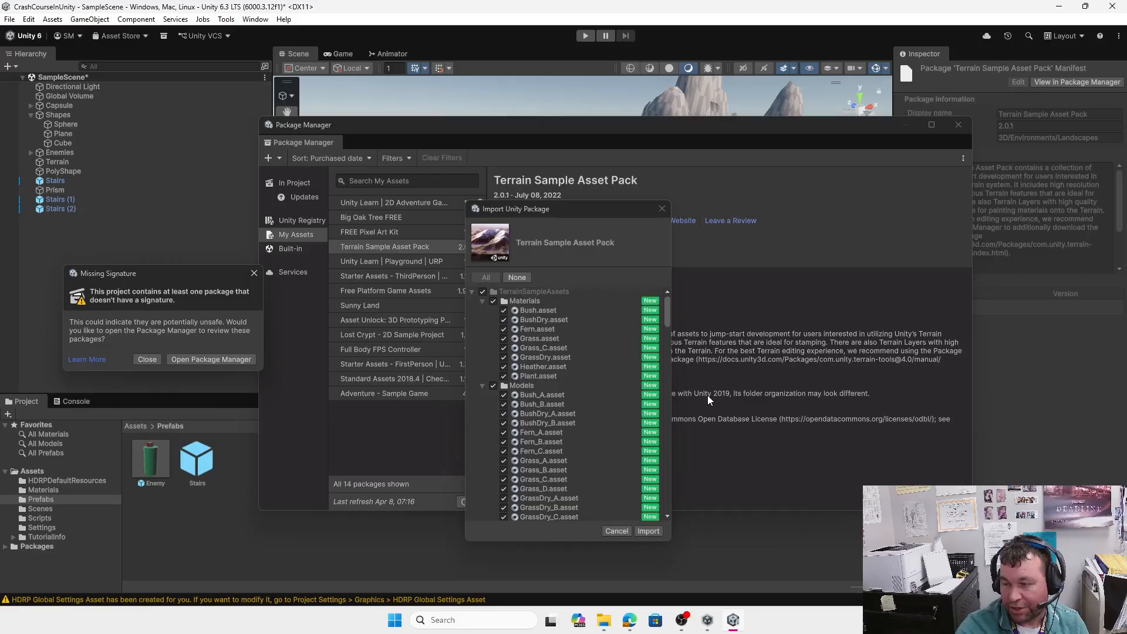
mouse_move(148, 270)
mouse_down()
mouse_move(346, 275)
mouse_move(499, 213)
mouse_up()
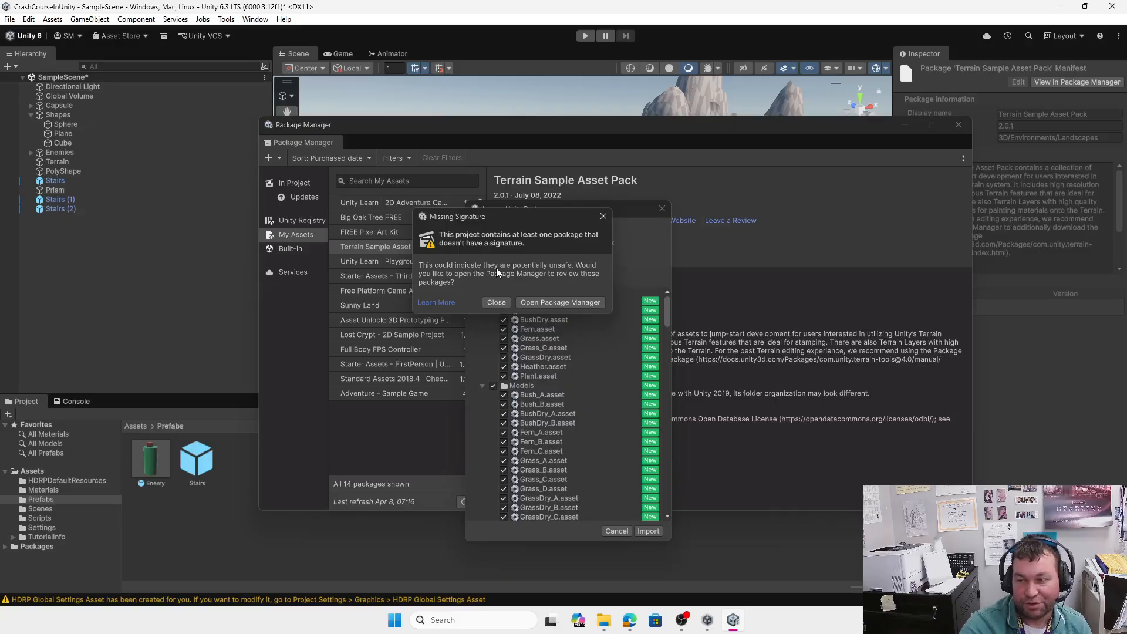
click(497, 303)
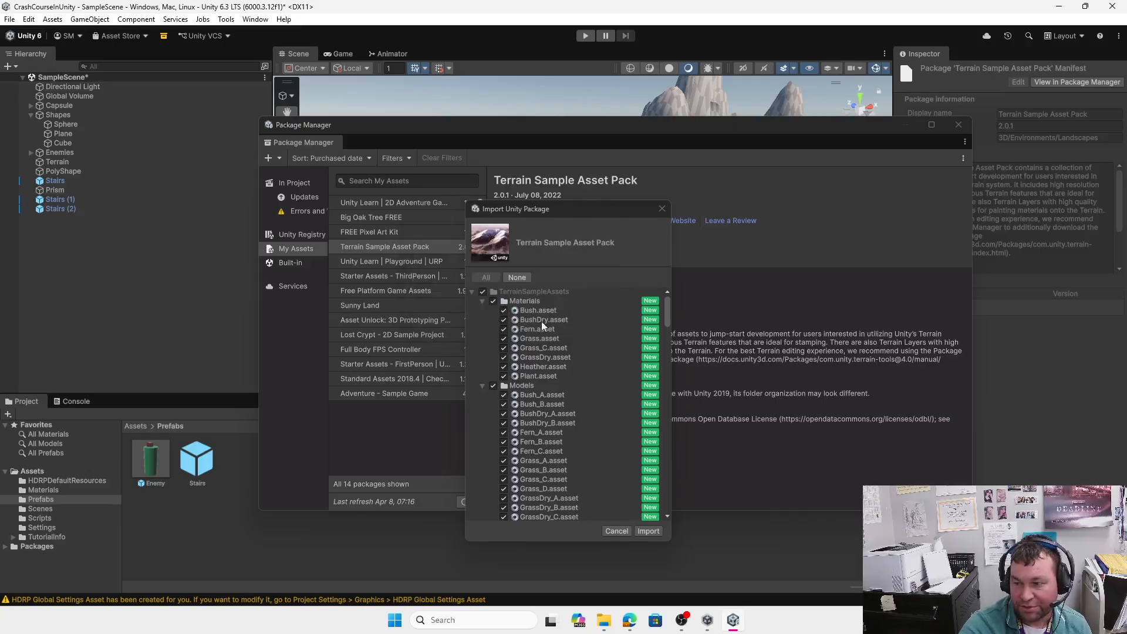
click(649, 531)
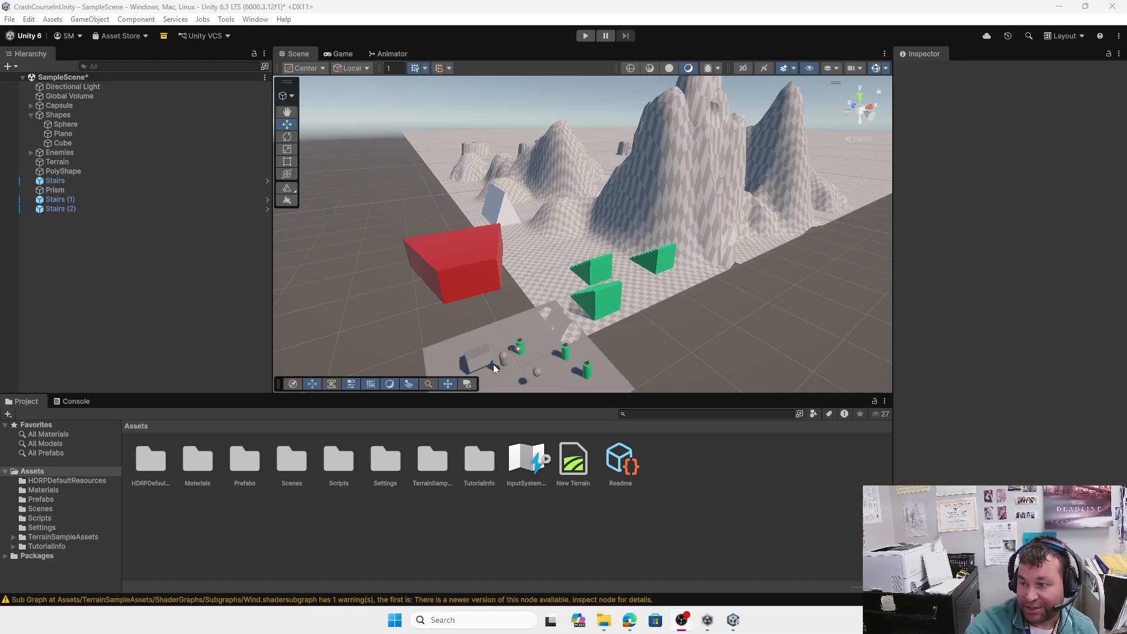
Look through the imported TerrainSampleAssets folder and its Models subfolder, and return to the project's Assets root.
double_click(432, 460)
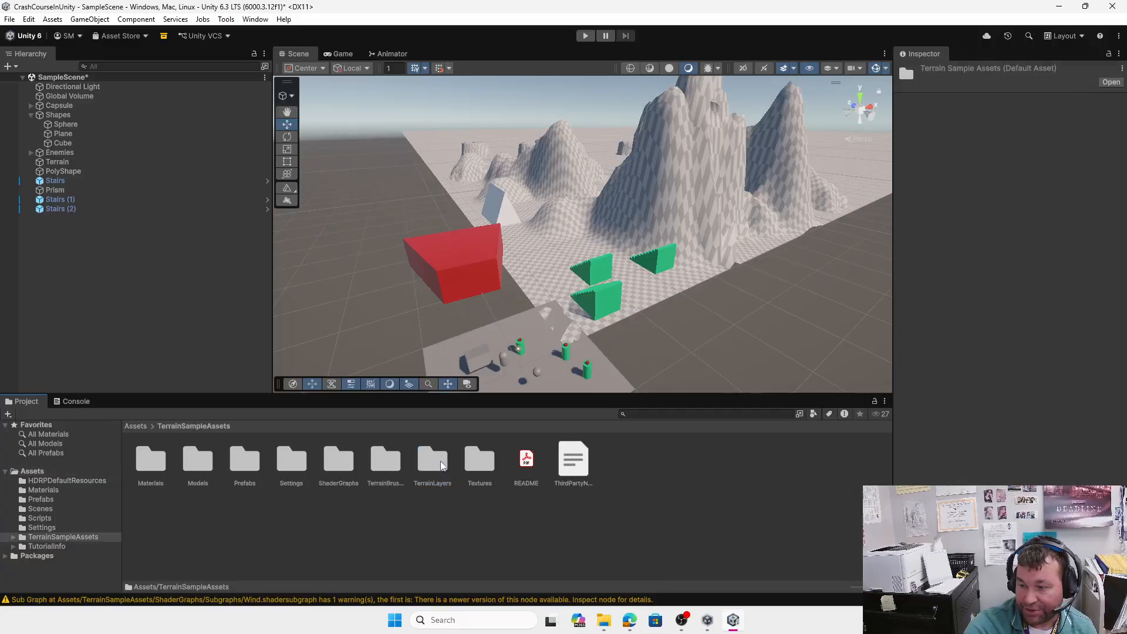
double_click(198, 461)
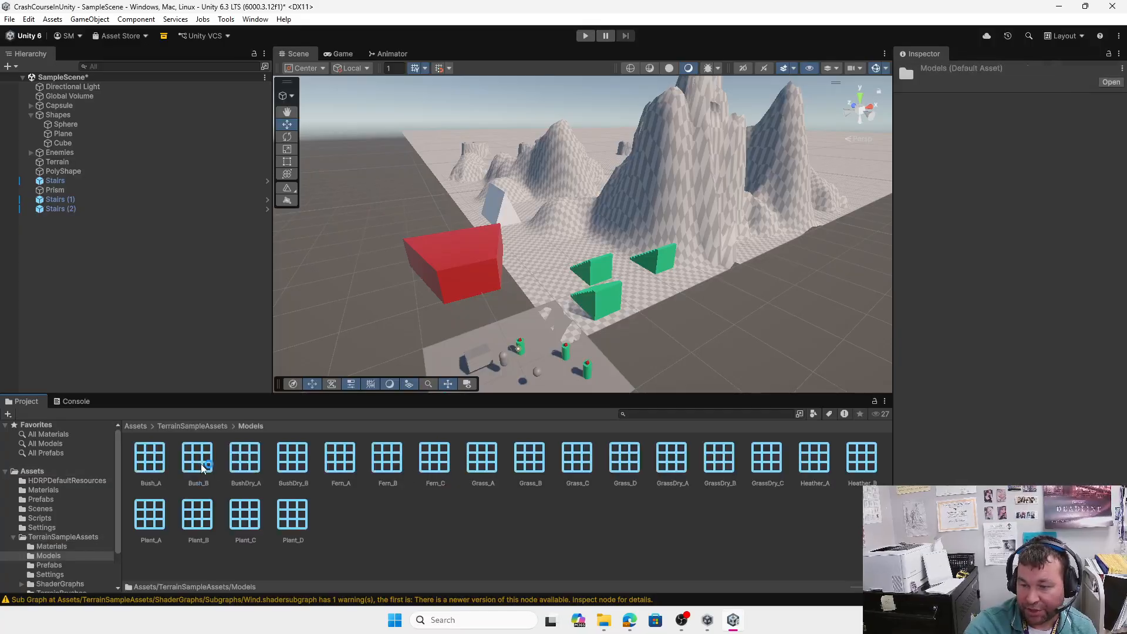
click(209, 426)
click(136, 426)
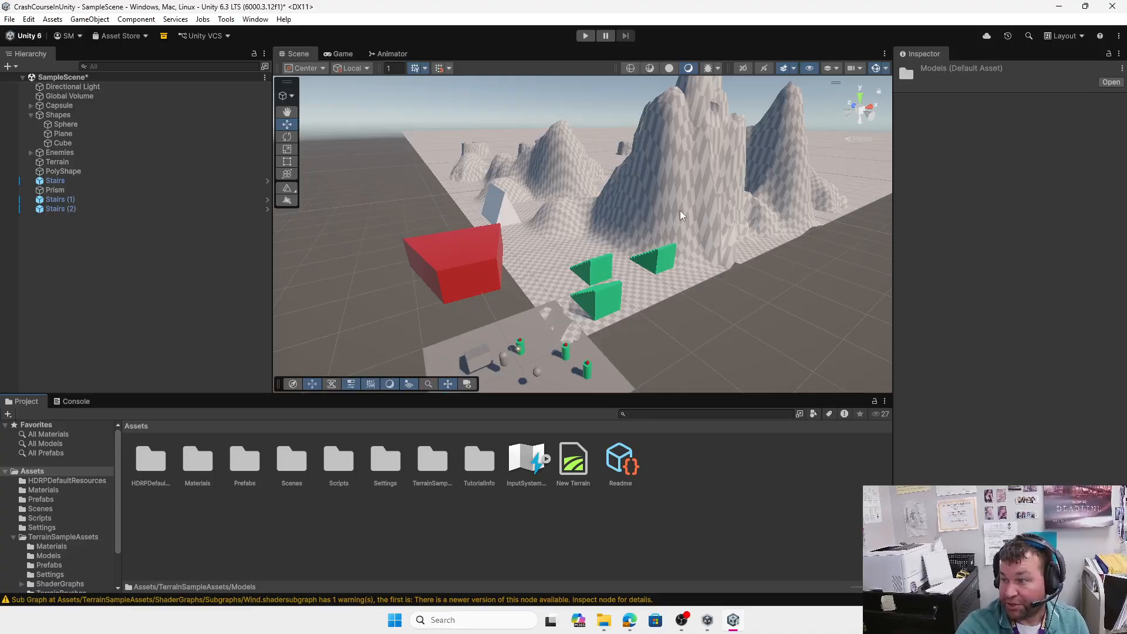
Switch the terrain to Paint Texture and create a terrain layer from the Grass_A base texture.
click(834, 211)
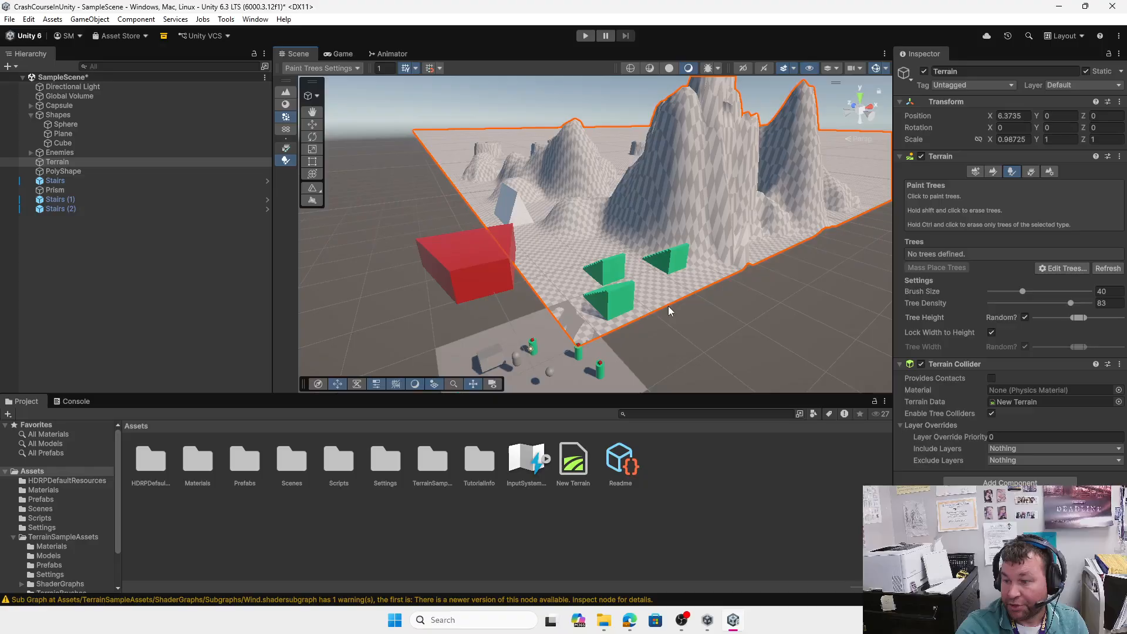
click(995, 172)
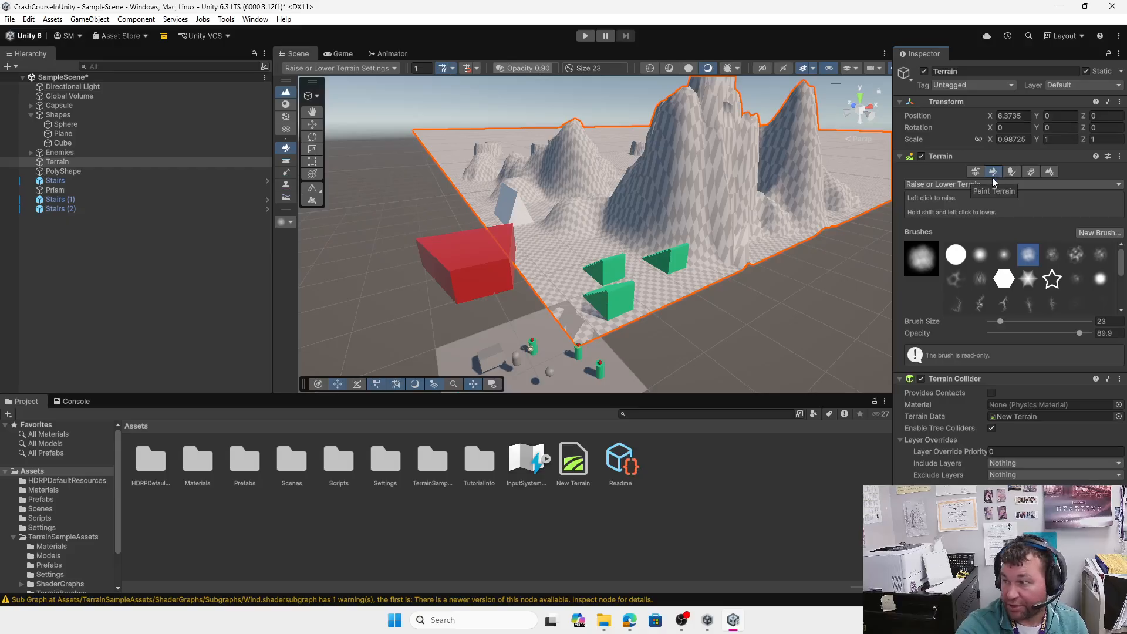
click(981, 185)
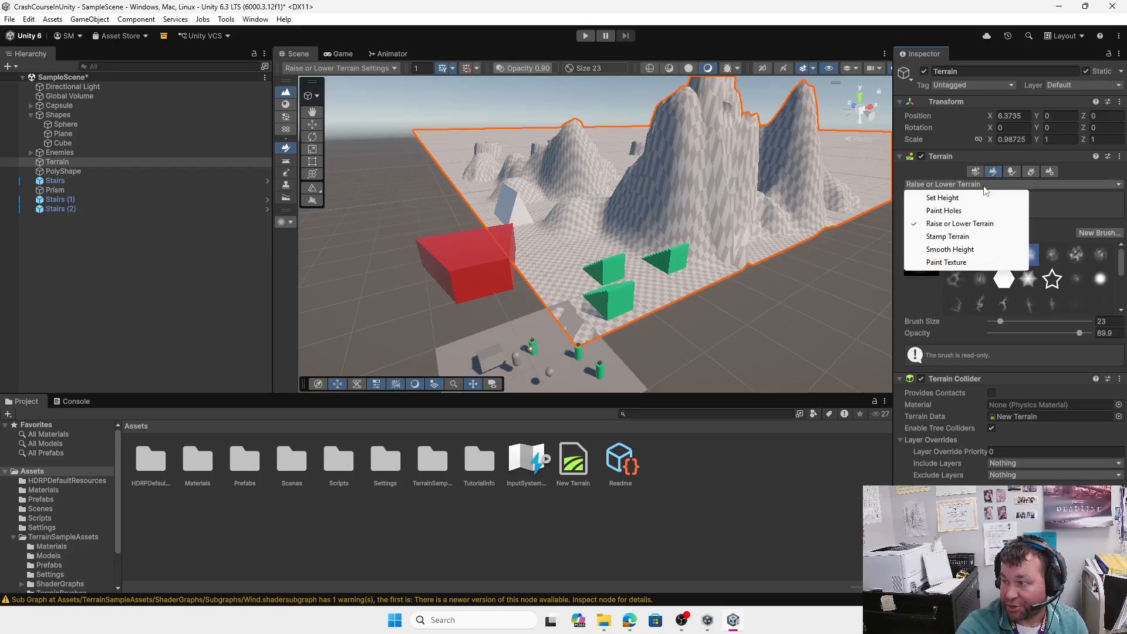
click(942, 261)
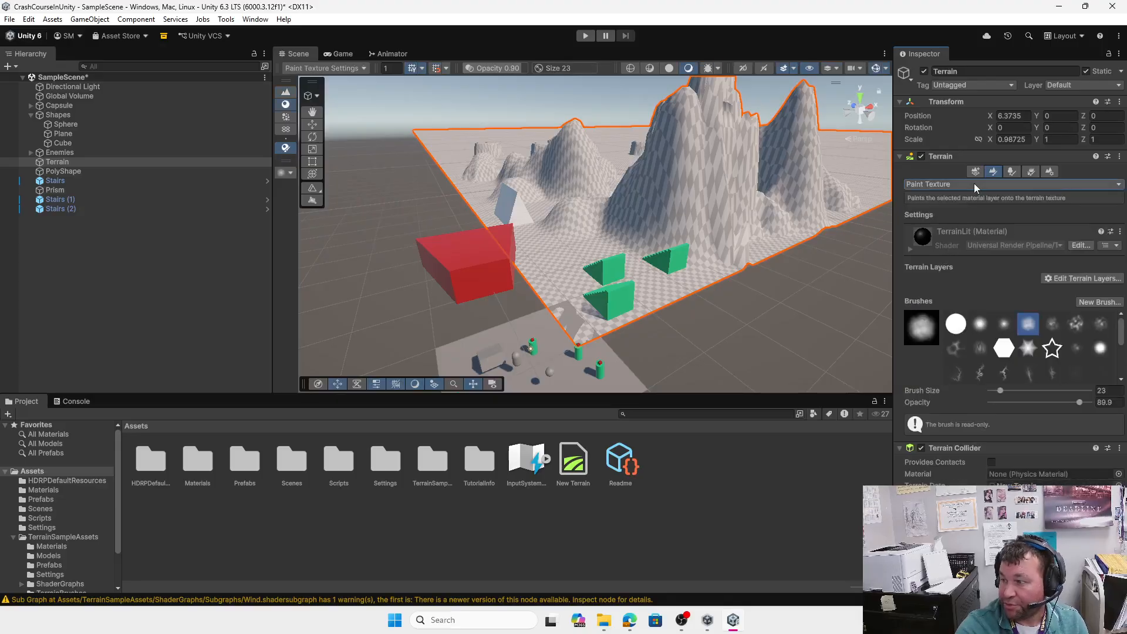
click(1072, 279)
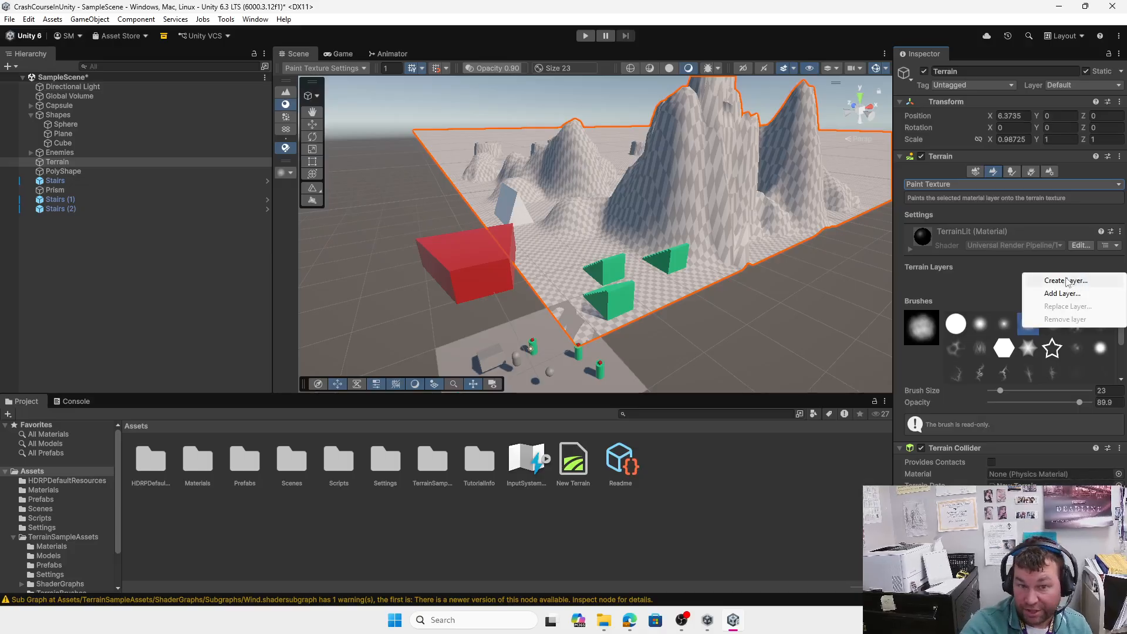
click(1068, 281)
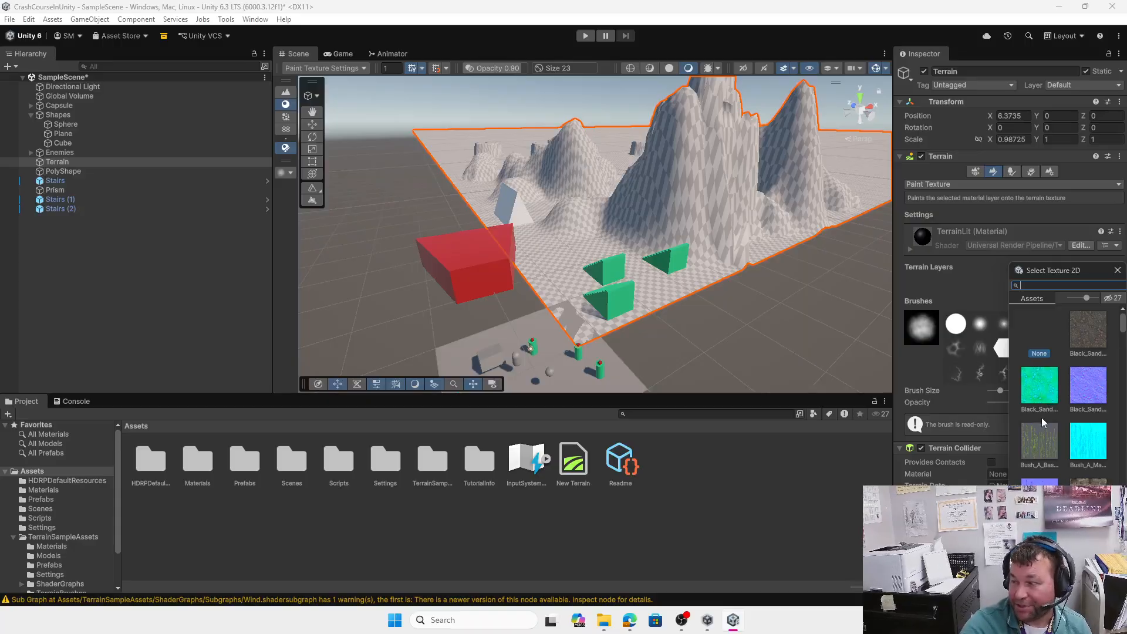
scroll(1079, 405, down, 2)
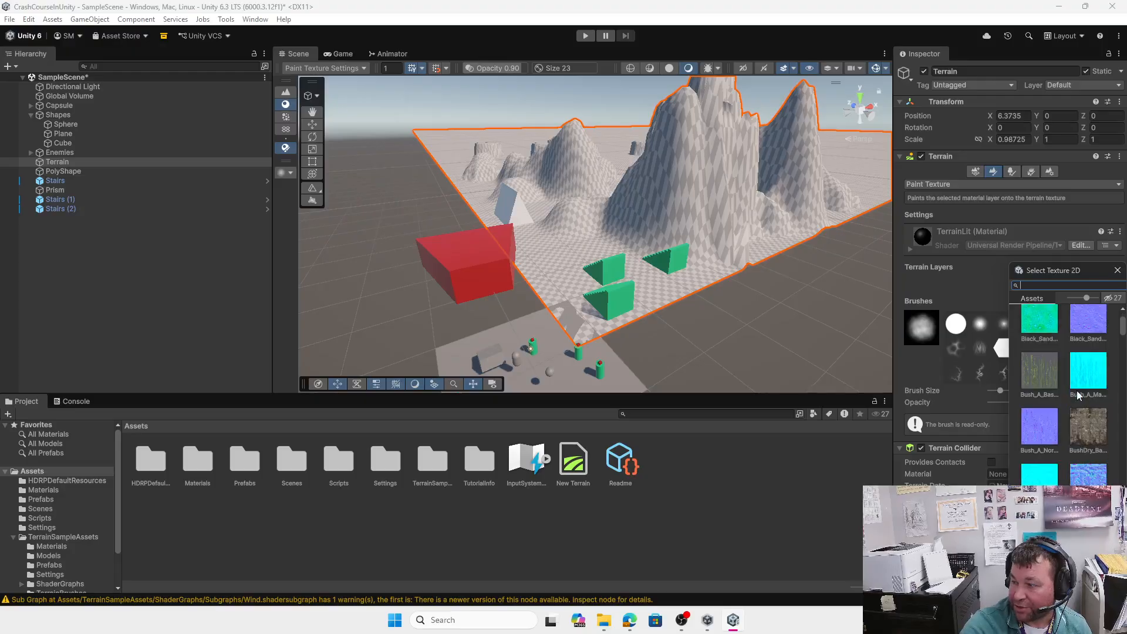
scroll(1062, 403, down, 6)
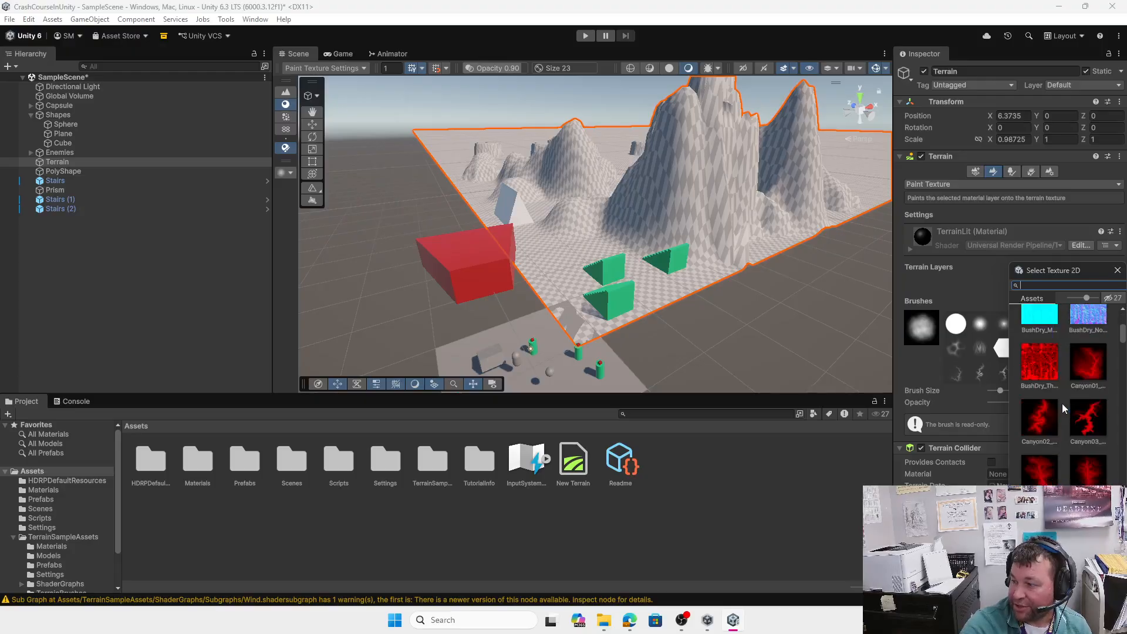
scroll(1068, 424, down, 8)
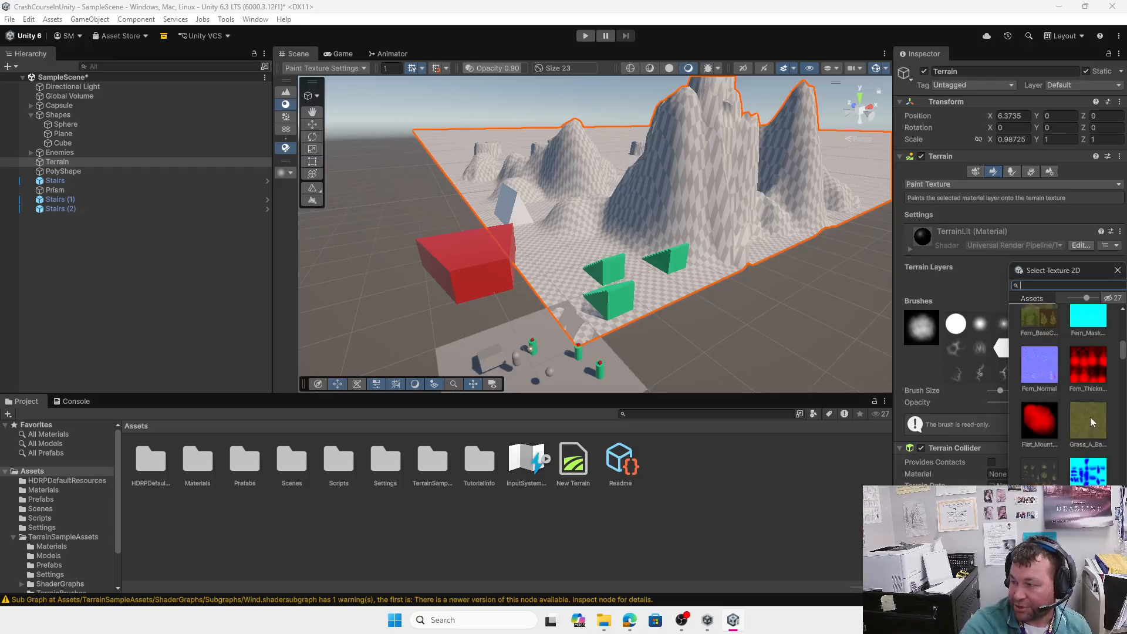
double_click(1089, 418)
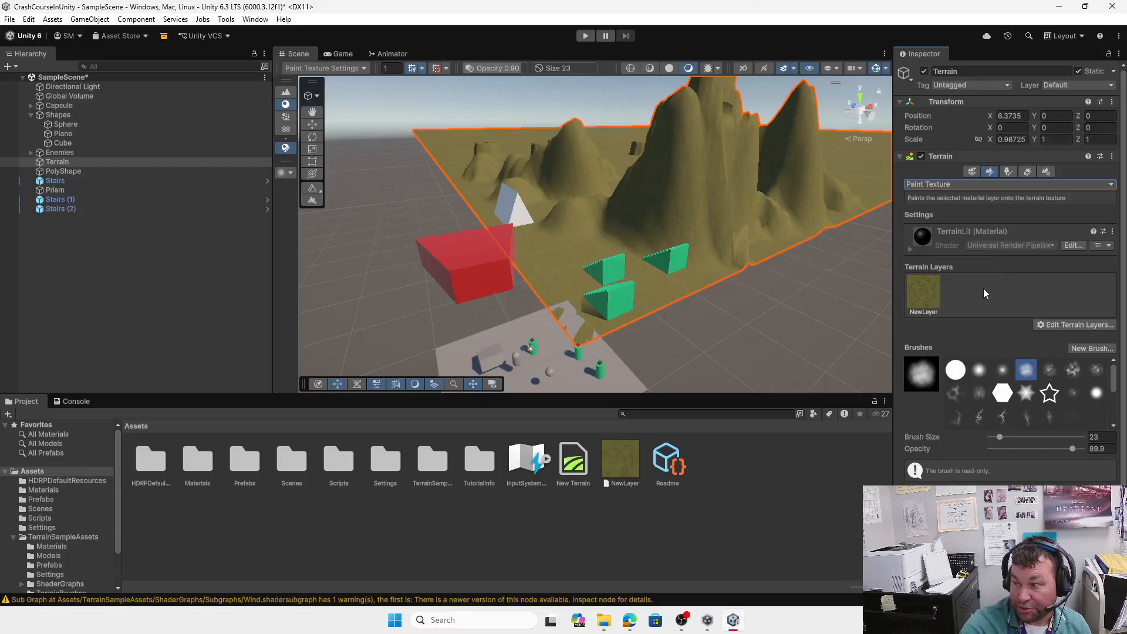
Add the existing Black_Sand_Terrain layer to the terrain as a second paintable layer.
click(1064, 325)
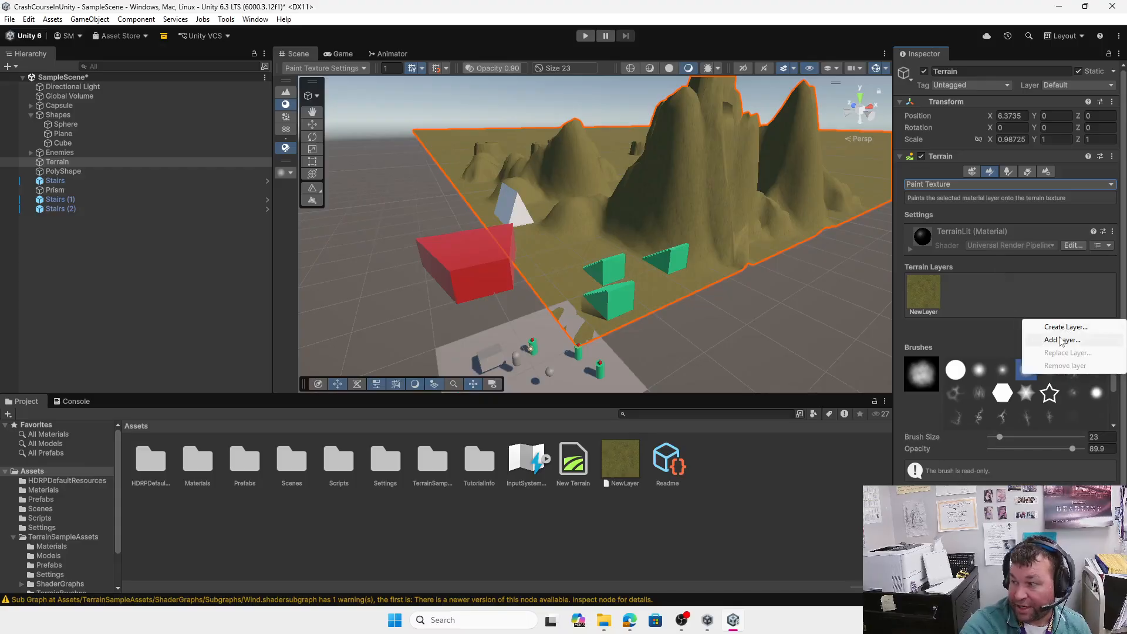
click(1062, 340)
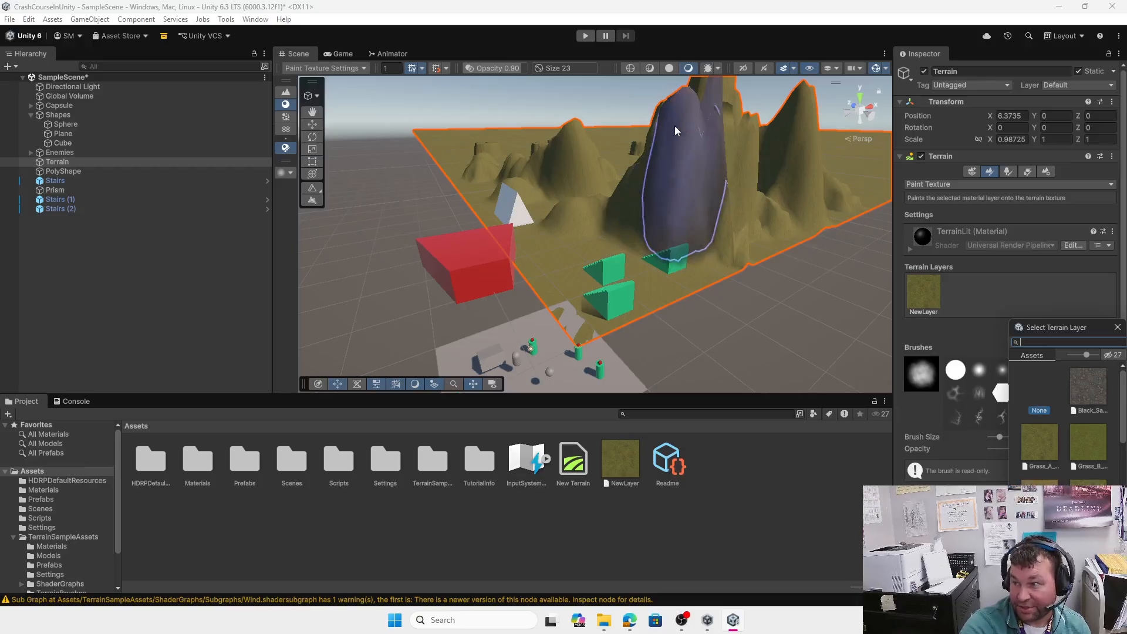
double_click(1087, 386)
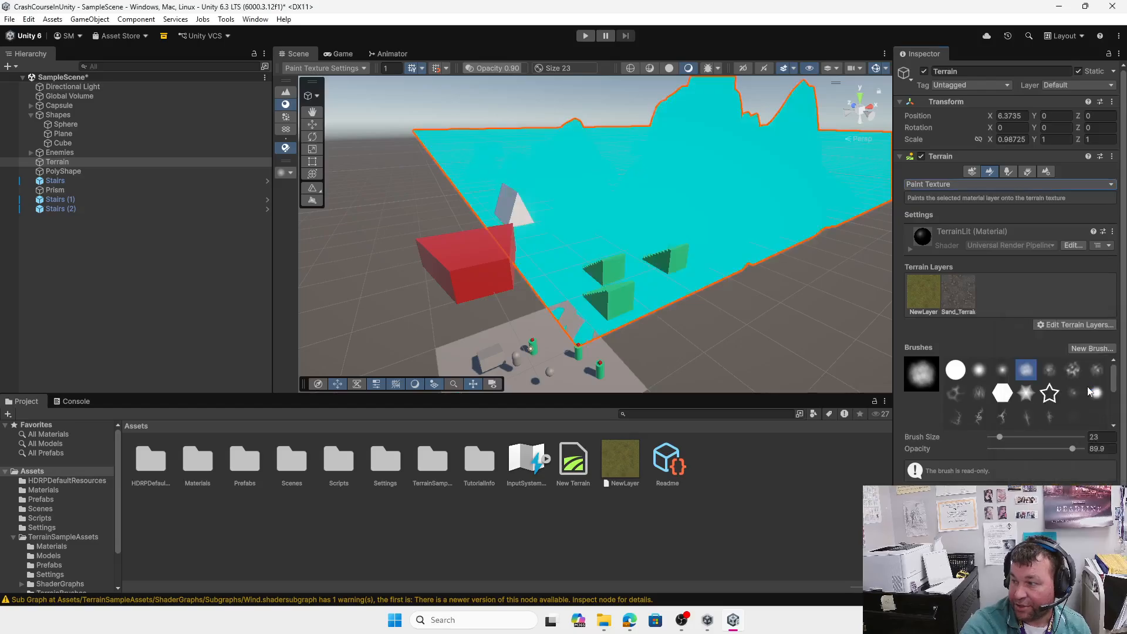
Paint the Black_Sand_Terrain layer over the tallest mountain using the soft round builtin_brush_2 at size 23.
click(963, 297)
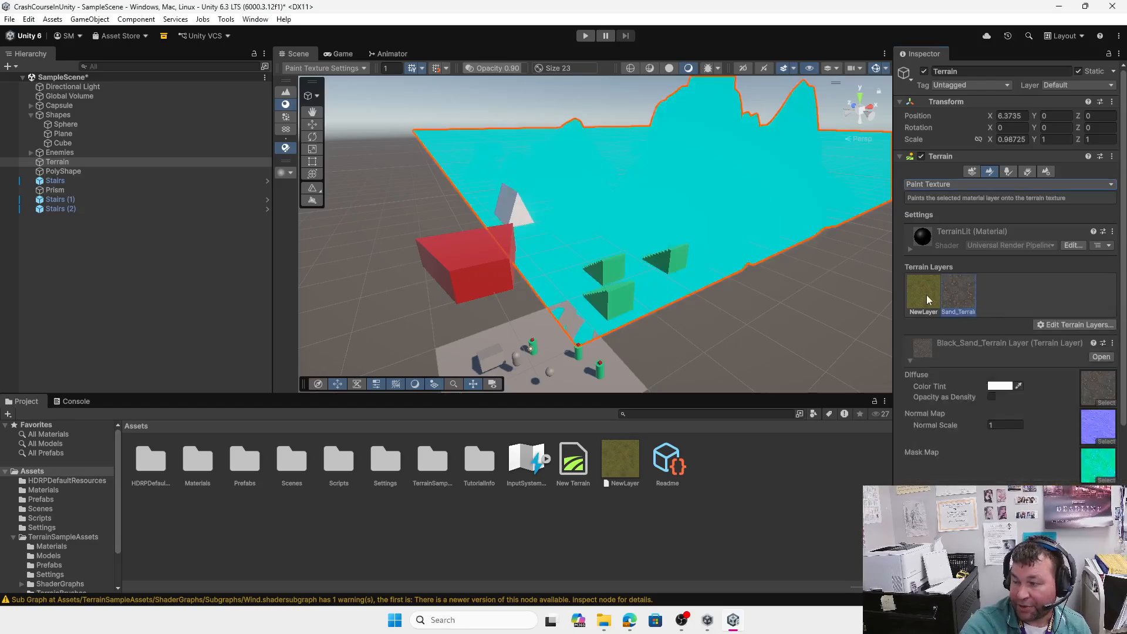
scroll(1009, 446, down, 5)
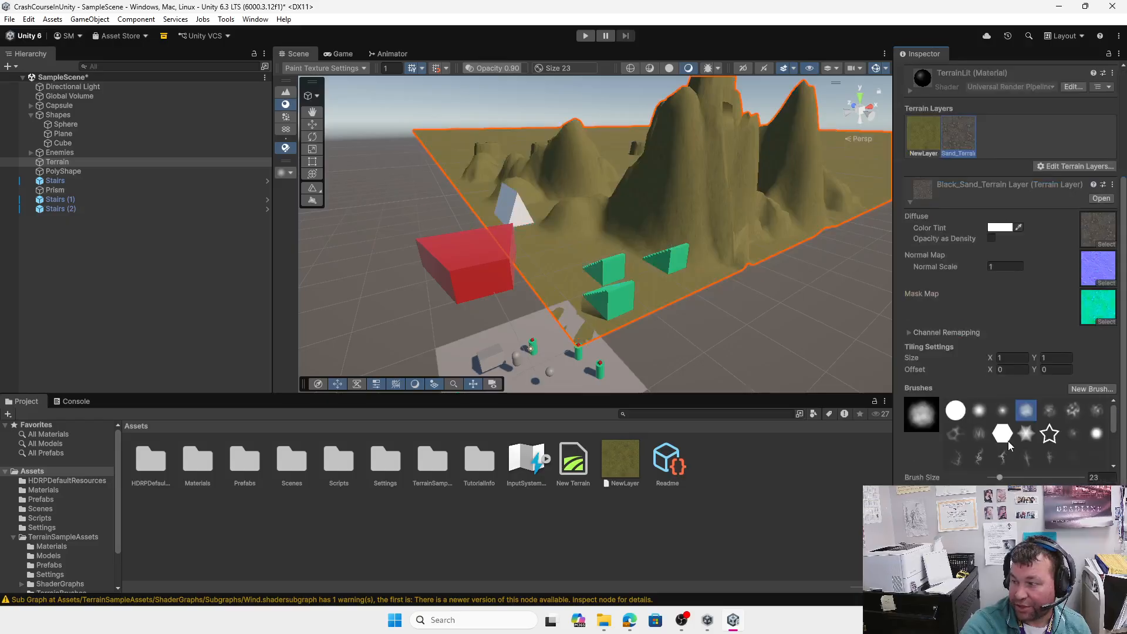
click(980, 413)
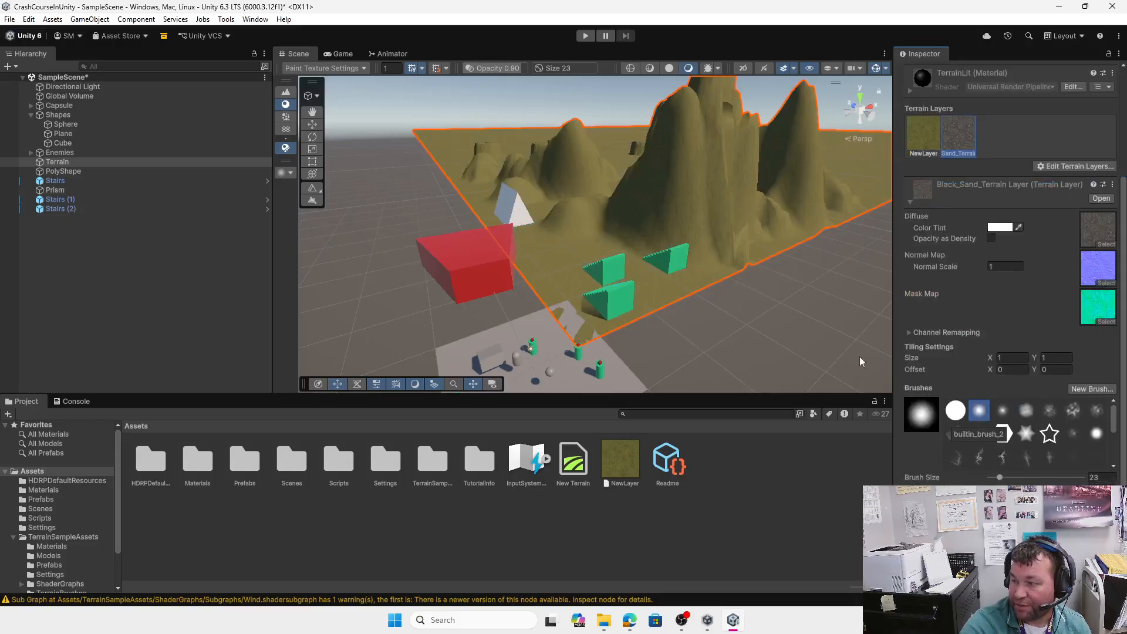
scroll(706, 172, up, 2)
scroll(705, 171, up, 1)
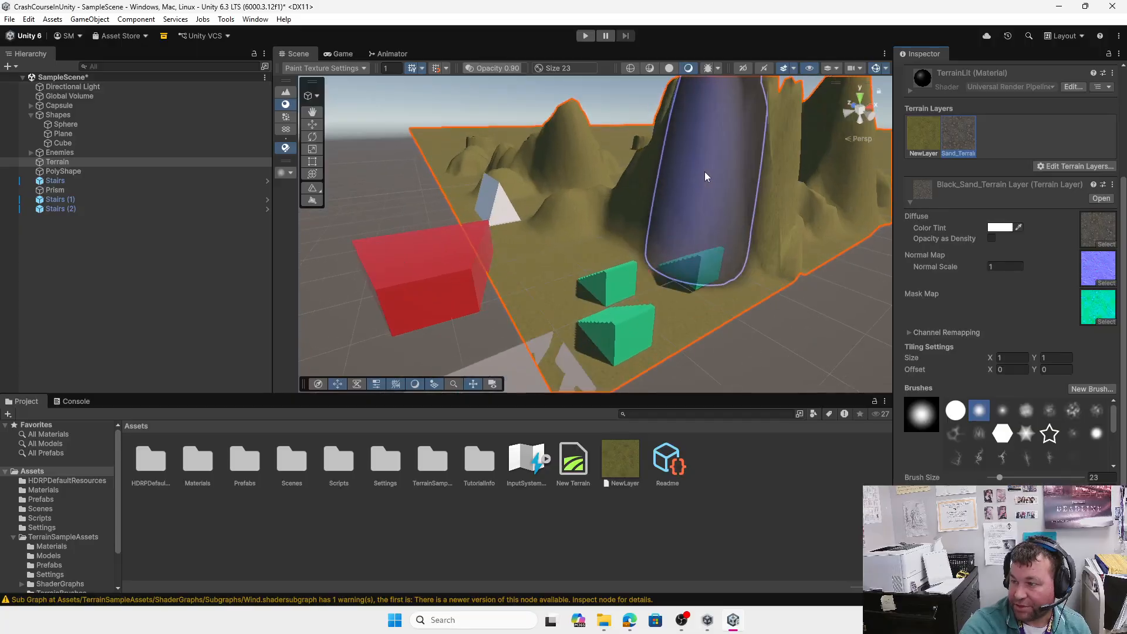
middle_drag(704, 172, 568, 302)
mouse_move(620, 169)
mouse_down()
mouse_move(657, 201)
mouse_move(694, 182)
mouse_move(710, 188)
mouse_up()
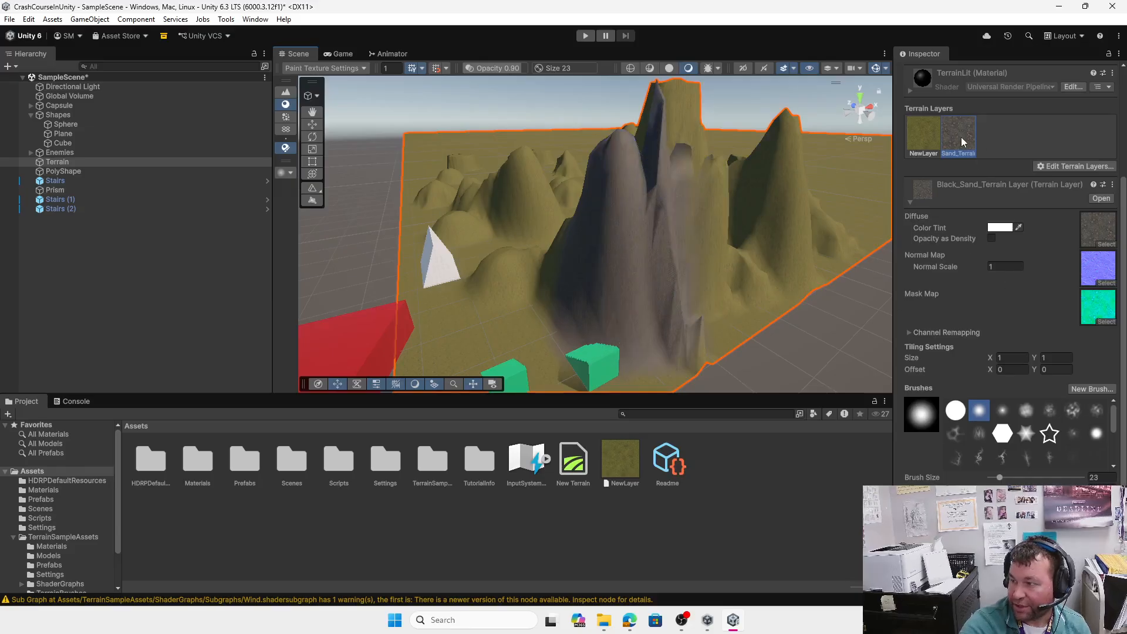
Reduce the brush size to 4 and paint the black sand layer on the smaller hills beside the tallest mountain.
click(1099, 236)
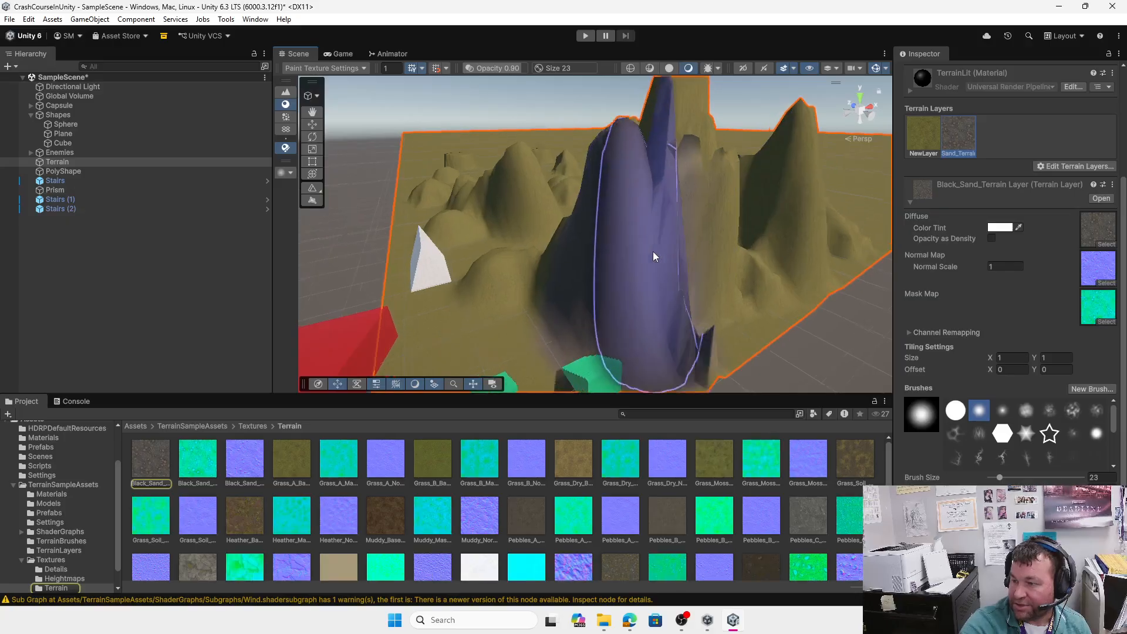
scroll(652, 252, up, 8)
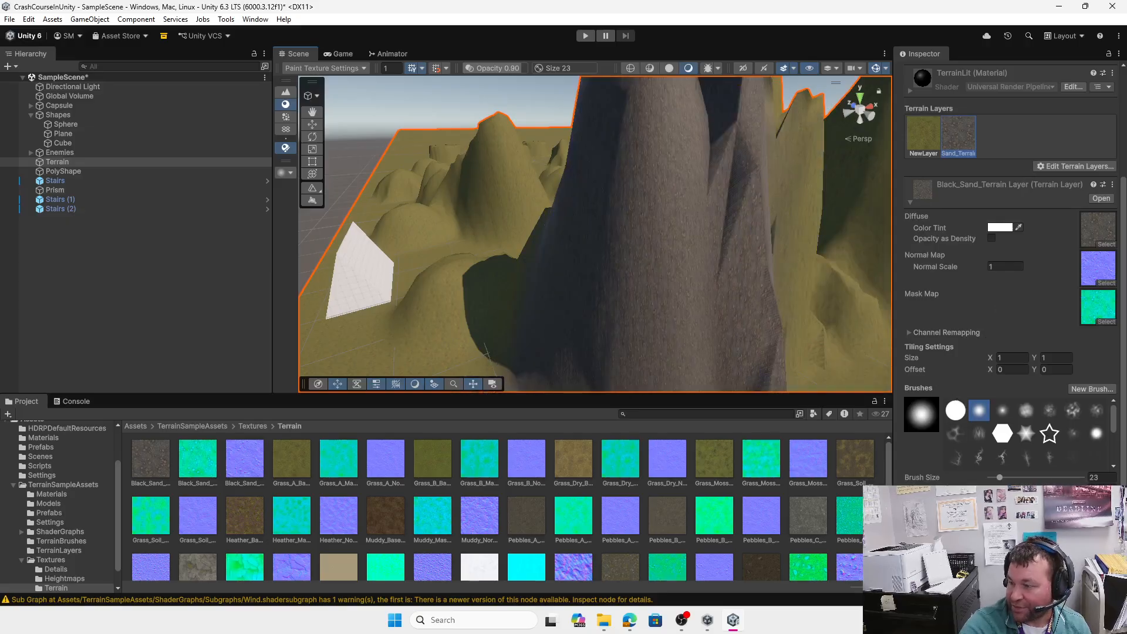
drag(1000, 479, 997, 479)
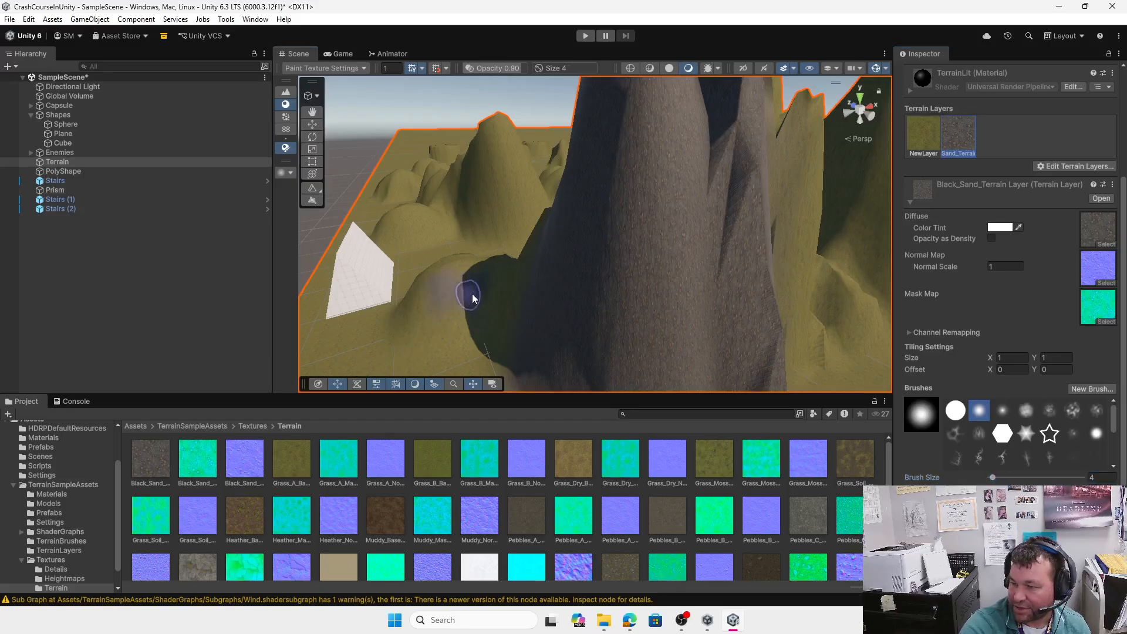
mouse_move(471, 273)
mouse_down()
mouse_move(441, 270)
mouse_move(448, 302)
mouse_move(497, 306)
mouse_up()
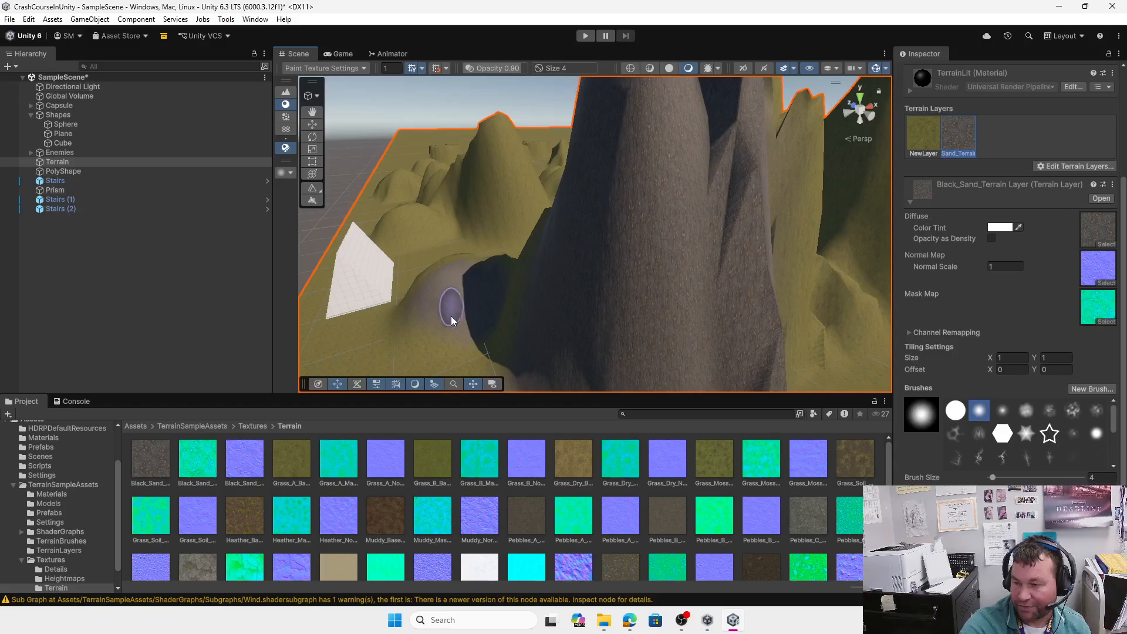
mouse_move(414, 325)
mouse_down()
mouse_move(376, 331)
mouse_move(395, 327)
mouse_up()
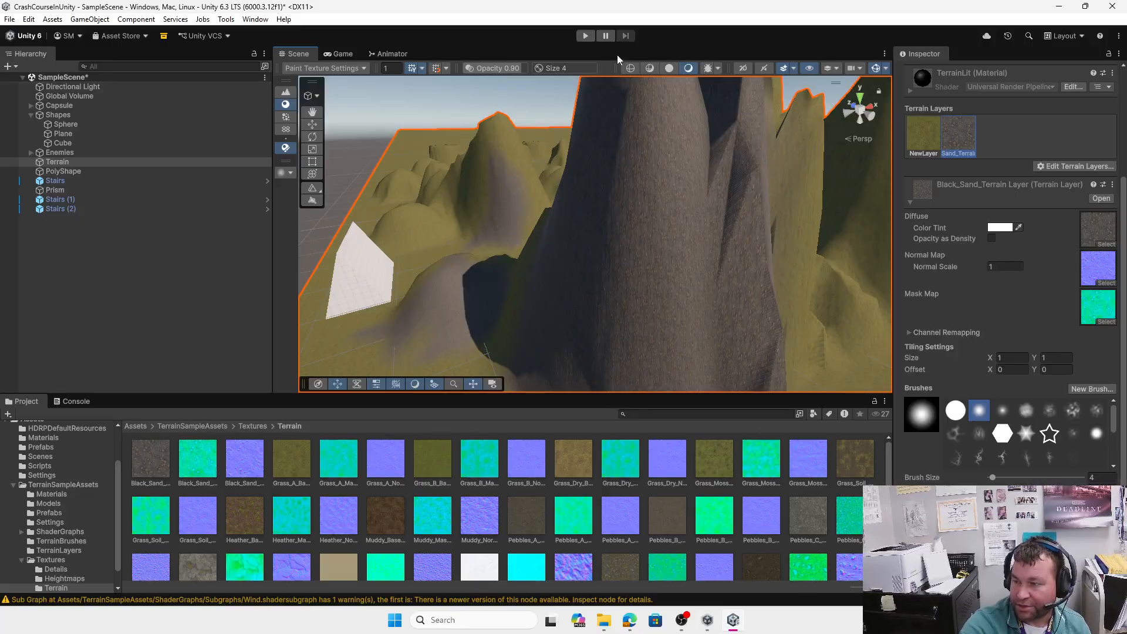
Run the game to check the textured terrain from the first-person view.
click(585, 37)
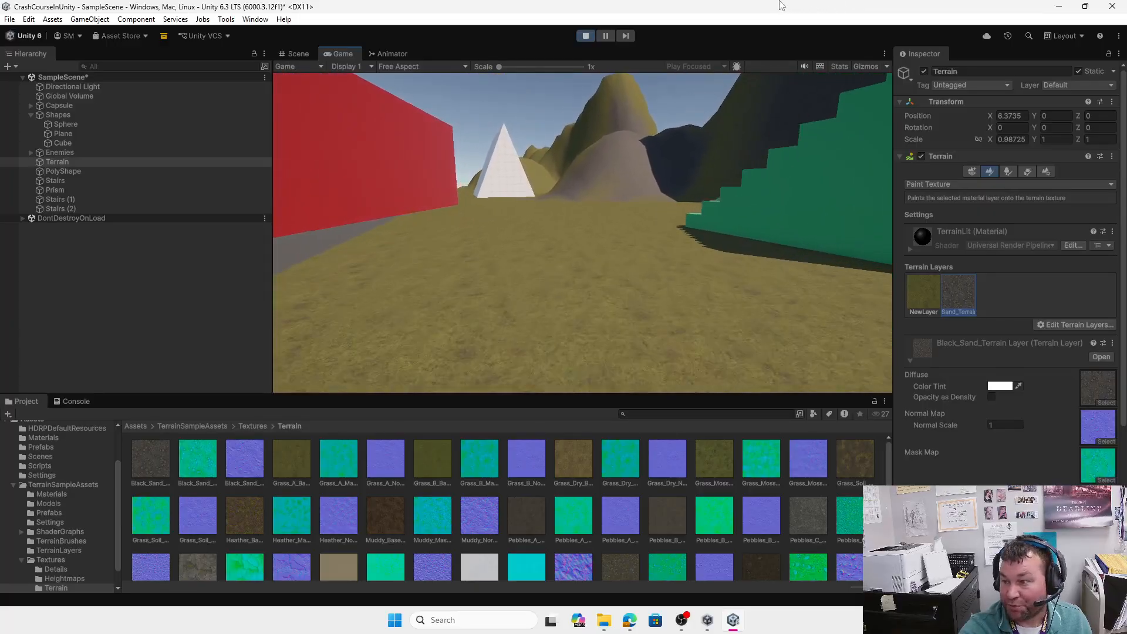
Walk past the white pyramid and around the black sand hill to inspect the painted textures up close, and stop the game.
key(w)
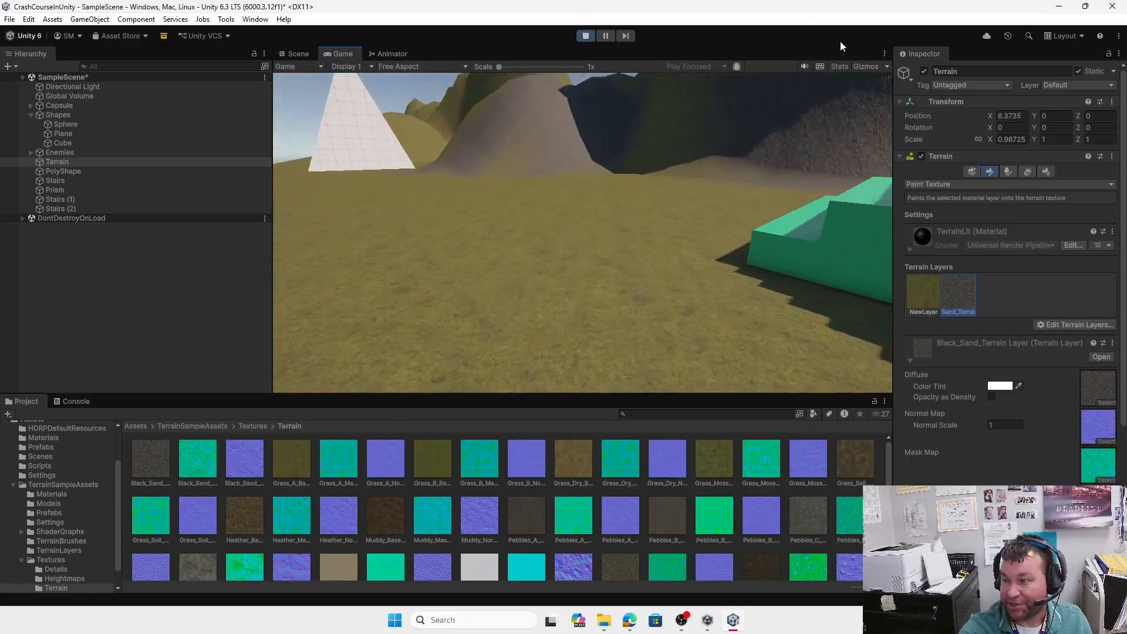
key(w)
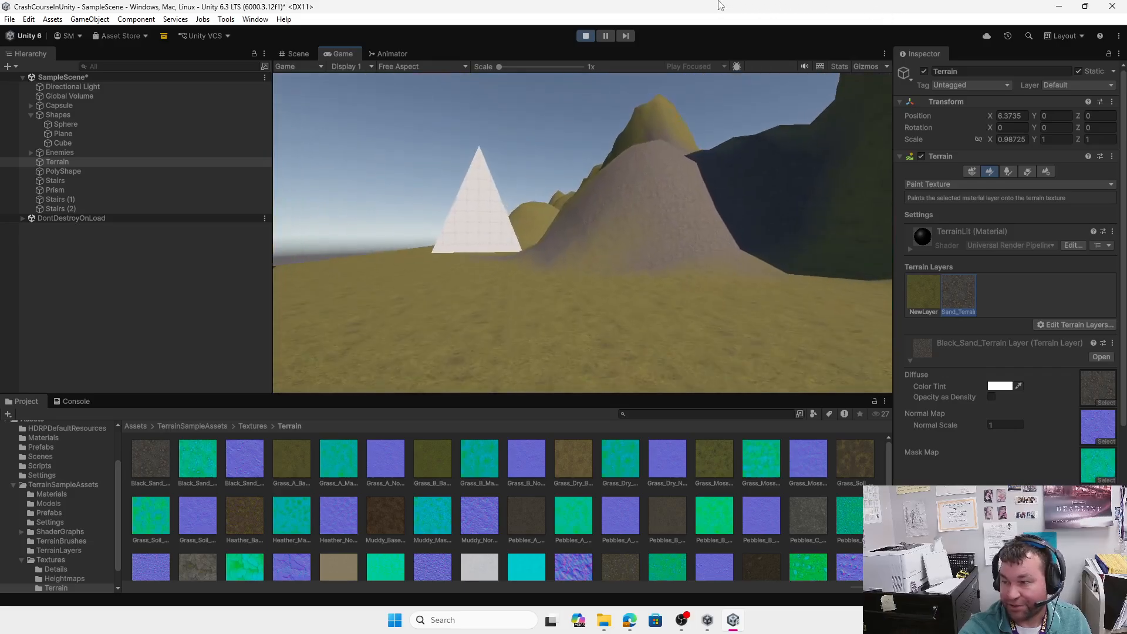
key(w)
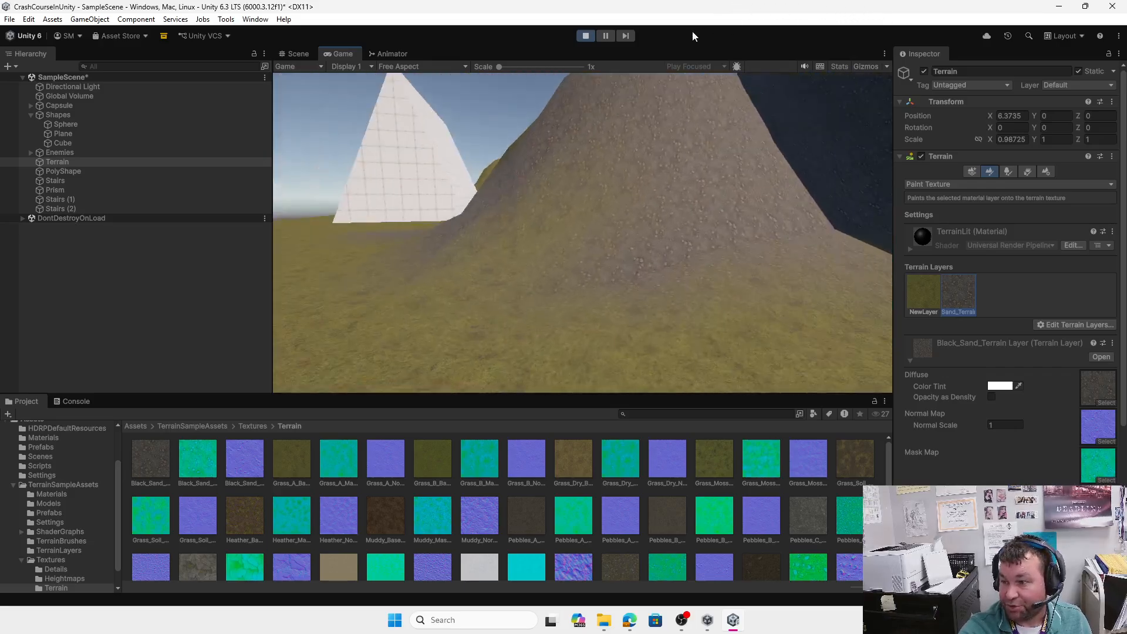
key(w)
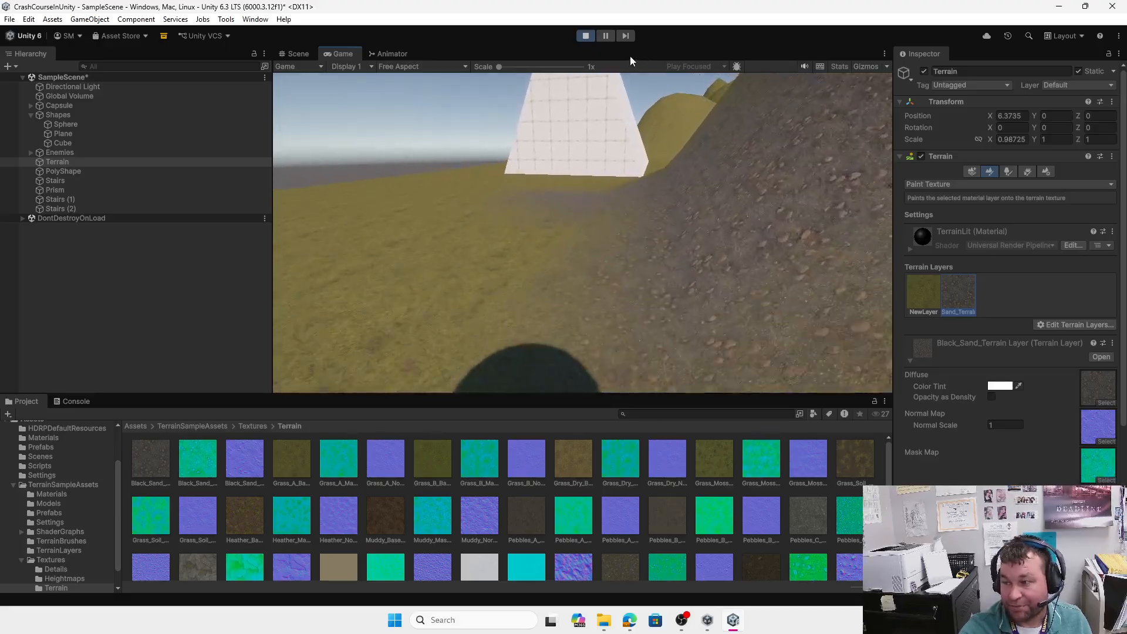
key(w)
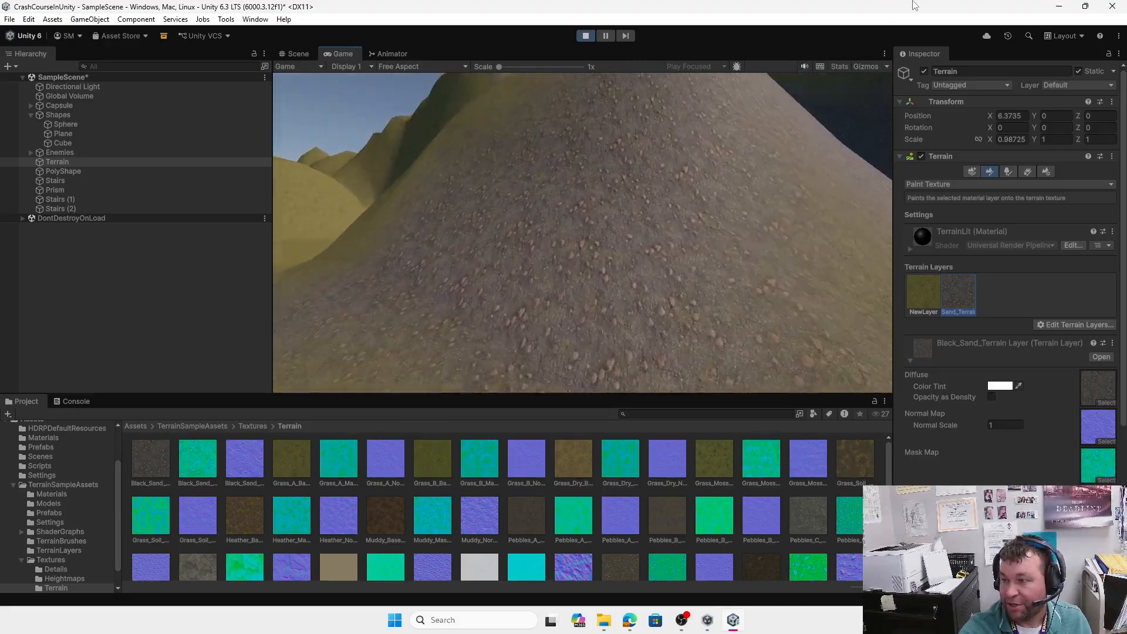
key(w)
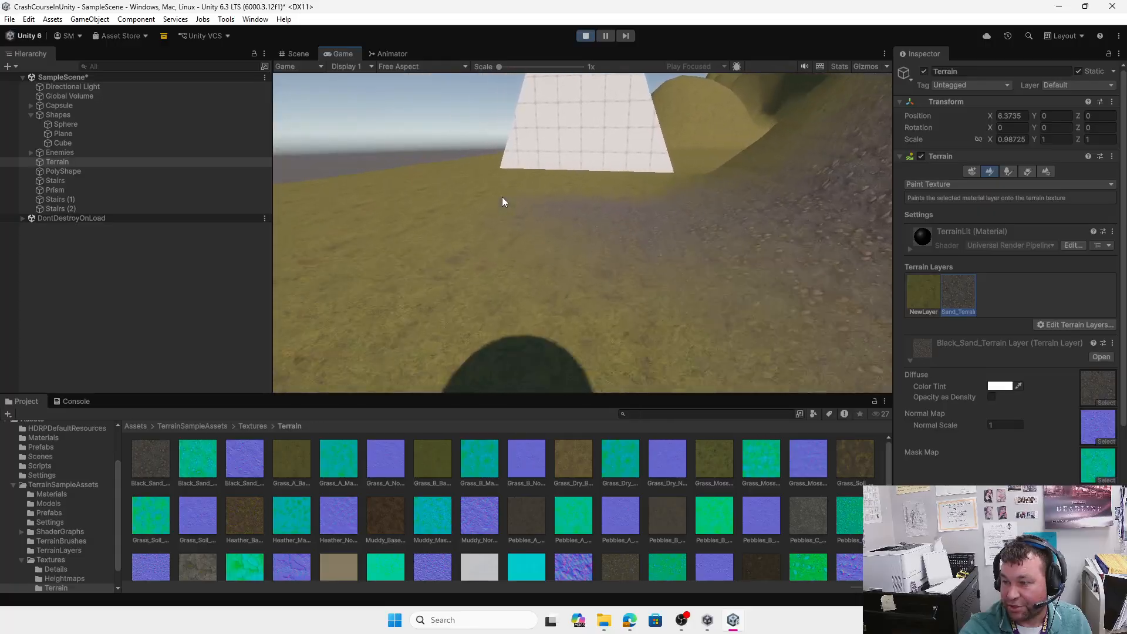
key(w)
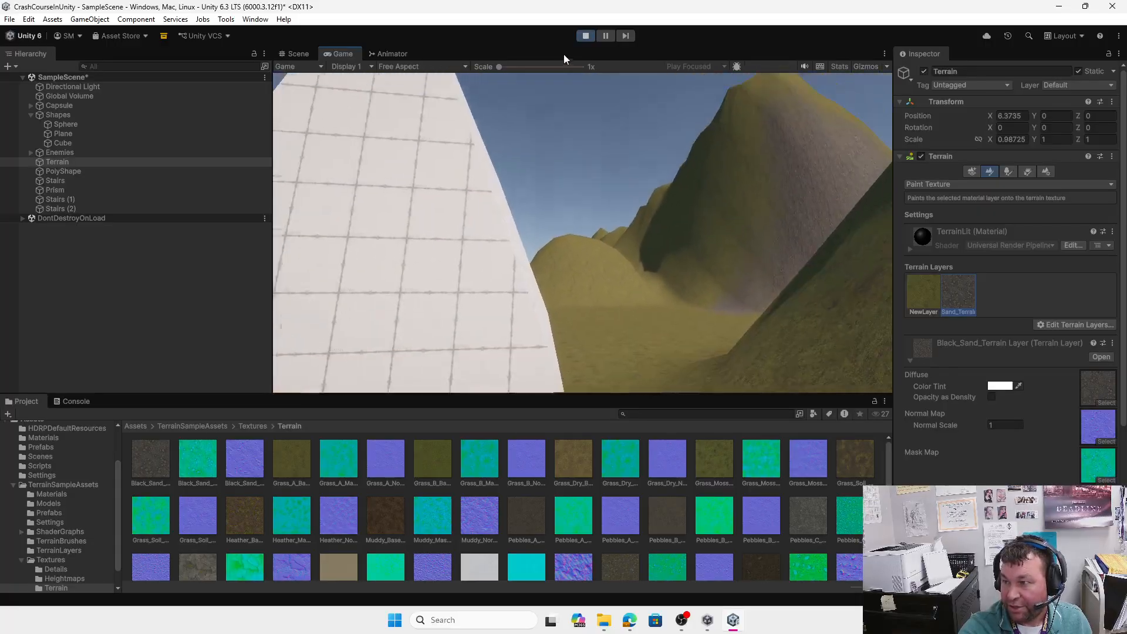
click(585, 36)
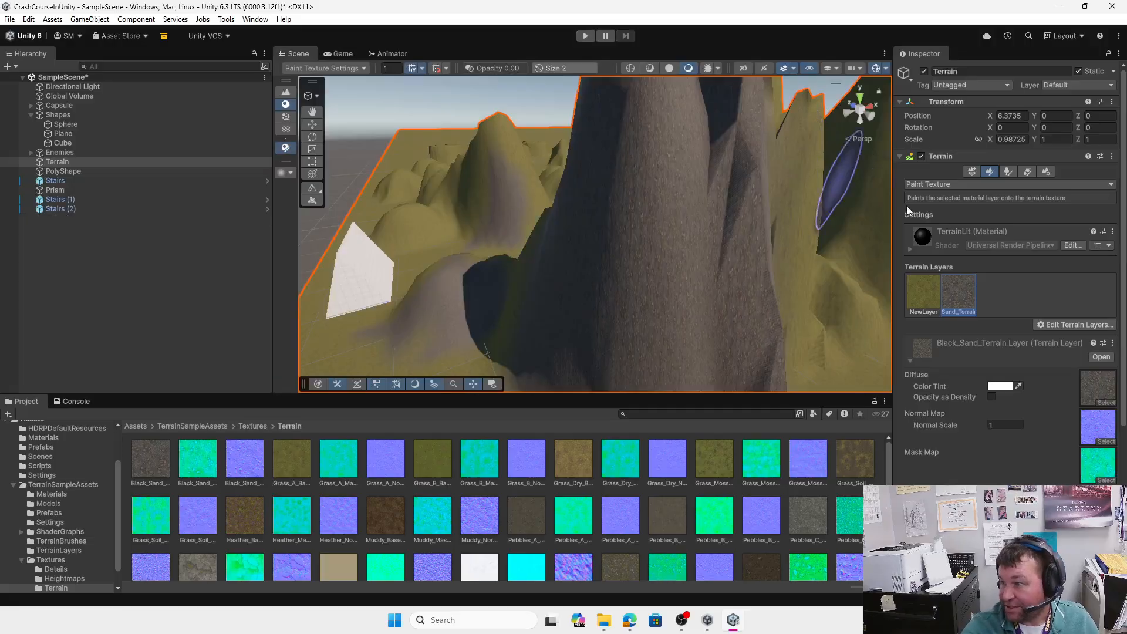
Add the Bush_A prefab to the terrain as a paintable tree, keeping the bend factor at 0.
click(1008, 171)
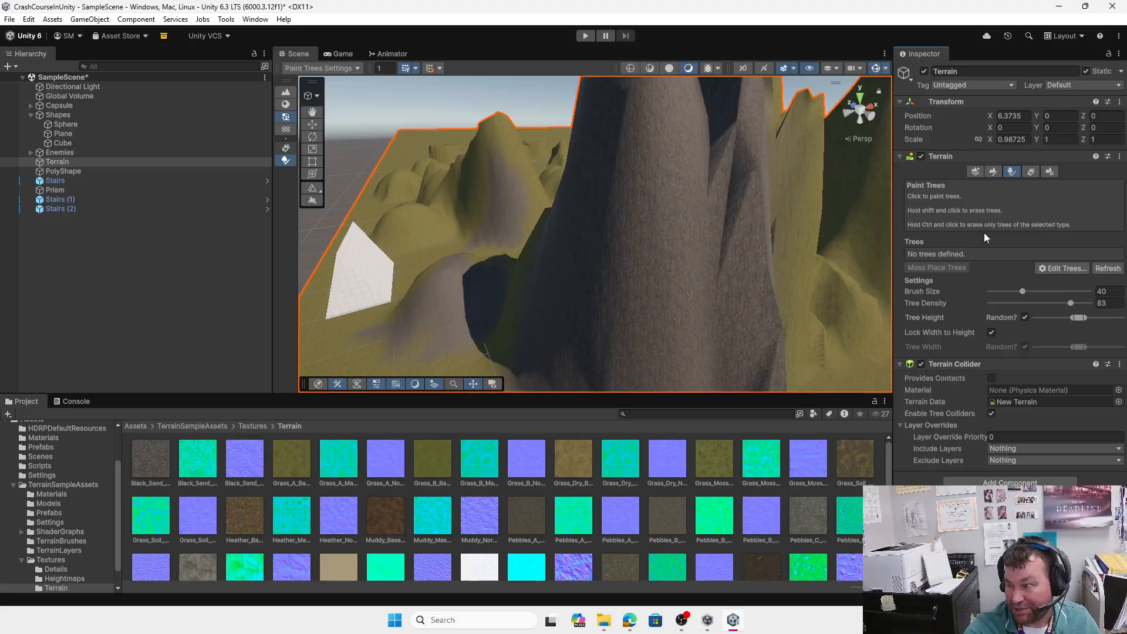
click(1064, 268)
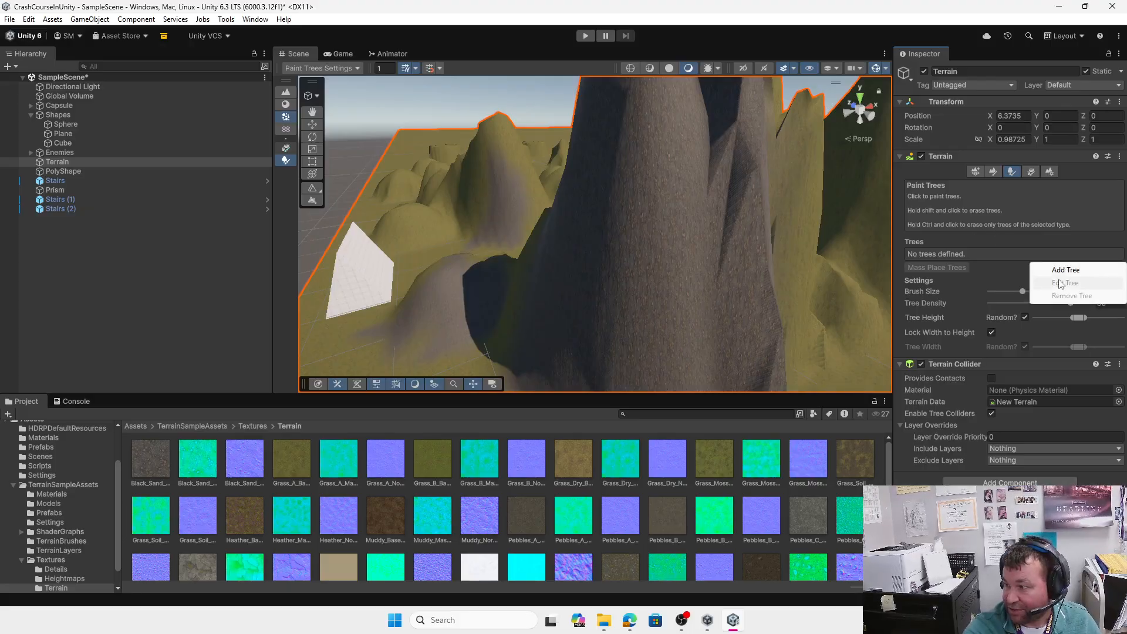
click(1065, 273)
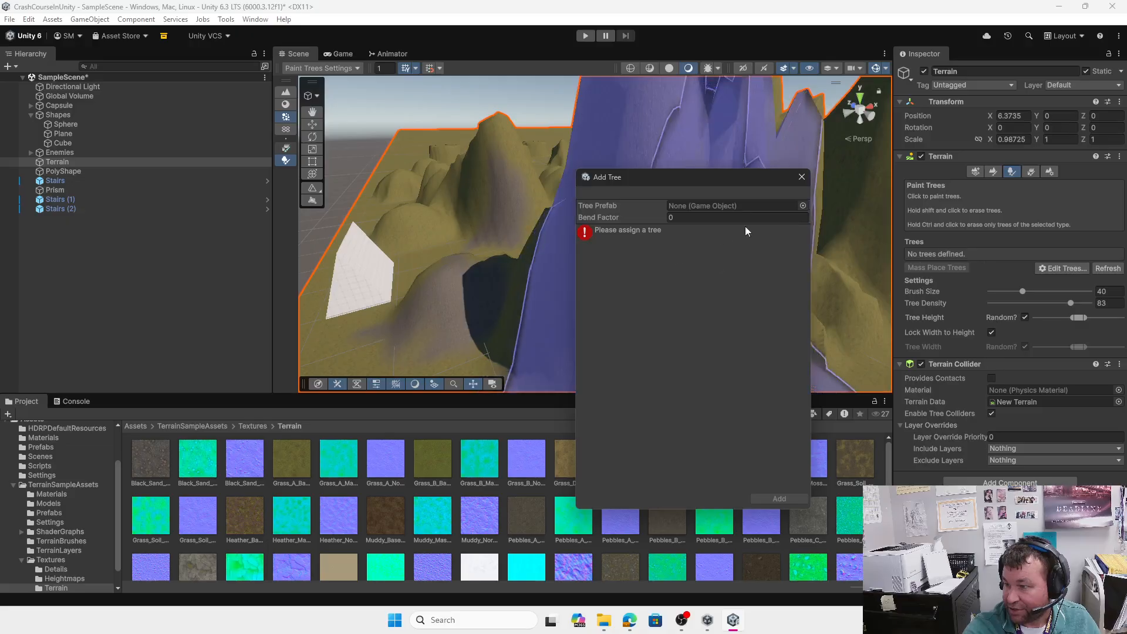
click(802, 206)
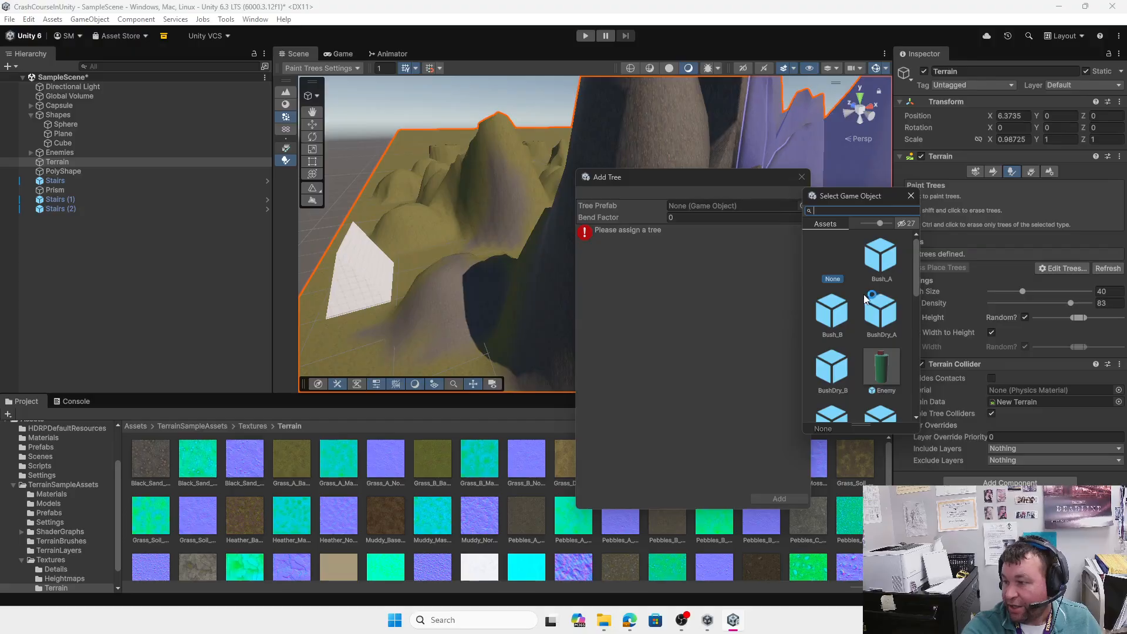
scroll(858, 323, down, 3)
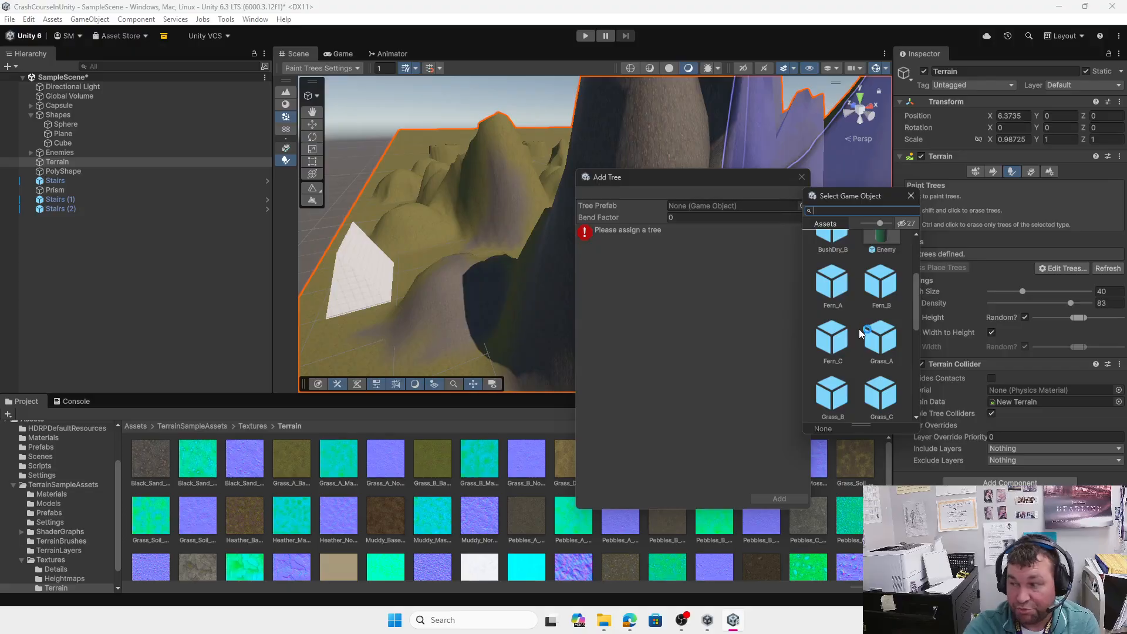
scroll(858, 327, up, 3)
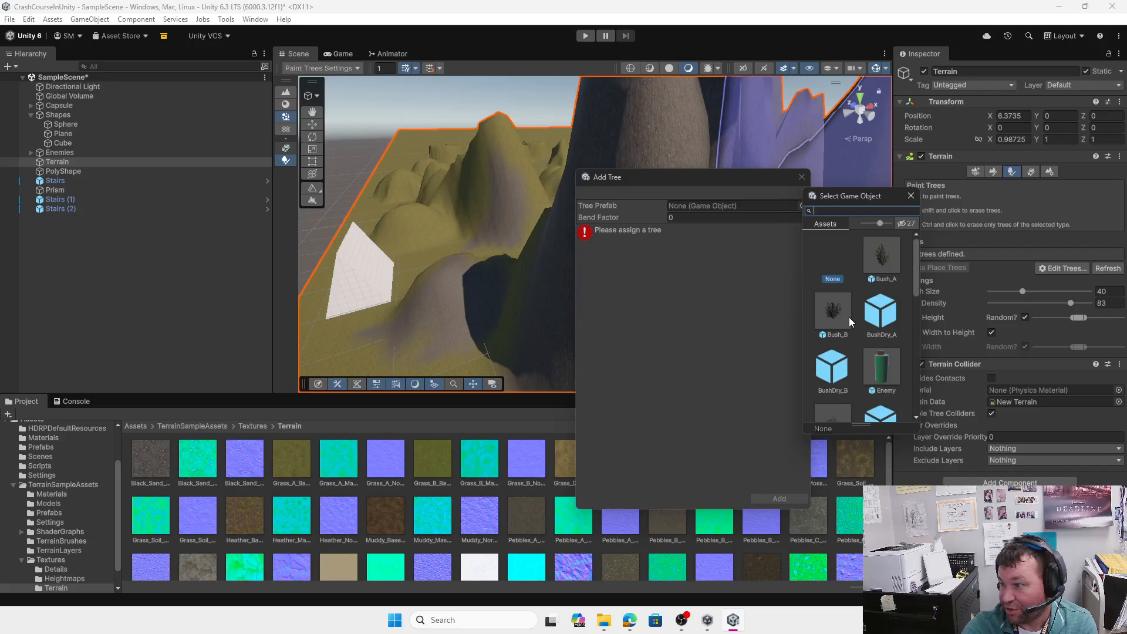
click(882, 253)
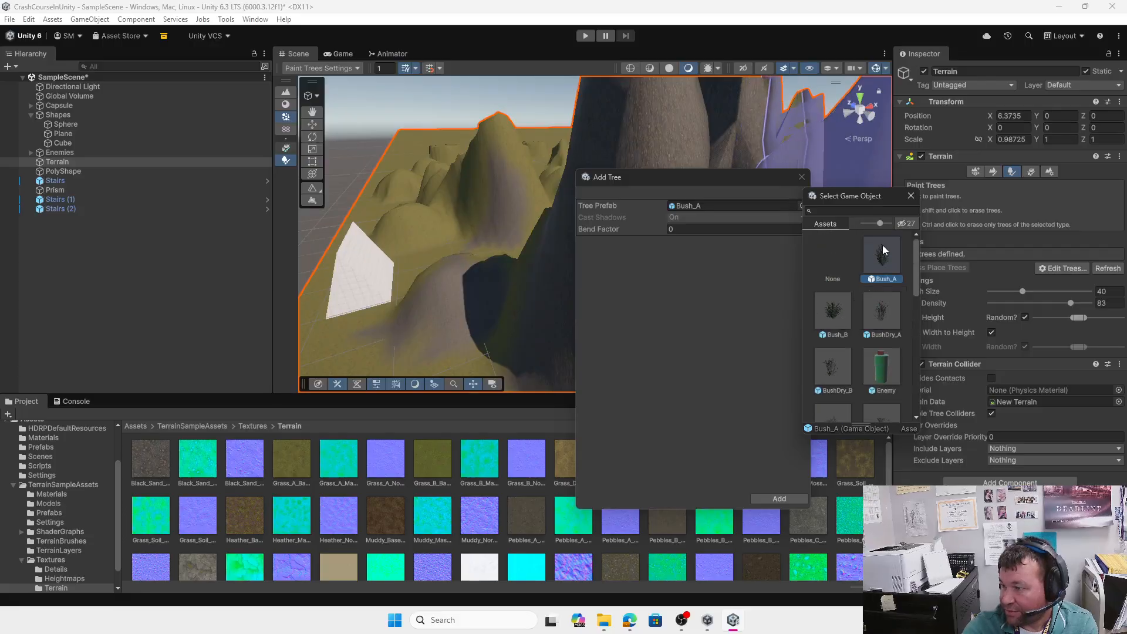
double_click(883, 244)
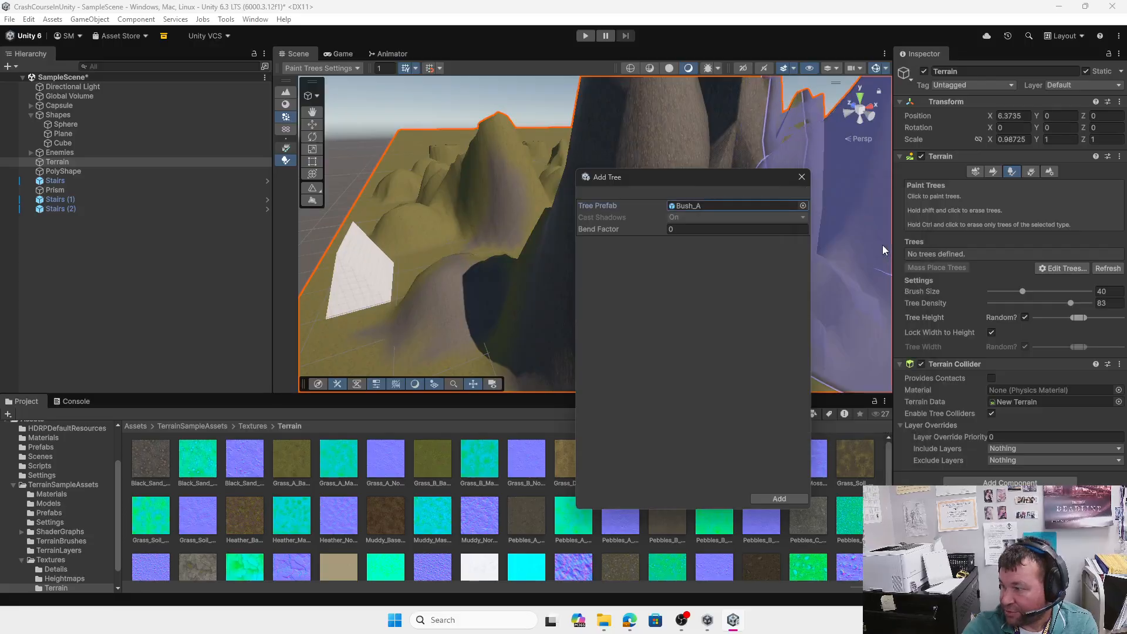
click(778, 497)
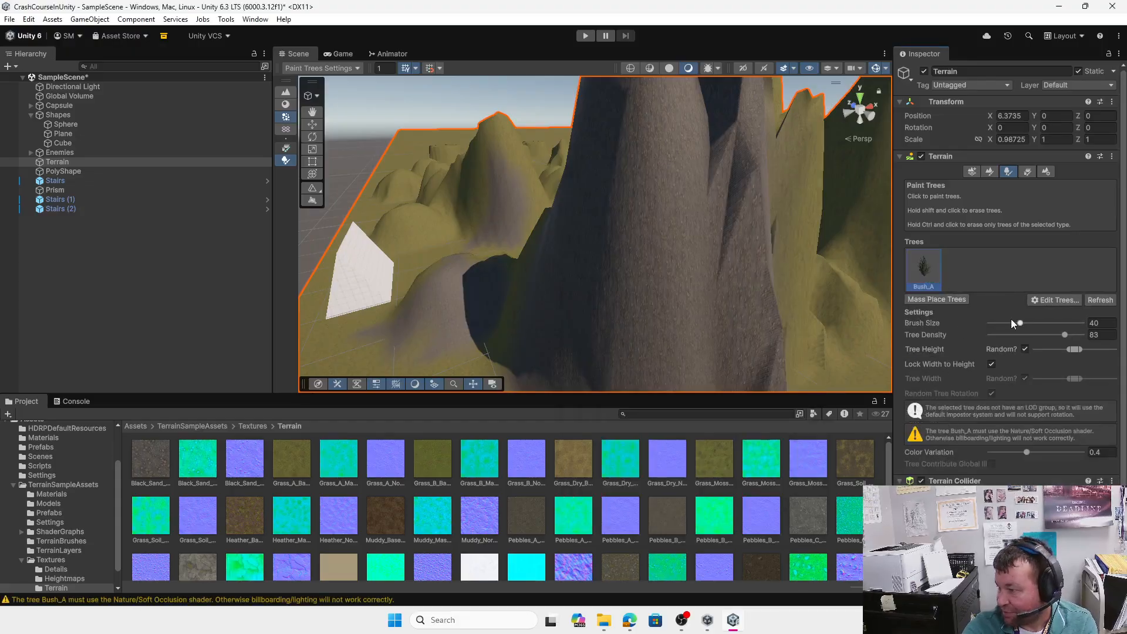
Reduce the tree brush size to 6 and paint two Bush_A clusters on and beside the small black sand hill.
drag(1019, 327, 1012, 327)
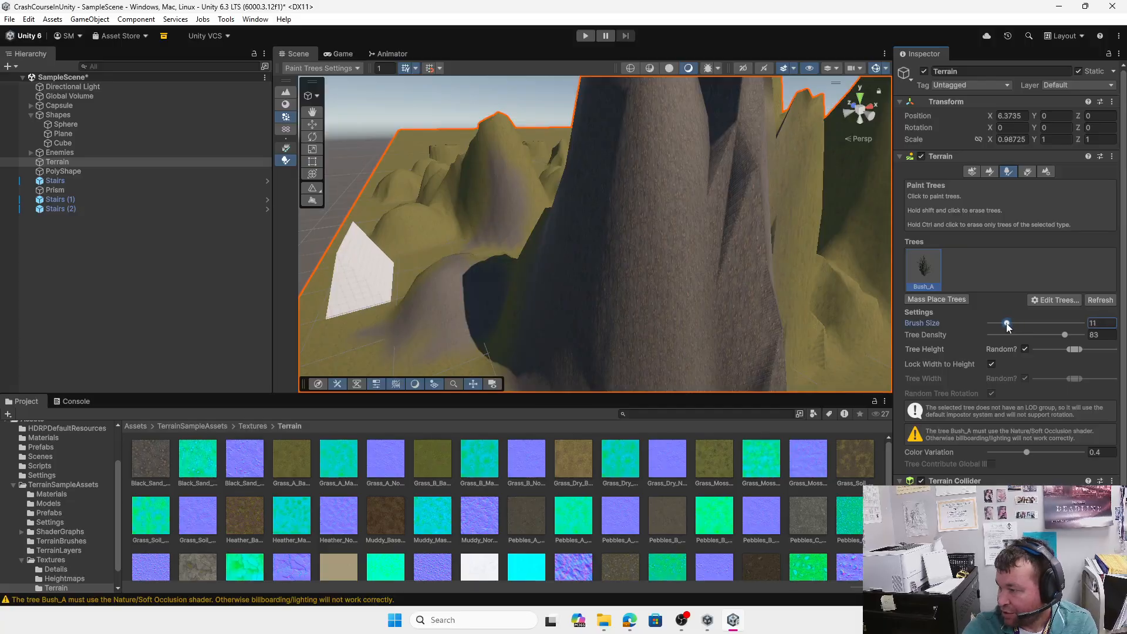
click(459, 347)
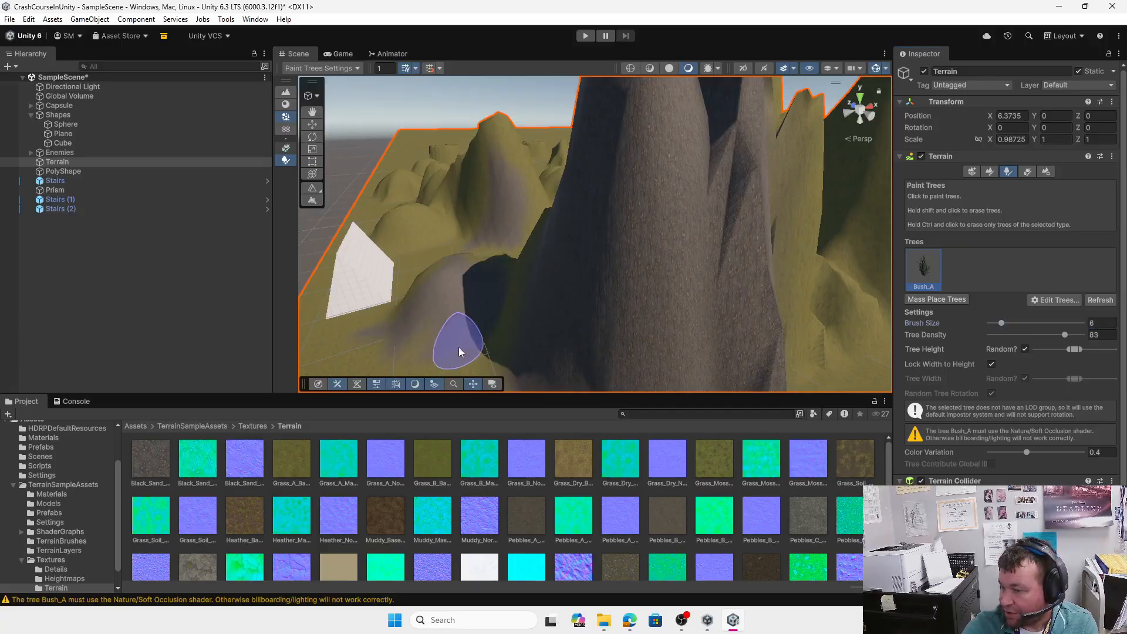
click(375, 333)
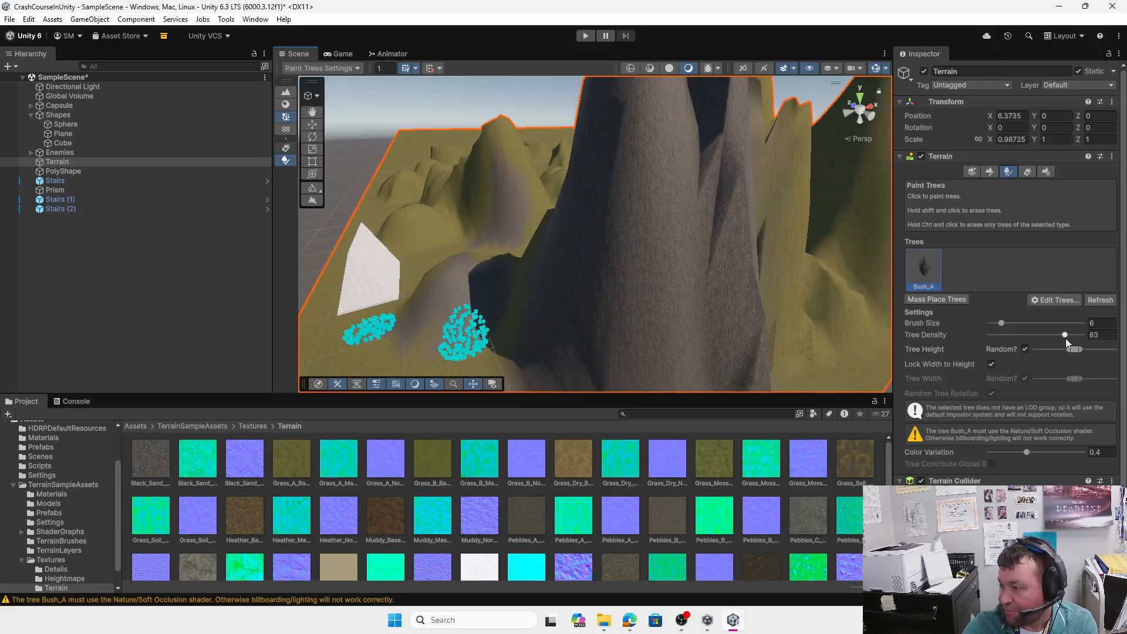
Lower the tree density to 22 and paint sparser bushes around the small hill, the white pyramid and the open ground near the stairs.
drag(1065, 336, 1008, 338)
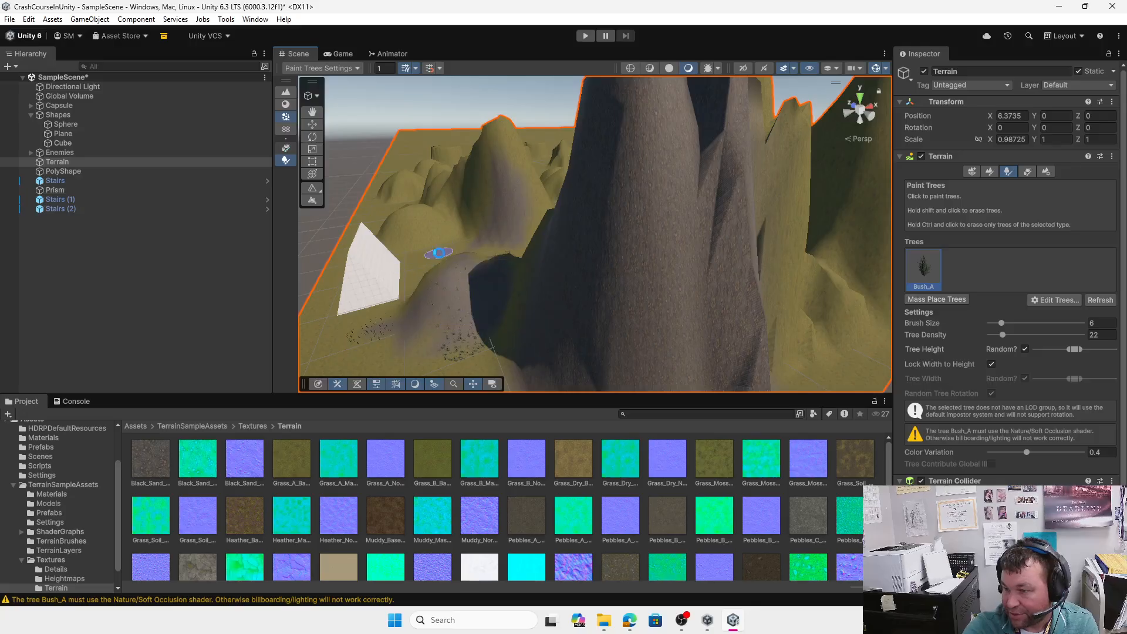
click(322, 347)
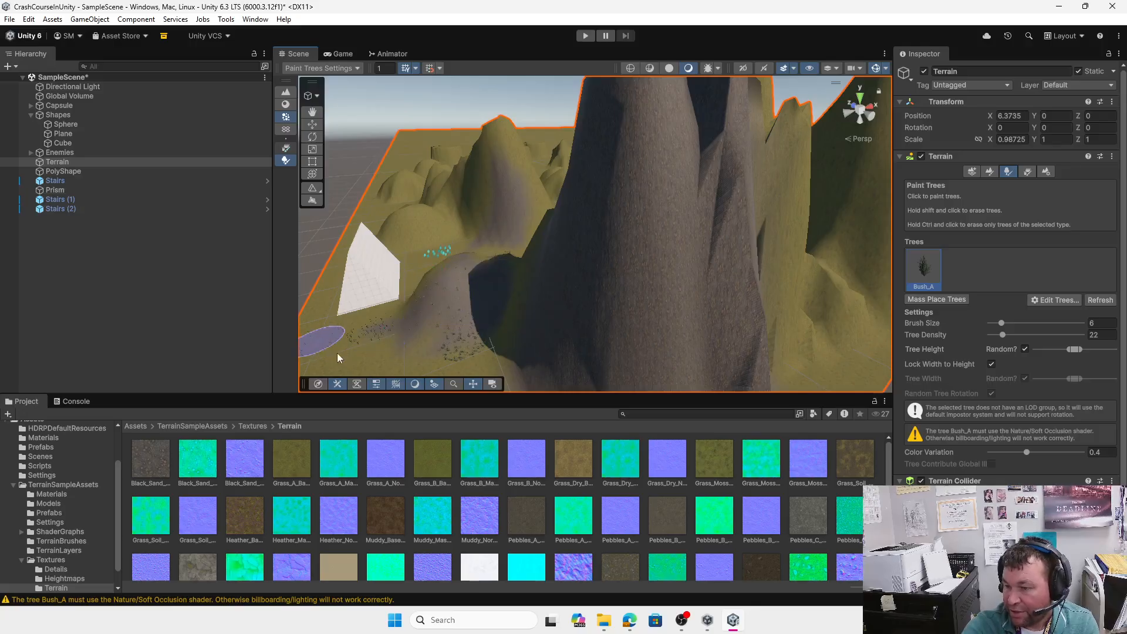
scroll(496, 329, down, 3)
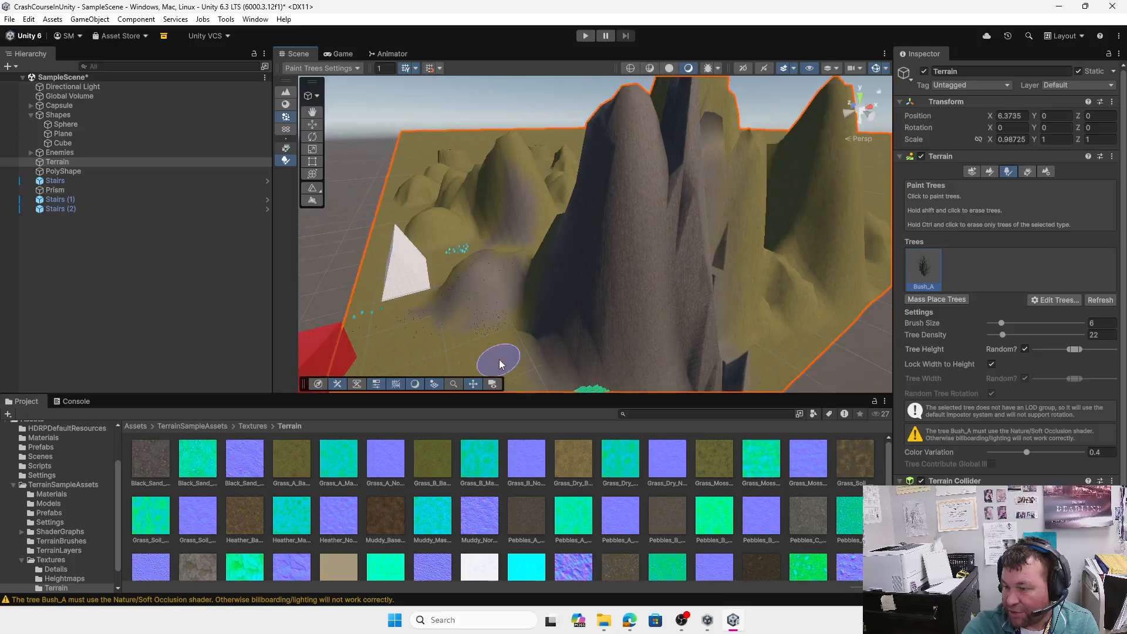
scroll(453, 370, down, 3)
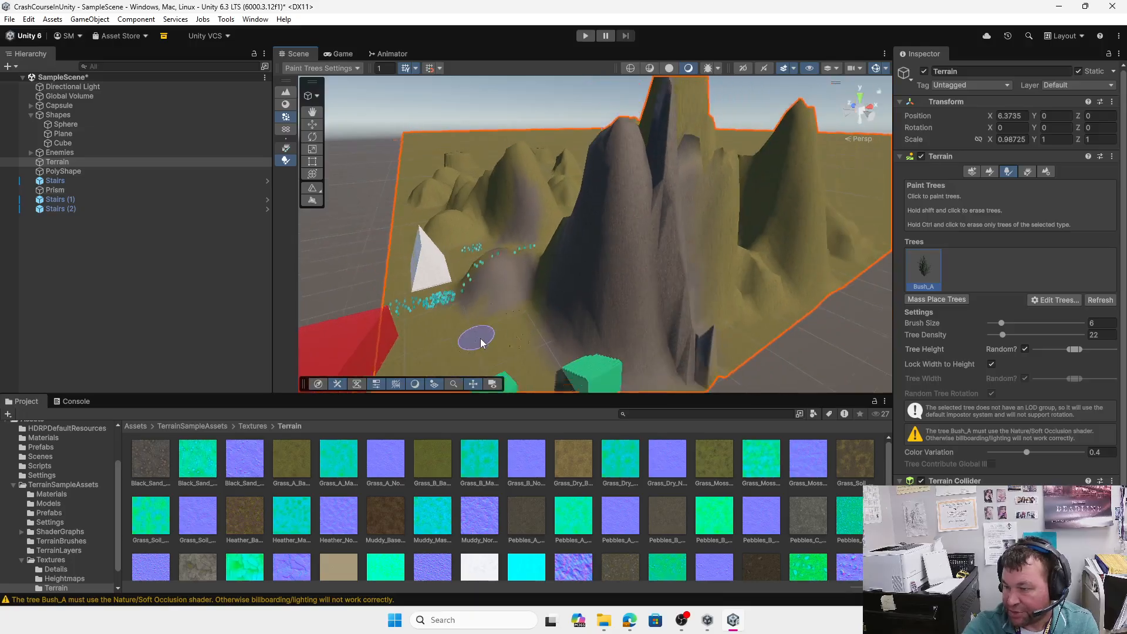
mouse_move(453, 360)
mouse_down()
mouse_move(420, 344)
mouse_move(533, 357)
mouse_up()
Run the game, walk to the painted bushes to inspect them from the first-person view, and stop the game.
click(585, 34)
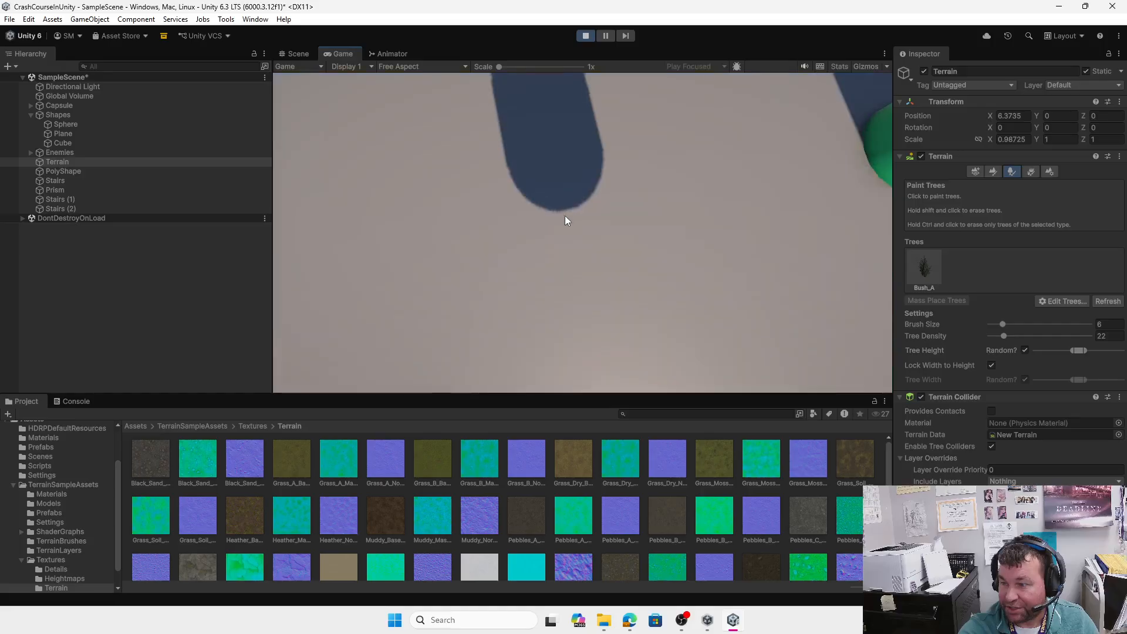
key(w)
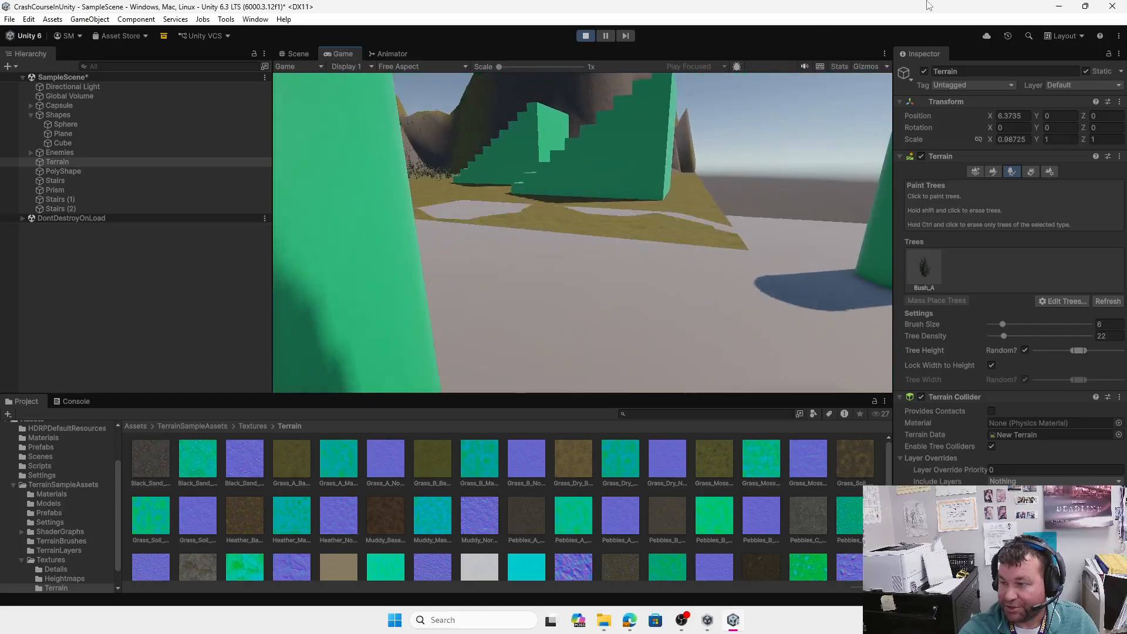
key(w)
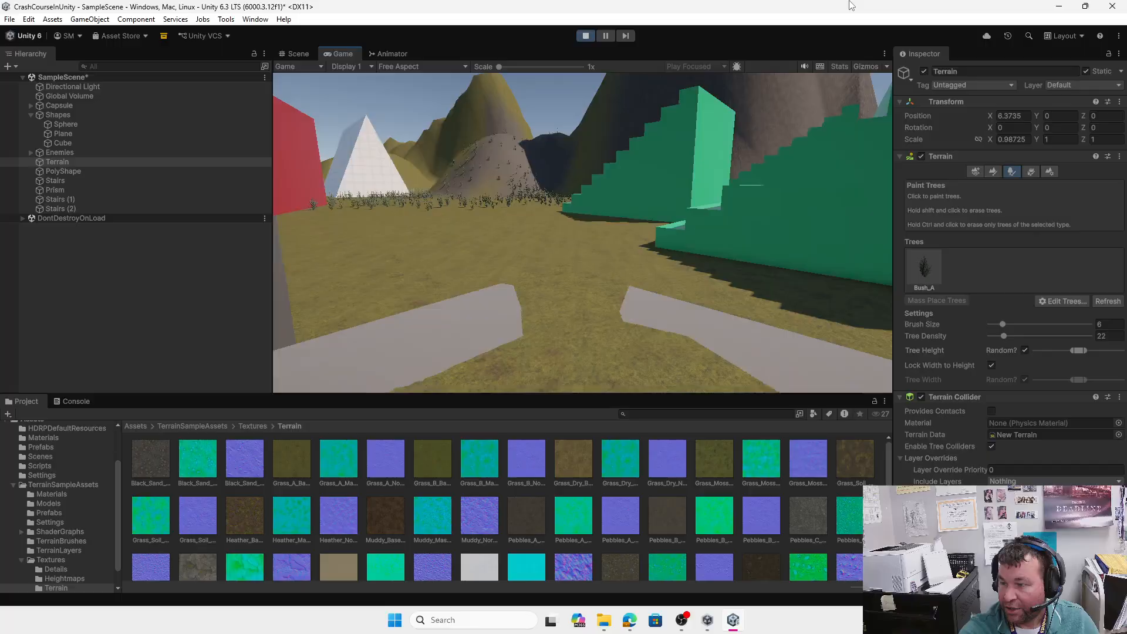
key(w)
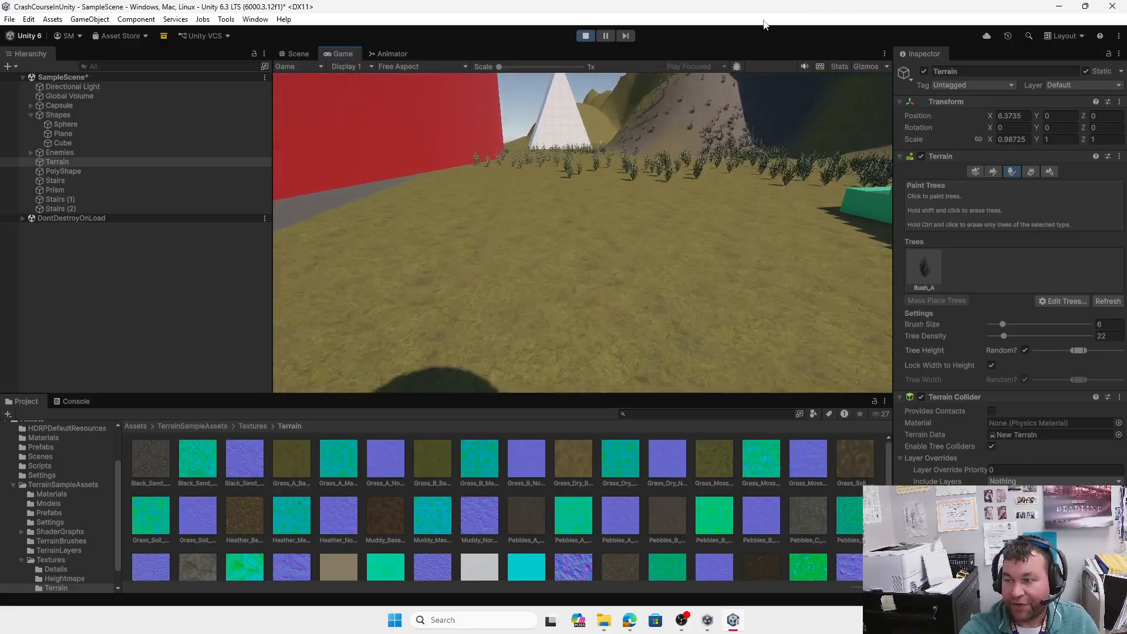
key(w)
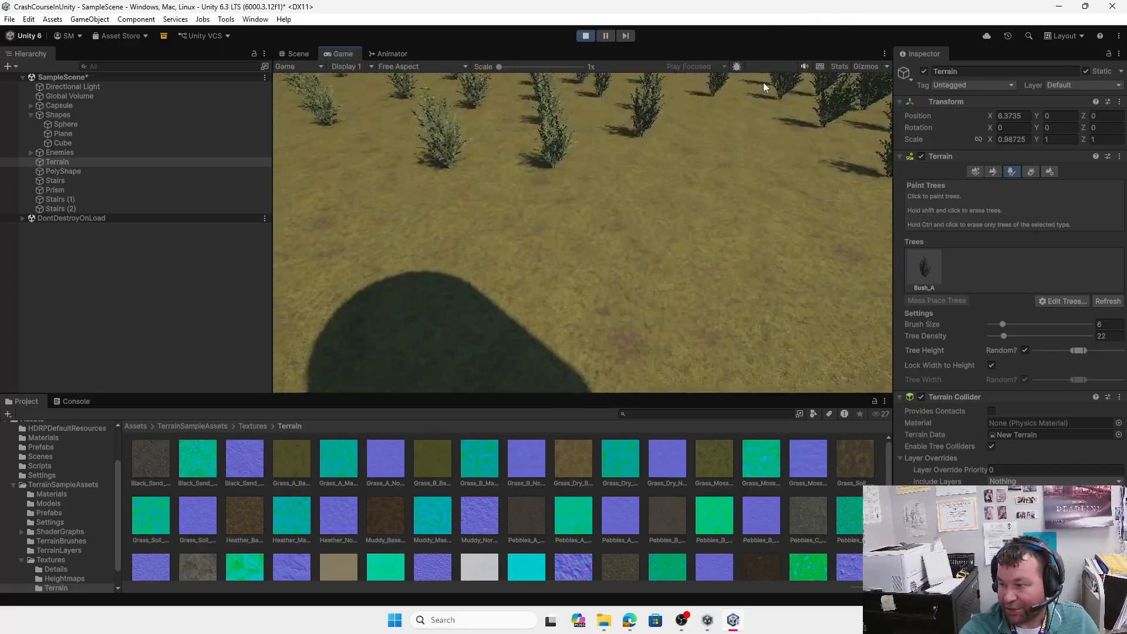
key(w)
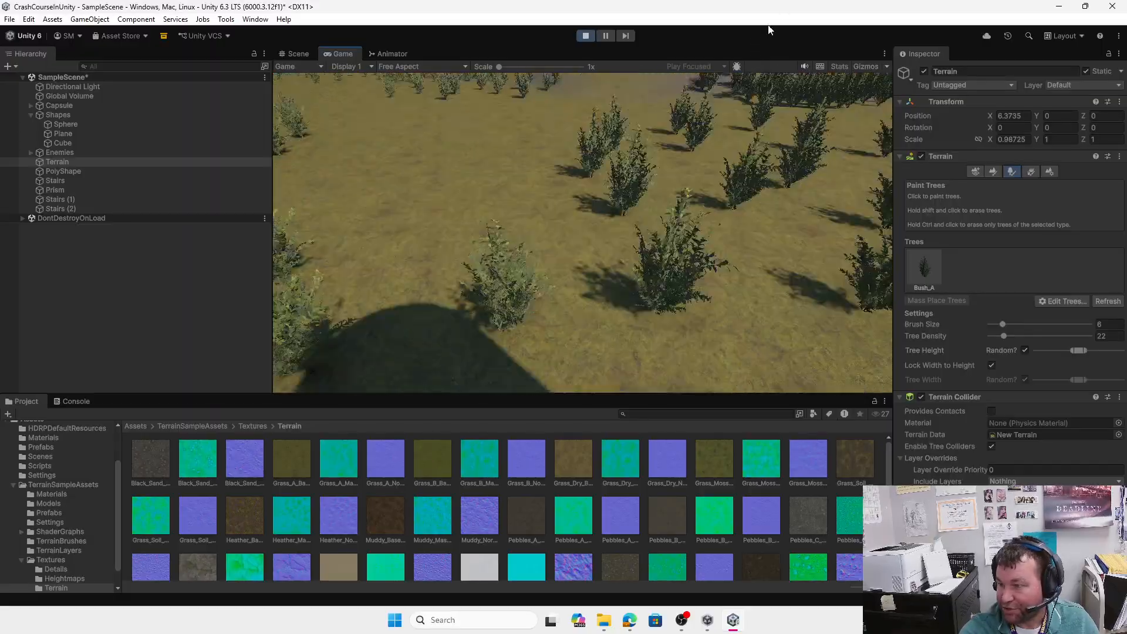
key(w)
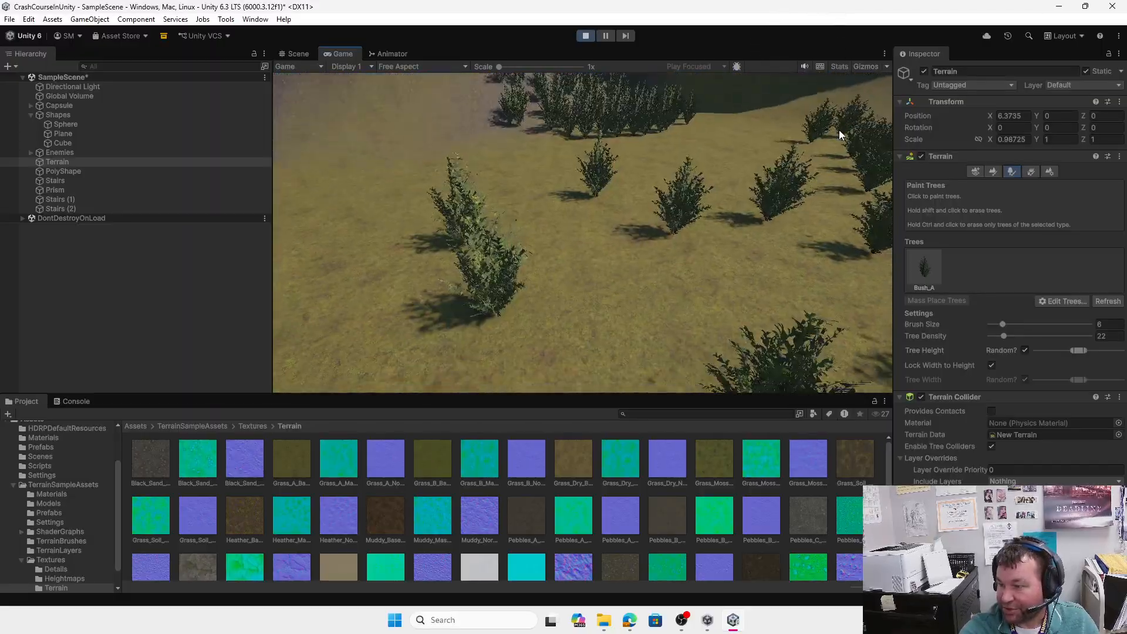
click(585, 35)
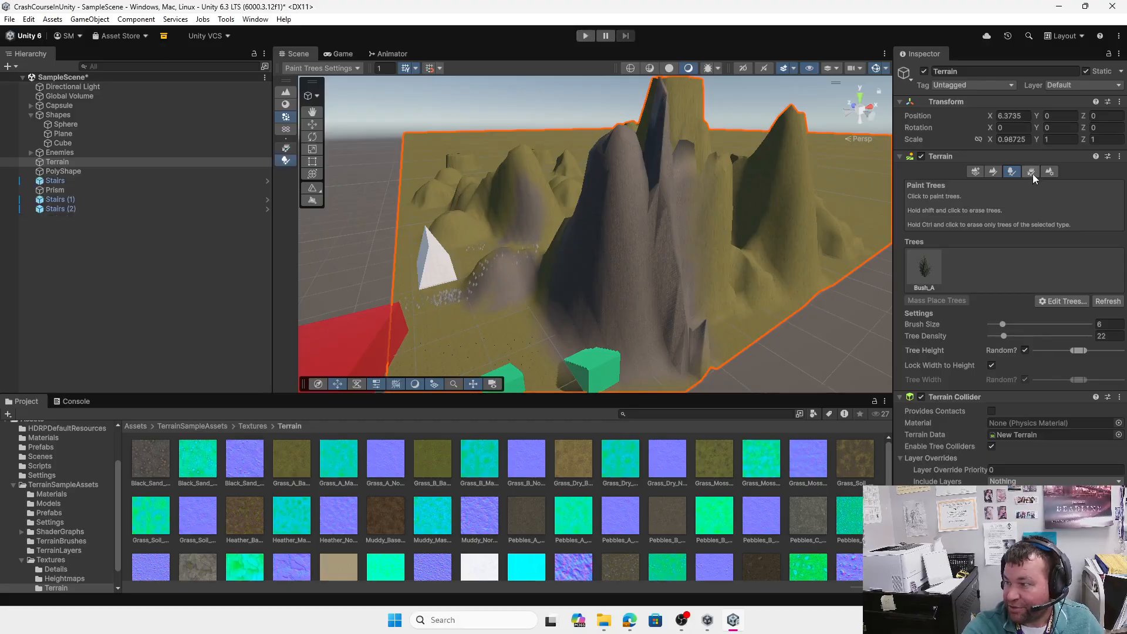
Switch the terrain to detail painting and show the options for adding a detail mesh or grass texture.
click(1031, 170)
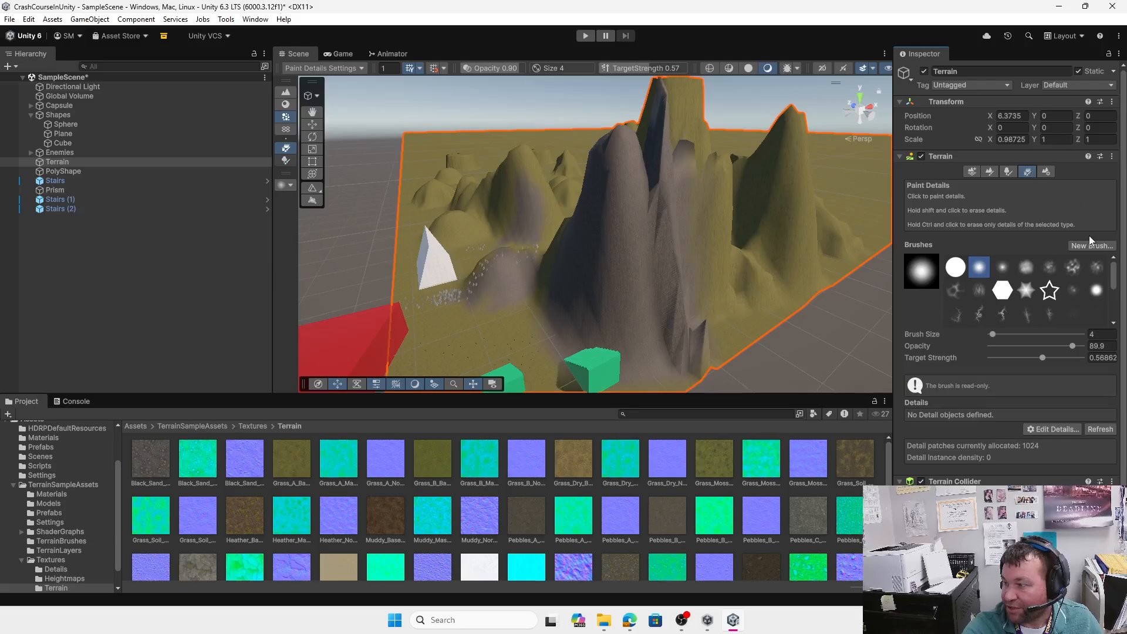
click(1057, 430)
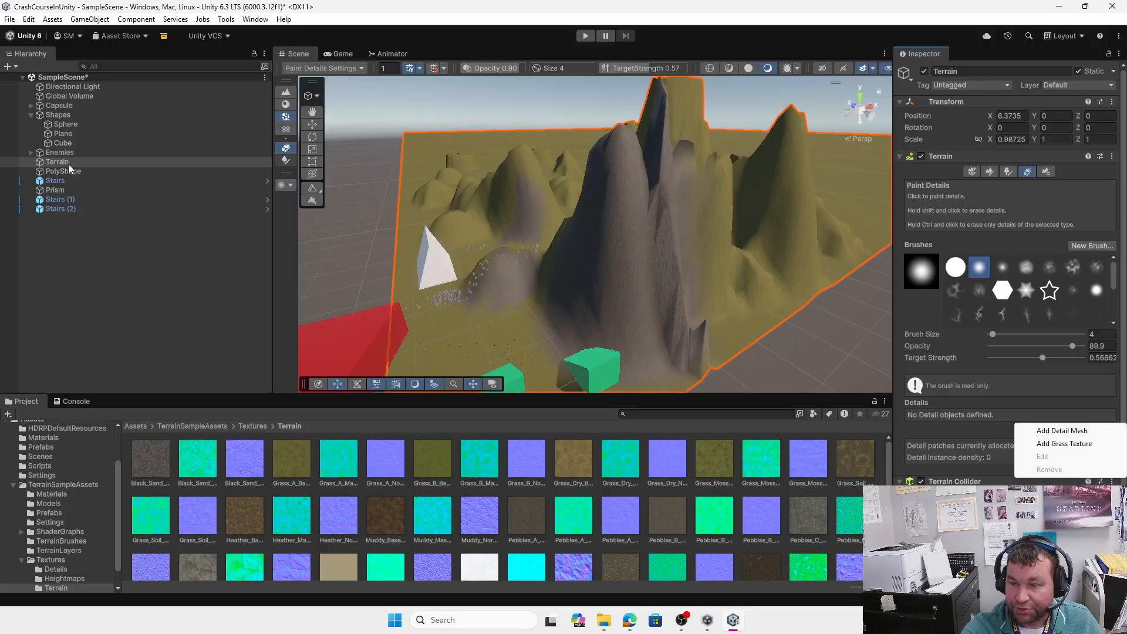
Select the Main Camera inside the Capsule, review its projection options, and reduce its field of view to 37.
click(59, 105)
click(31, 106)
click(74, 115)
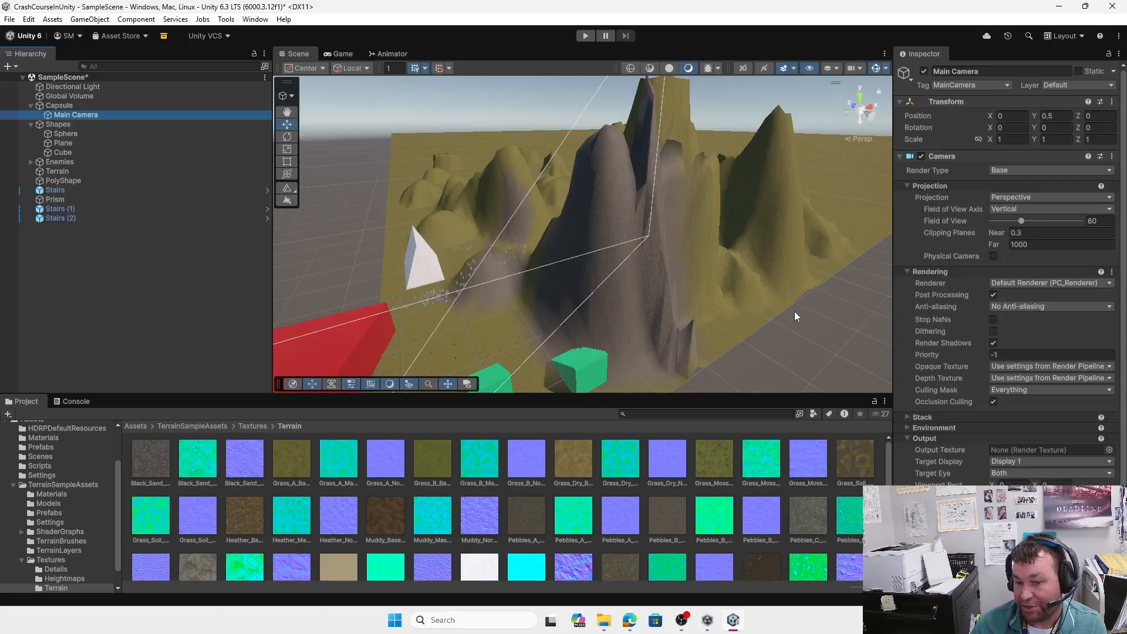
click(1061, 197)
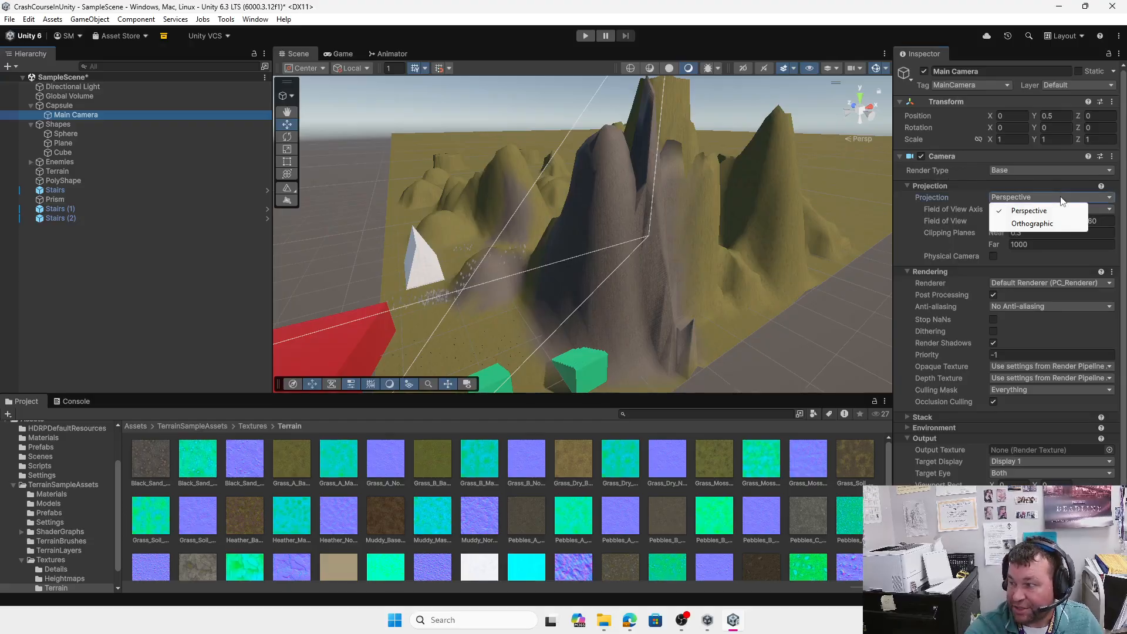
click(1026, 188)
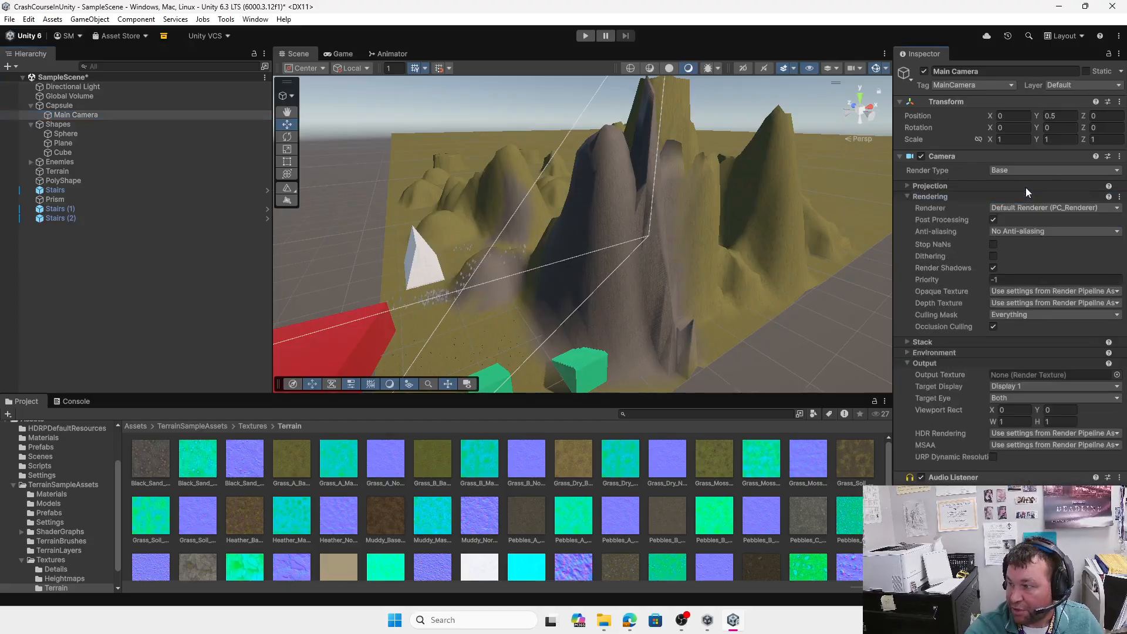
click(936, 186)
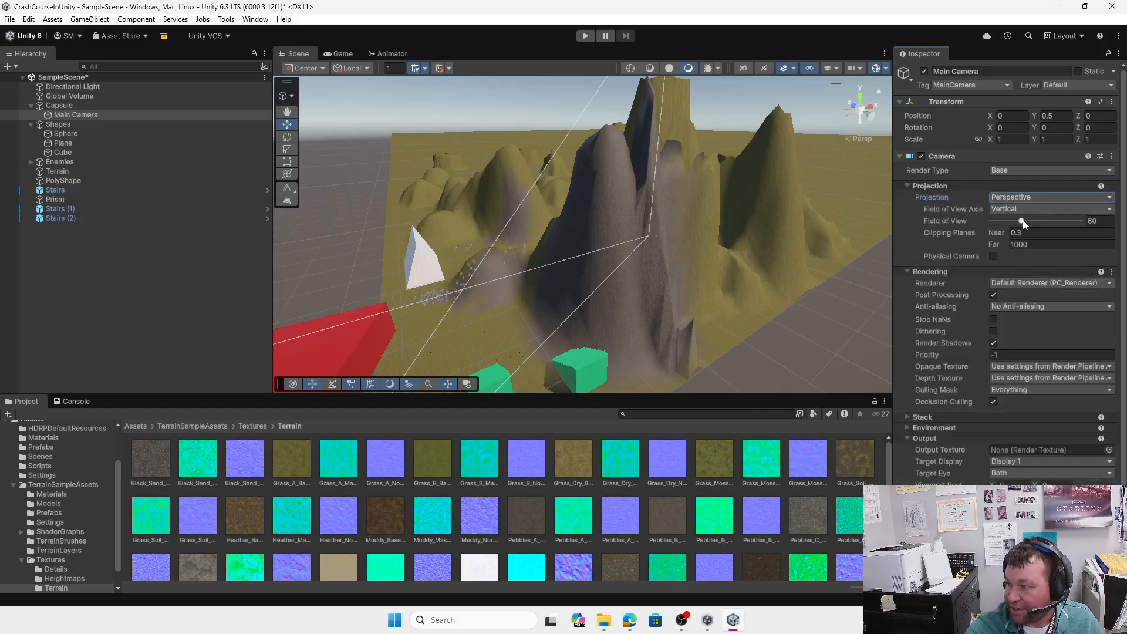
drag(1022, 220, 1010, 223)
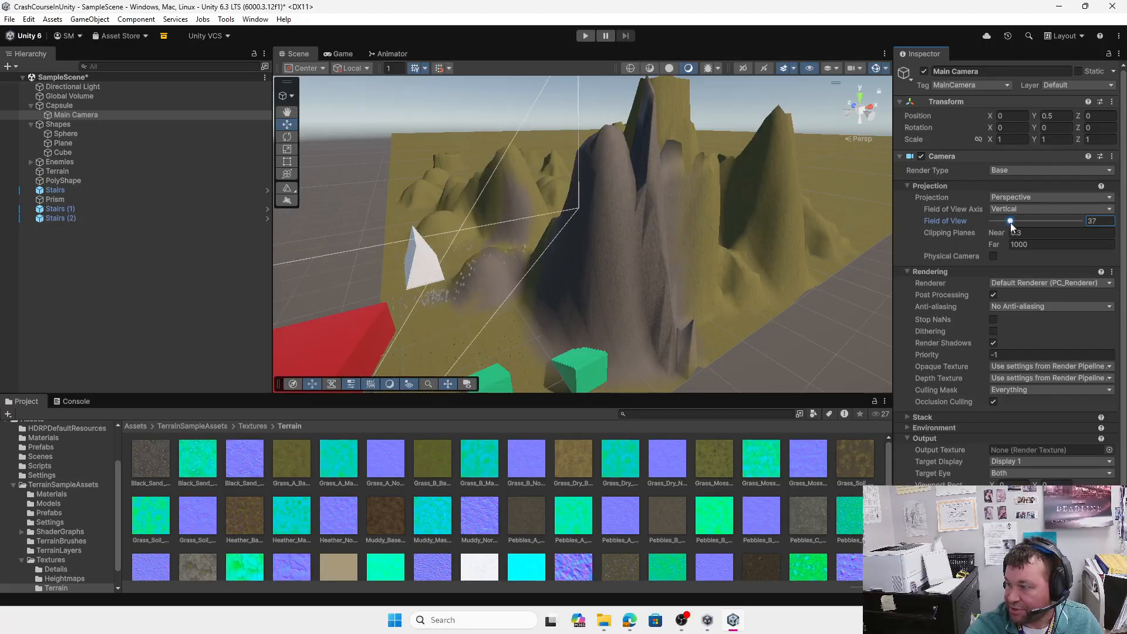
Try 500, 100 and 1000 as the Main Camera's far clipping plane distance, ending on 500.
click(1049, 242)
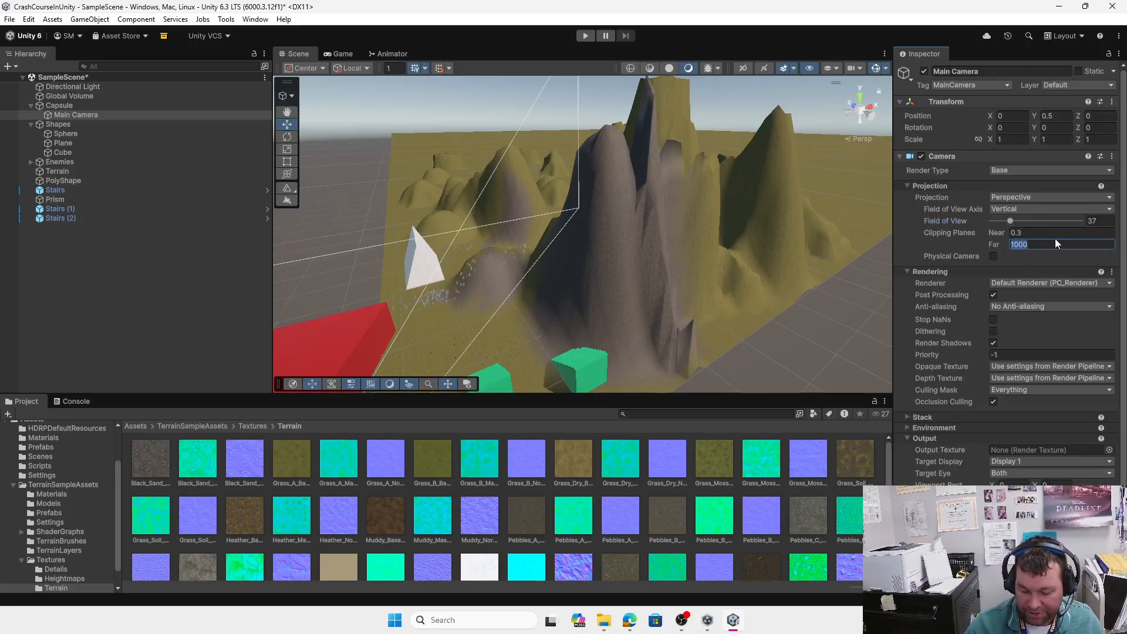
text(500)
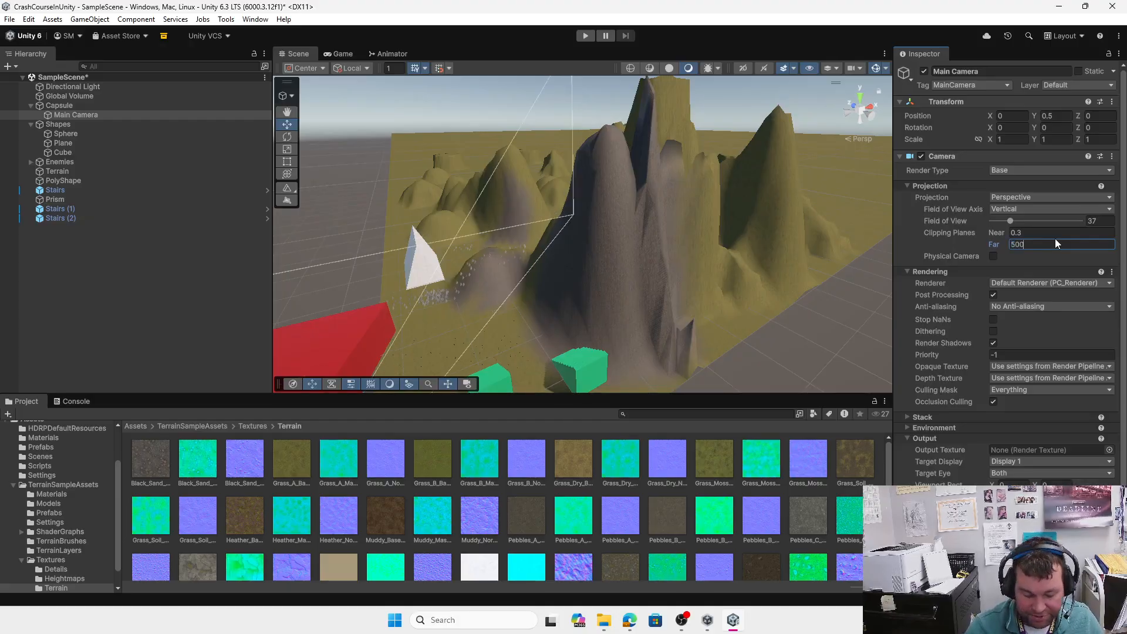
key(BackSpace)
key(BackSpace)
key(BackSpace)
text(100)
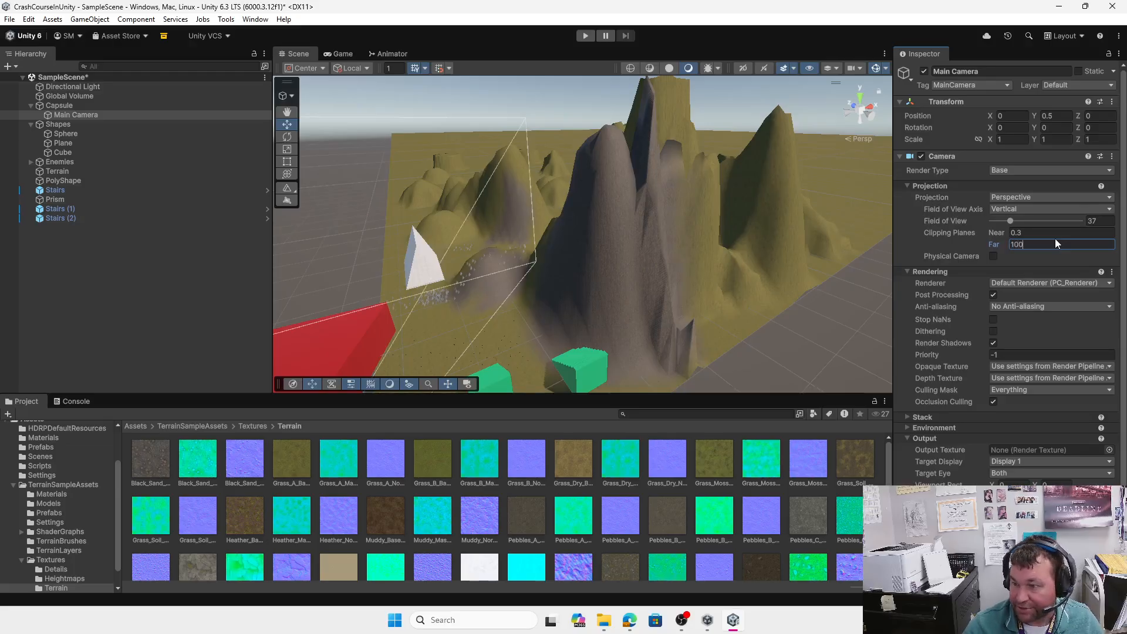
text(0)
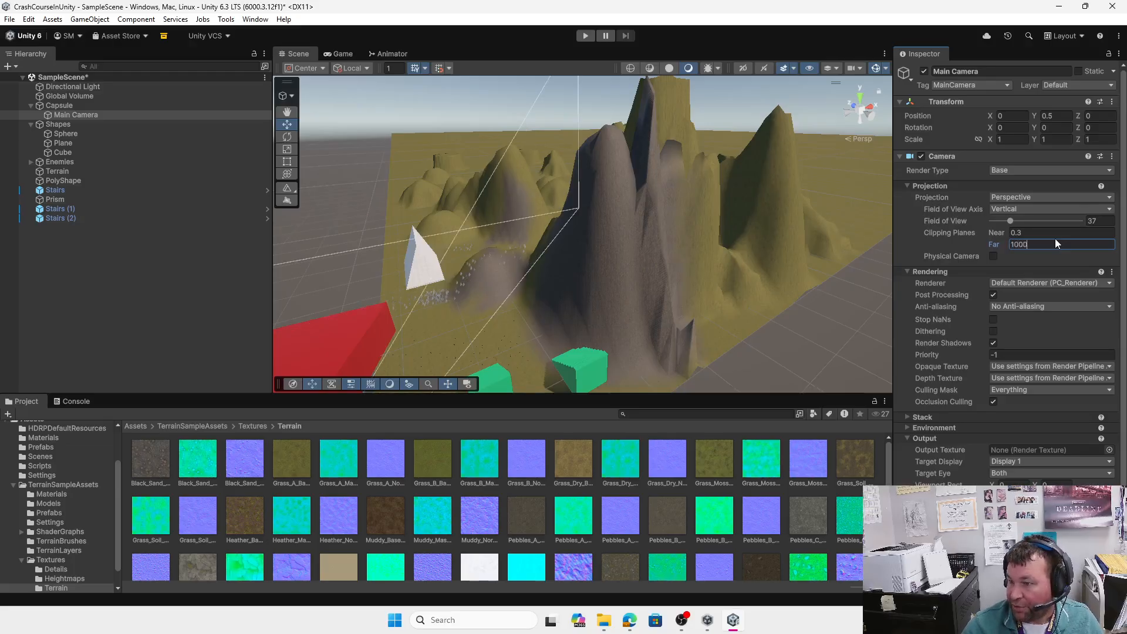
key(BackSpace)
key(BackSpace)
key(BackSpace)
key(BackSpace)
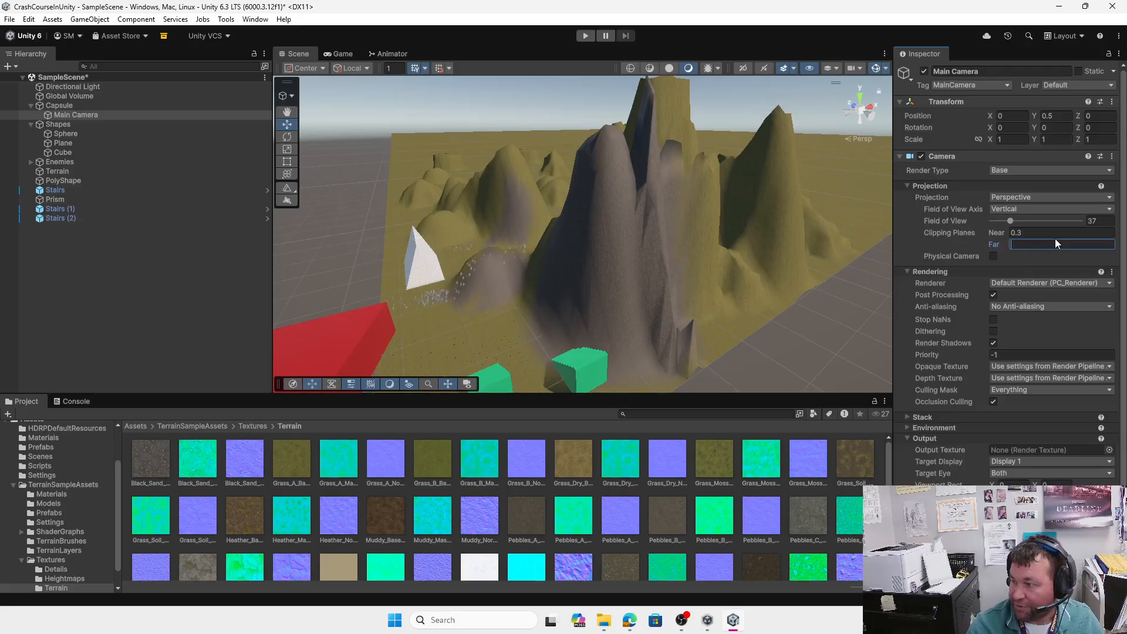
text(500)
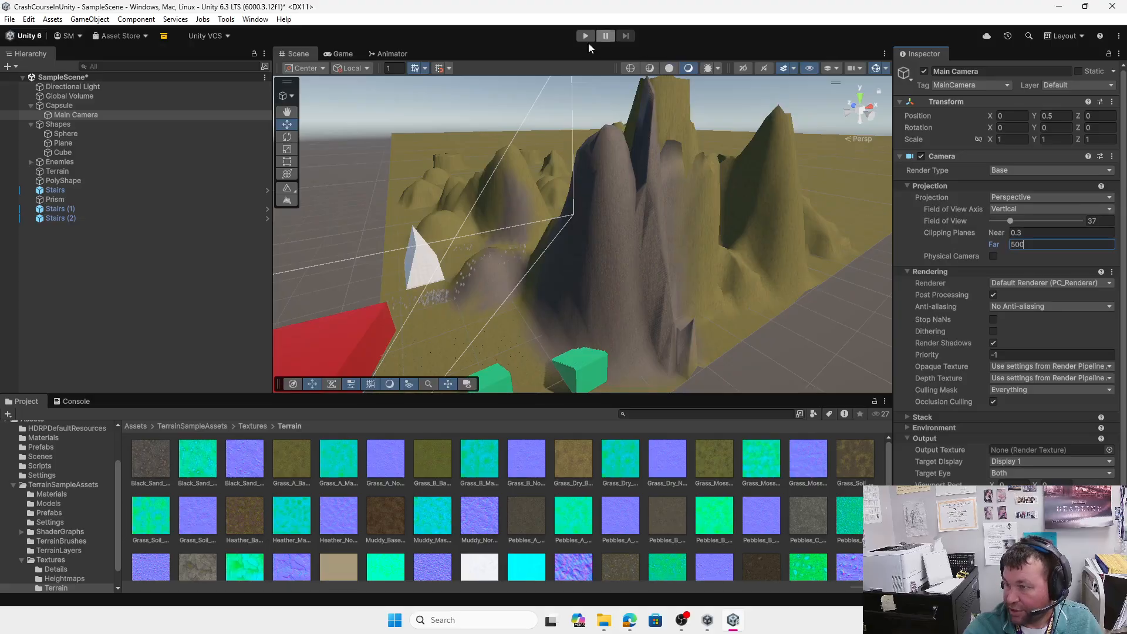
Check the camera view, run the game, walk among the bushes and look up at the sky, and stop the game.
click(342, 54)
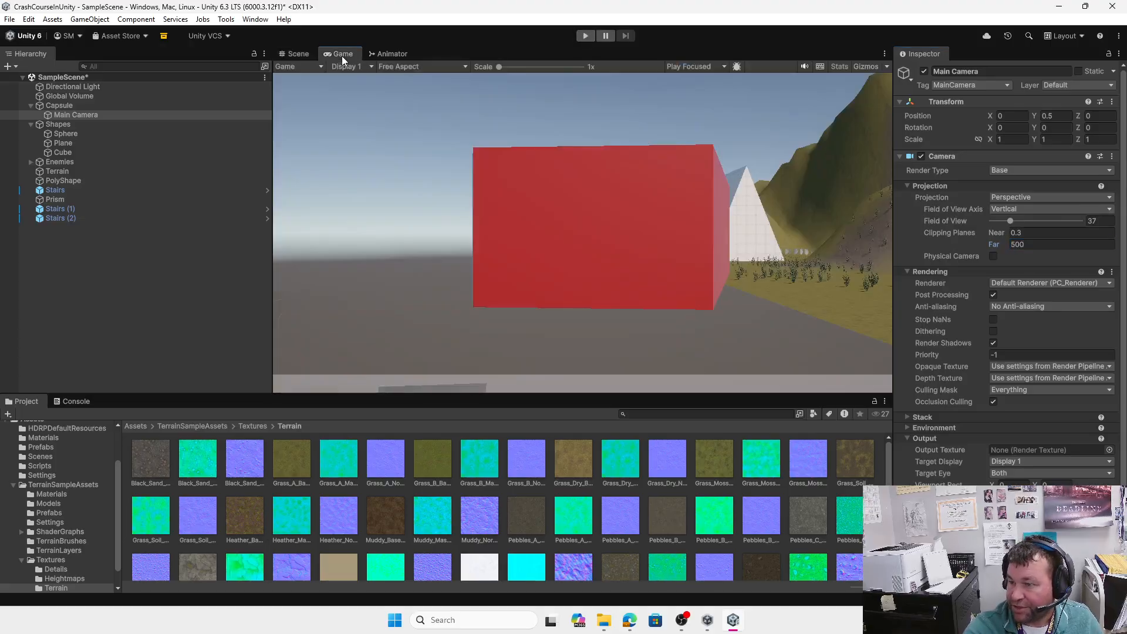
click(296, 53)
click(585, 37)
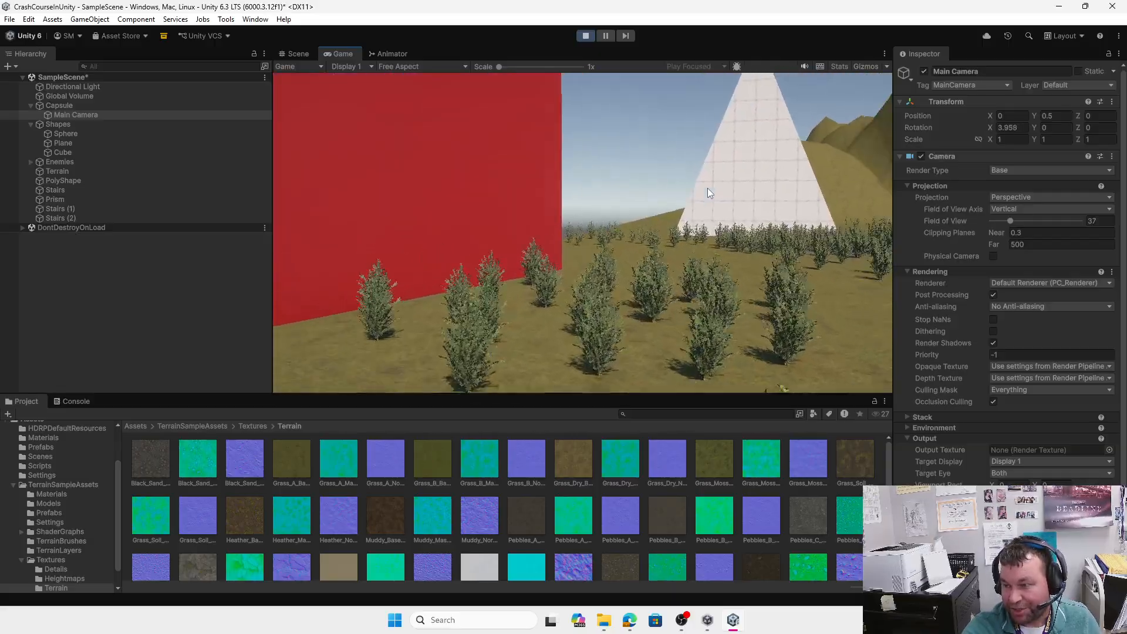
key(w)
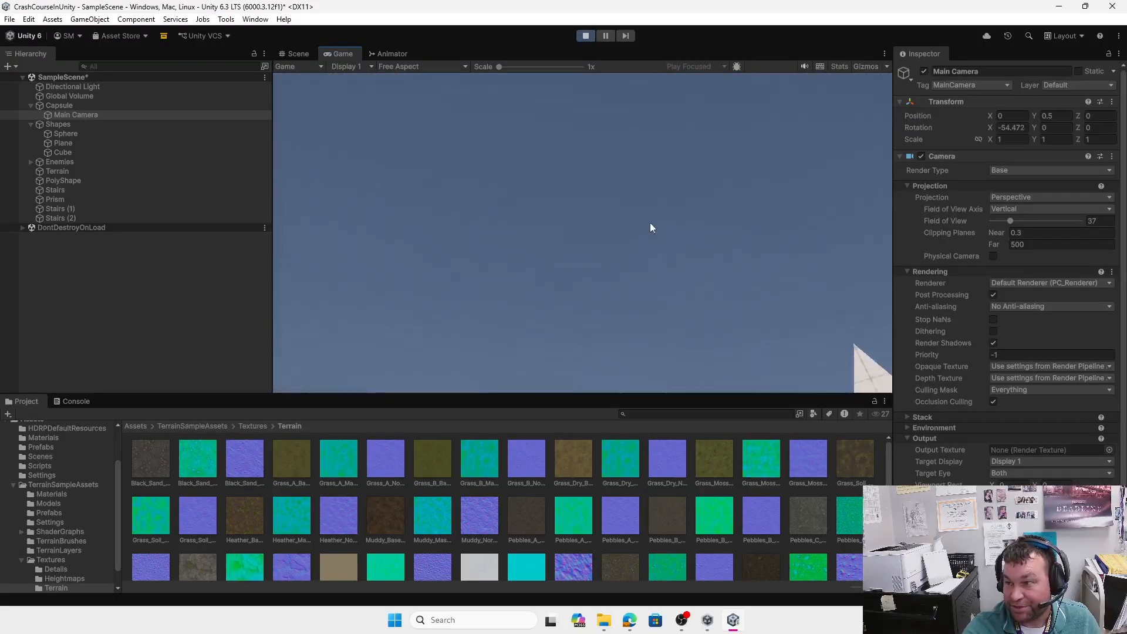
key(w)
key(w)
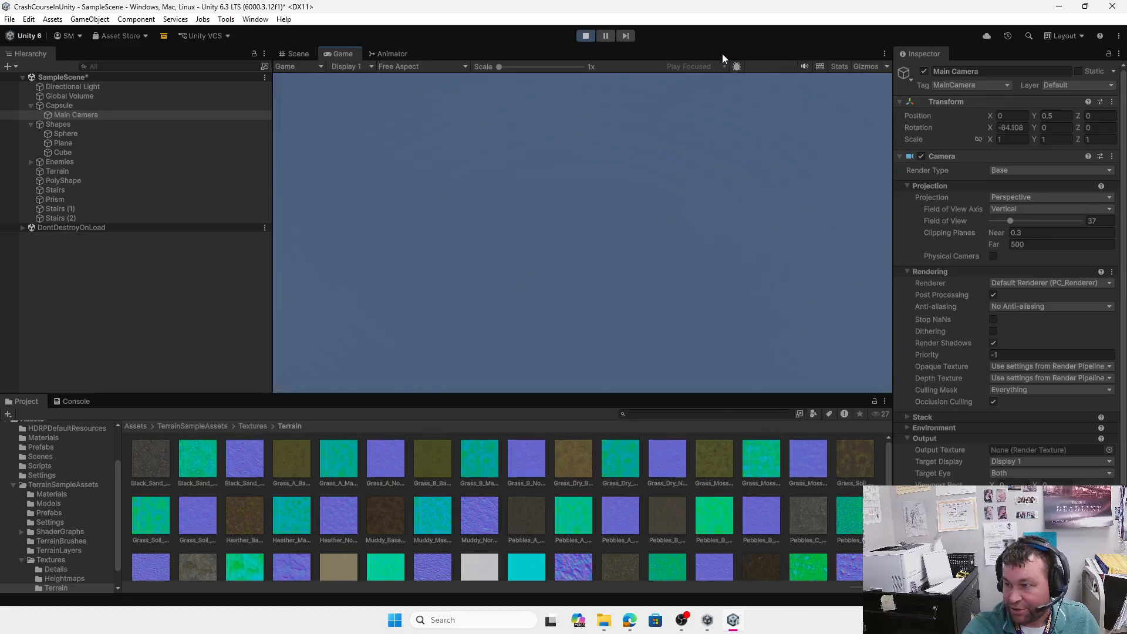
click(590, 37)
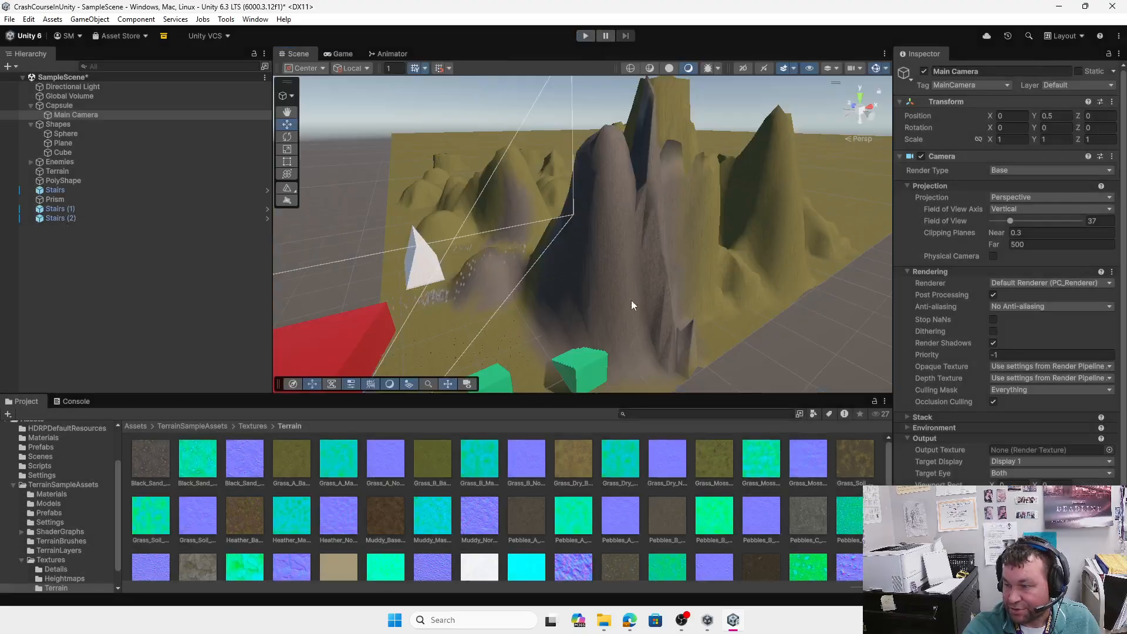
Set the Main Camera's far clipping plane to 1000 and reduce its field of view to 17.
click(1035, 245)
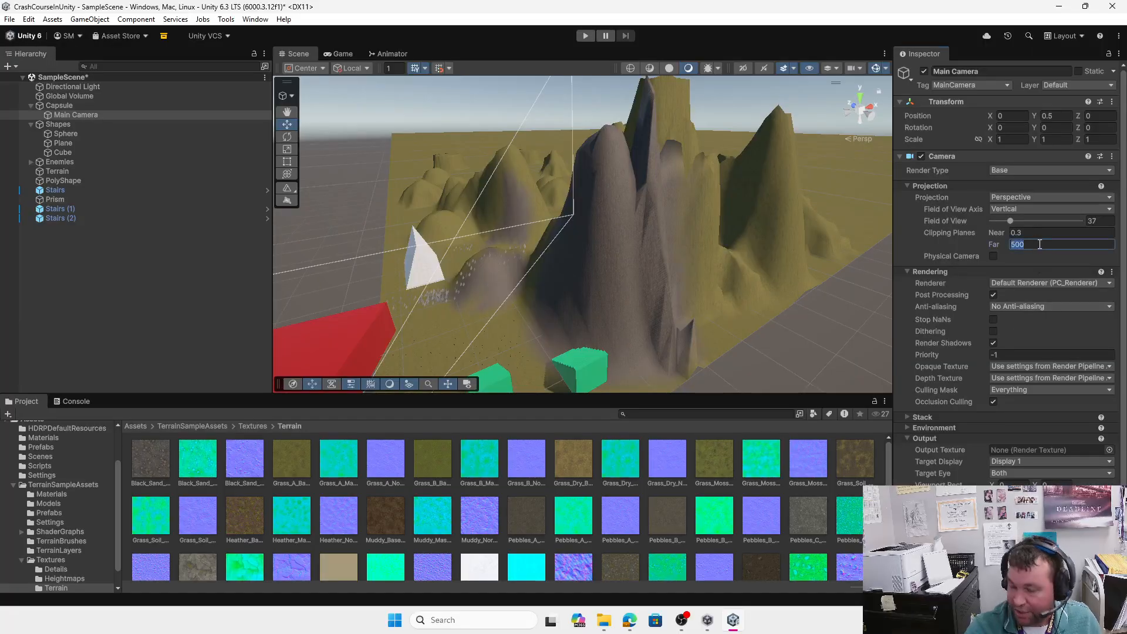
text(1000)
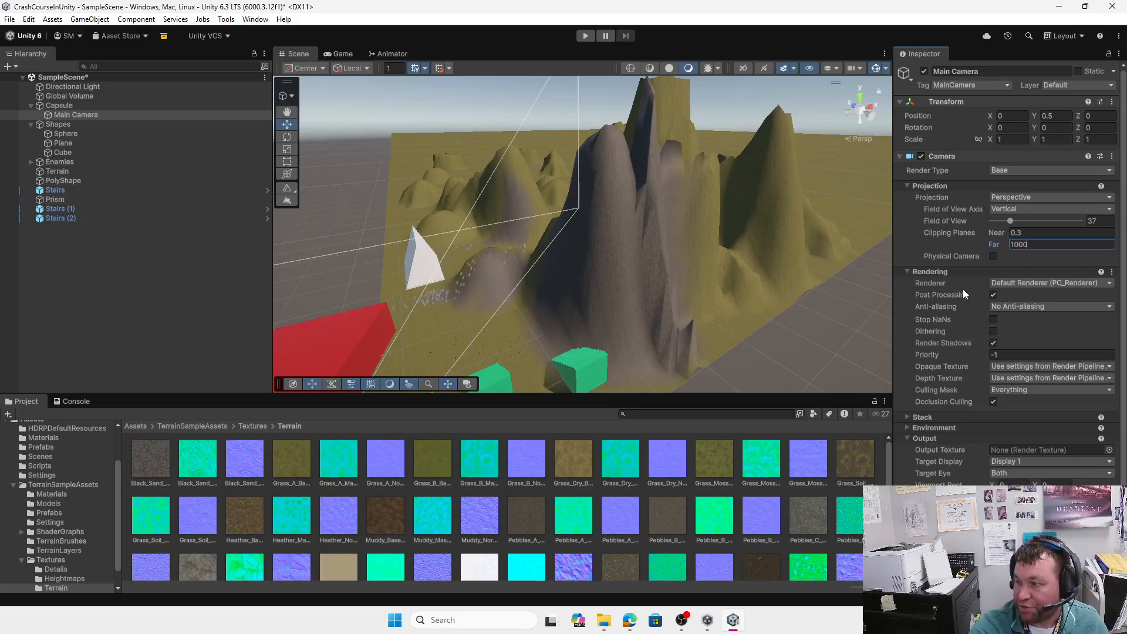
scroll(460, 288, down, 6)
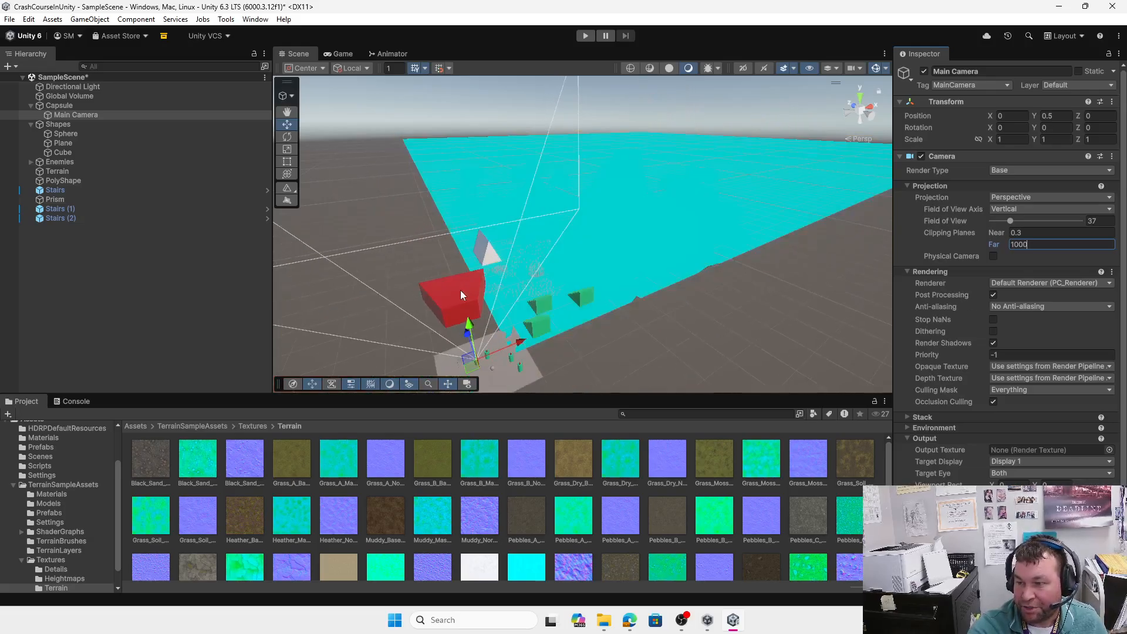
drag(1010, 223, 1002, 226)
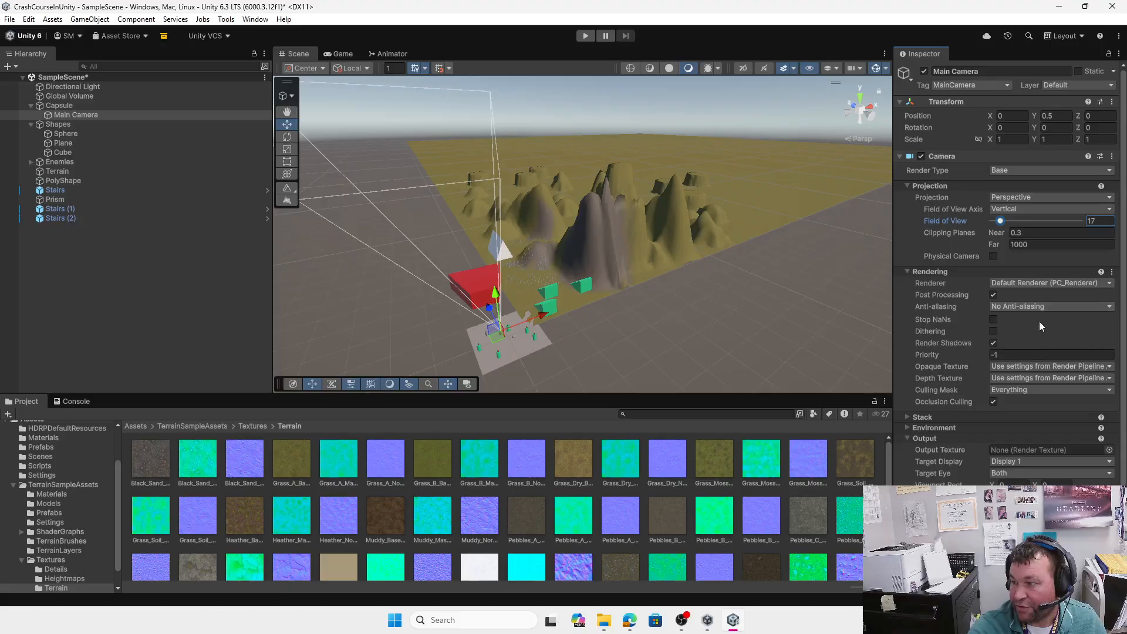
Expand the Main Camera's Stack and Environment settings to examine them.
scroll(1025, 341, down, 1)
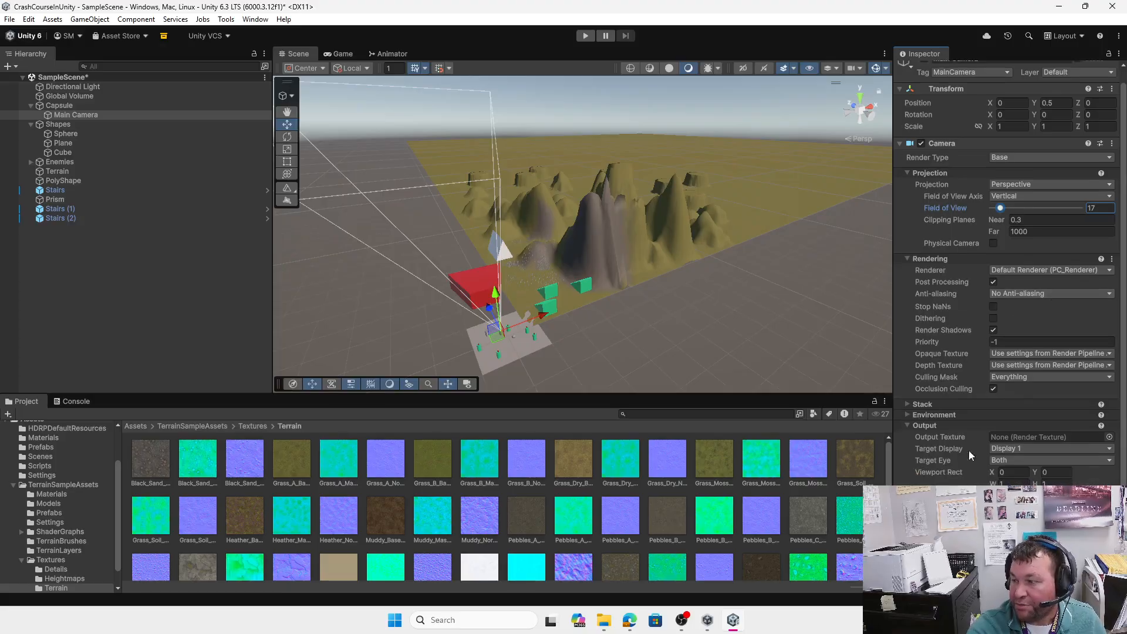
click(907, 405)
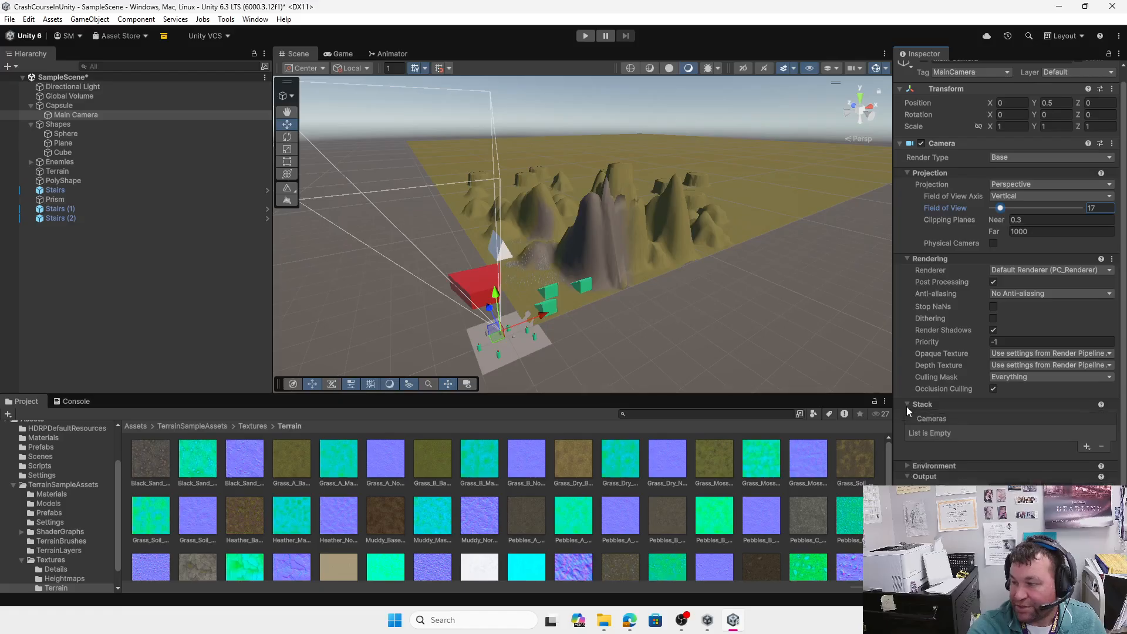
click(906, 405)
click(907, 405)
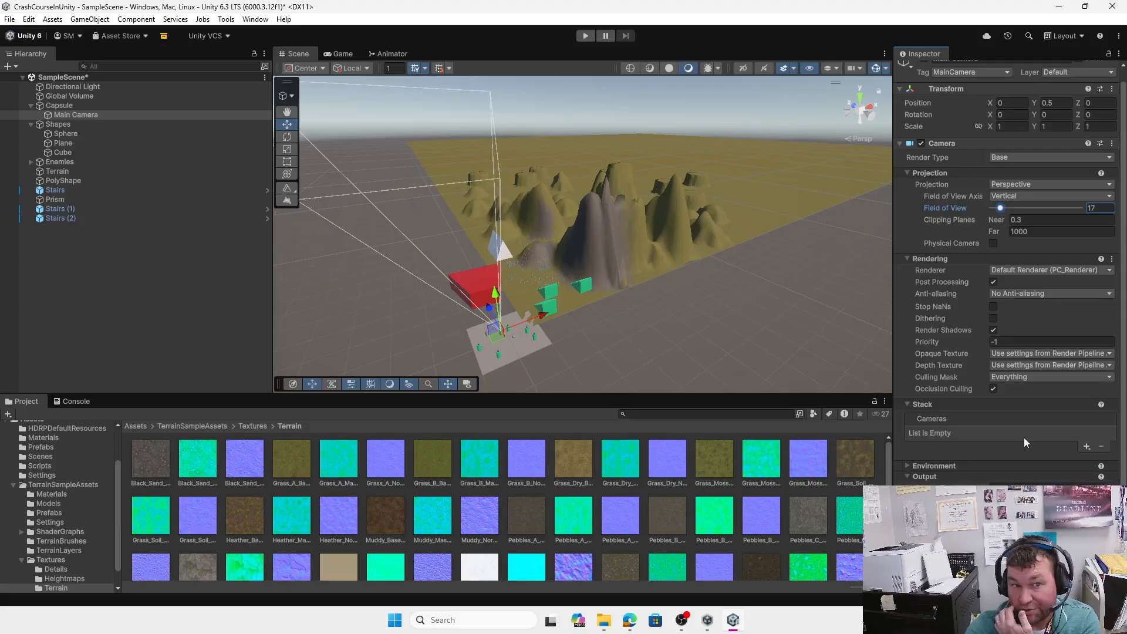
click(908, 465)
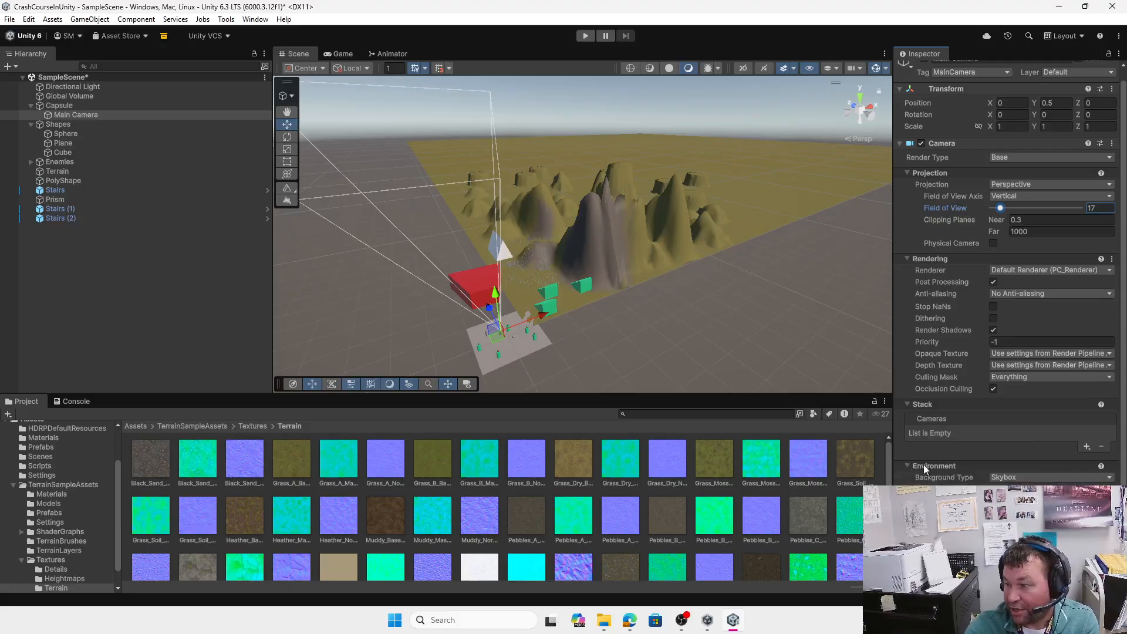
Try a solid bright green camera background, check it in the game view, and undo back to the skybox.
click(1024, 476)
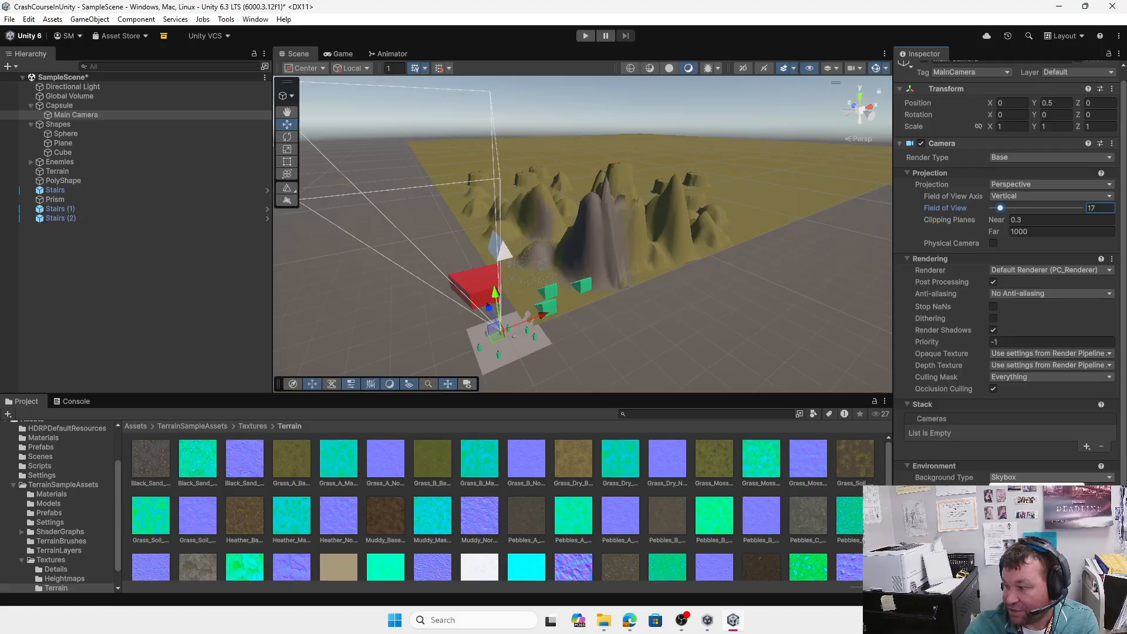
click(1016, 502)
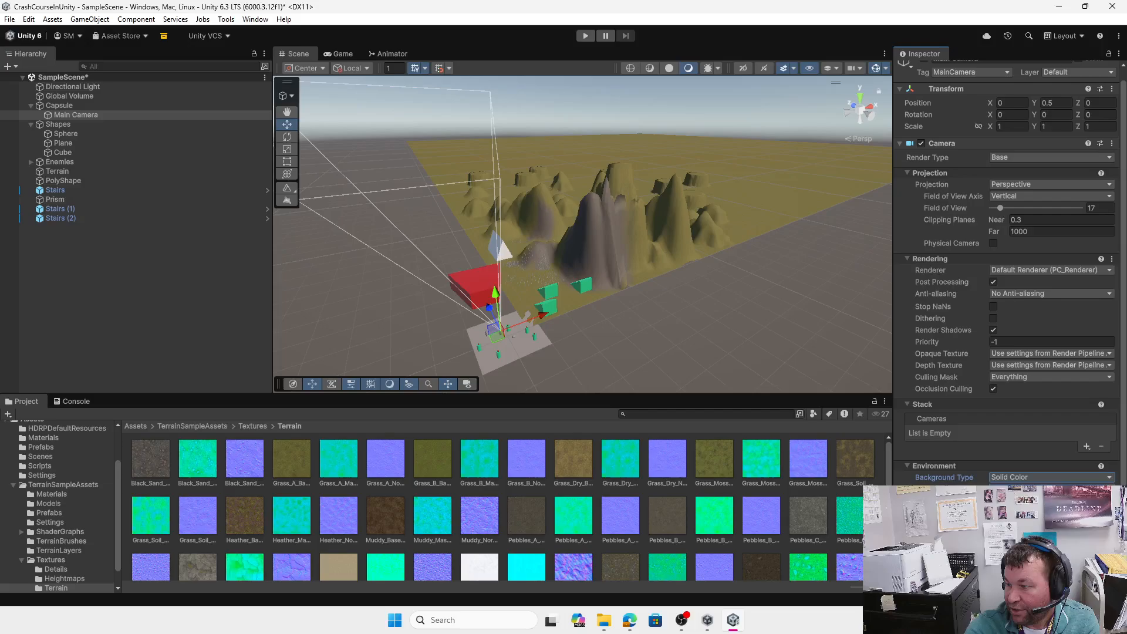
click(1050, 490)
click(1025, 270)
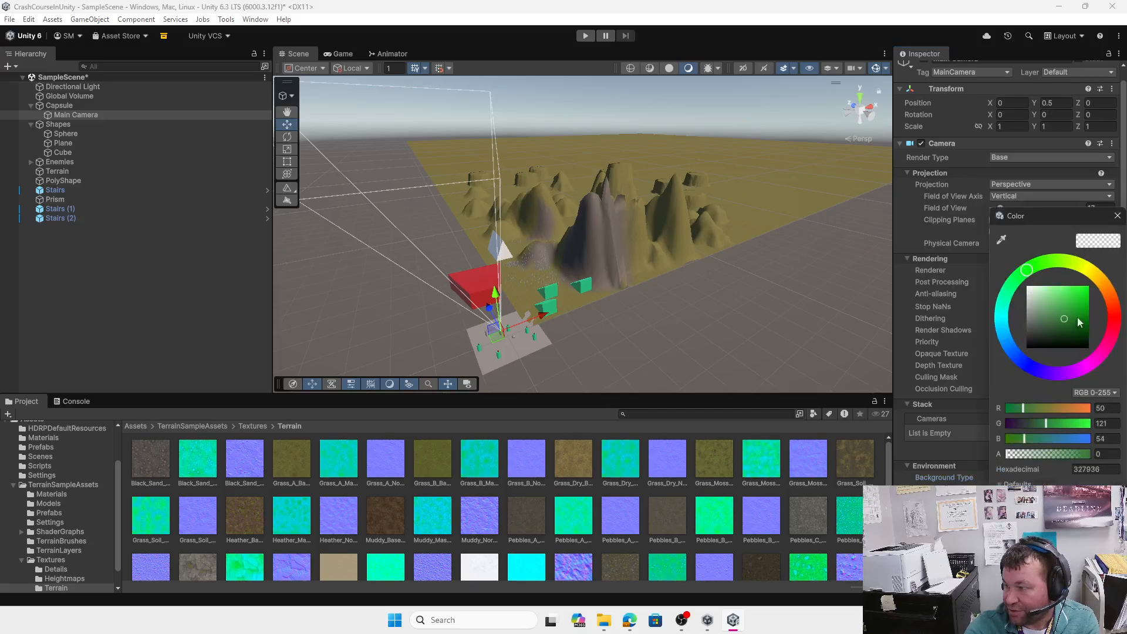
click(1077, 297)
click(346, 54)
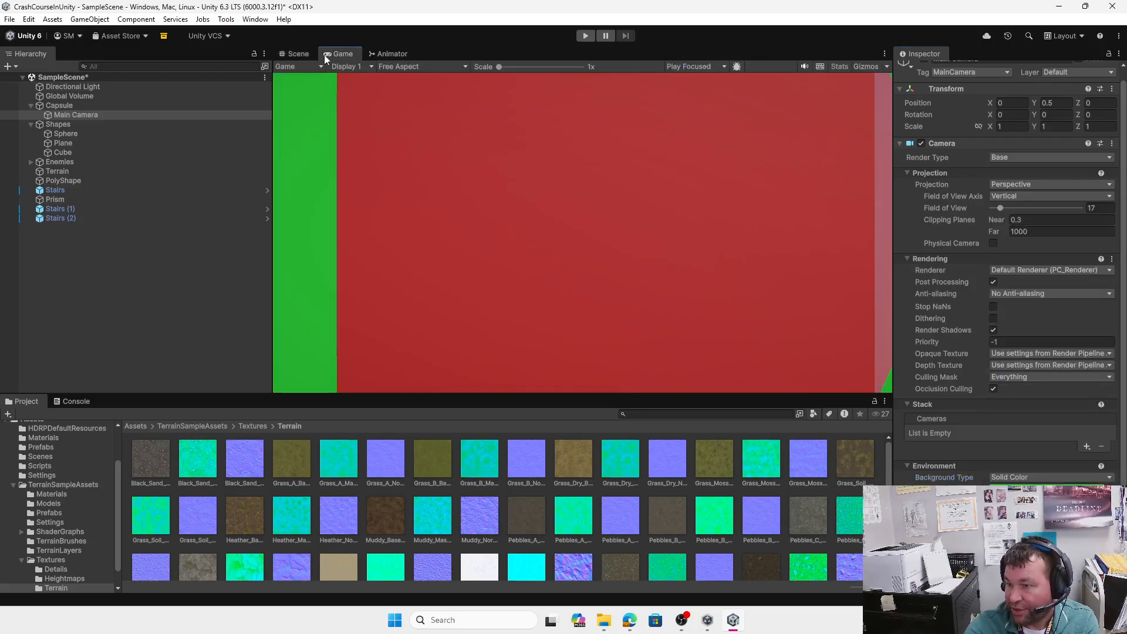
click(299, 54)
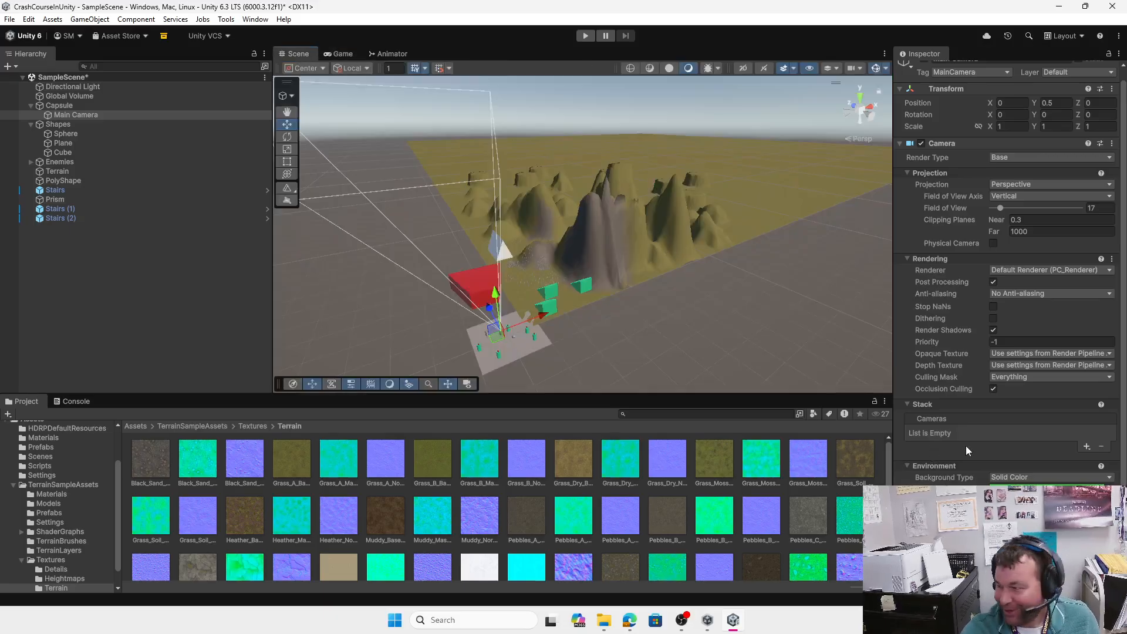
key(ctrl+z)
key(ctrl+z)
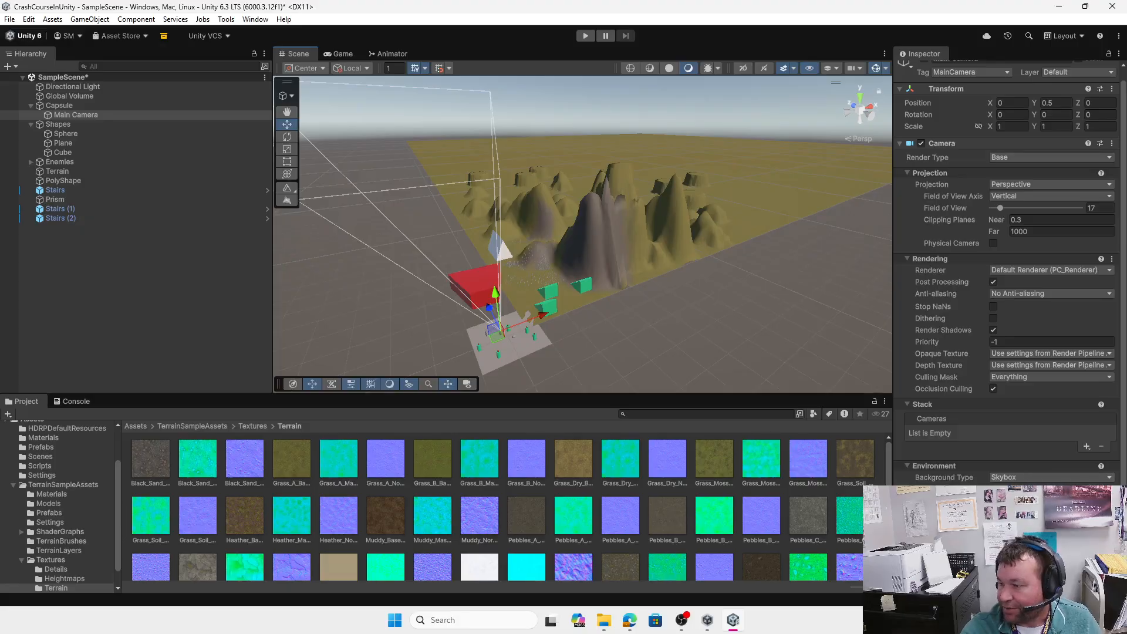
Examine the Main Camera's remaining settings and the layers offered by its culling mask, leaving the mask on Everything.
scroll(1021, 479, down, 3)
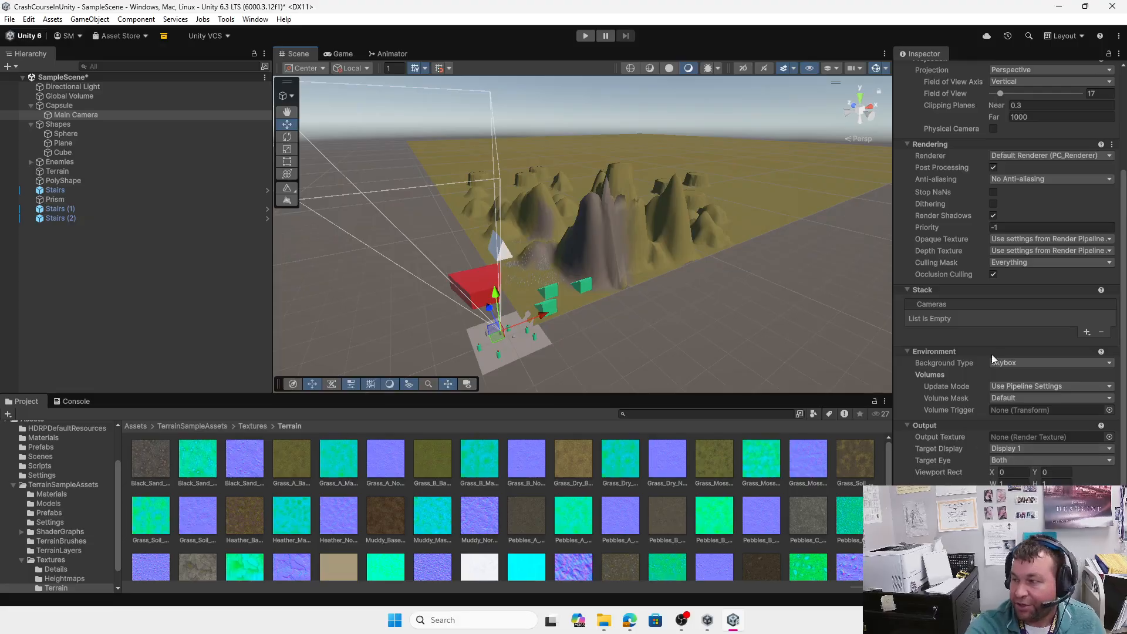
click(1026, 263)
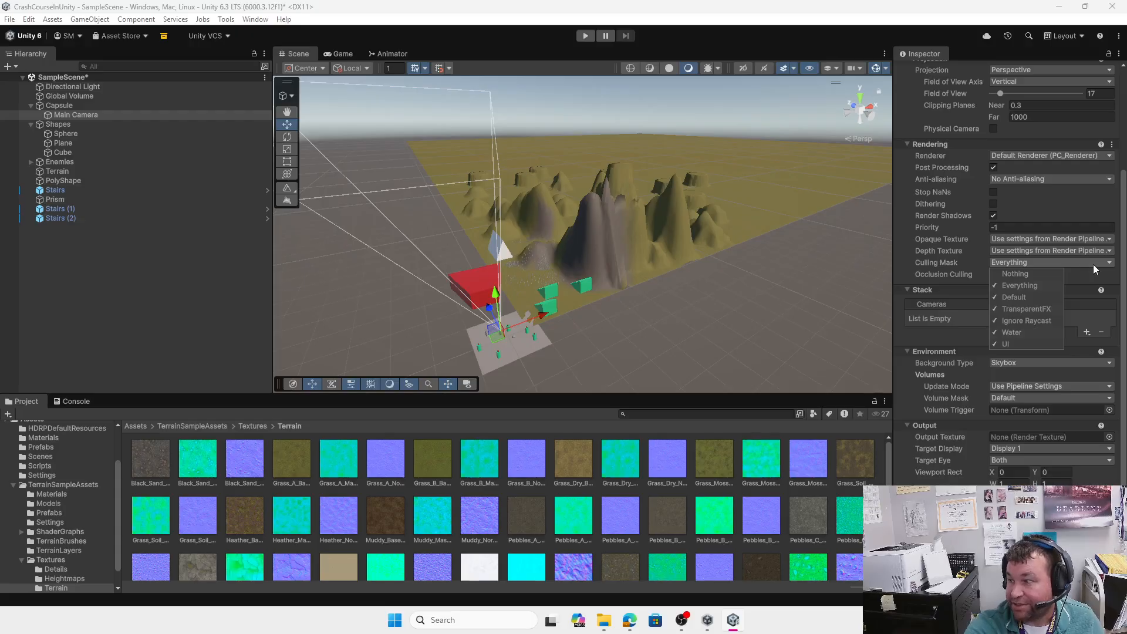
click(1083, 276)
scroll(1021, 297, up, 5)
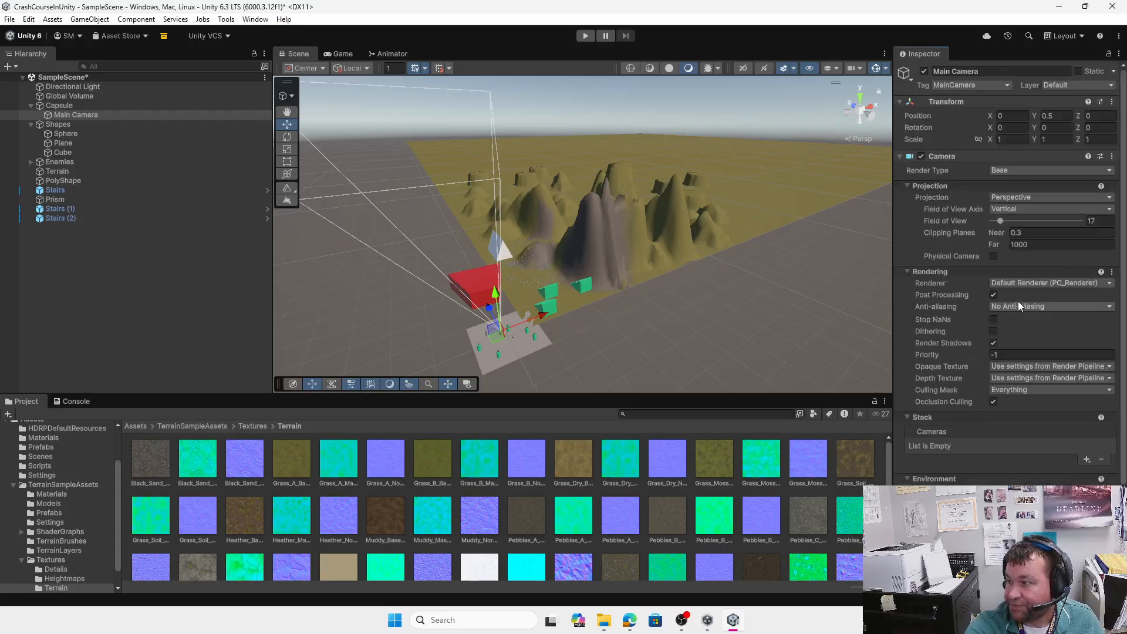
Add a new layer named Enemy as User Layer 6 in the project's Tags & Layers settings and expand the tags list.
click(61, 124)
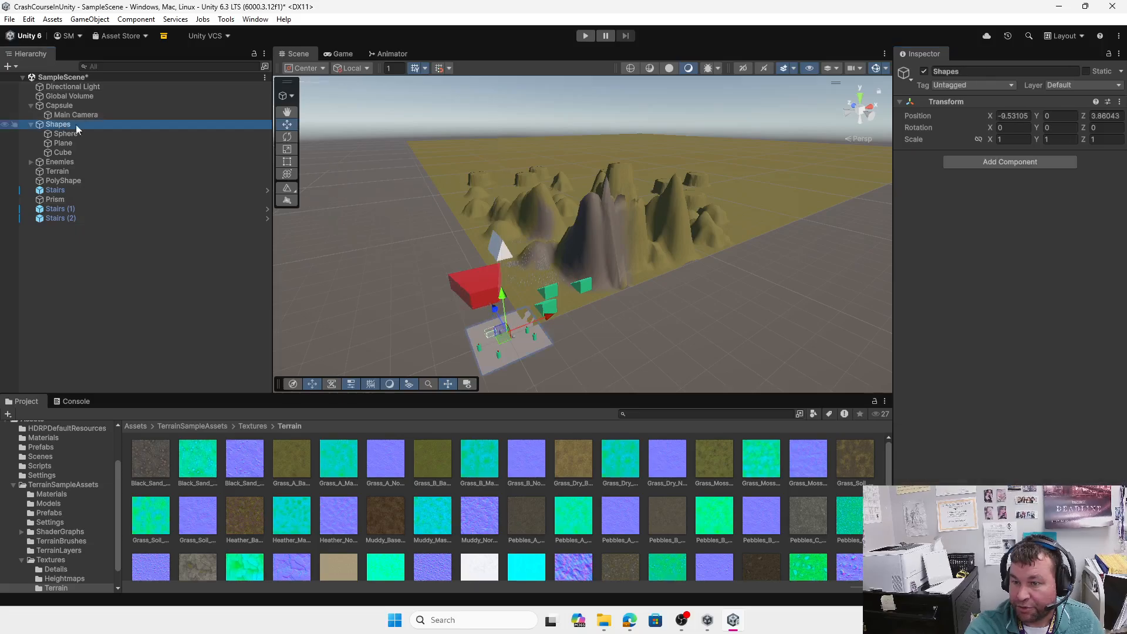
click(1073, 84)
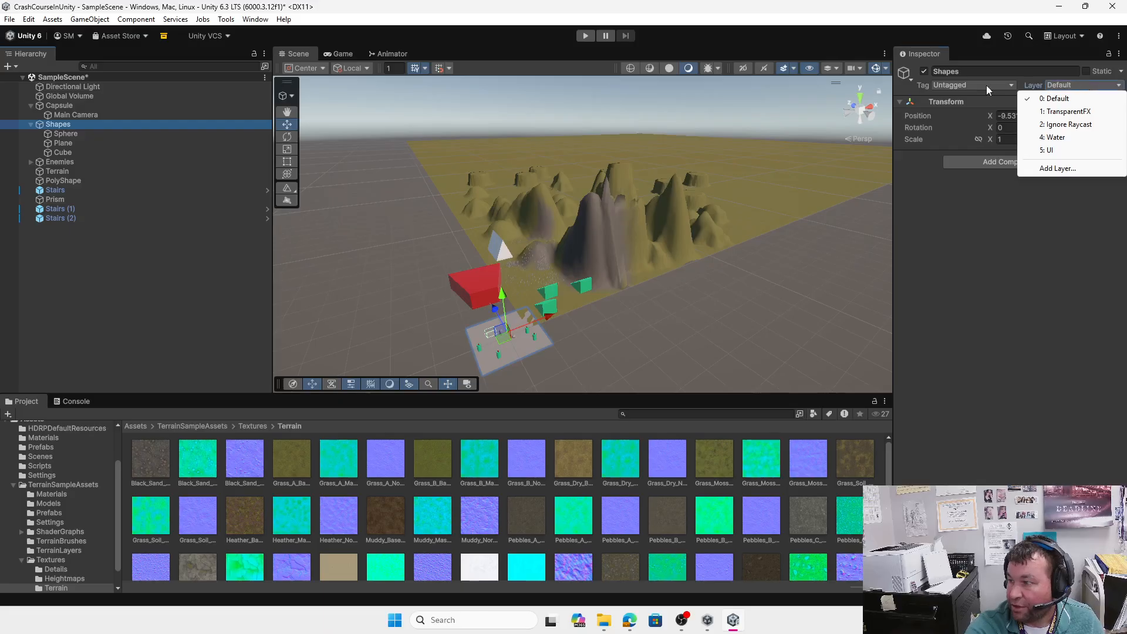
click(1059, 168)
click(1024, 219)
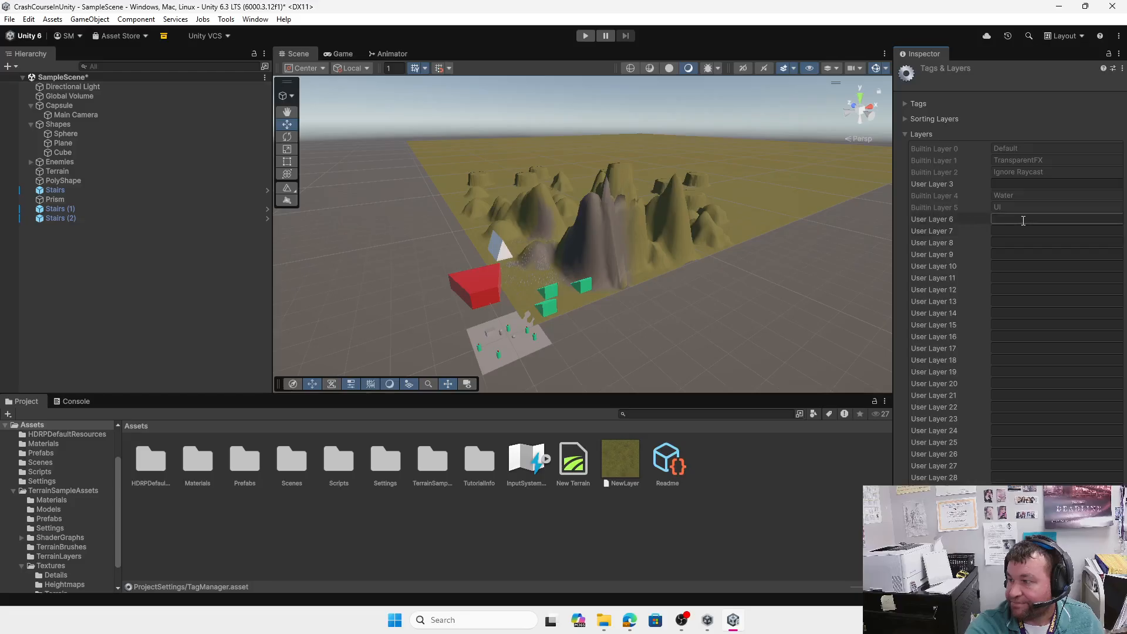
text(En)
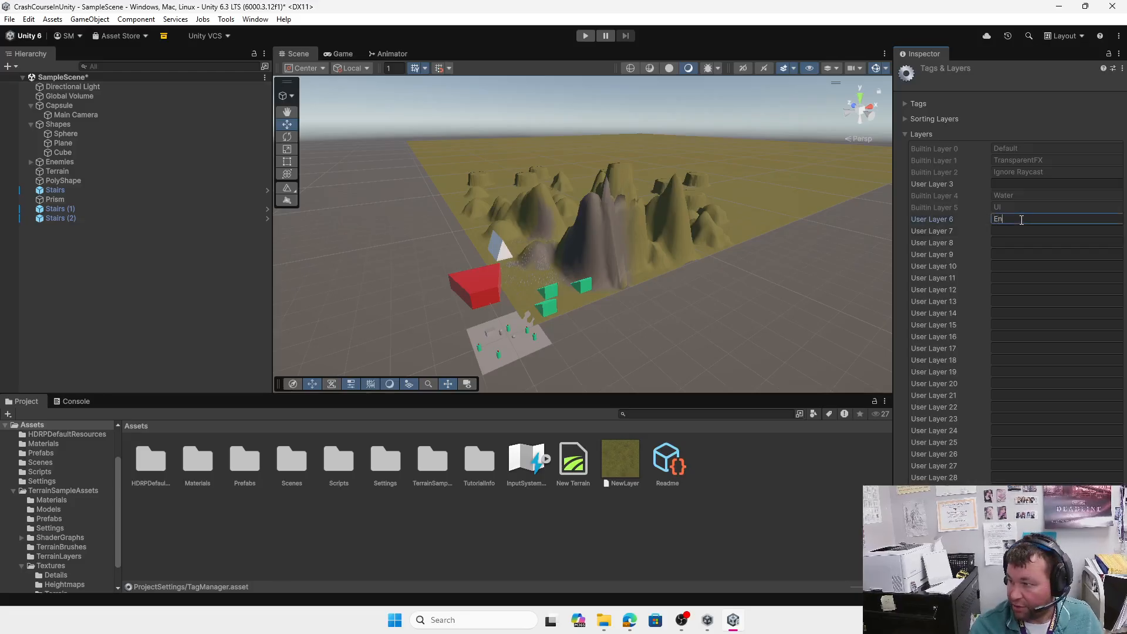
text(emyu)
key(BackSpace)
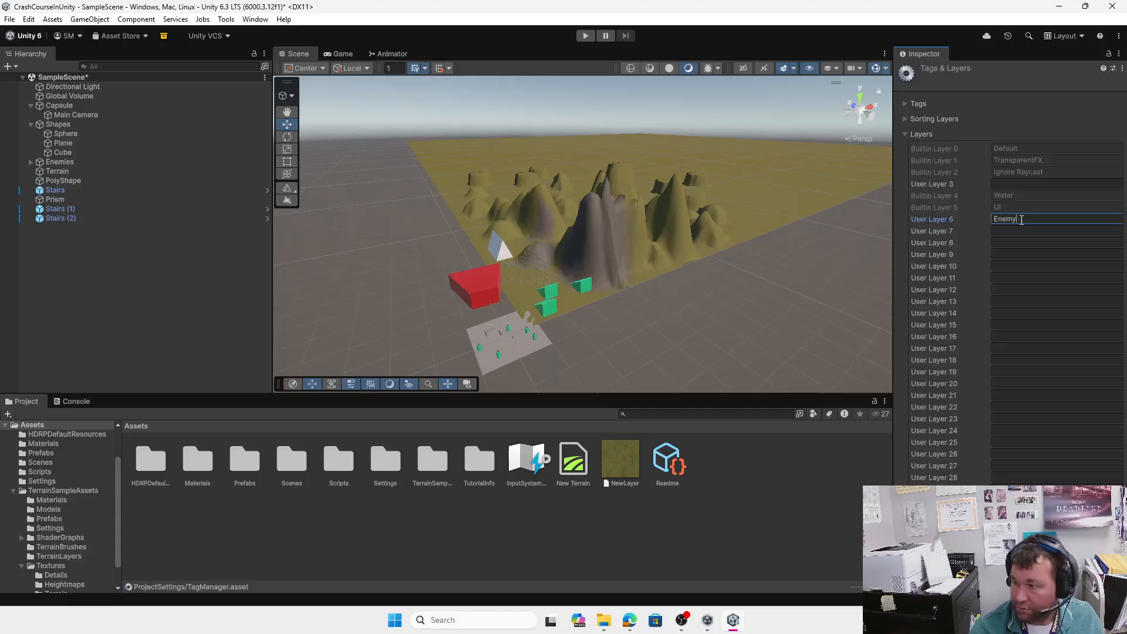
click(1041, 106)
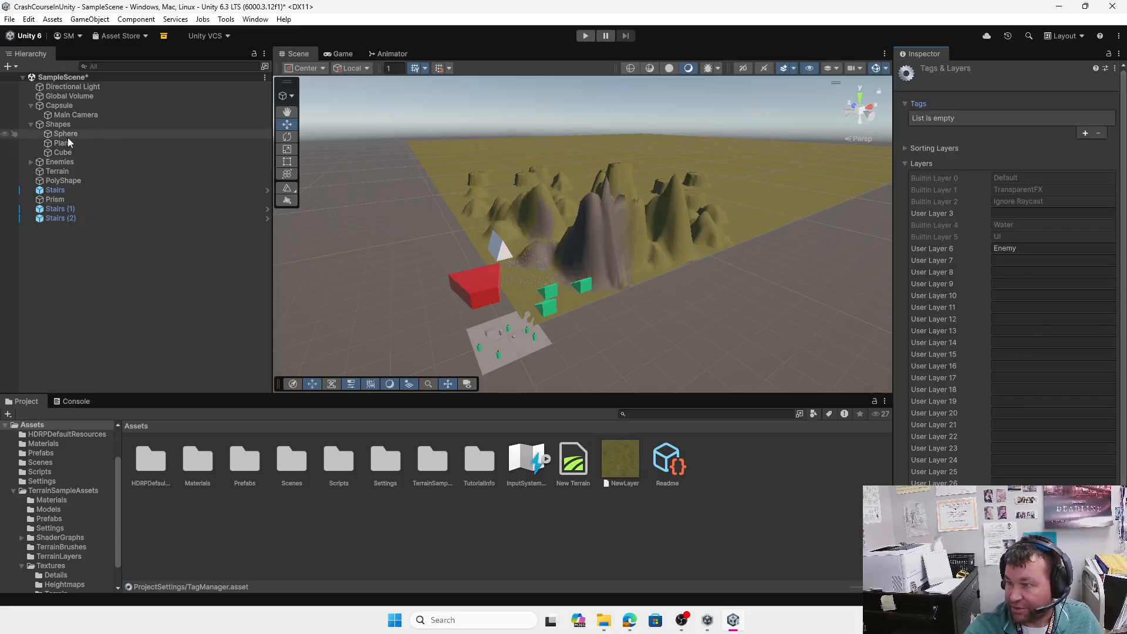
Assign the Enemies object and all its children to the Enemy layer, and expand the group in the hierarchy.
click(63, 162)
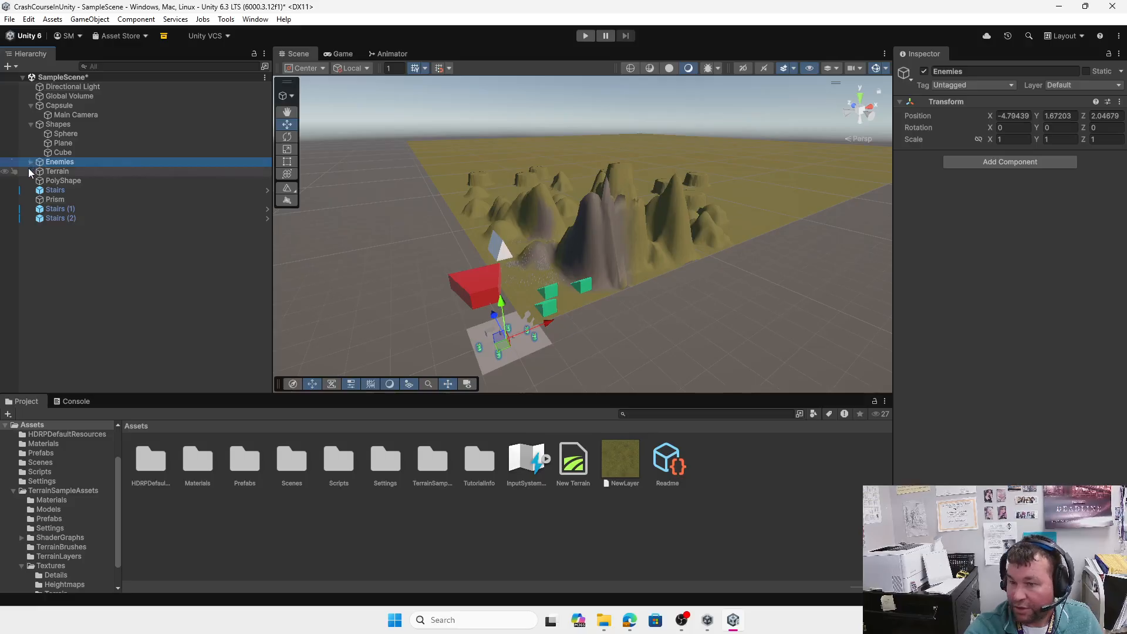
click(1083, 85)
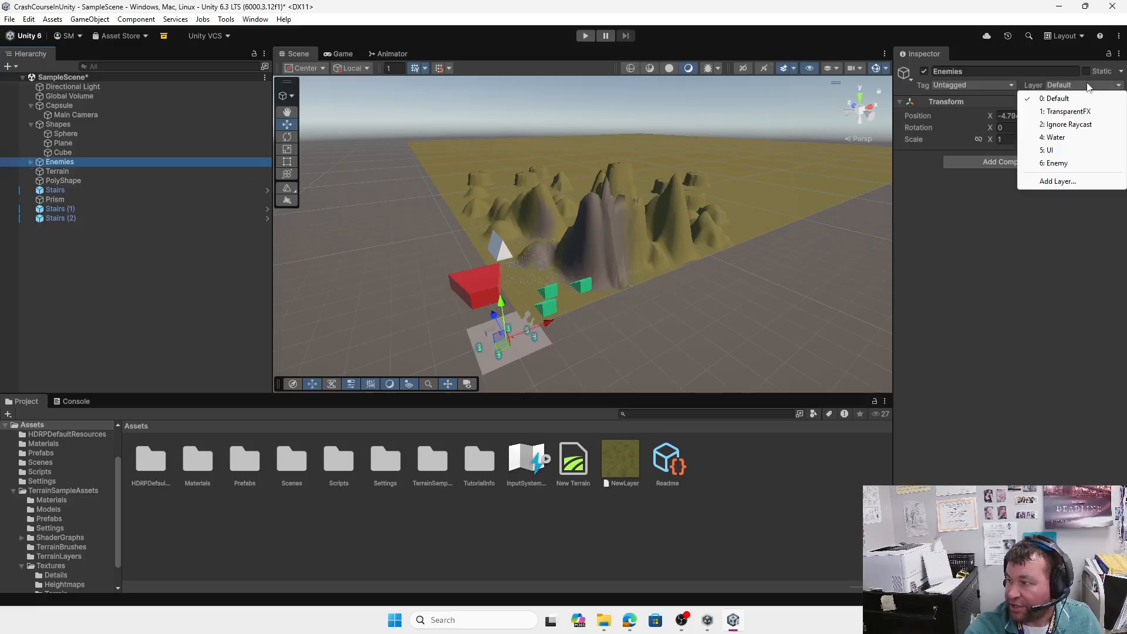
click(1057, 163)
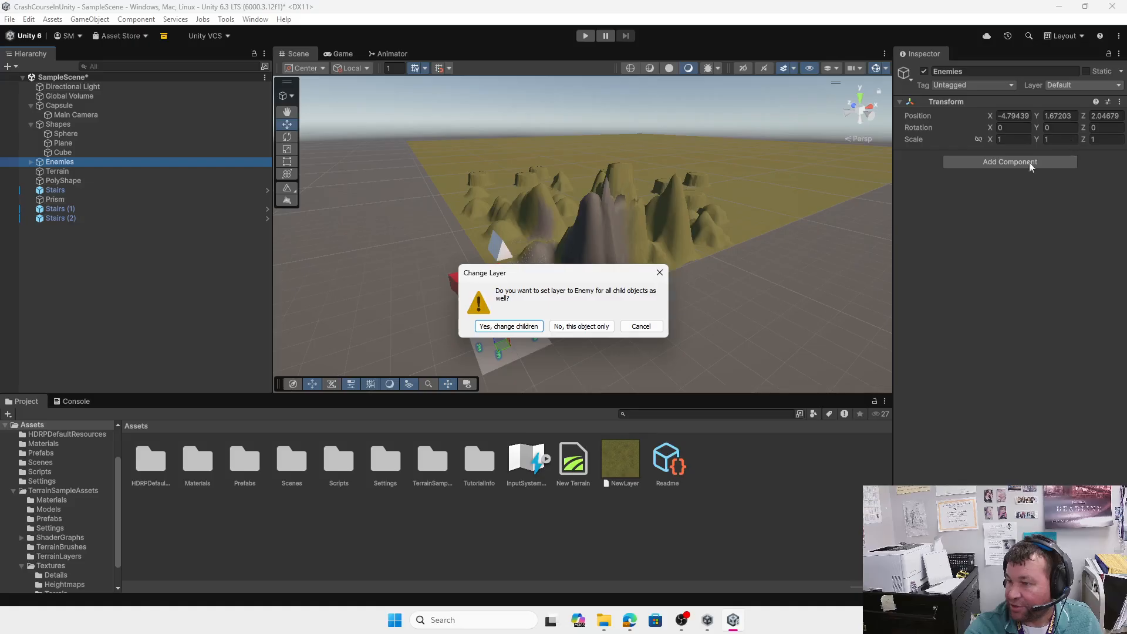
click(514, 327)
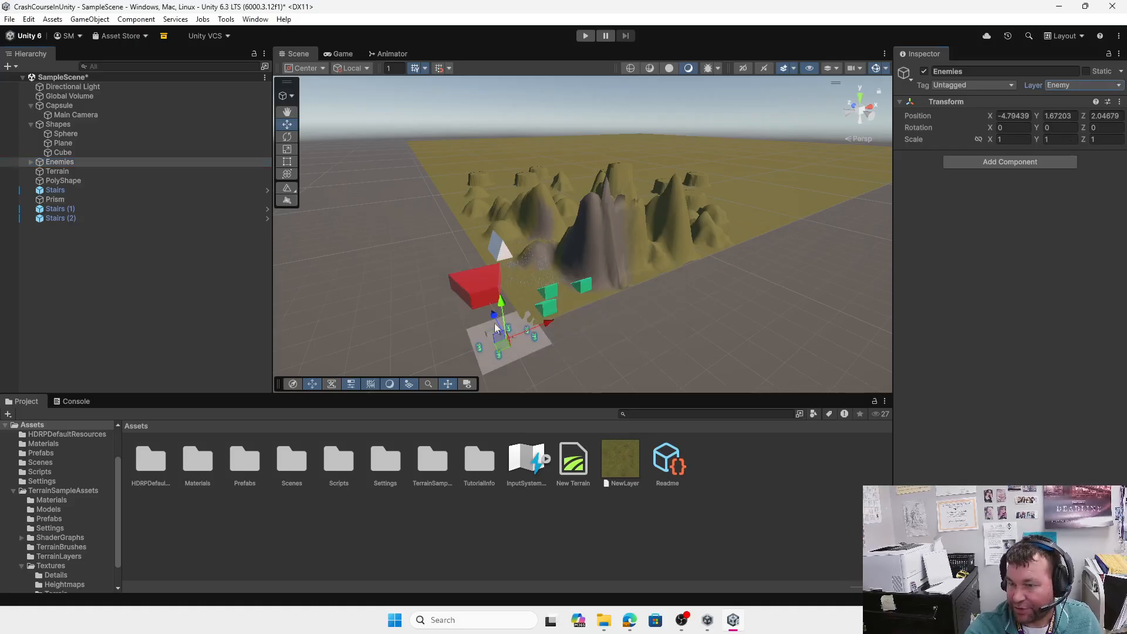
click(33, 163)
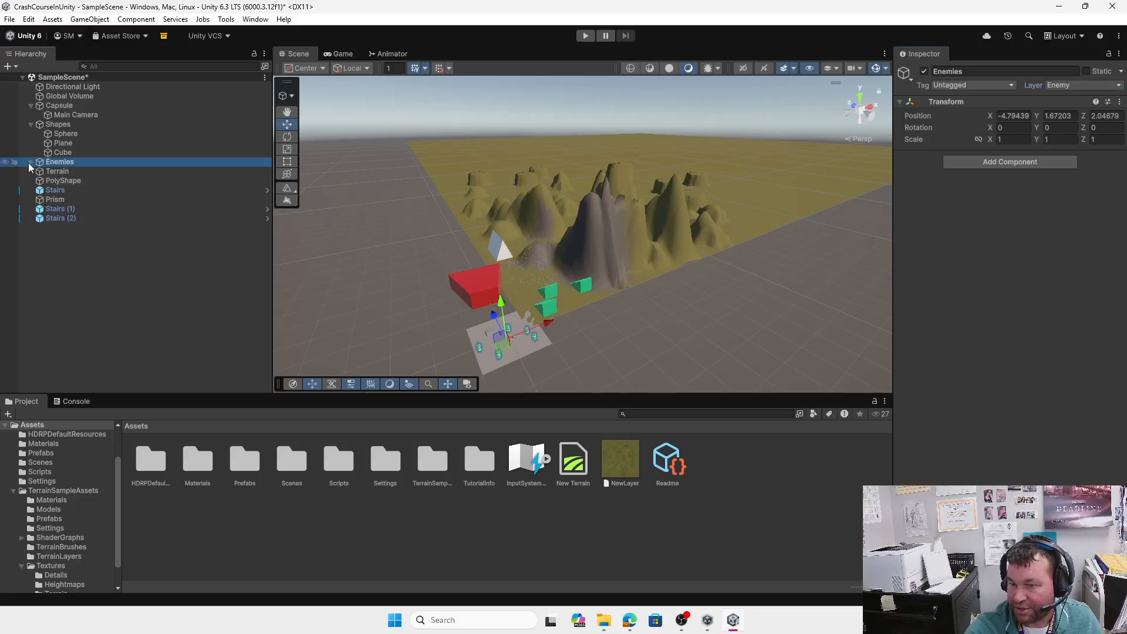
click(30, 162)
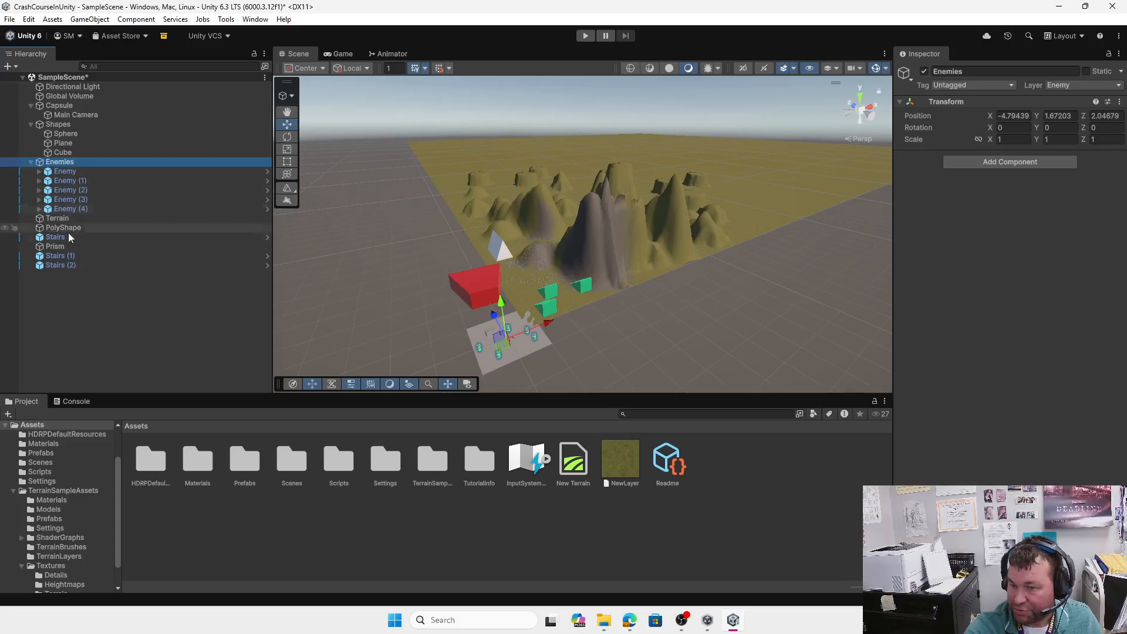
Exclude the Enemy layer from the Main Camera's culling mask.
click(69, 115)
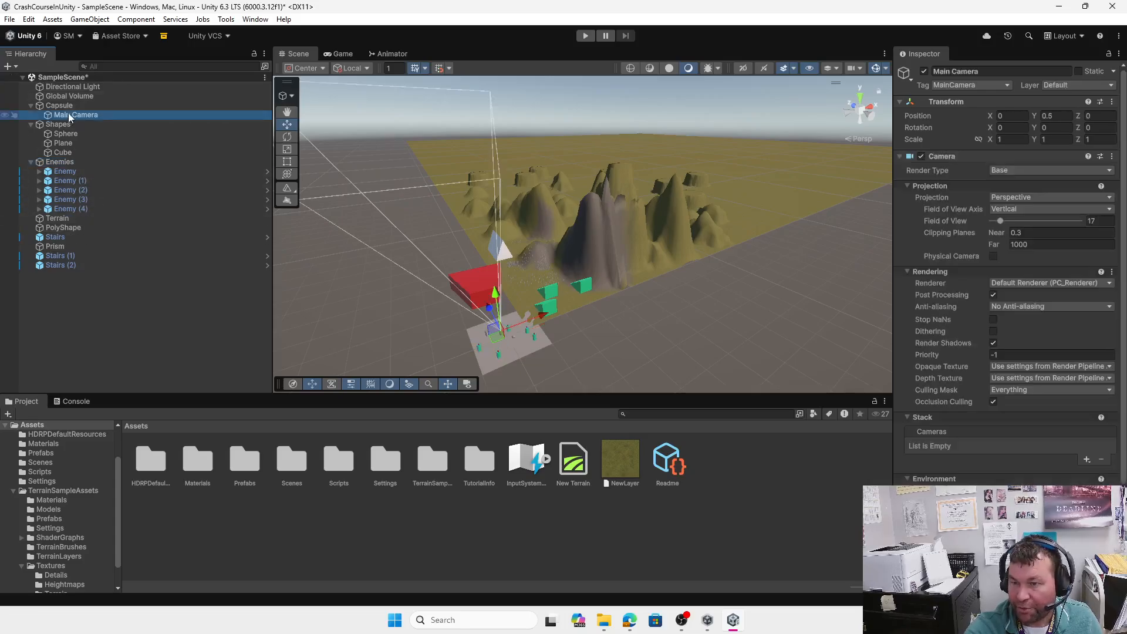
scroll(1005, 328, down, 3)
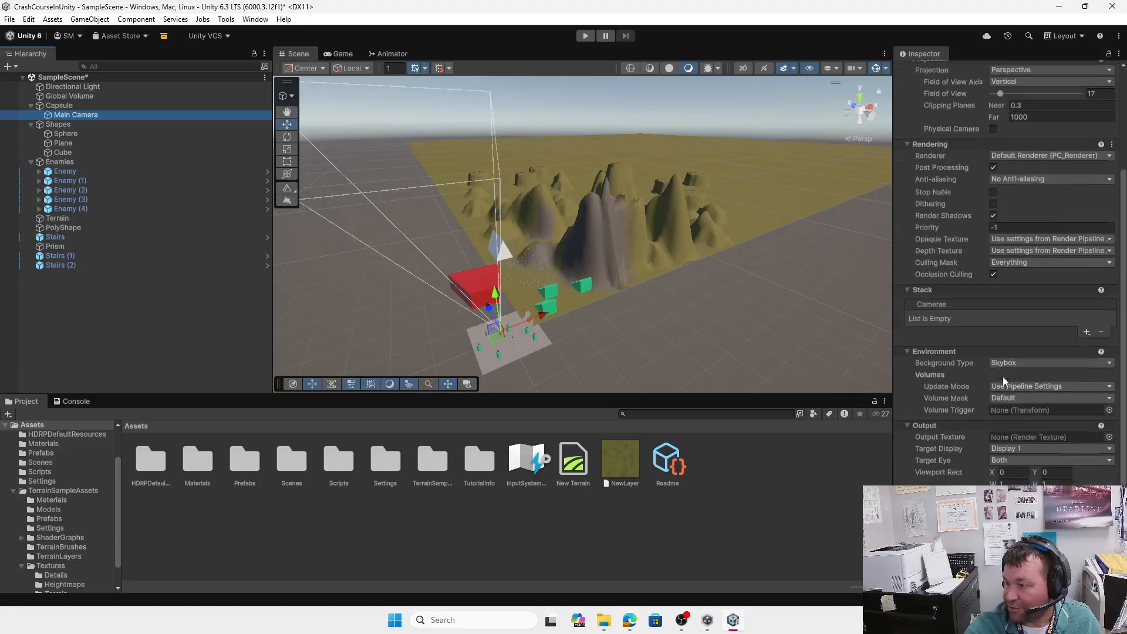
click(1053, 263)
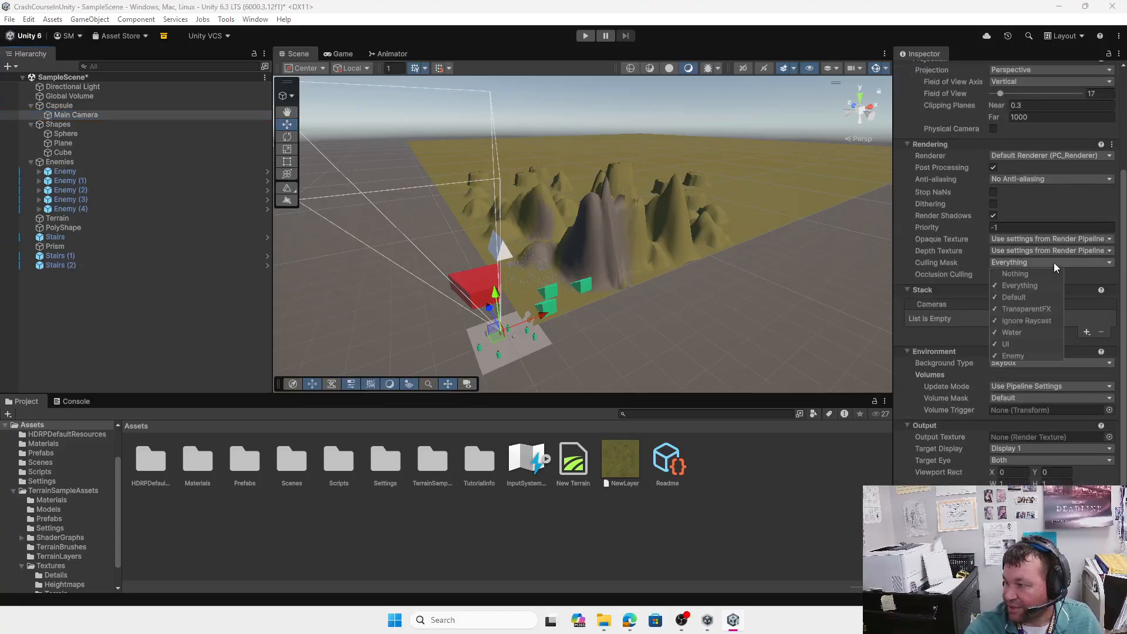
click(1018, 356)
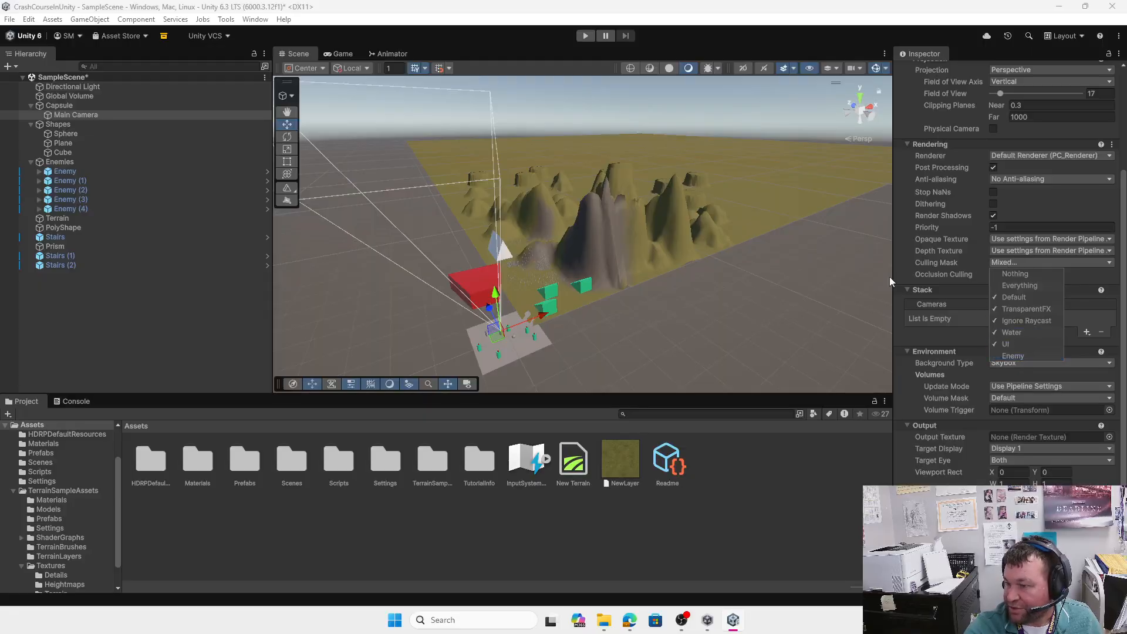
click(500, 360)
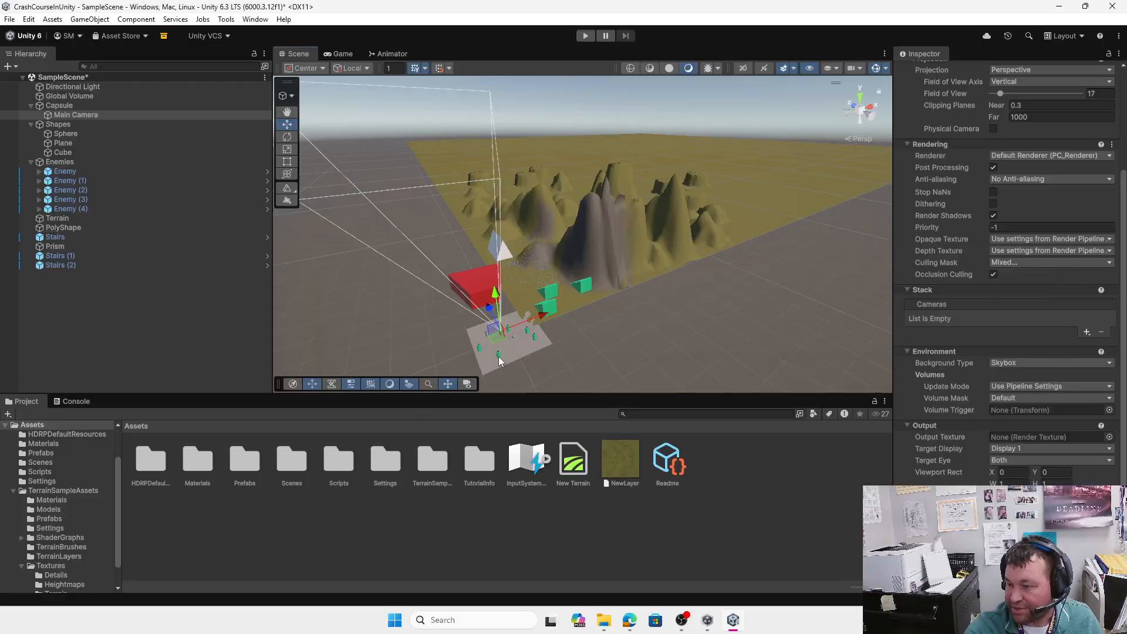
Select an enemy on the plane and check how the enemies render in the game view and in a short play test.
click(499, 360)
click(339, 54)
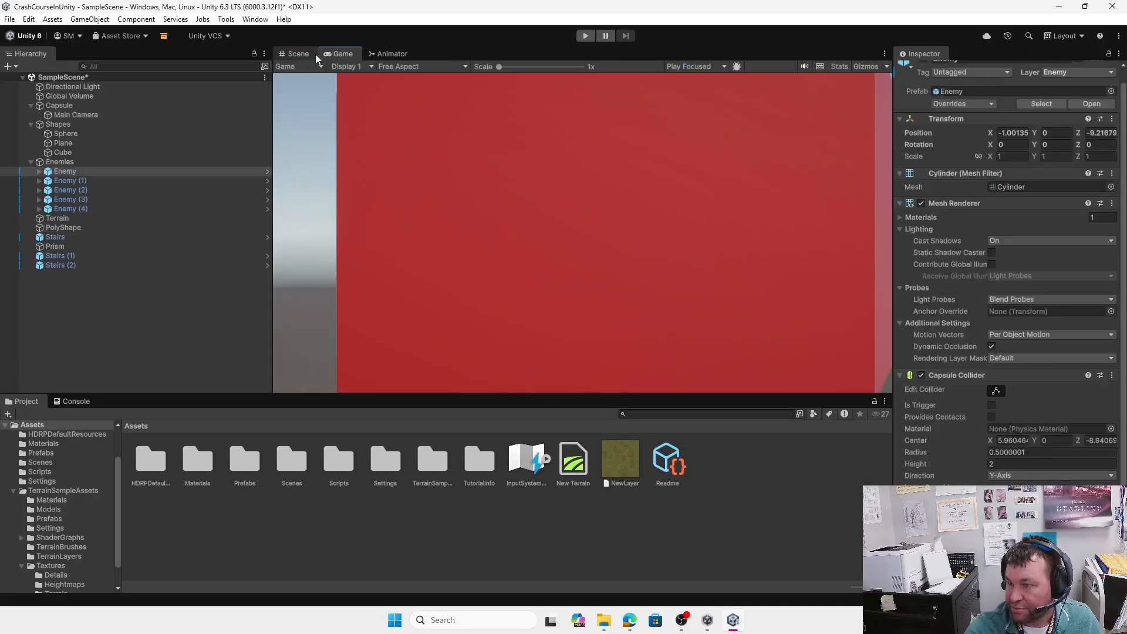
click(308, 52)
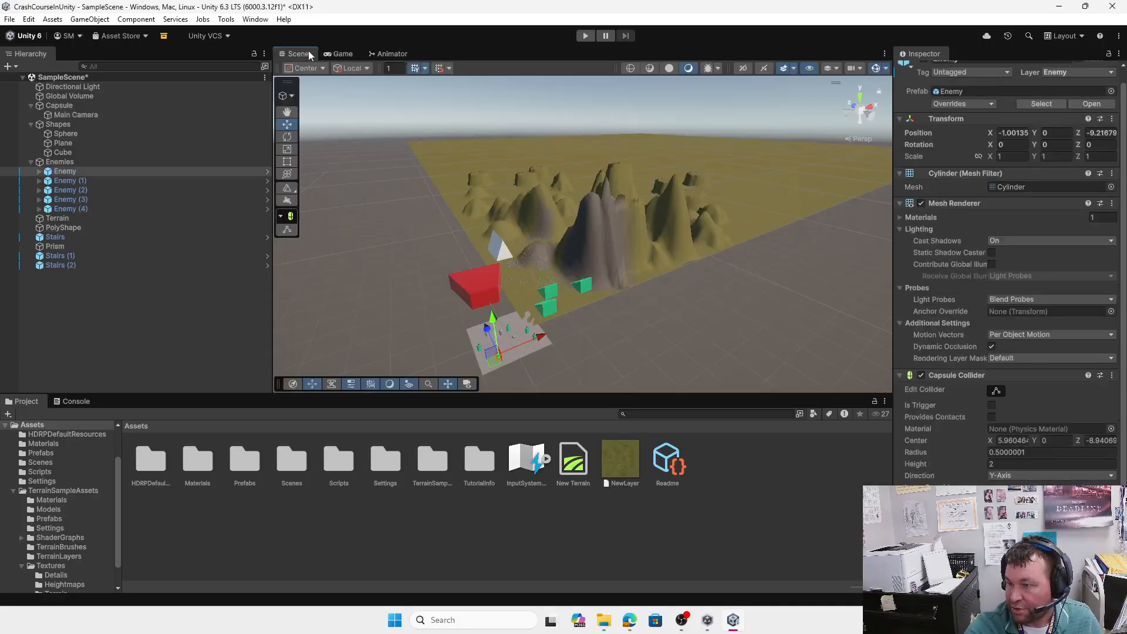
click(585, 36)
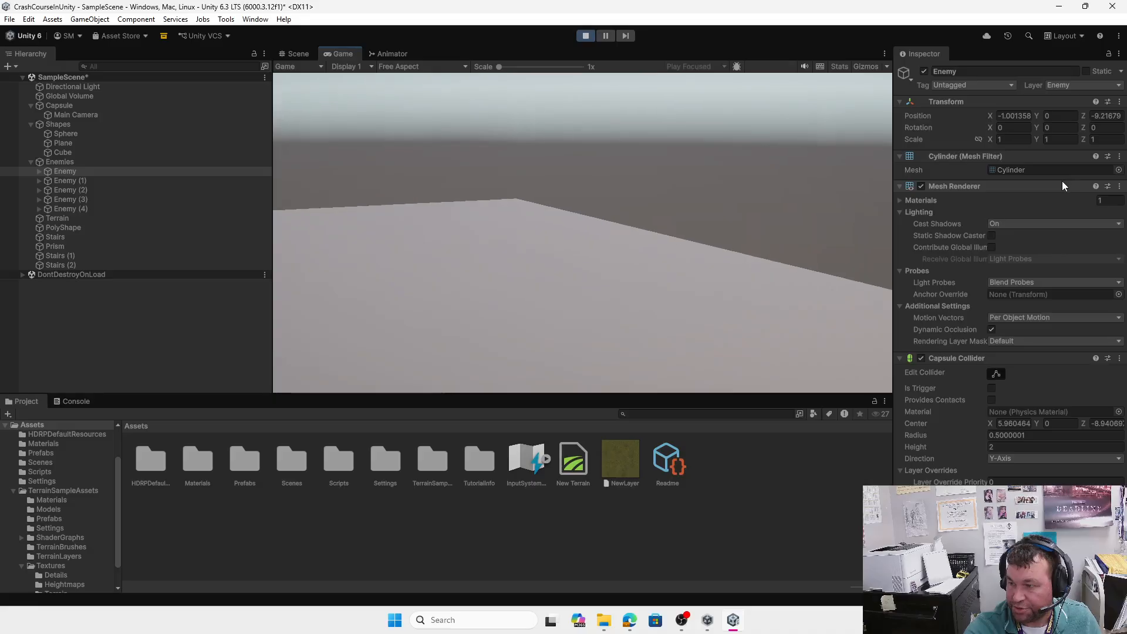
click(585, 35)
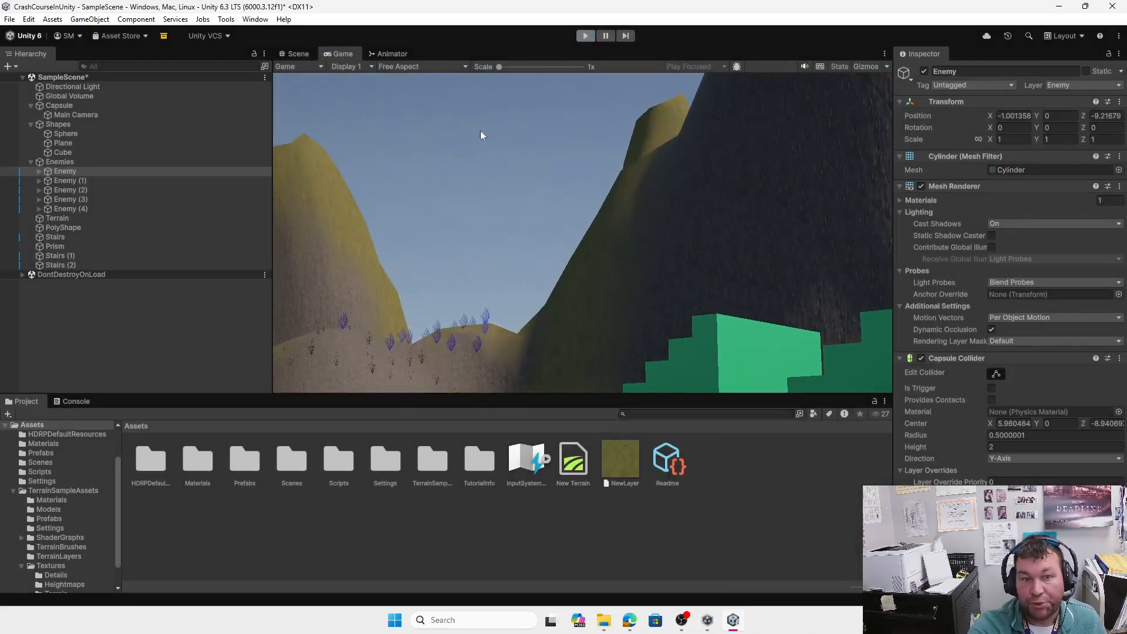